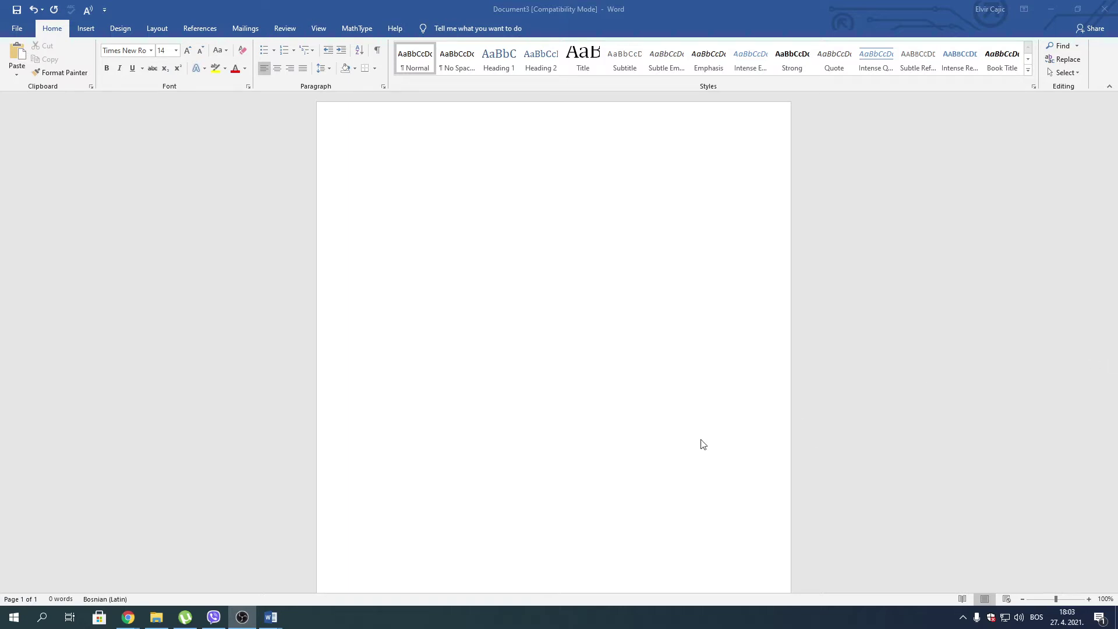
Type the title LABORATORIJSKA VJEZBA BROJ 5 on the first line of the blank page
{"action": "left_click", "coordinate": [394, 175]}
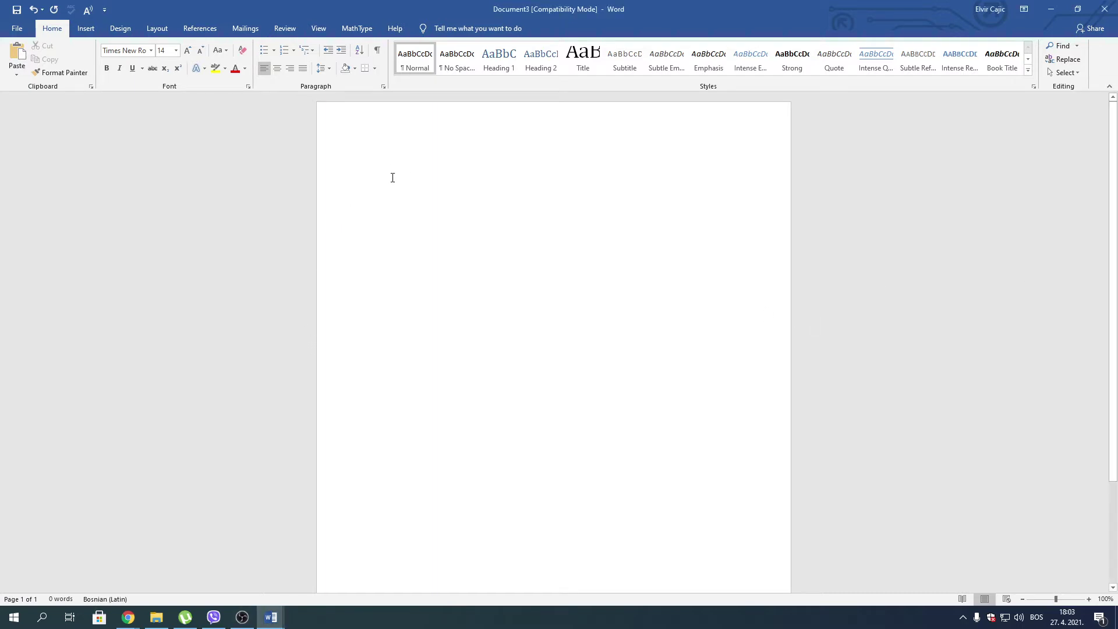
{"action": "type", "text": "LABORA"}
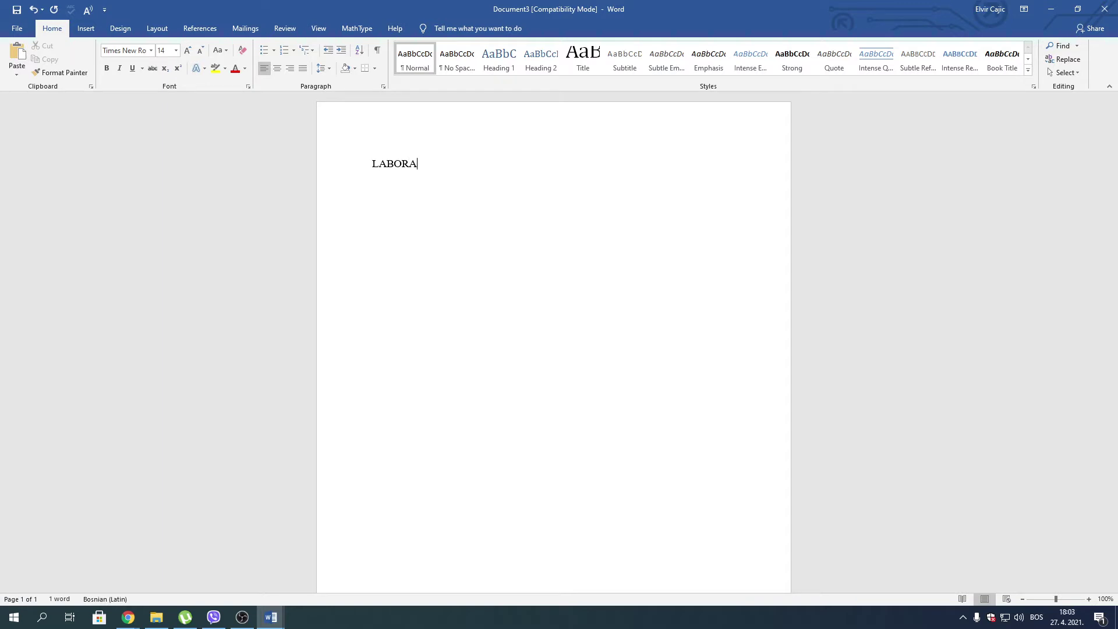
{"action": "type", "text": "TORIJA"}
{"action": "key", "text": "BackSpace"}
{"action": "type", "text": "S"}
{"action": "type", "text": "KE"}
{"action": "key", "text": "BackSpace"}
{"action": "type", "text": "A VJ"}
{"action": "type", "text": "EZBA BROJ 5"}
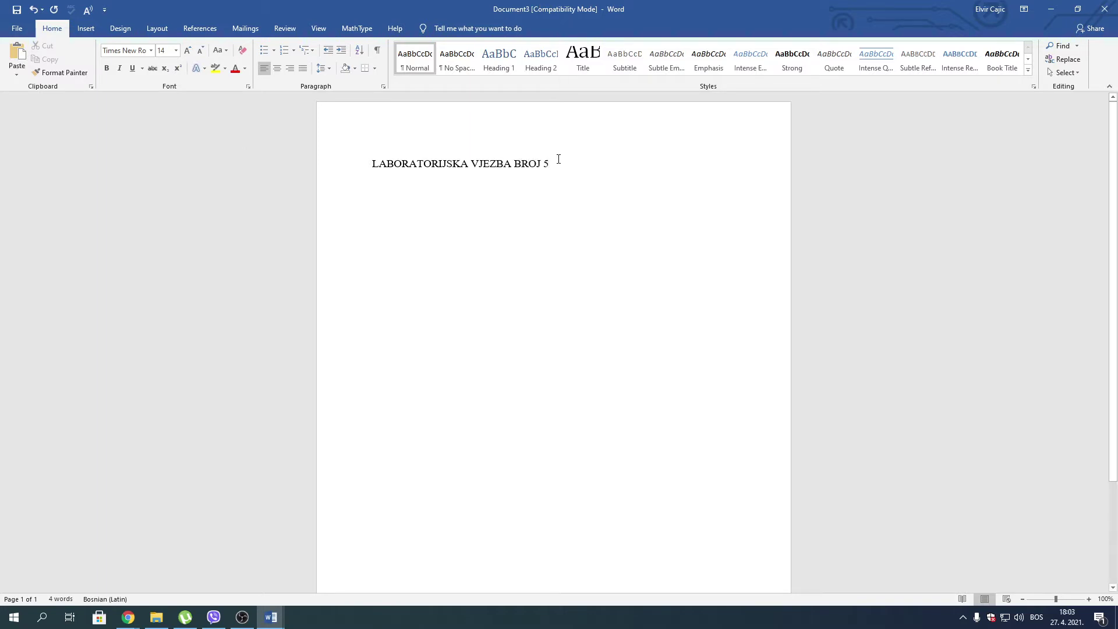
Centre and underline the LABORATORIJSKA VJEZBA BROJ 5 title, leaving it unbolded, and add a left-aligned line below
{"action": "left_click_drag", "start_coordinate": [558, 159], "coordinate": [351, 147]}
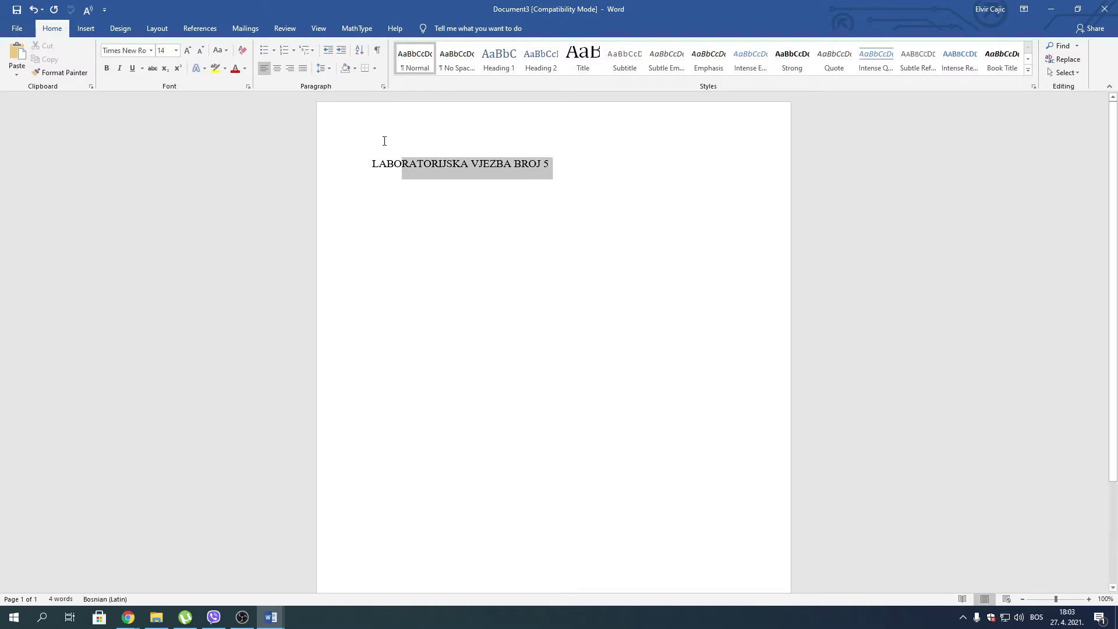
{"action": "left_click", "coordinate": [279, 69]}
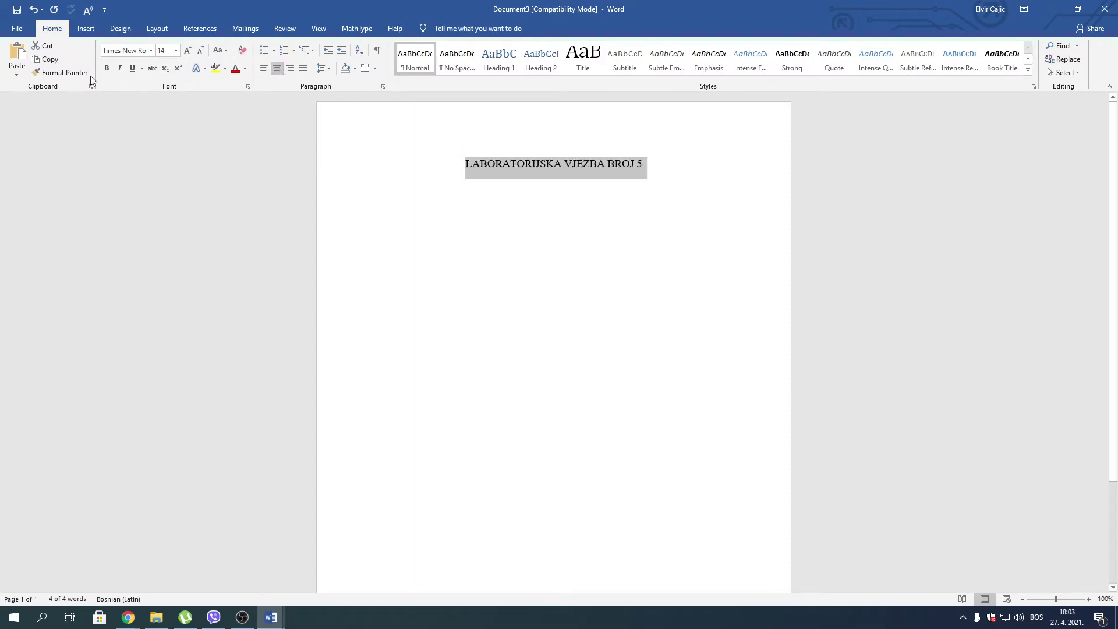
{"action": "left_click", "coordinate": [107, 68]}
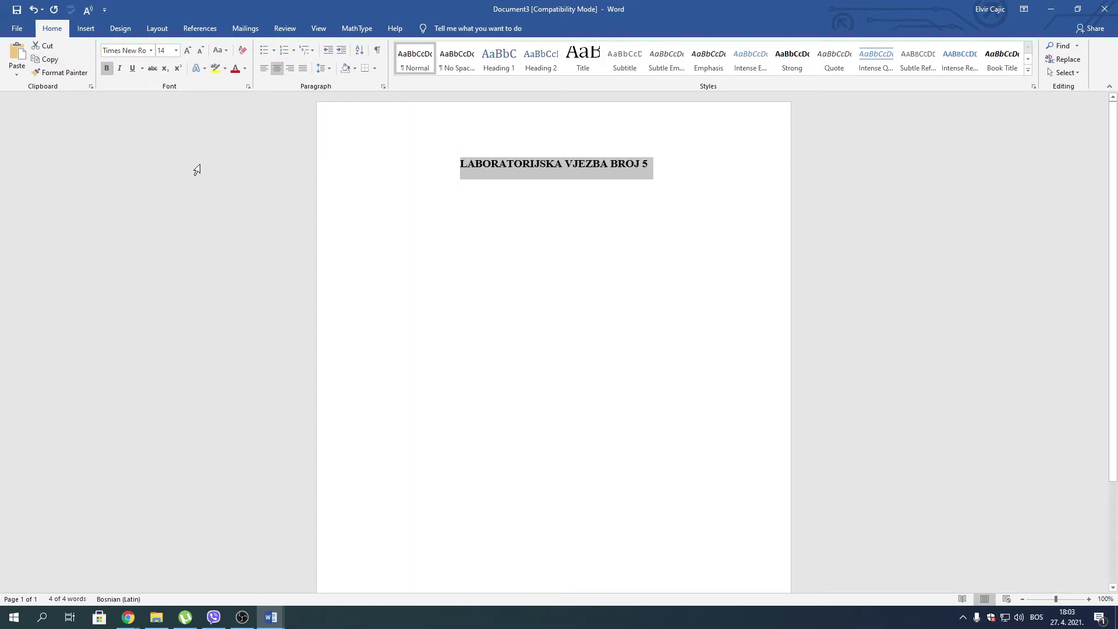
{"action": "left_click", "coordinate": [105, 68]}
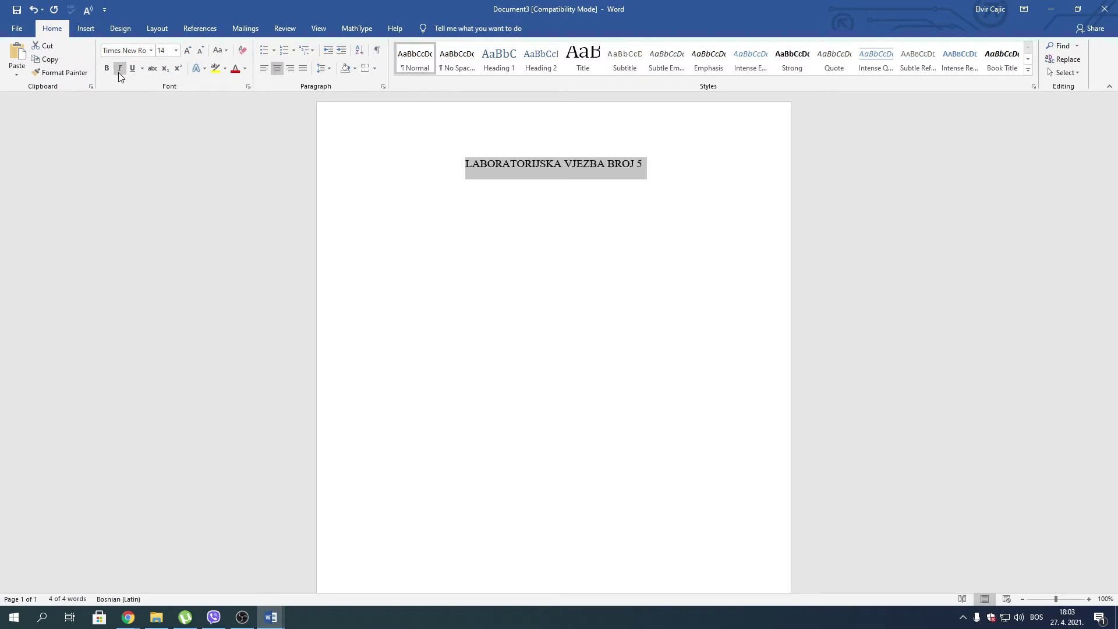
{"action": "left_click", "coordinate": [129, 72]}
{"action": "left_click", "coordinate": [677, 168]}
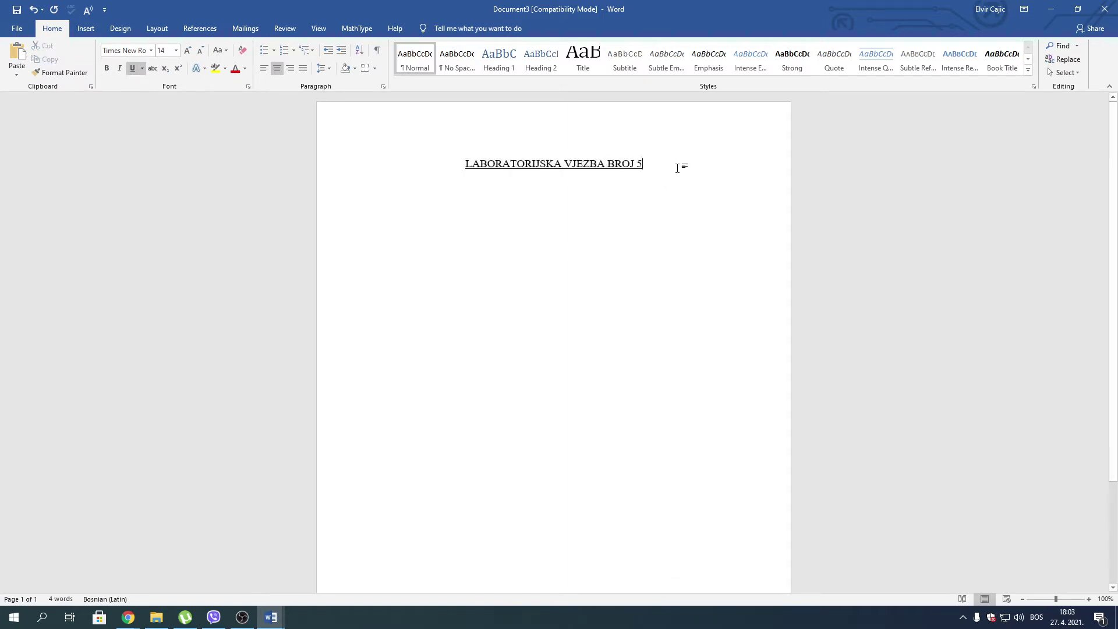
{"action": "key", "text": "Return"}
{"action": "key", "text": "ctrl+l"}
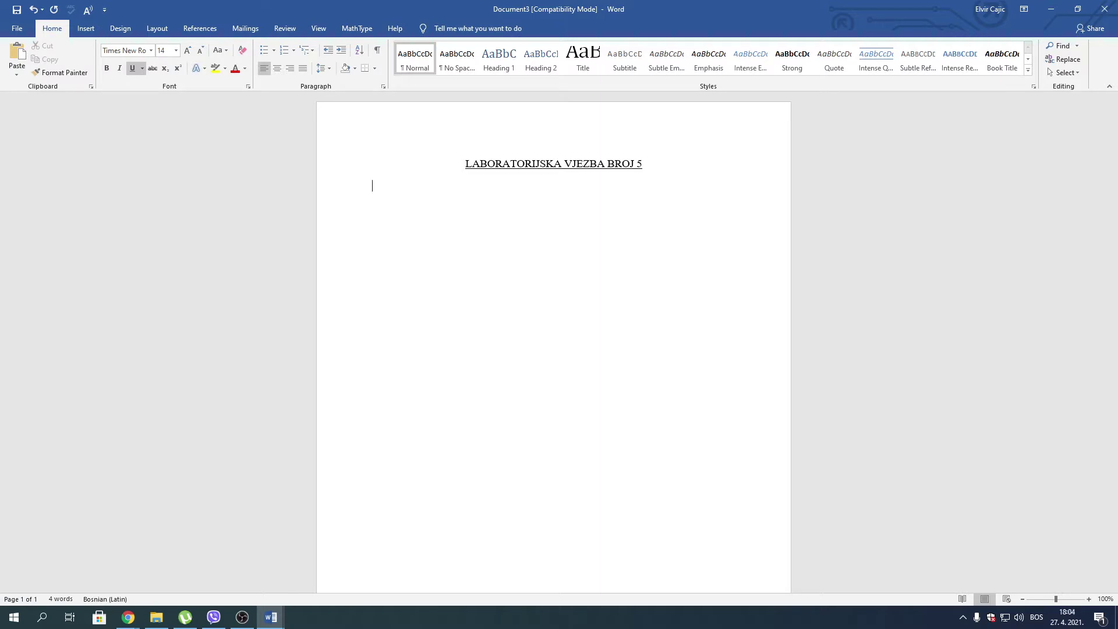
Type the underlined subtitle VRSTE TROUGLOVA: and turn underlining off
{"action": "type", "text": "VRSTE "}
{"action": "type", "text": "TR"}
{"action": "type", "text": "OUGO"}
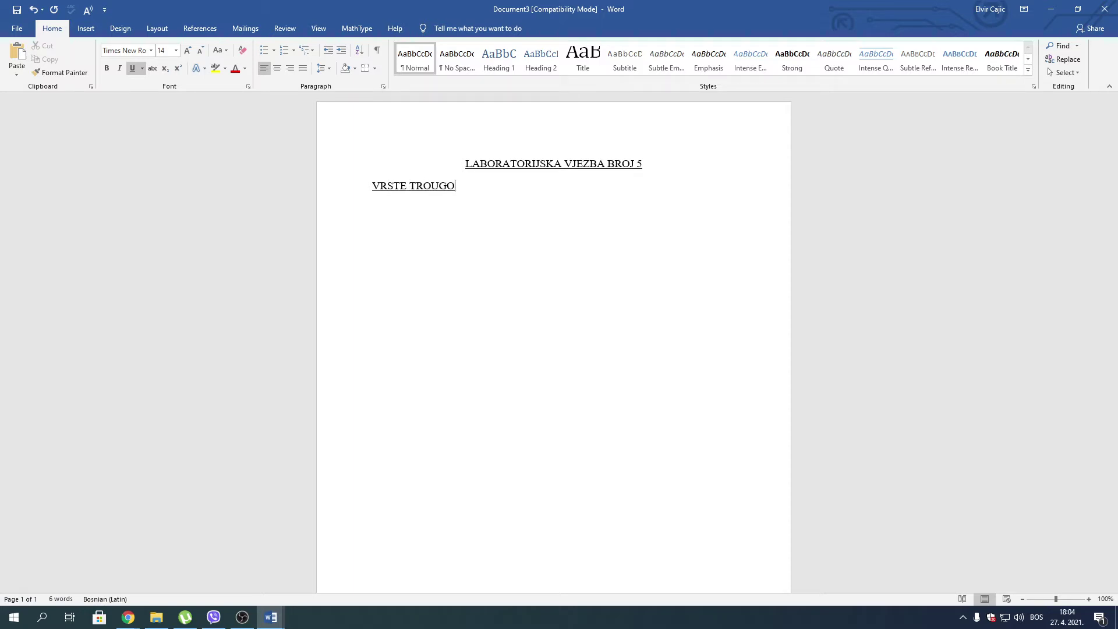
{"action": "key", "text": "BackSpace"}
{"action": "type", "text": "LOV"}
{"action": "type", "text": "A:"}
{"action": "left_click", "coordinate": [132, 68]}
Add numbered items PODJELA PREMA STRANICAMA and PODJELA PREMA UGLOVIMA
{"action": "type", "text": "1"}
{"action": "left_click", "coordinate": [286, 50]}
{"action": "type", "text": "PODJ"}
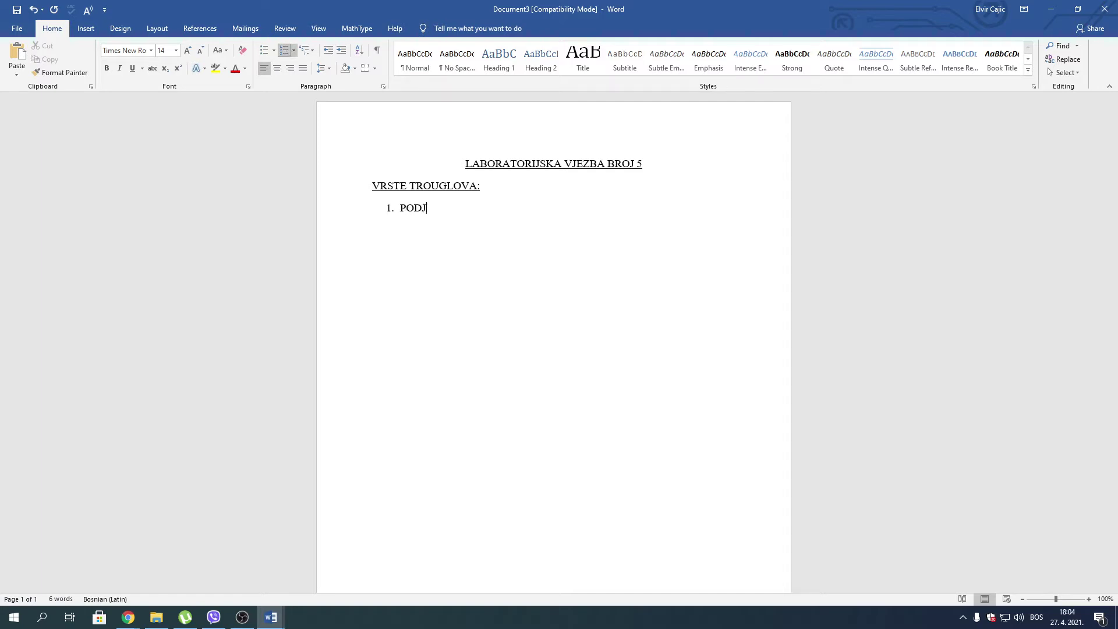
{"action": "type", "text": "E"}
{"action": "type", "text": "LA"}
{"action": "type", "text": " PREMA "}
{"action": "type", "text": "NAZI"}
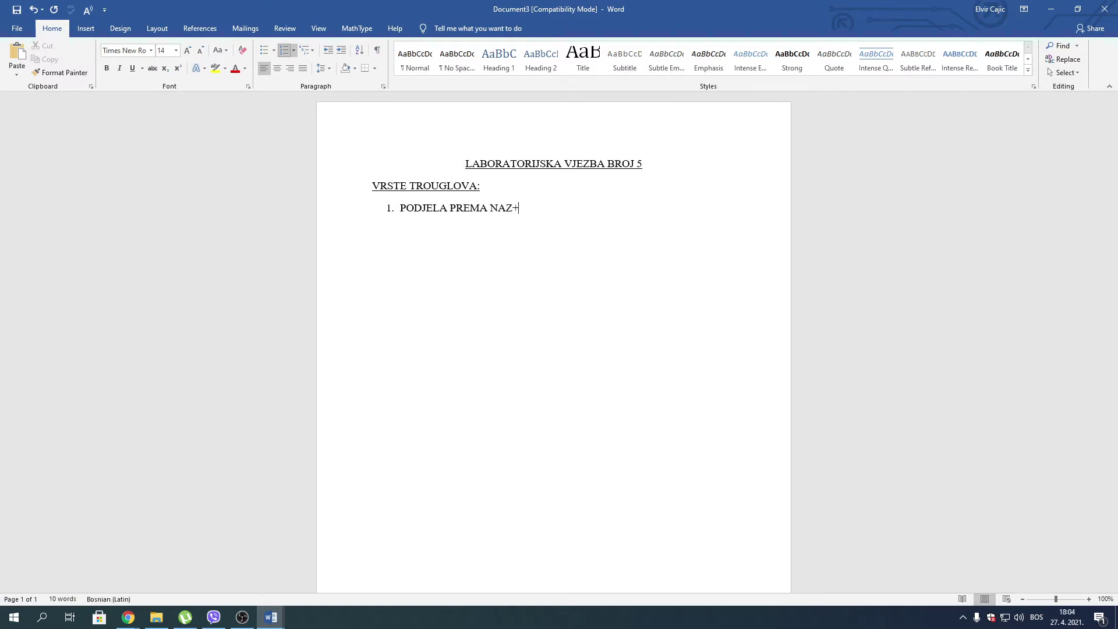
{"action": "key", "text": "BackSpace"}
{"action": "key", "text": "BackSpace"}
{"action": "key", "text": "BackSpace"}
{"action": "key", "text": "BackSpace"}
{"action": "key", "text": "BackSpace"}
{"action": "type", "text": "STRANIC"}
{"action": "type", "text": "AMA"}
{"action": "key", "text": "Return"}
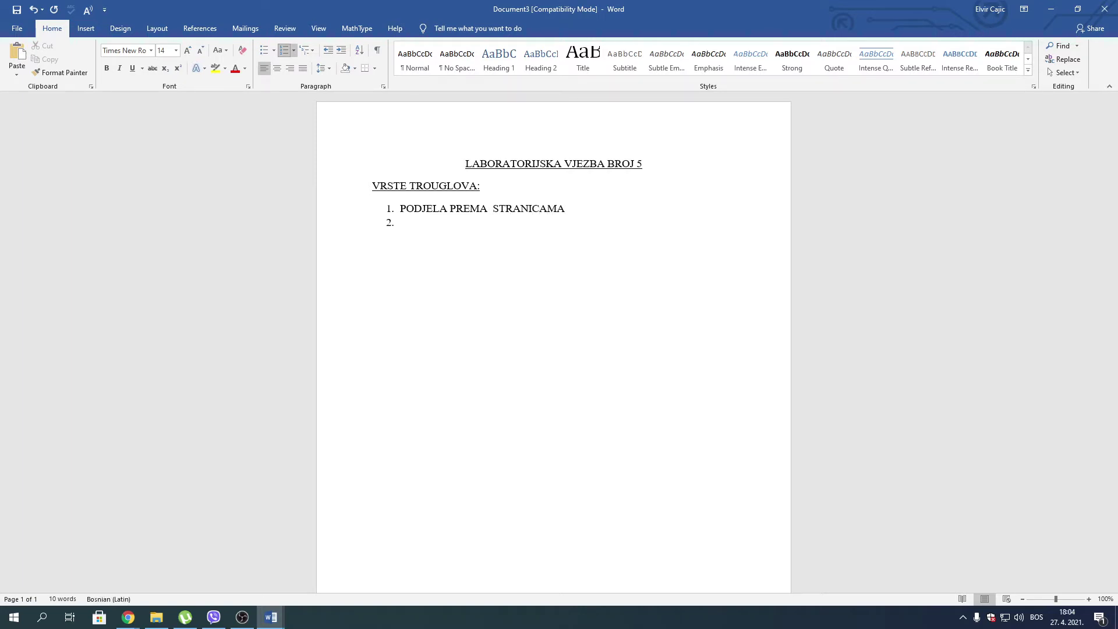
{"action": "type", "text": "PODEJ"}
{"action": "key", "text": "BackSpace"}
{"action": "key", "text": "BackSpace"}
{"action": "type", "text": "JELA PREMA "}
{"action": "type", "text": "UGLOVIMA"}
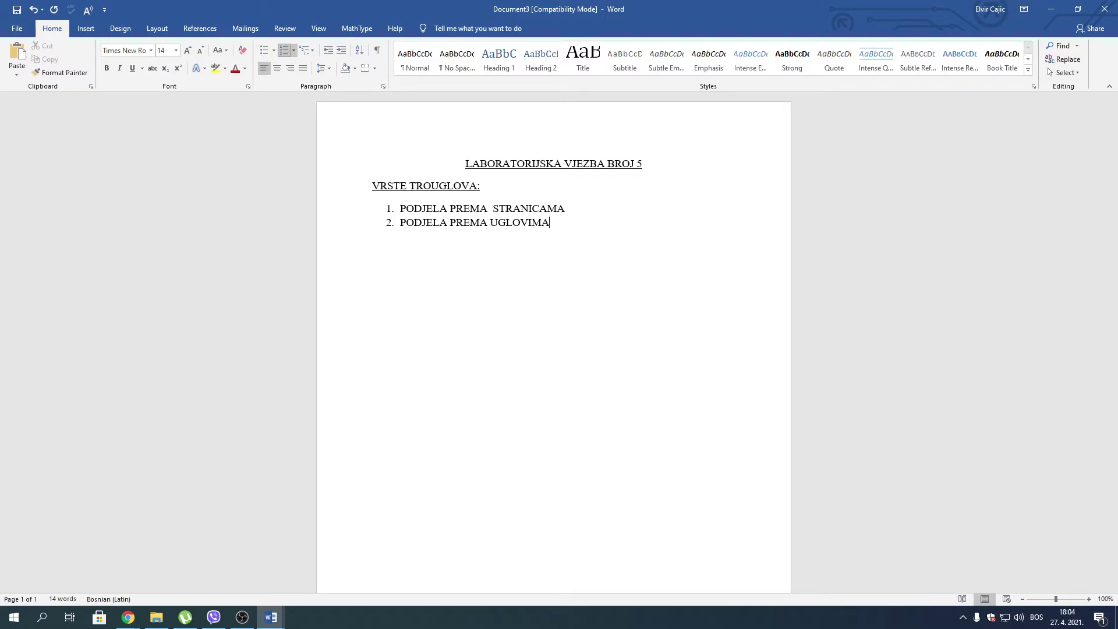
End the numbered list and type PODJELA PREMA STRANICAMA on an unnumbered line
{"action": "key", "text": "Return"}
{"action": "key", "text": "BackSpace"}
{"action": "type", "text": "PODJELA PREM"}
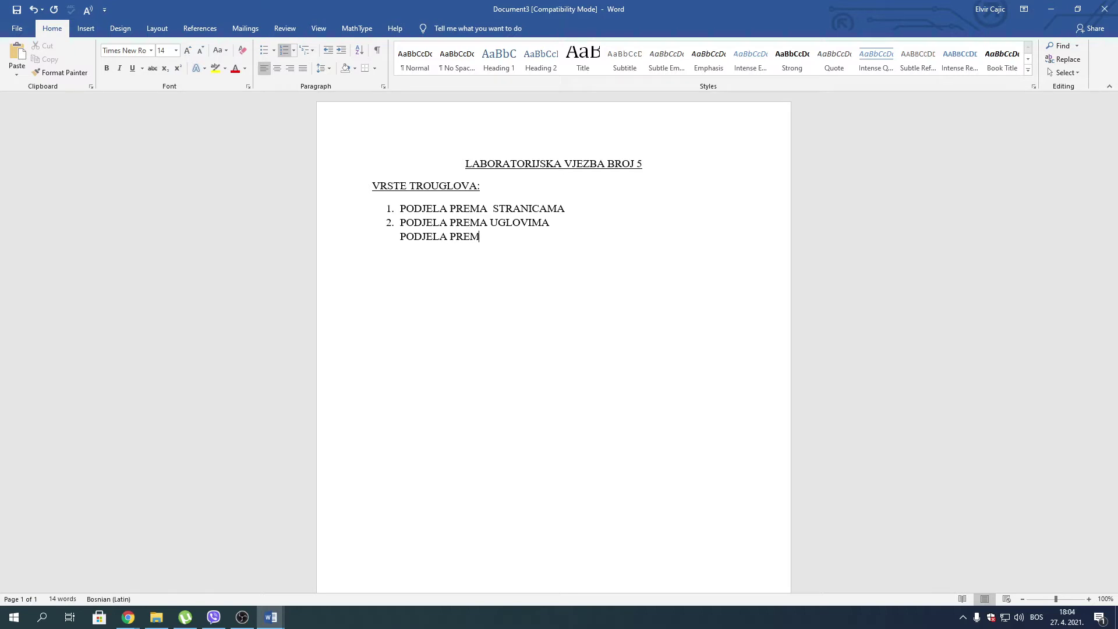
{"action": "type", "text": "A STRANICA"}
{"action": "type", "text": "MA"}
Convert the line to lowercase 'podjela prema stranicama' with a blank line above it
{"action": "left_click", "coordinate": [584, 102]}
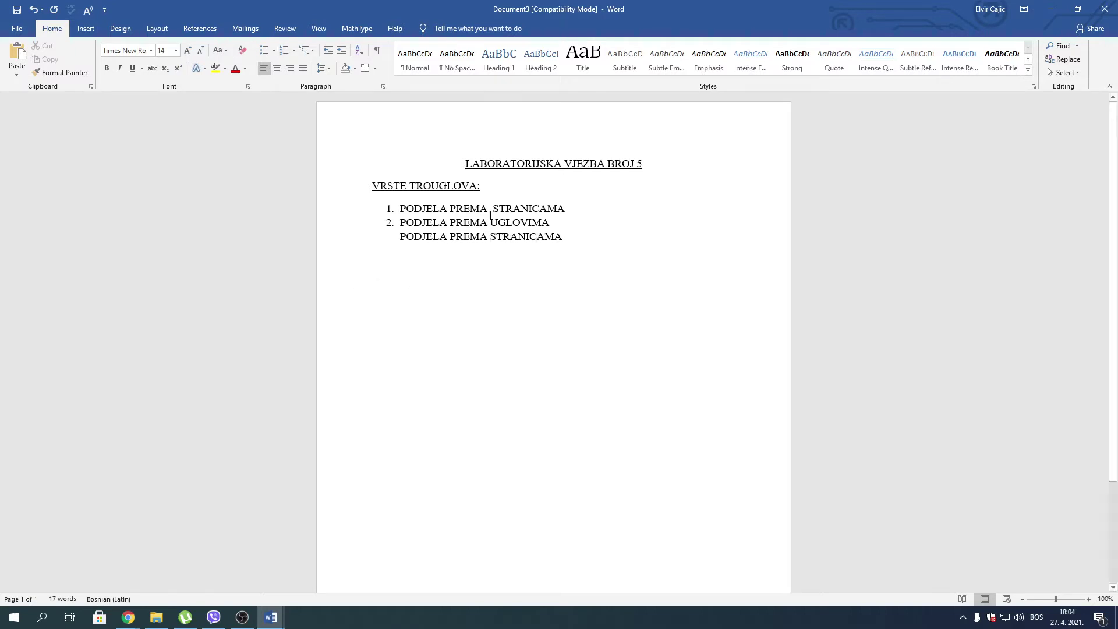
{"action": "left_click_drag", "start_coordinate": [575, 242], "coordinate": [398, 238]}
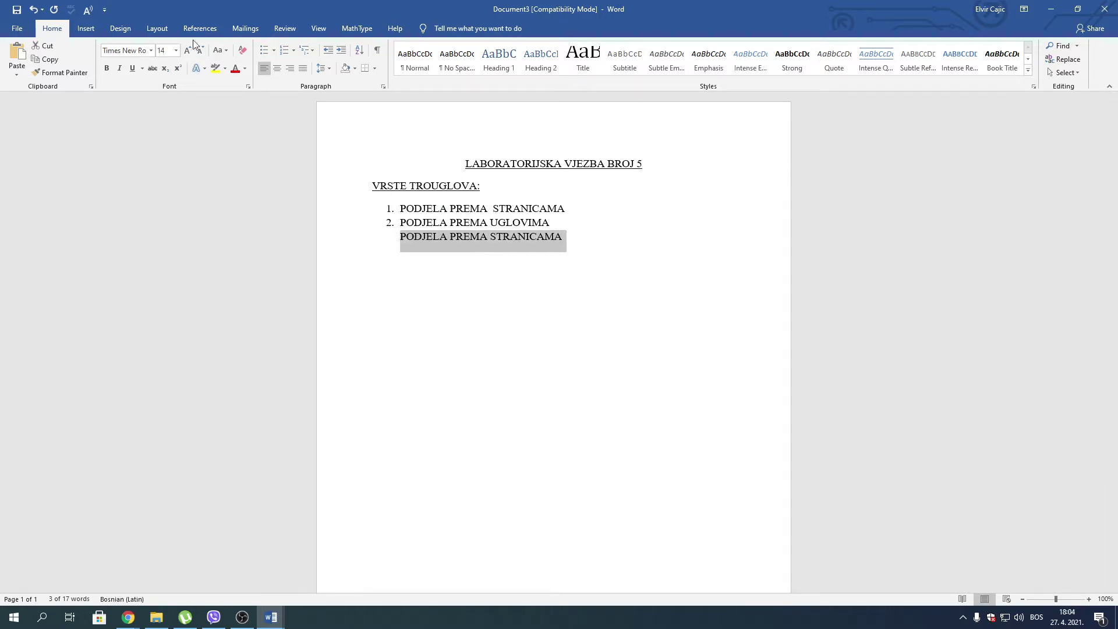
{"action": "left_click", "coordinate": [216, 52]}
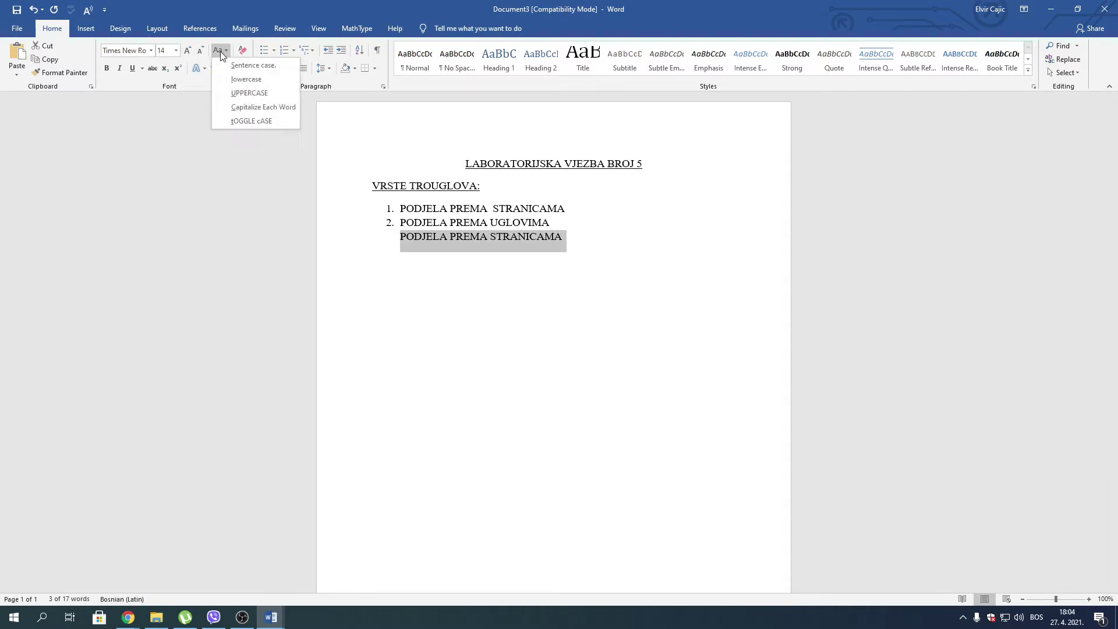
{"action": "left_click", "coordinate": [239, 81]}
{"action": "left_click", "coordinate": [398, 242]}
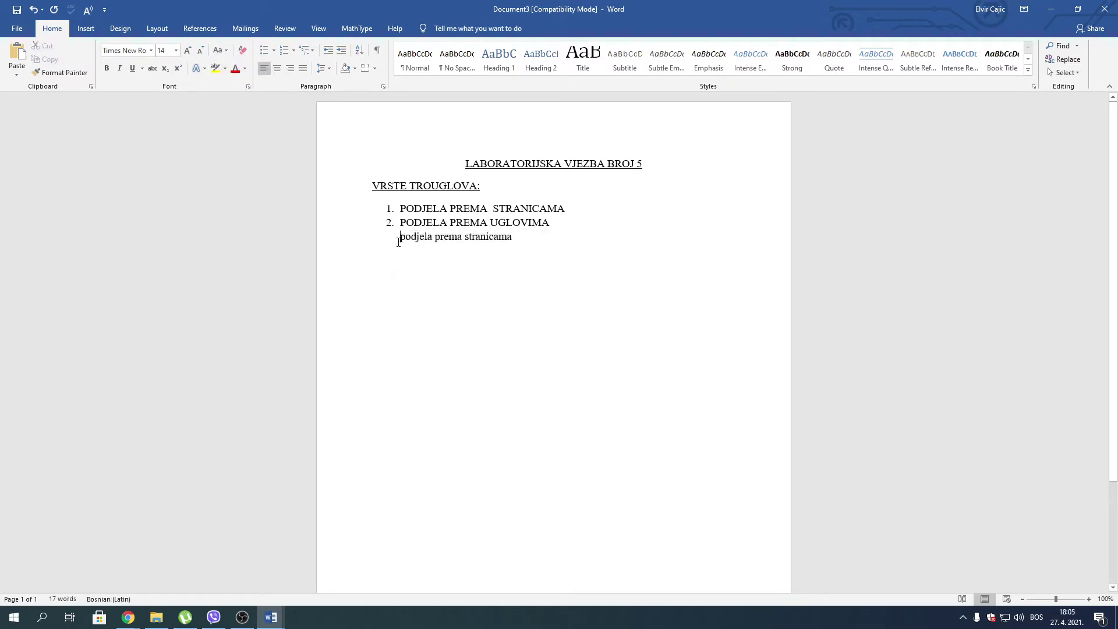
{"action": "key", "text": "Return"}
{"action": "key", "text": "BackSpace"}
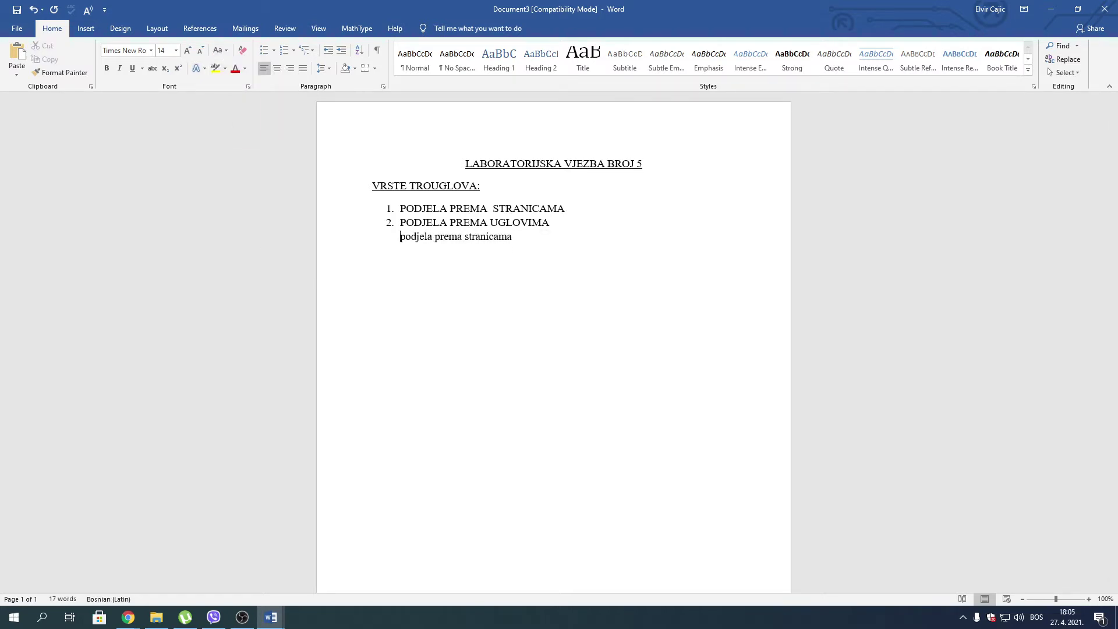
{"action": "key", "text": "Return"}
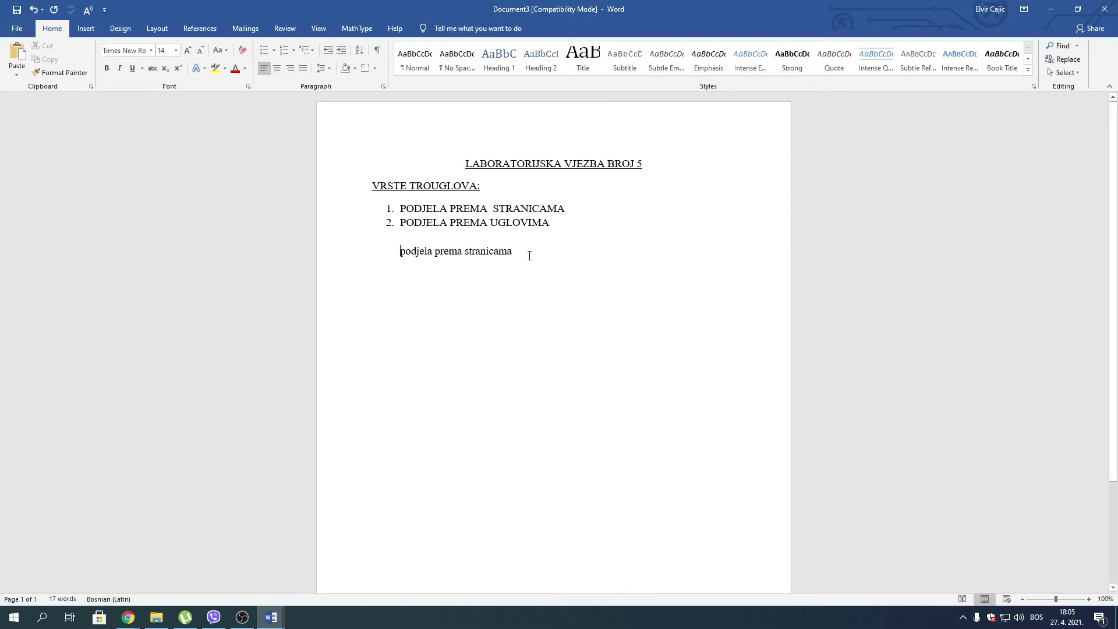
Paste a duplicate of 'podjela prema stranicama' on a new line below
{"action": "left_click_drag", "start_coordinate": [530, 256], "coordinate": [361, 255]}
{"action": "key", "text": "ctrl+c"}
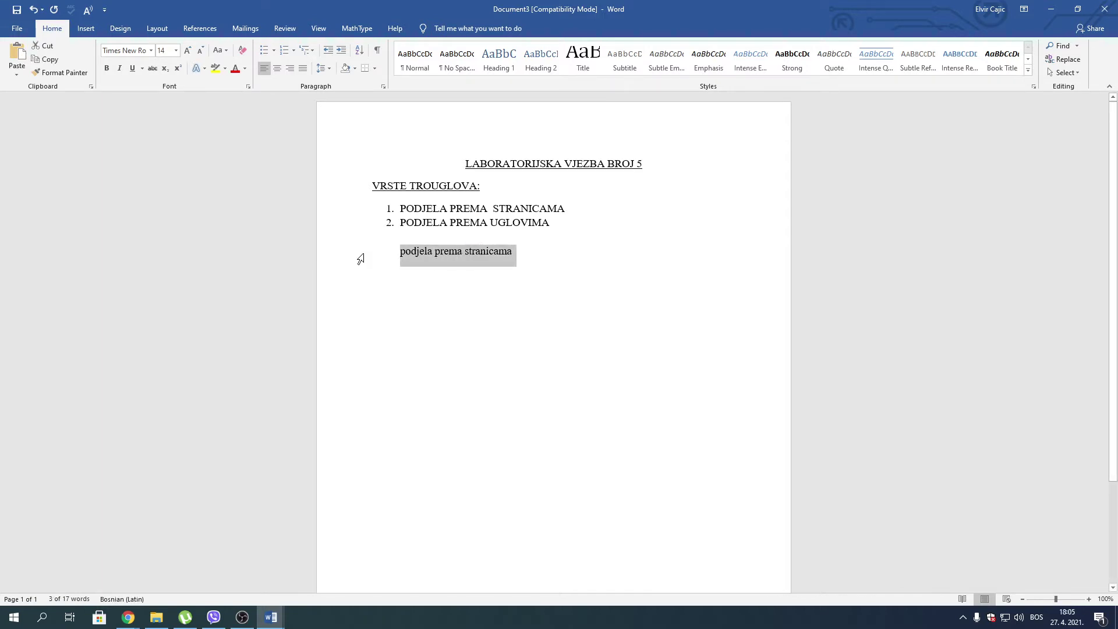
{"action": "key", "text": "End"}
{"action": "key", "text": "Return"}
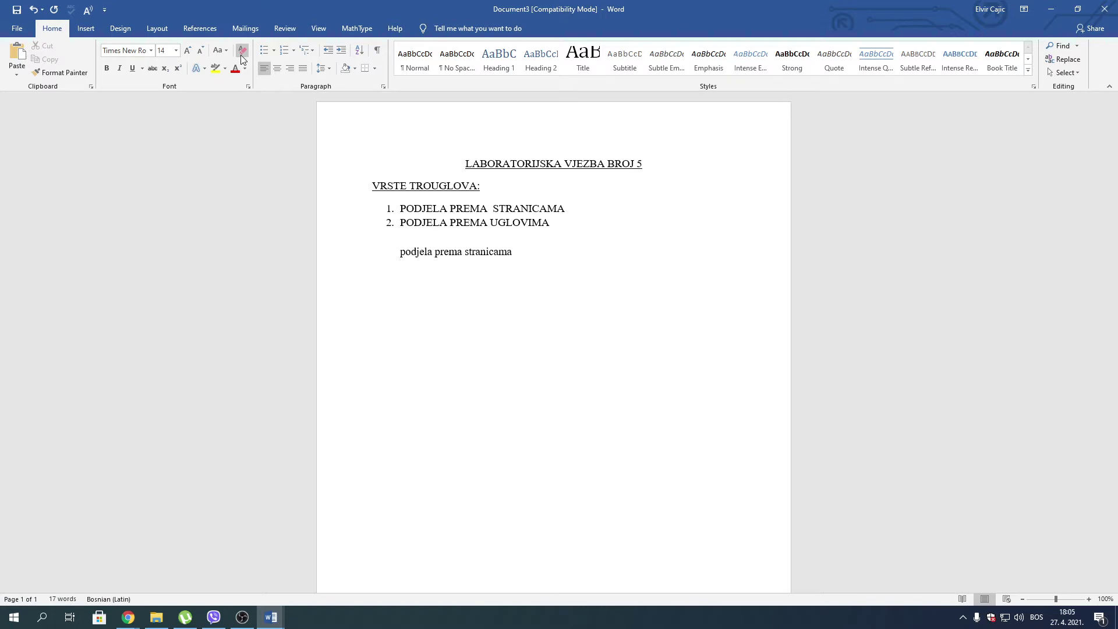
{"action": "key", "text": "ctrl+v"}
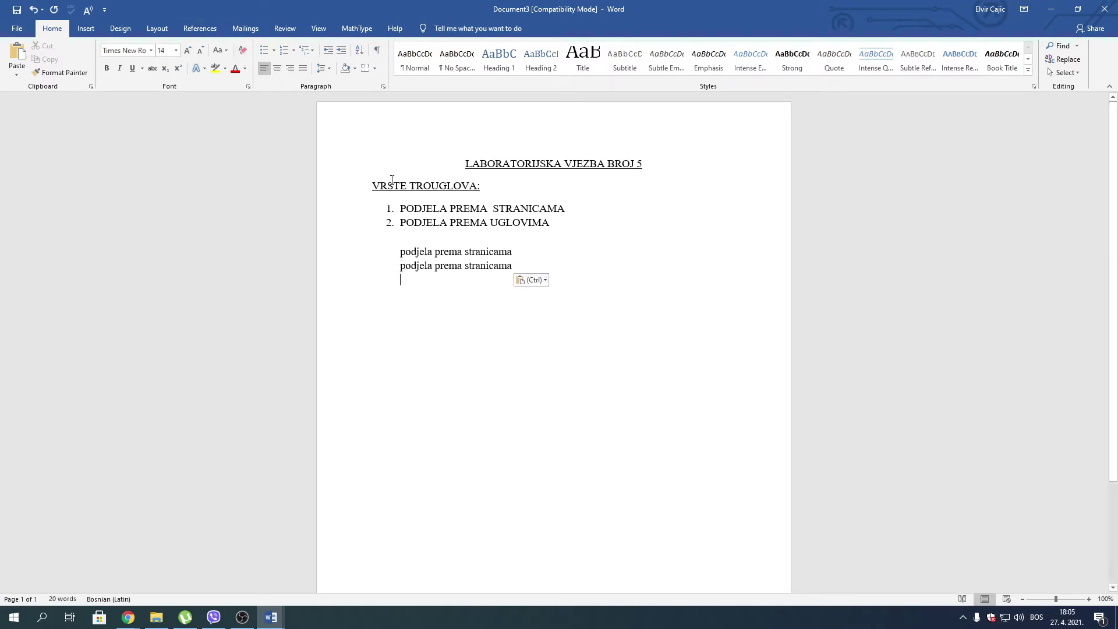
{"action": "left_click_drag", "start_coordinate": [401, 266], "coordinate": [515, 267]}
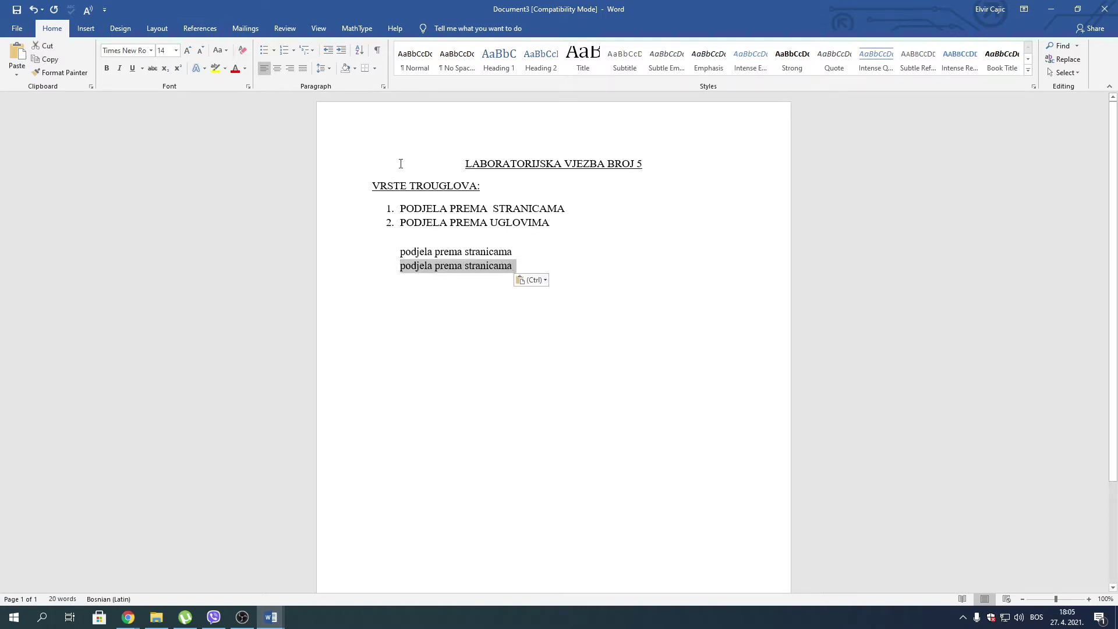
Capitalise each word of the second line to 'Podjela Prema Stranicama'
{"action": "left_click", "coordinate": [290, 51]}
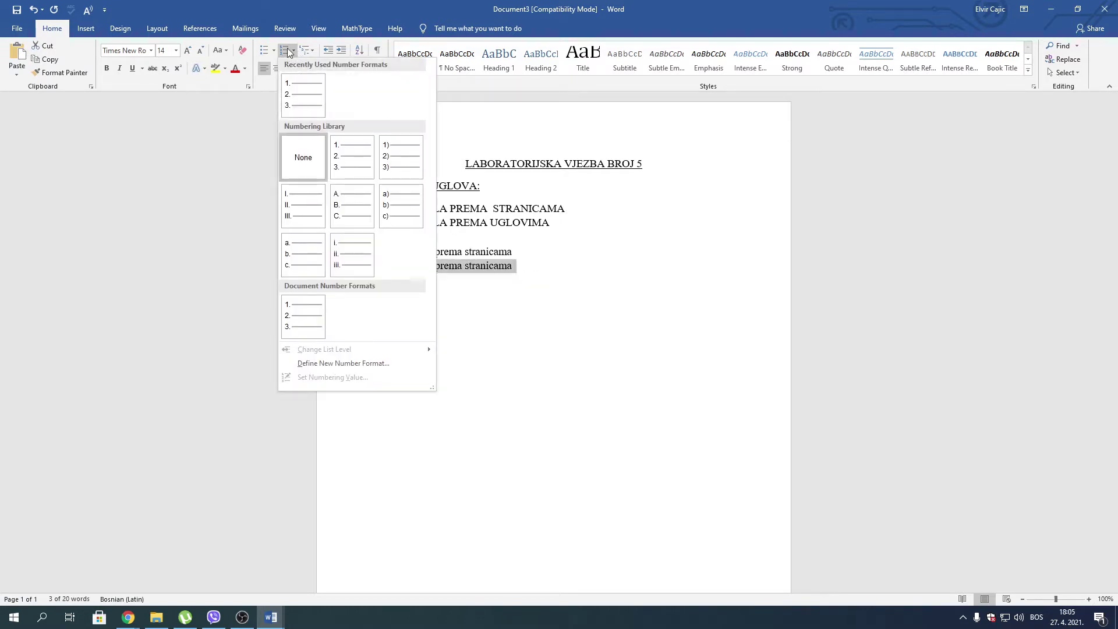
{"action": "left_click", "coordinate": [240, 117]}
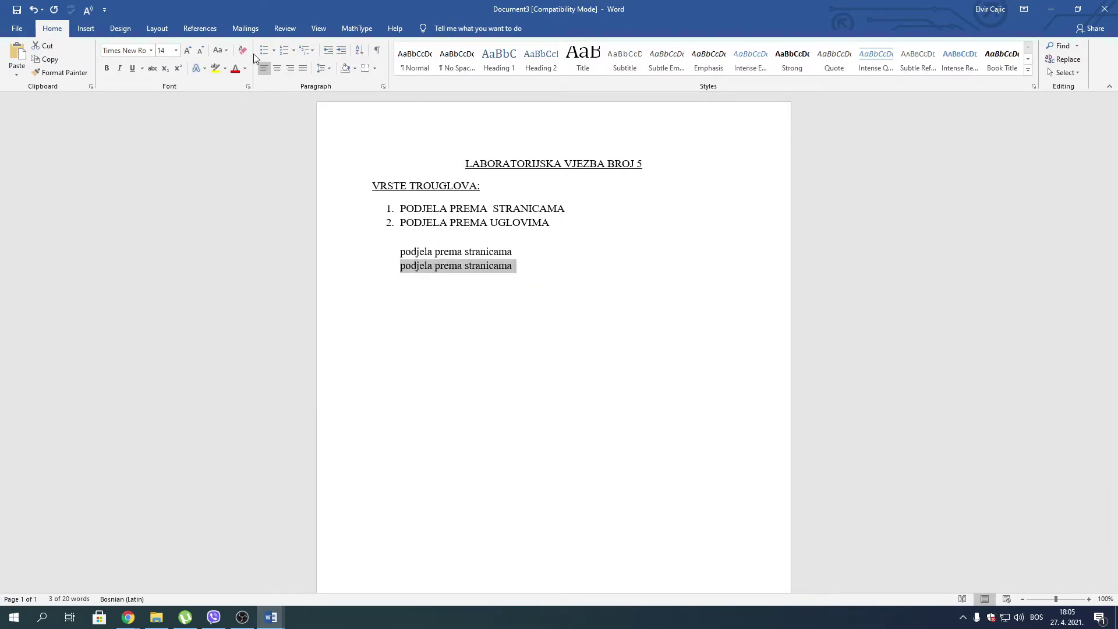
{"action": "left_click", "coordinate": [222, 51]}
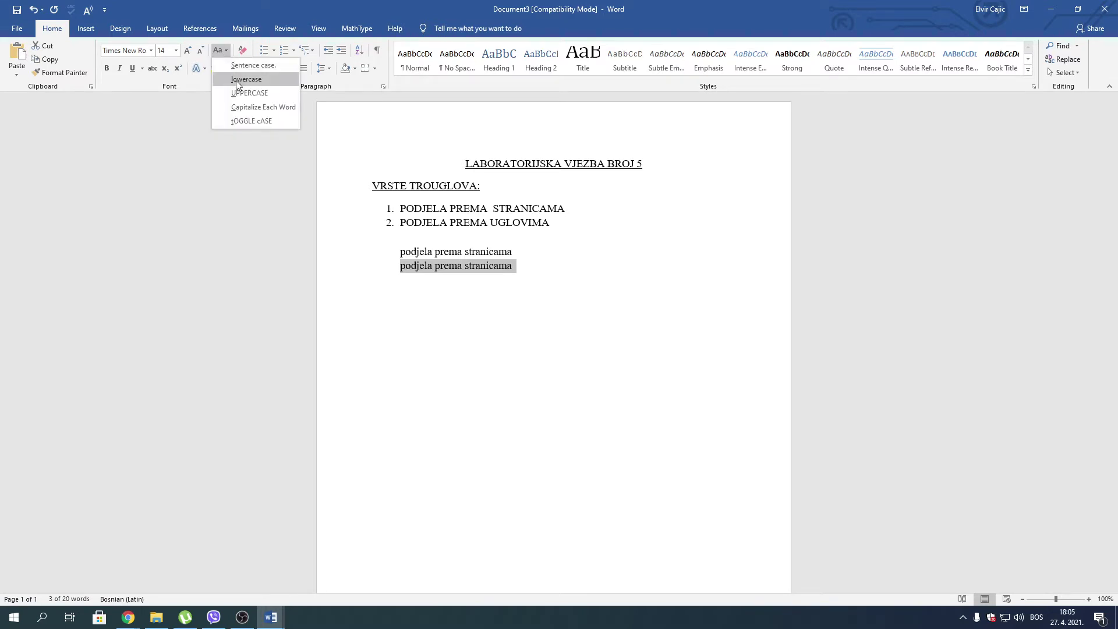
{"action": "left_click", "coordinate": [251, 107]}
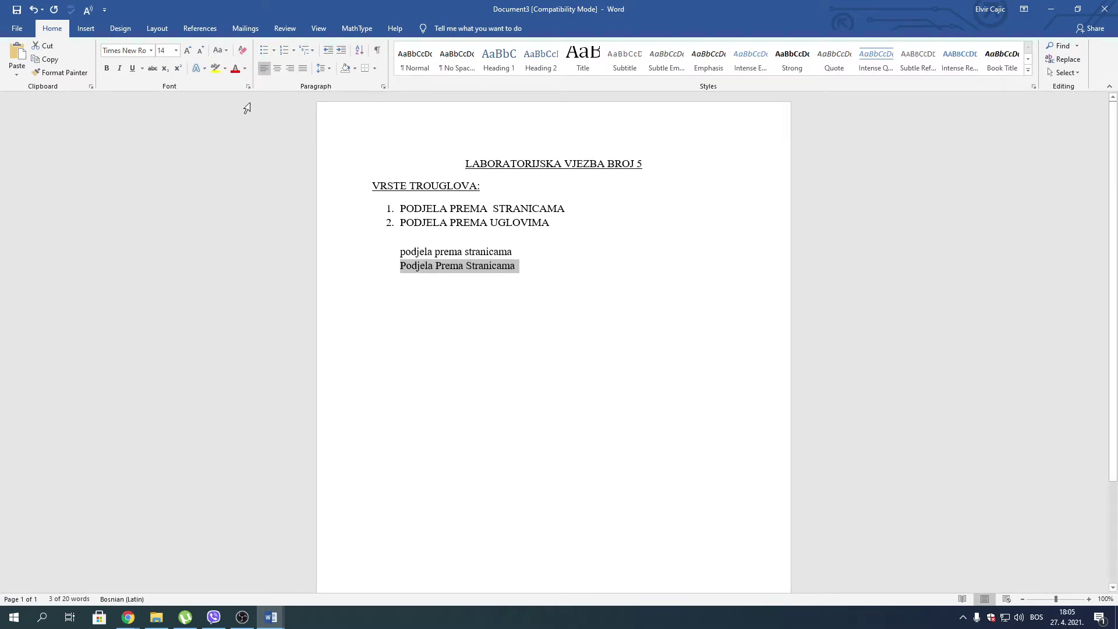
{"action": "left_click", "coordinate": [428, 308]}
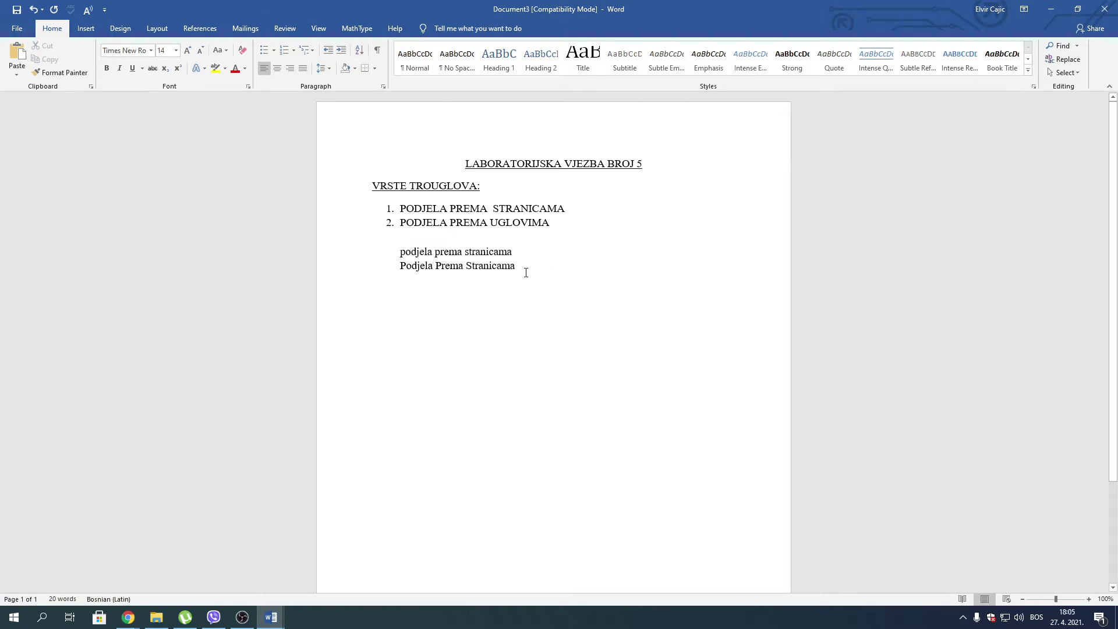
Paste a third line 'Podjela prema stranicama' in Normal style and start an empty paragraph
{"action": "key", "text": "Return"}
{"action": "key", "text": "ctrl+v"}
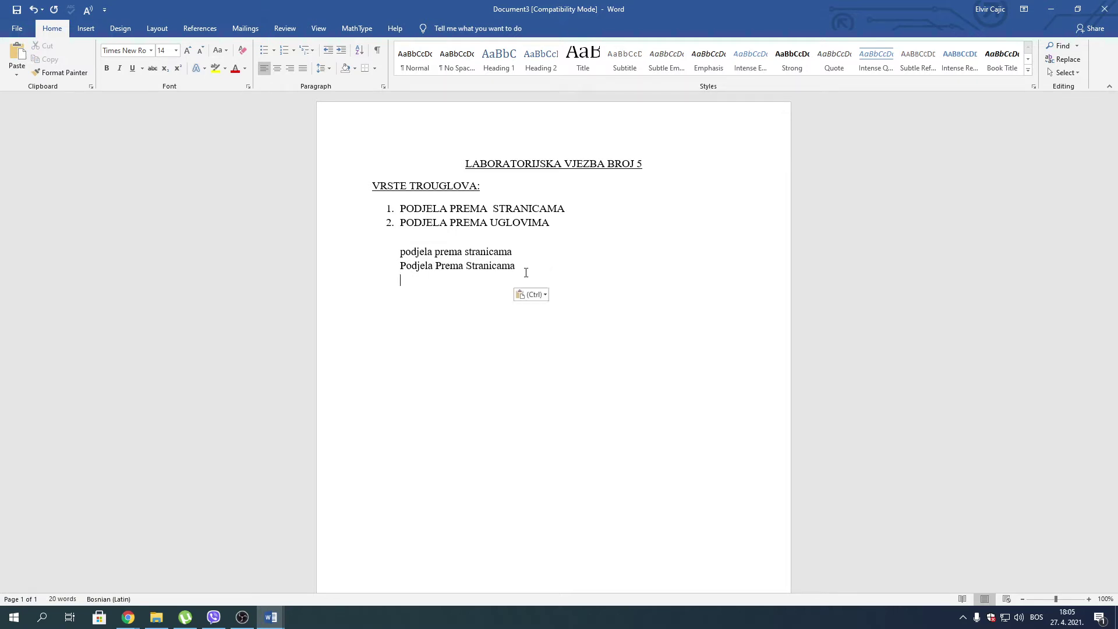
{"action": "key", "text": "Escape"}
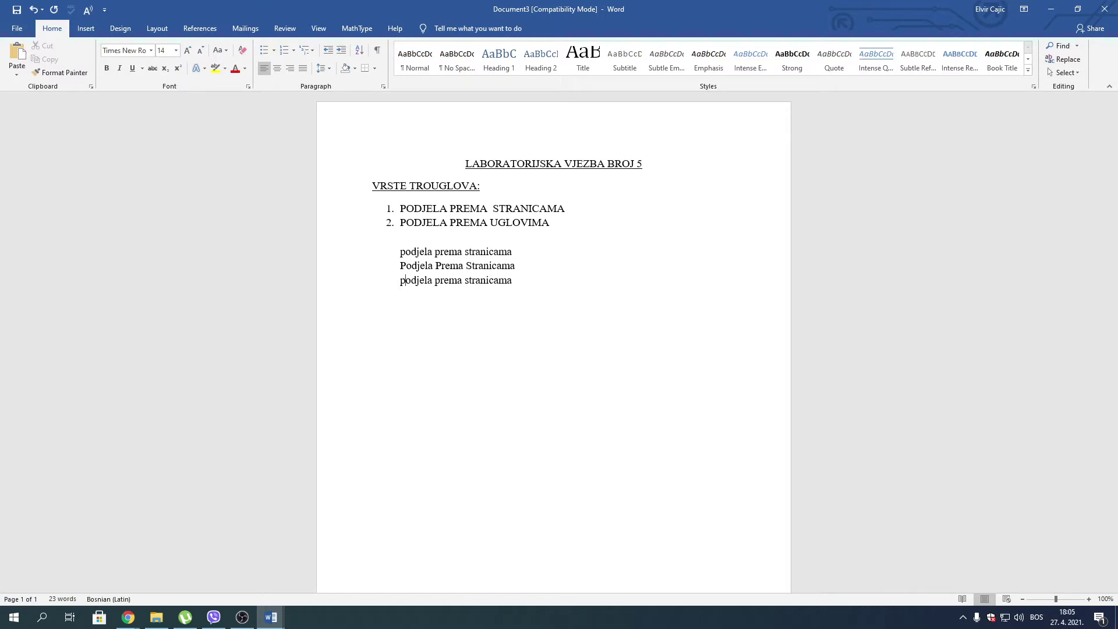
{"action": "key", "text": "BackSpace"}
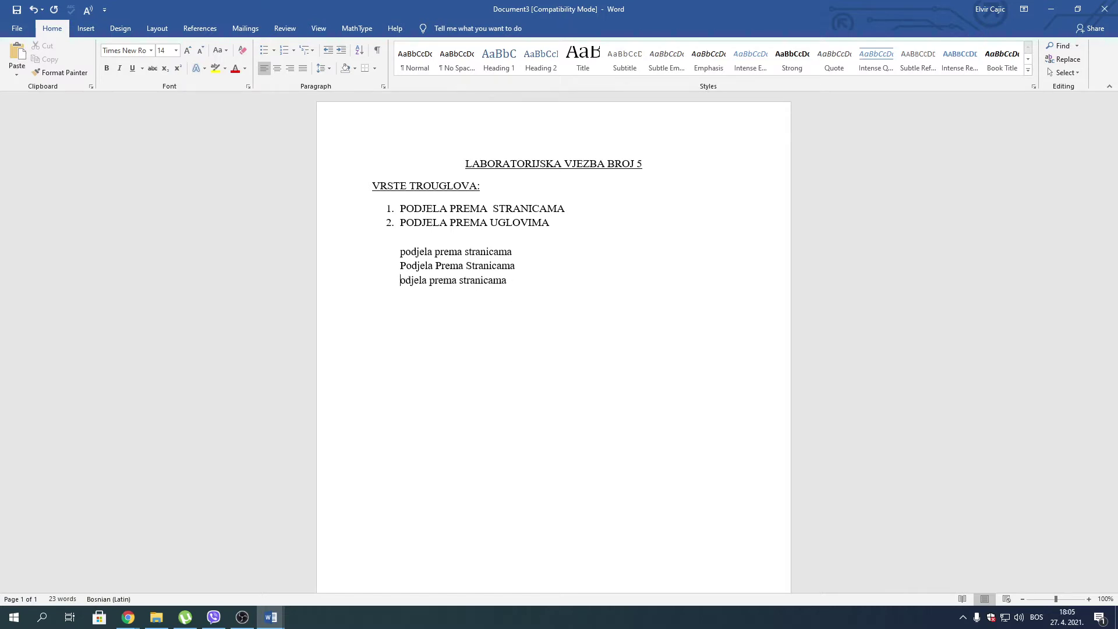
{"action": "type", "text": "P"}
{"action": "key", "text": "ctrl+shift+n"}
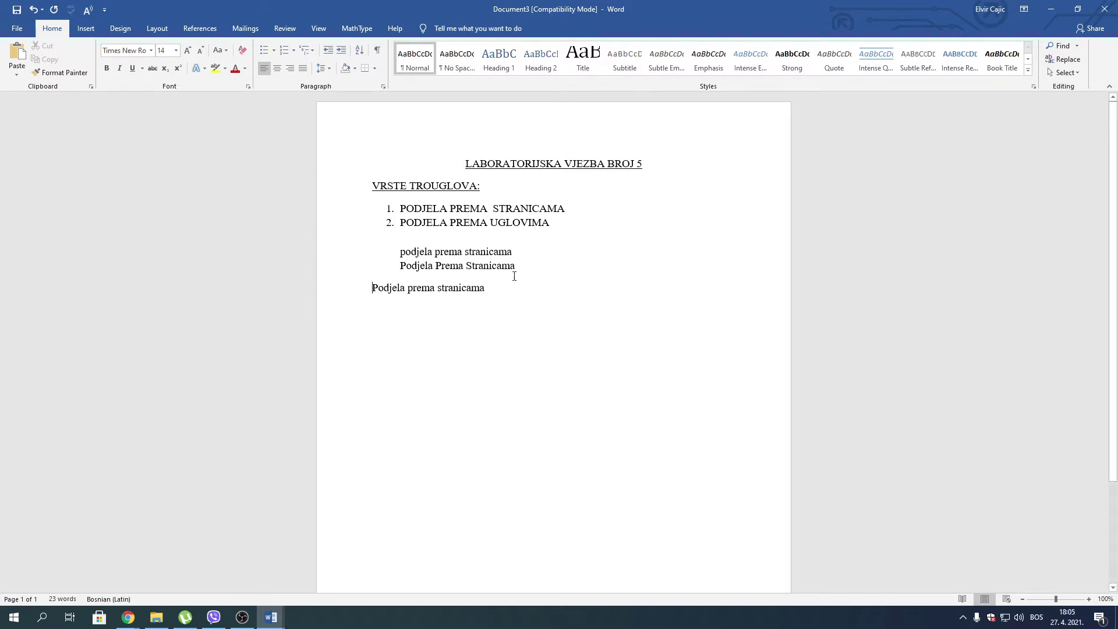
{"action": "key", "text": "Return"}
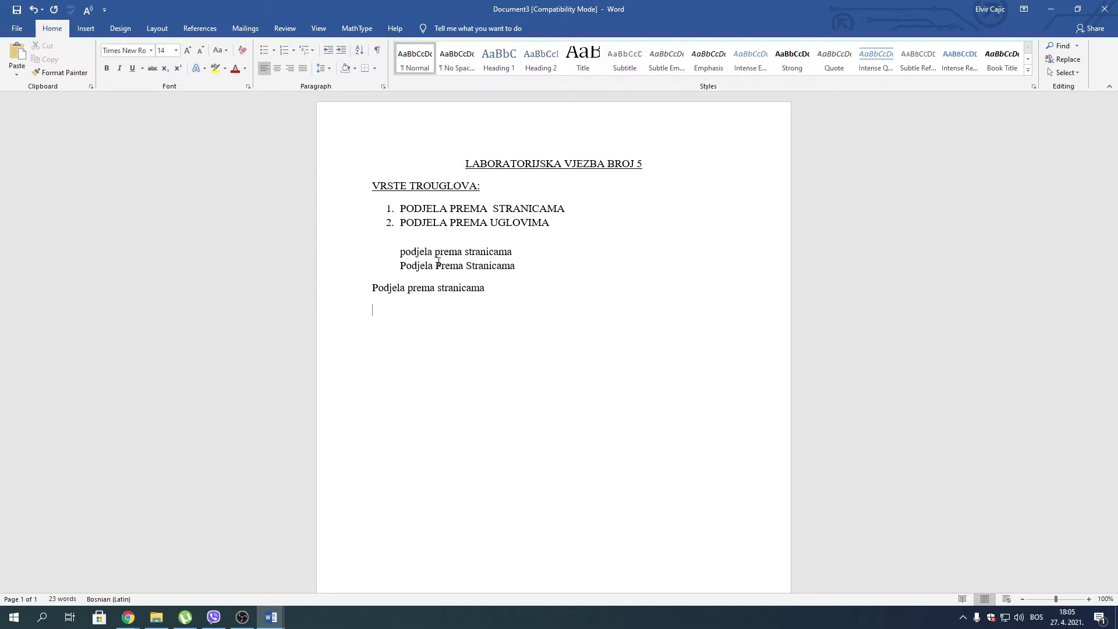
List ISTOSTRANICNI, RAZNOSTRANICNI, JEDNAKOKRAKI with arrow bullets, then begin typing PODJELA PREMA UGLO
{"action": "left_click", "coordinate": [274, 51]}
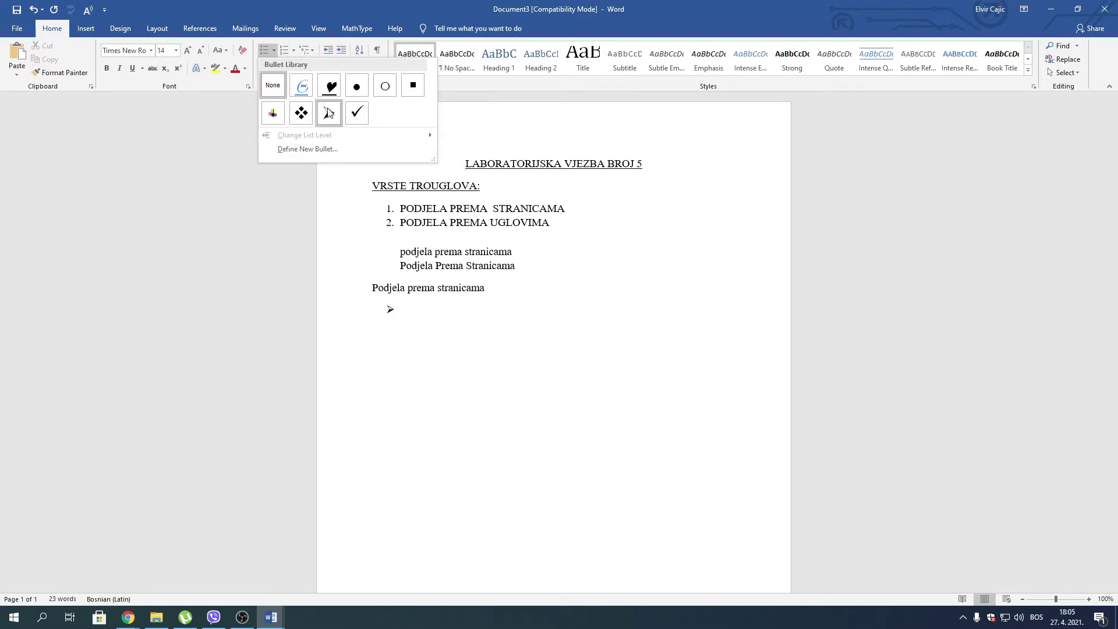
{"action": "left_click", "coordinate": [328, 111]}
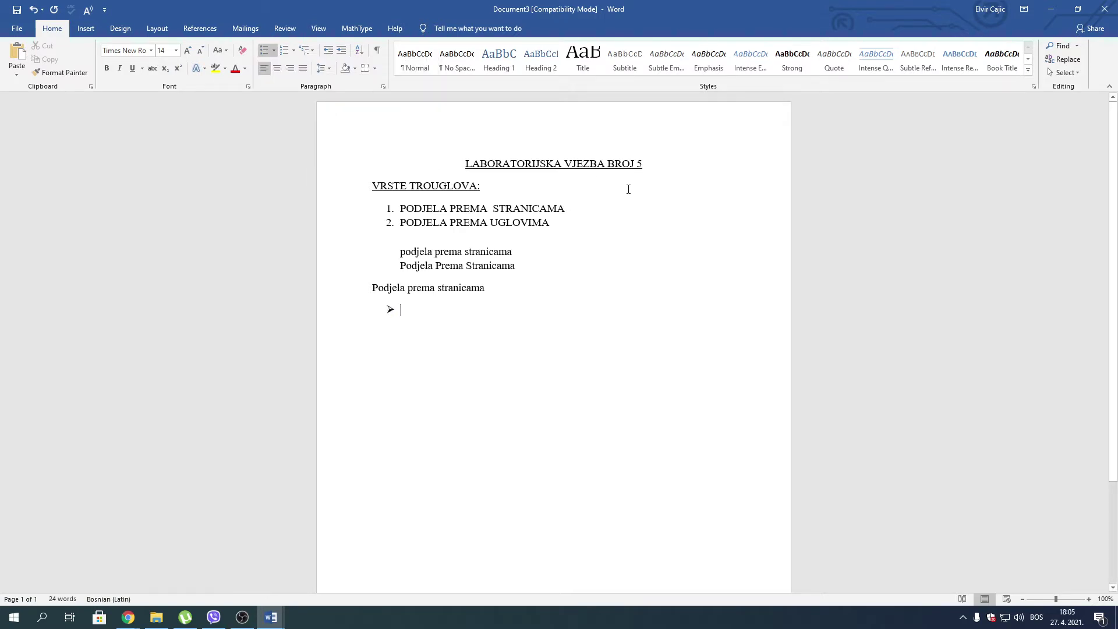
{"action": "type", "text": "IST"}
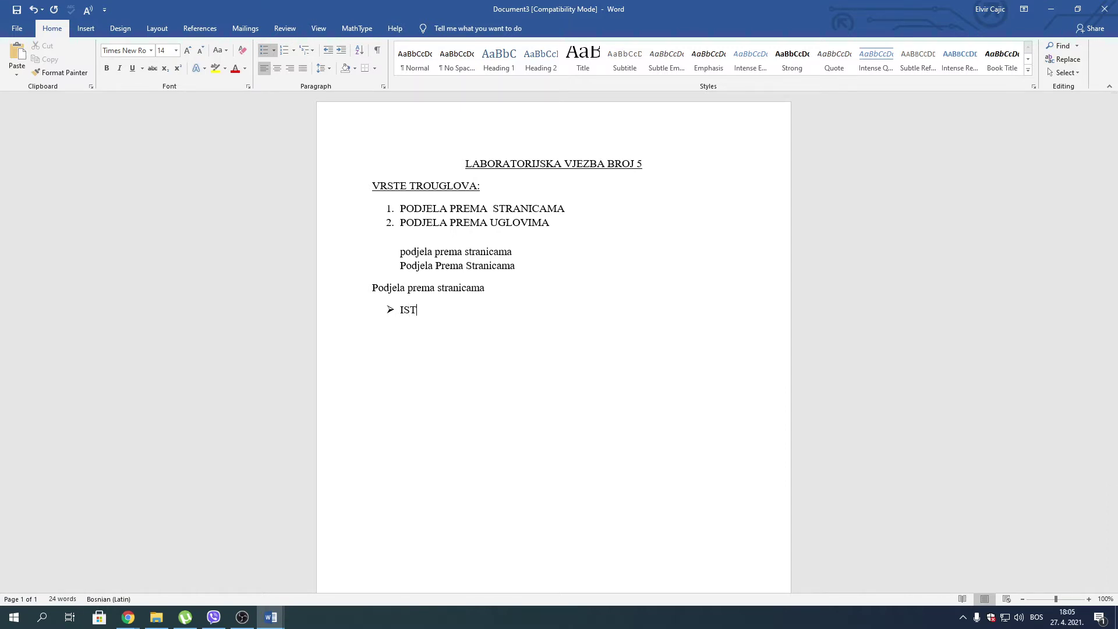
{"action": "type", "text": "OSTRA"}
{"action": "type", "text": "NICNI"}
{"action": "key", "text": "Return"}
{"action": "type", "text": "RAZNOIS"}
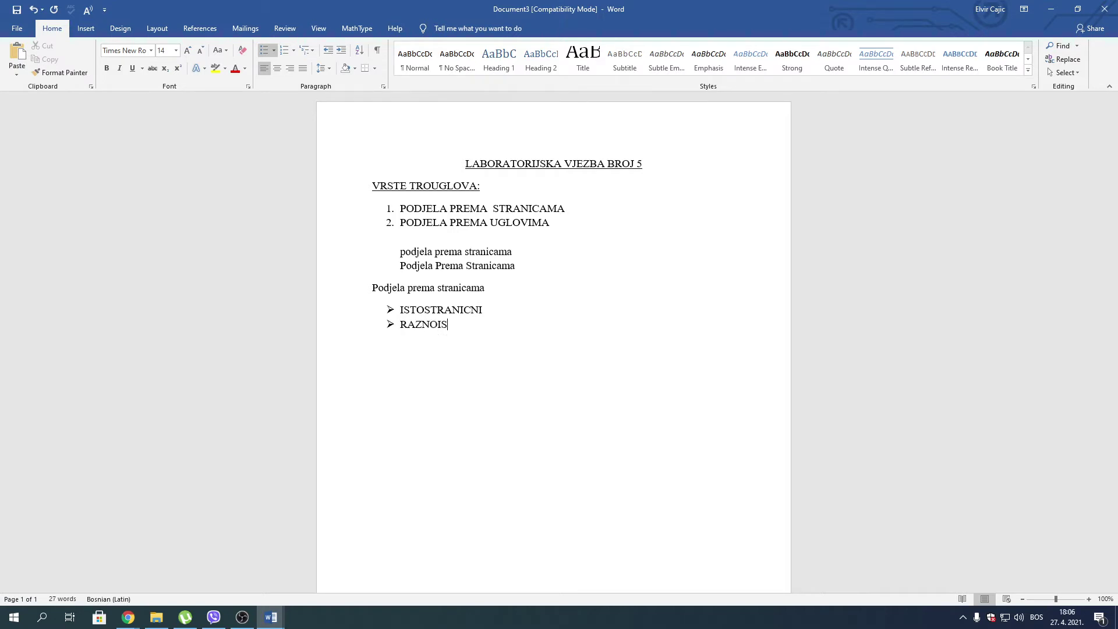
{"action": "key", "text": "BackSpace"}
{"action": "key", "text": "BackSpace"}
{"action": "type", "text": "STRA"}
{"action": "type", "text": "NICNI"}
{"action": "key", "text": "Return"}
{"action": "type", "text": "JEDNAK"}
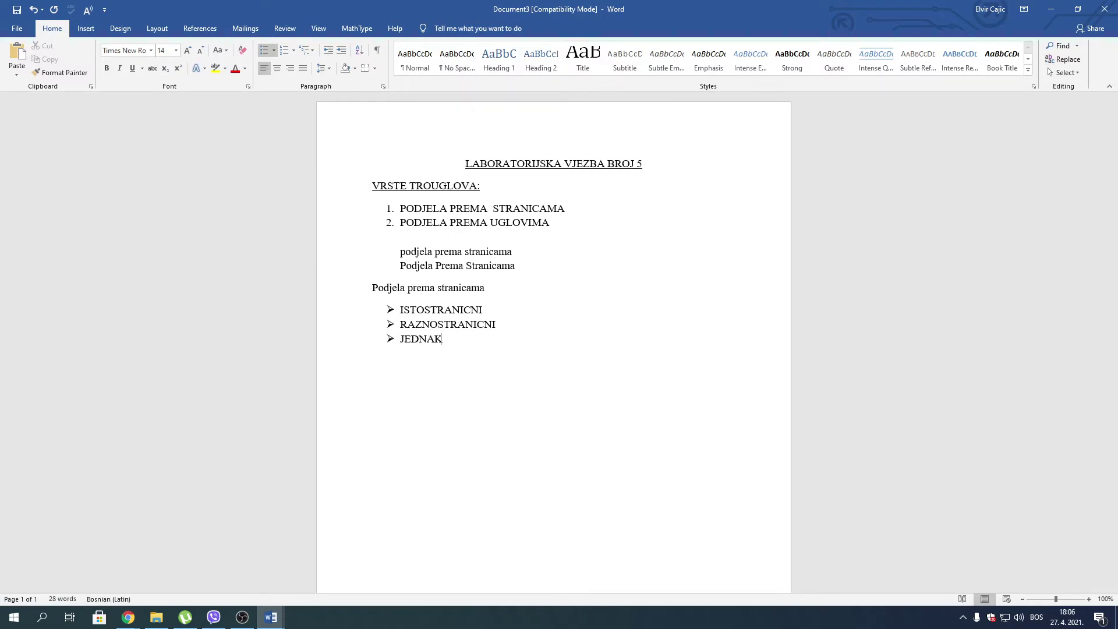
{"action": "type", "text": "OKRAKI"}
{"action": "key", "text": "Return"}
{"action": "key", "text": "Return"}
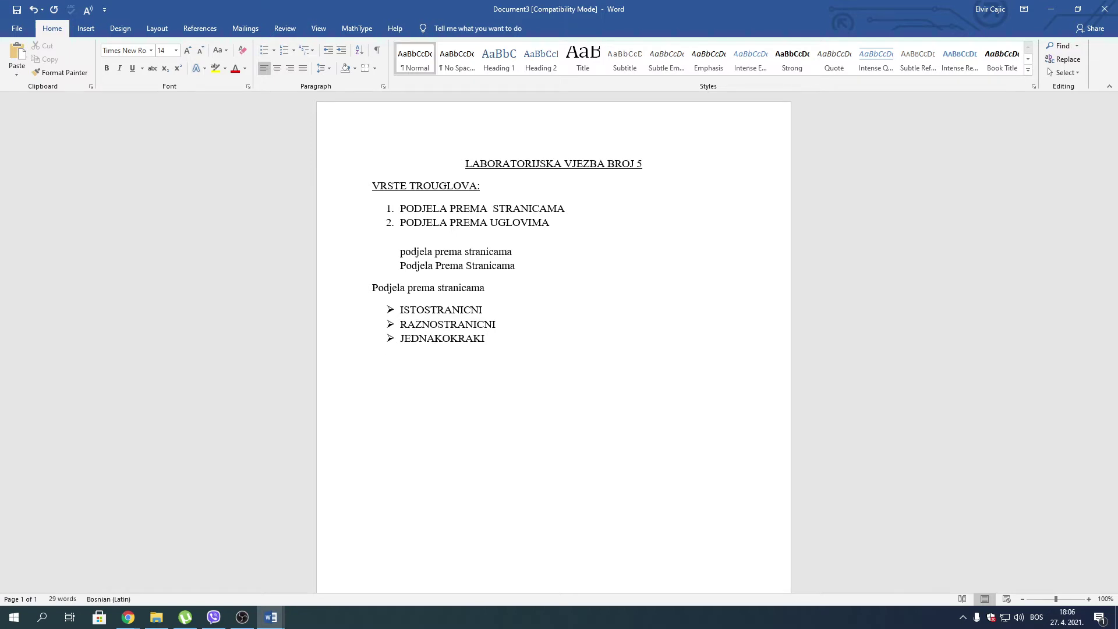
{"action": "type", "text": "PODJELA"}
{"action": "type", "text": "PREMA U"}
{"action": "type", "text": "GLOV"}
Finish PODJELA PREMA UGLOVIMA and recase it to 'Podjela prema uglovima' via lowercase plus capital P
{"action": "key", "text": "BackSpace"}
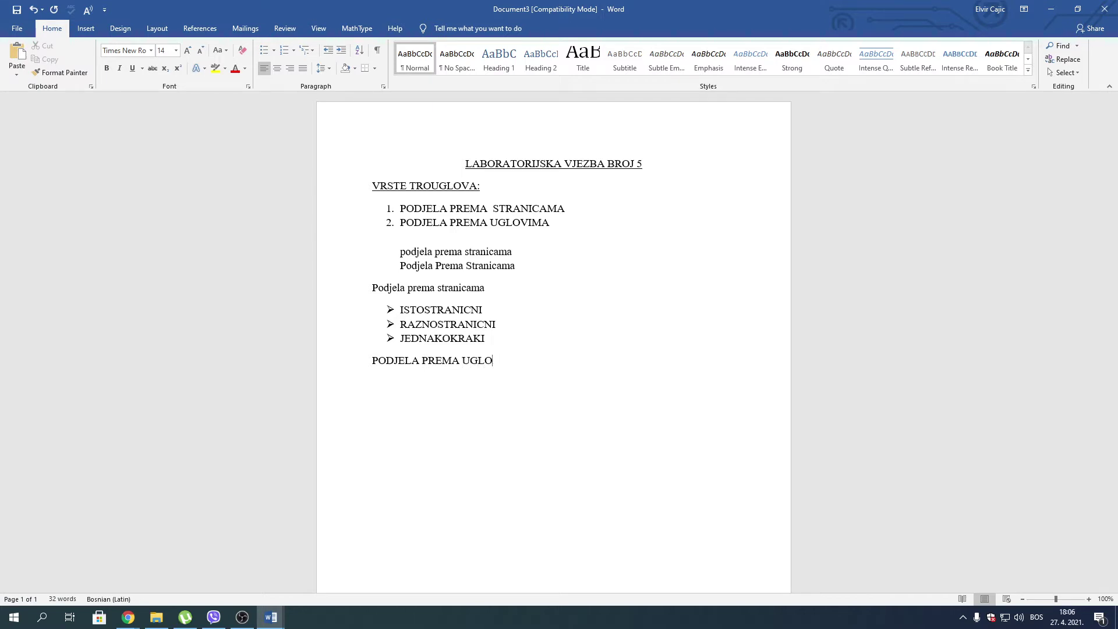
{"action": "type", "text": "VIMA"}
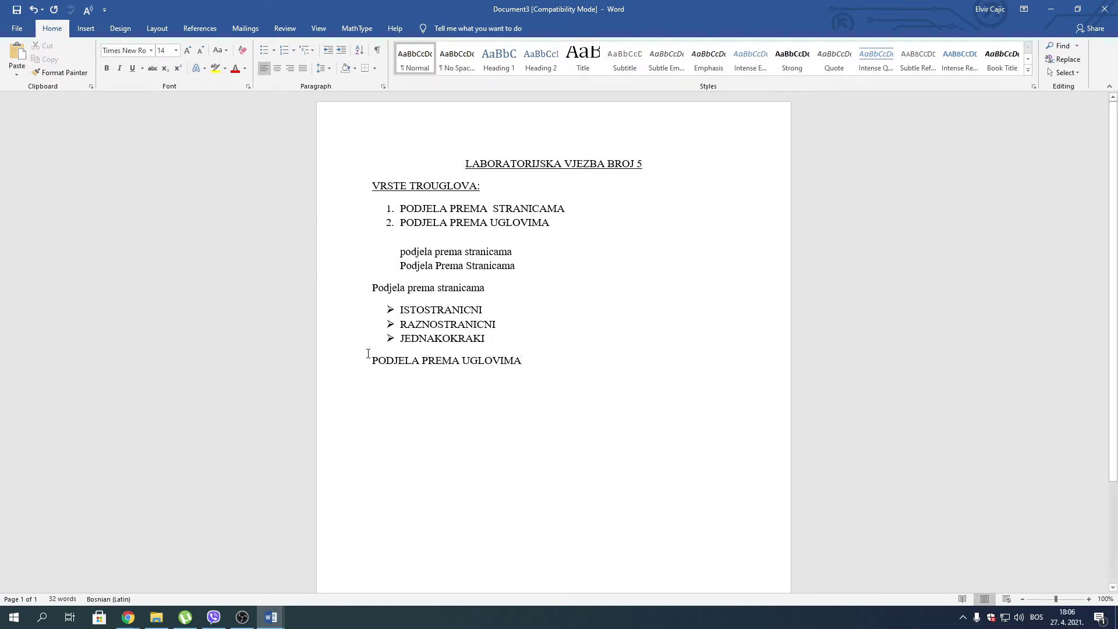
{"action": "left_click_drag", "start_coordinate": [524, 363], "coordinate": [372, 362]}
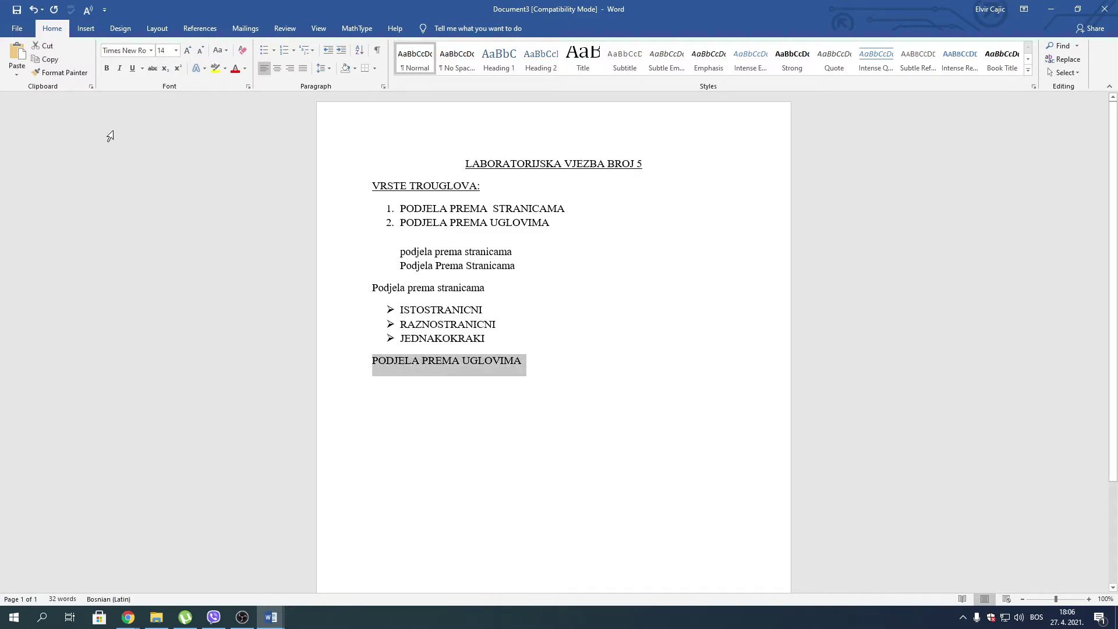
{"action": "left_click", "coordinate": [218, 51]}
{"action": "left_click", "coordinate": [238, 82]}
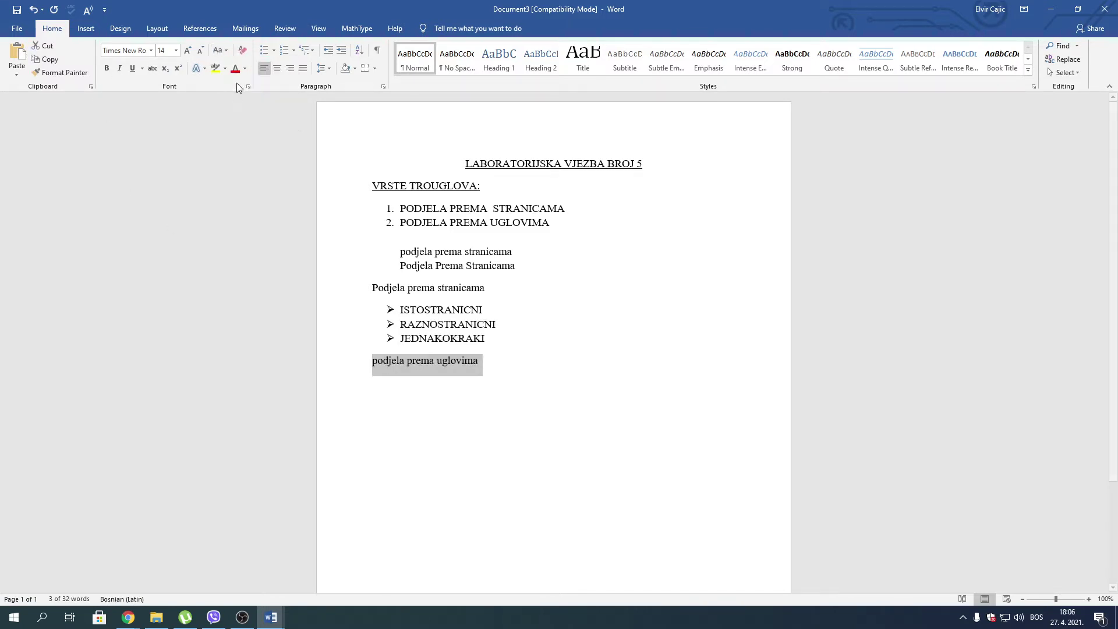
{"action": "key", "text": "Left"}
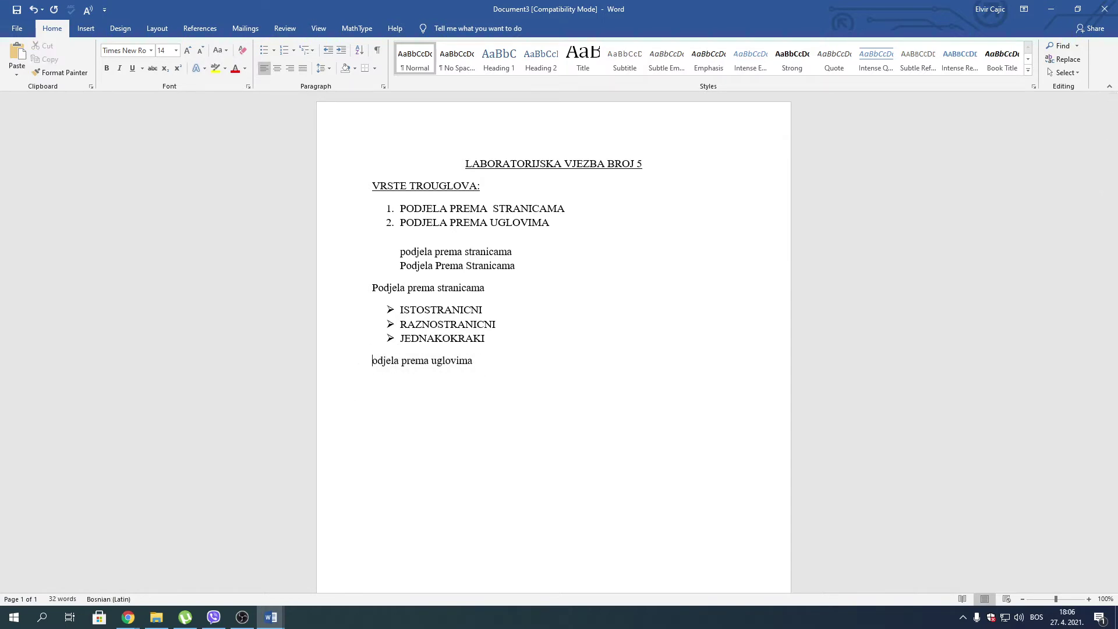
{"action": "key", "text": "Delete"}
{"action": "type", "text": "P"}
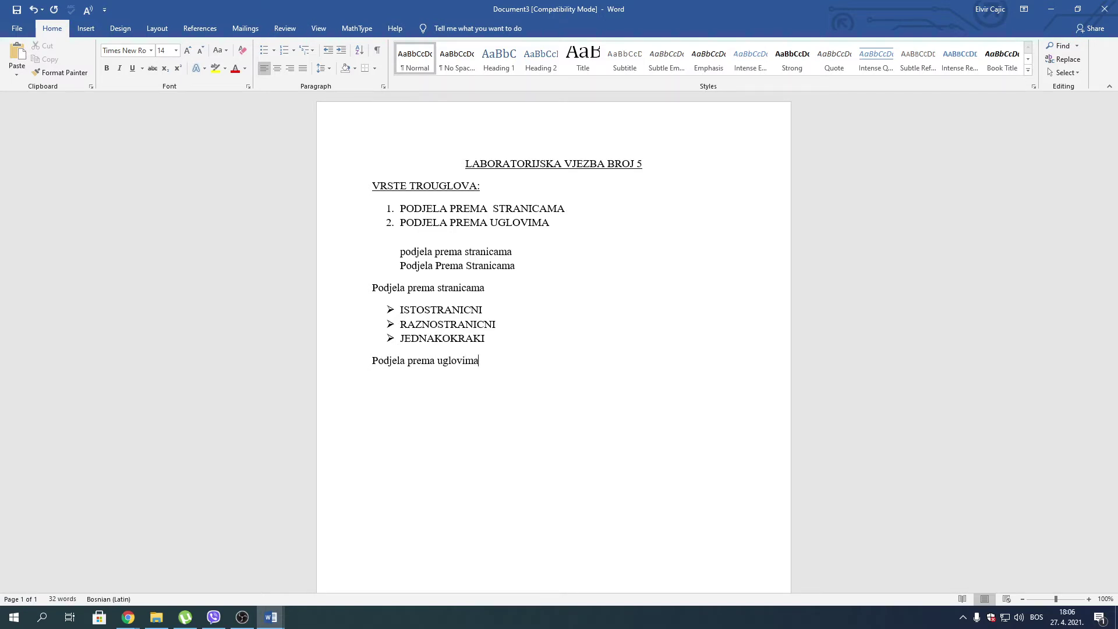
Define a new bullet using a Wingdings arrow symbol
{"action": "left_click", "coordinate": [272, 51]}
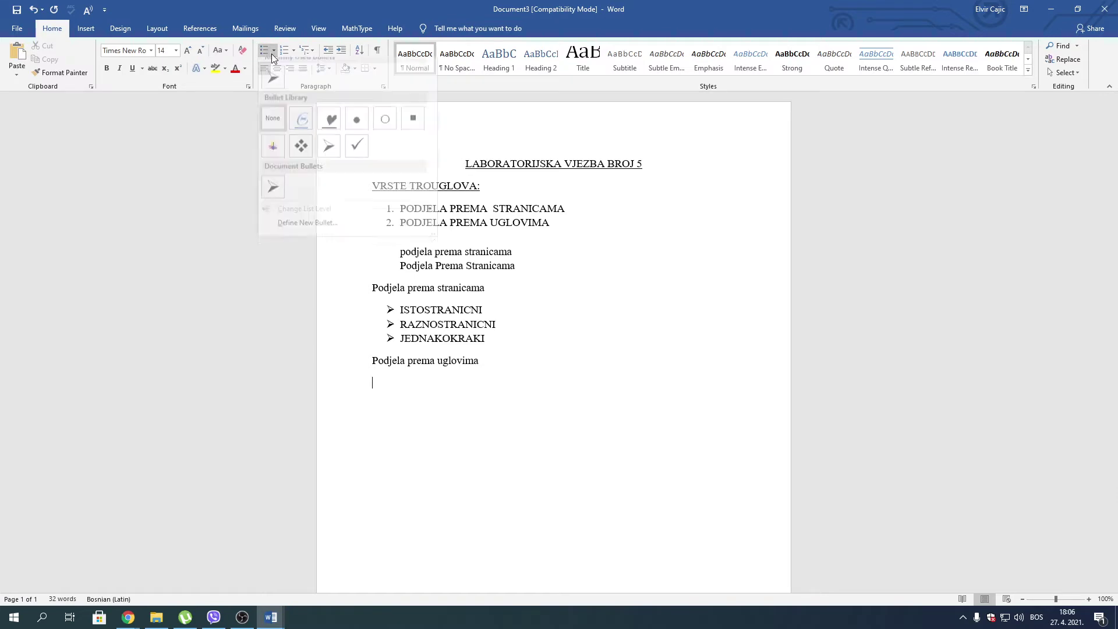
{"action": "left_click", "coordinate": [300, 223]}
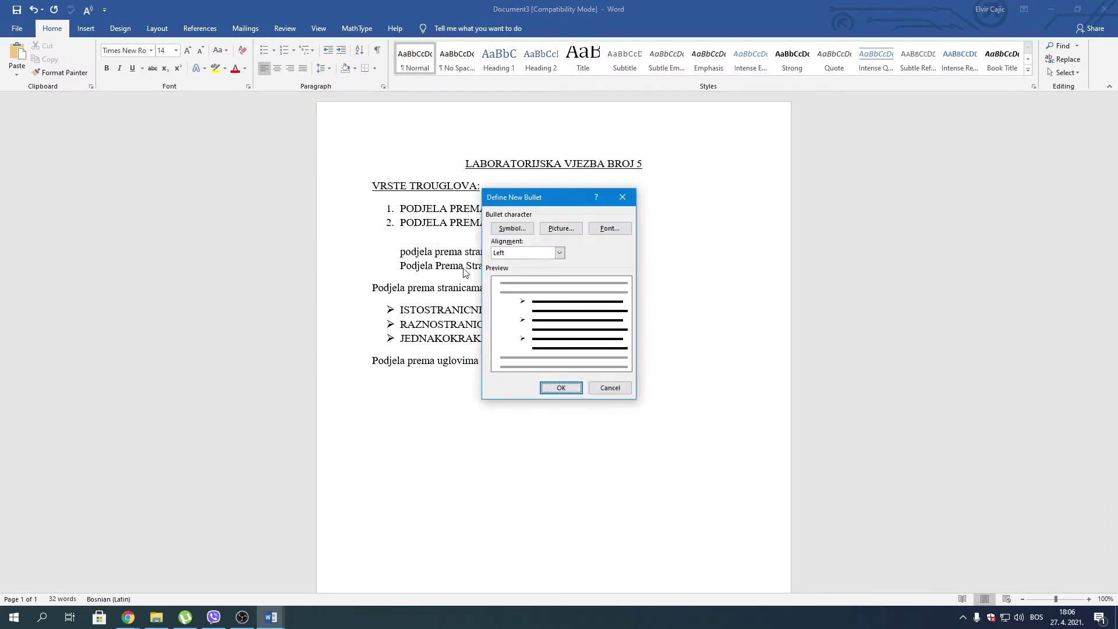
{"action": "left_click", "coordinate": [509, 227]}
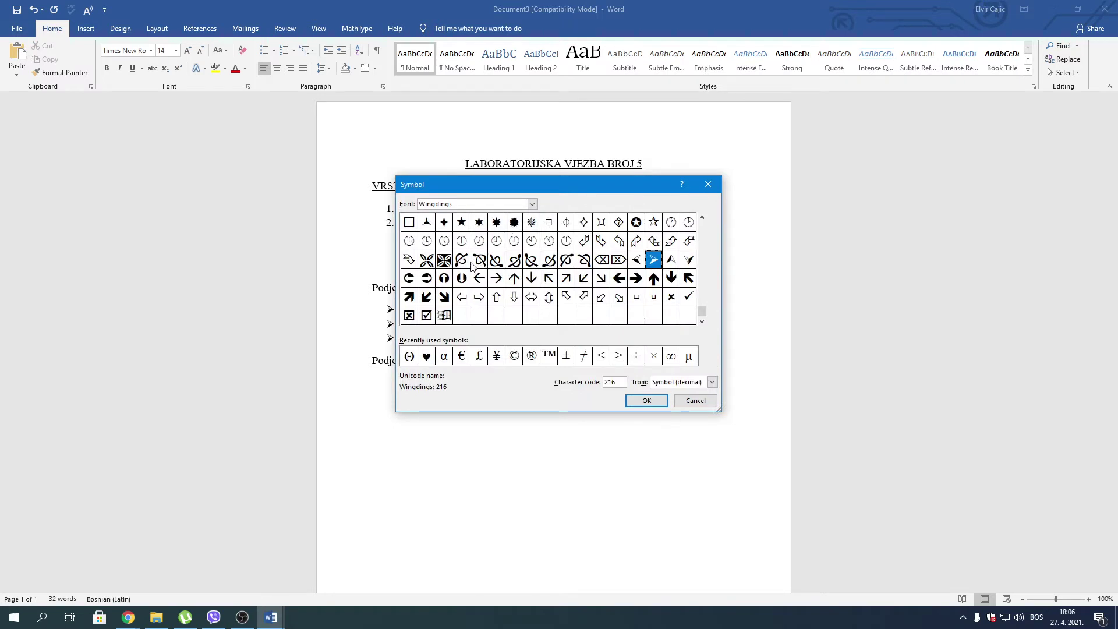
{"action": "left_click", "coordinate": [429, 279]}
{"action": "left_click", "coordinate": [644, 400]}
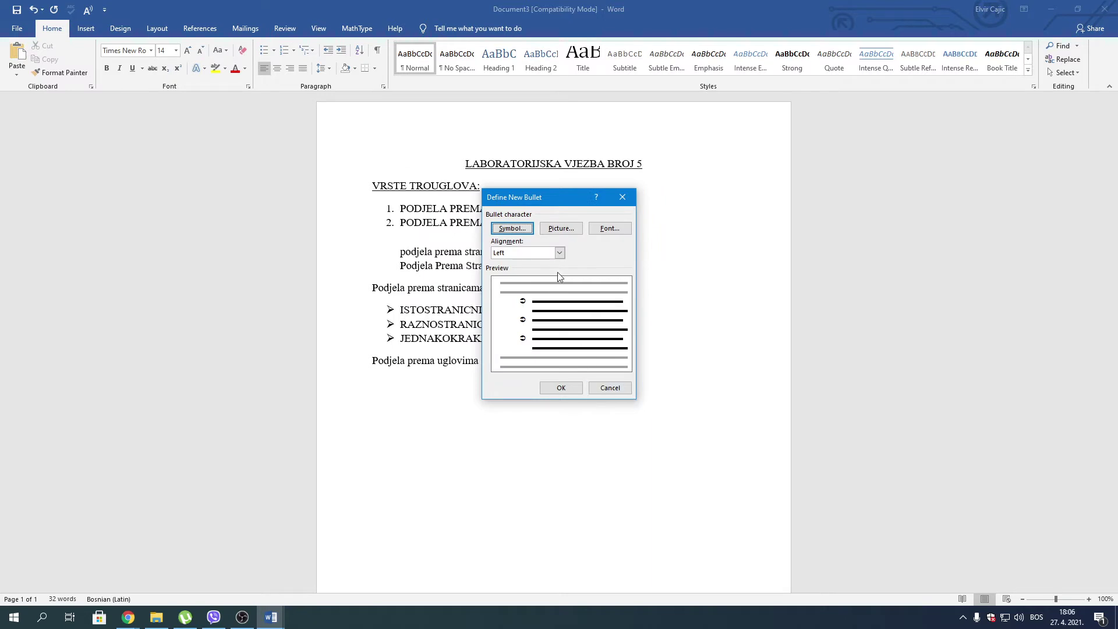
{"action": "left_click", "coordinate": [561, 228]}
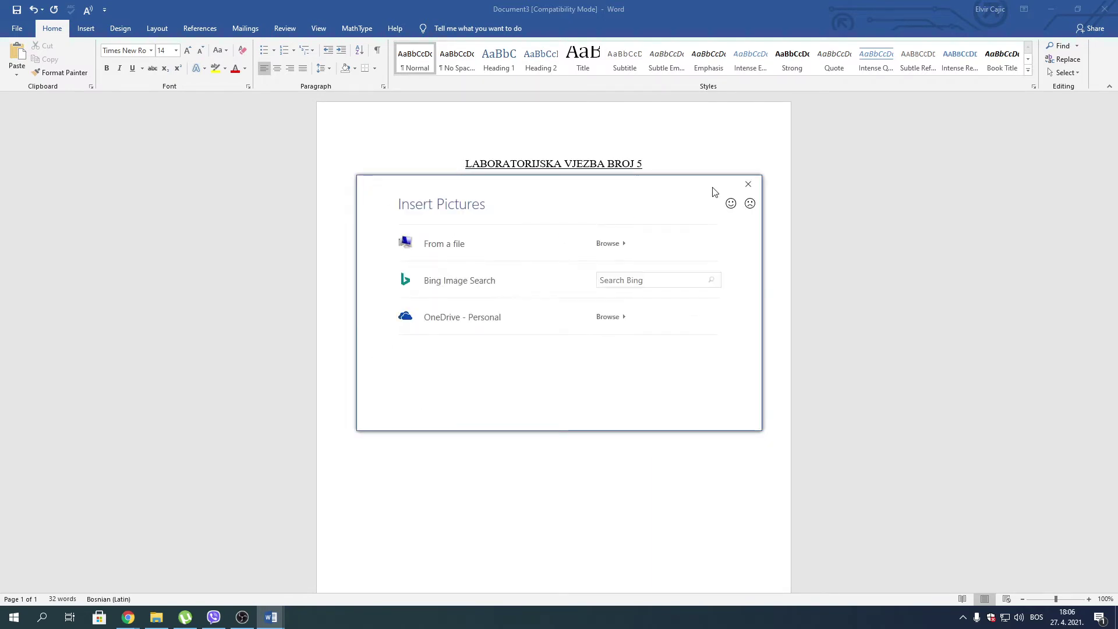
{"action": "left_click", "coordinate": [748, 184]}
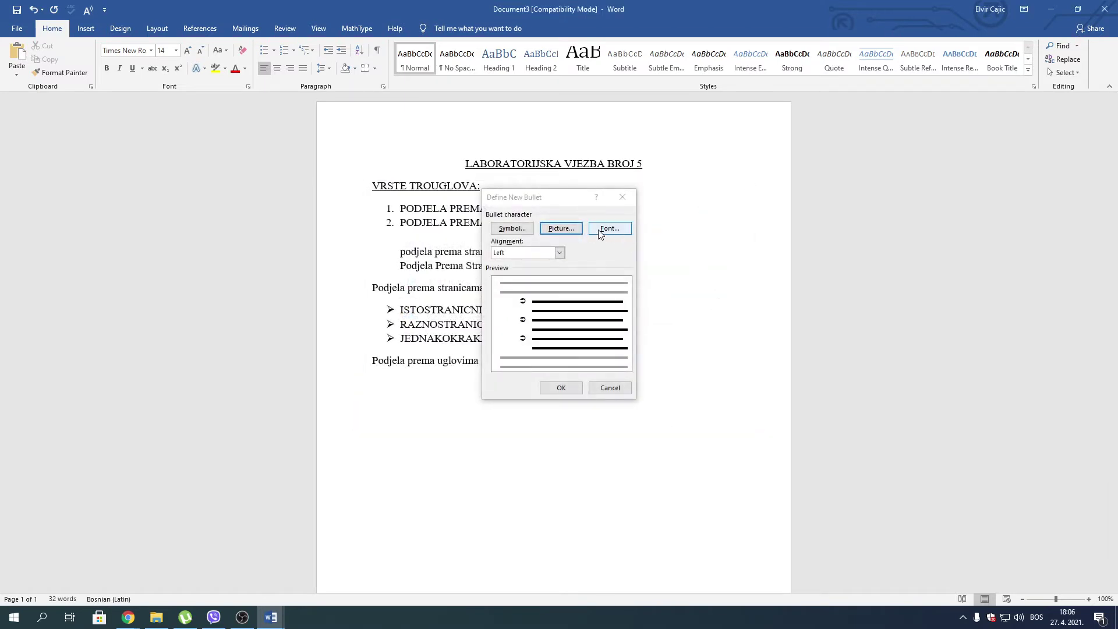
Make the bullet italic, size 26 and yellow, and apply it to the empty line
{"action": "left_click", "coordinate": [601, 233]}
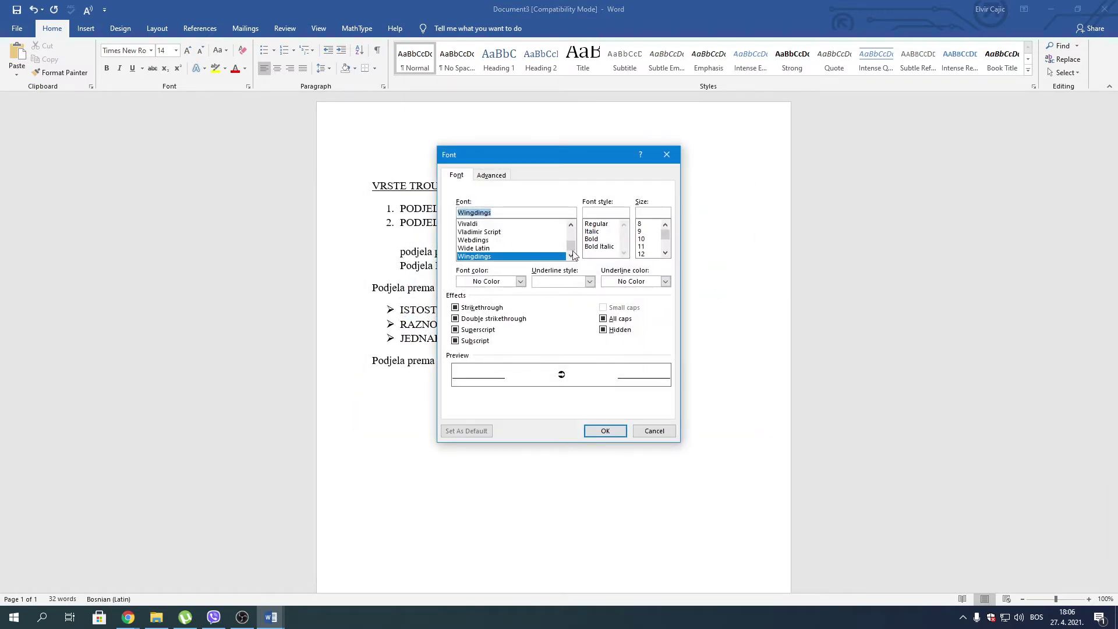
{"action": "left_click", "coordinate": [594, 231]}
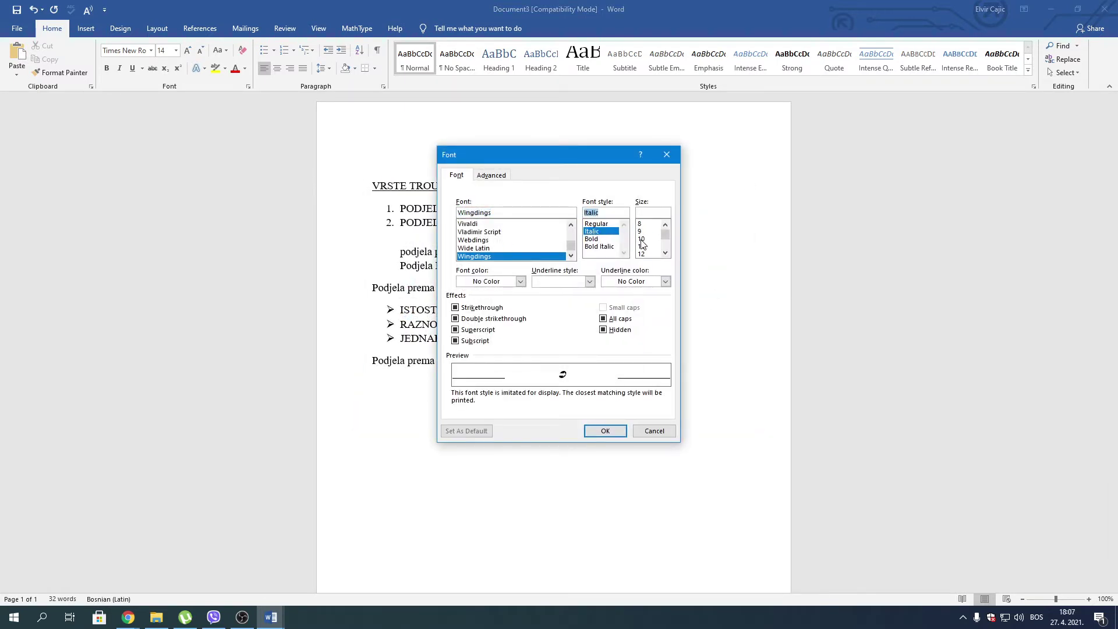
{"action": "left_click", "coordinate": [642, 245]}
{"action": "scroll", "coordinate": [642, 244], "scroll_direction": "down", "scroll_amount": 4}
{"action": "left_click", "coordinate": [641, 223]}
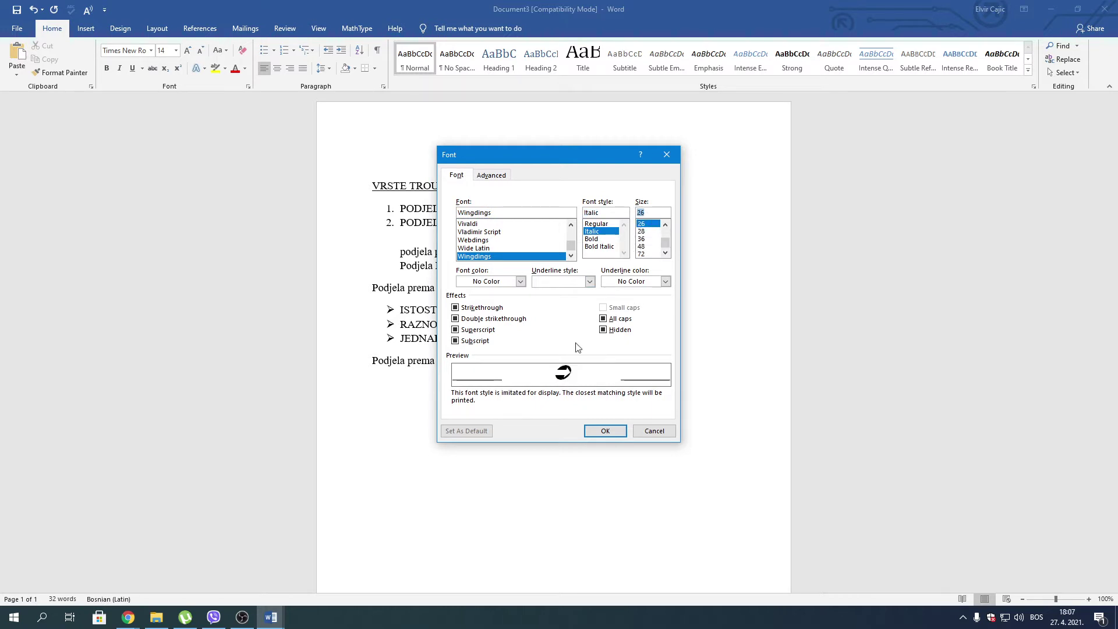
{"action": "left_click", "coordinate": [520, 281]}
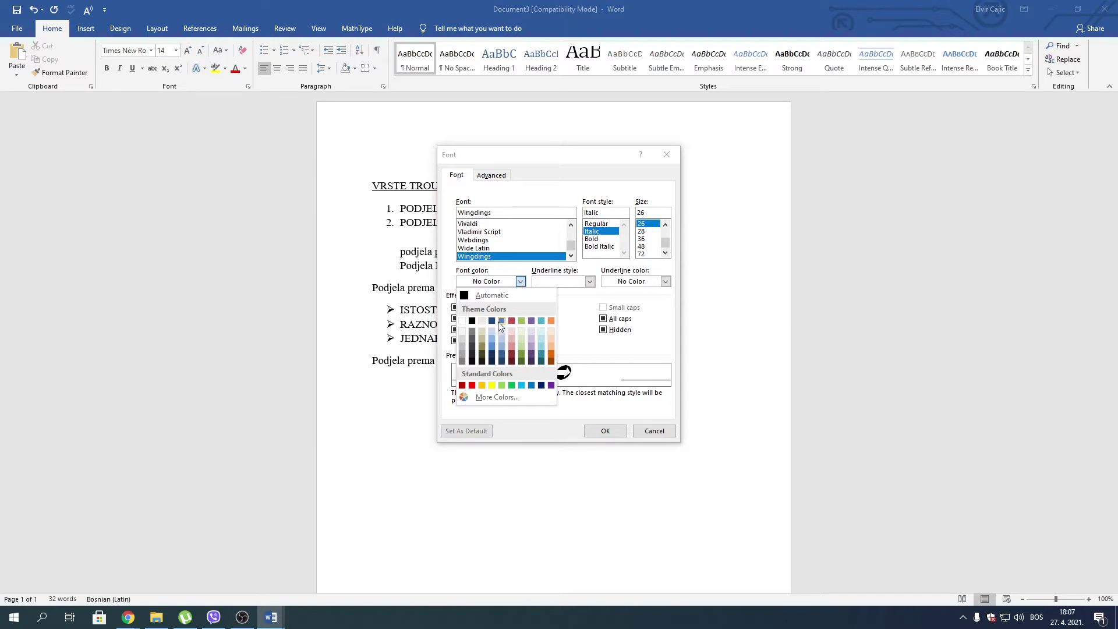
{"action": "left_click", "coordinate": [492, 385]}
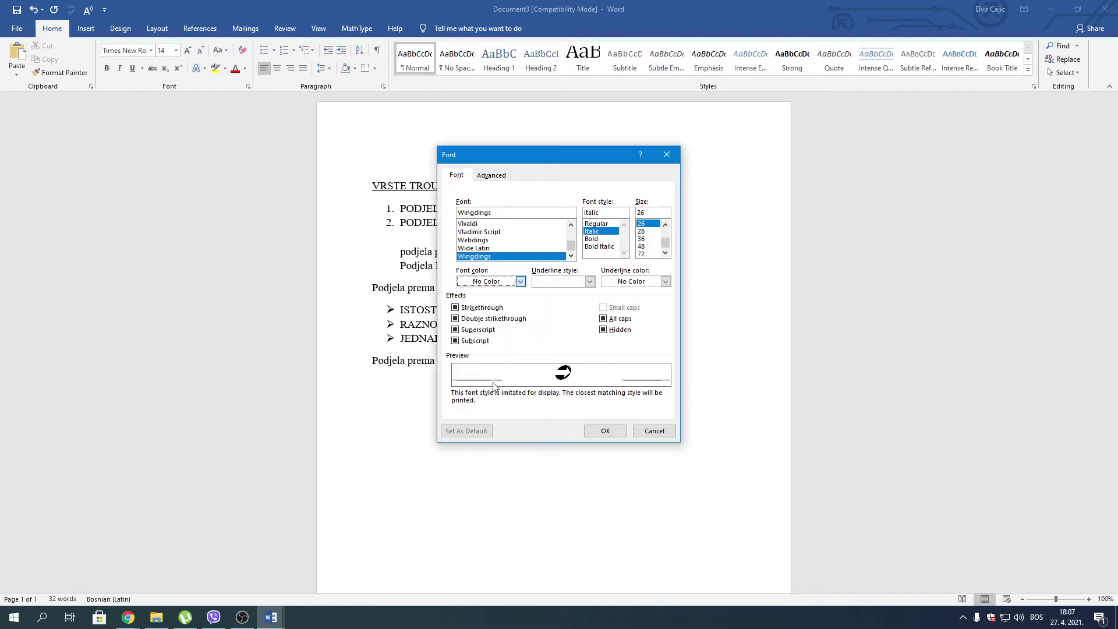
{"action": "left_click", "coordinate": [604, 431]}
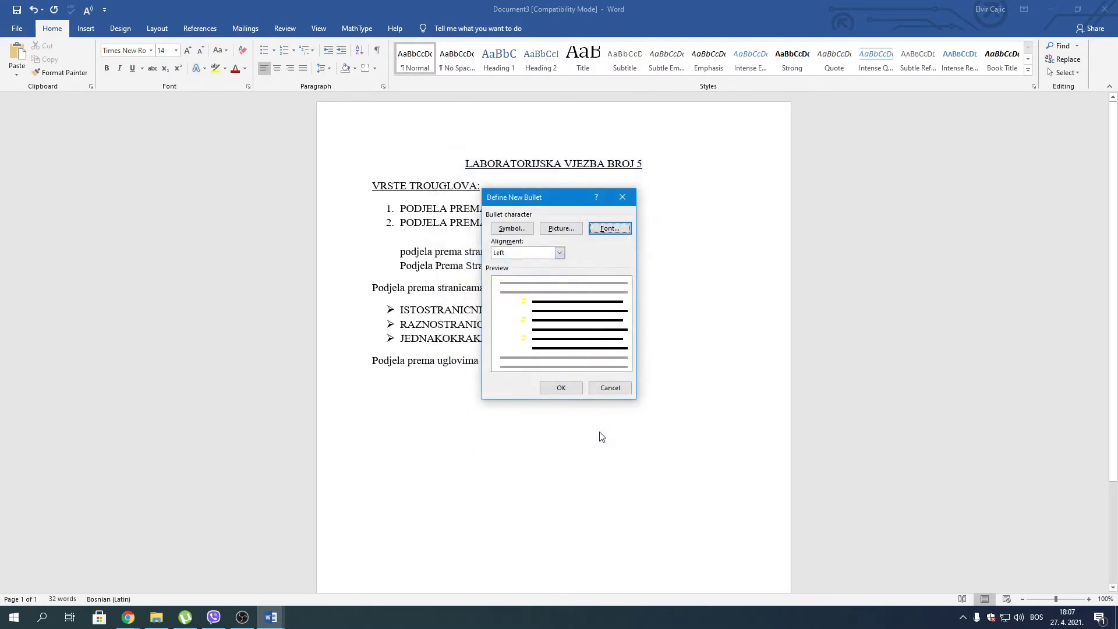
{"action": "left_click", "coordinate": [558, 388]}
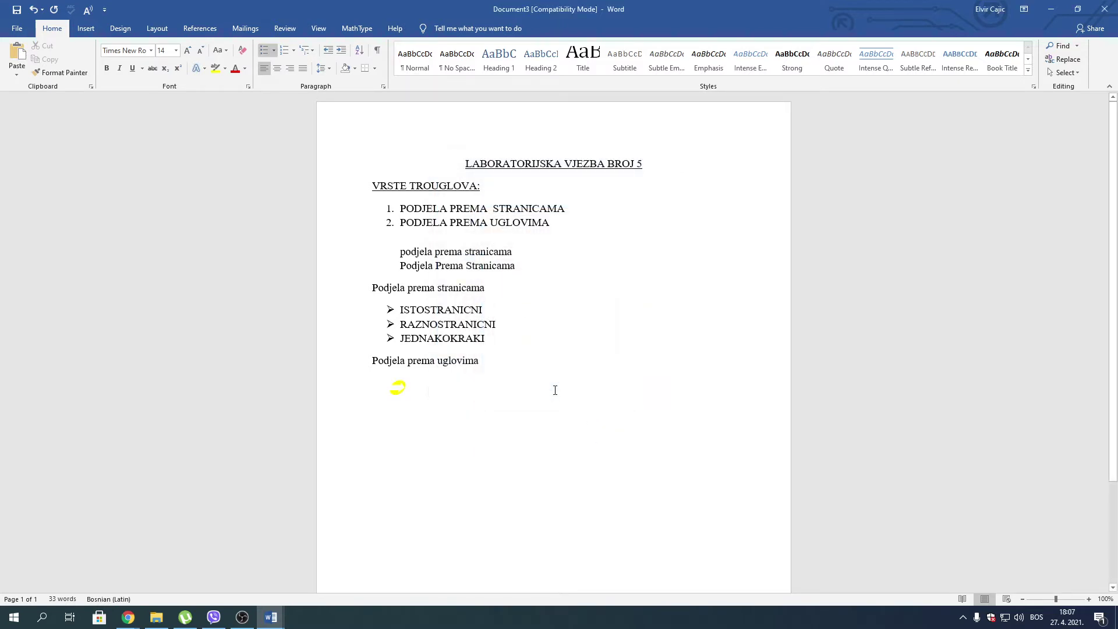
Type OSTROUGLI, KOSOUGLI and PRAVOUGLI as yellow-bulleted items and end the list
{"action": "type", "text": "OST"}
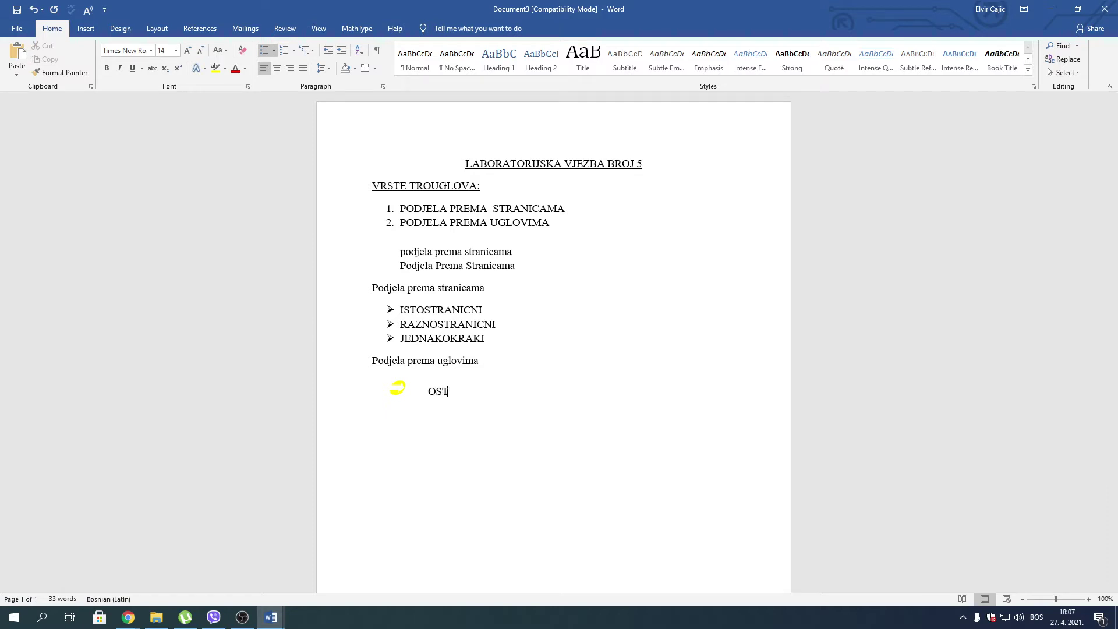
{"action": "type", "text": "ROUGLI"}
{"action": "key", "text": "Return"}
{"action": "type", "text": "K"}
{"action": "type", "text": "OSOUG"}
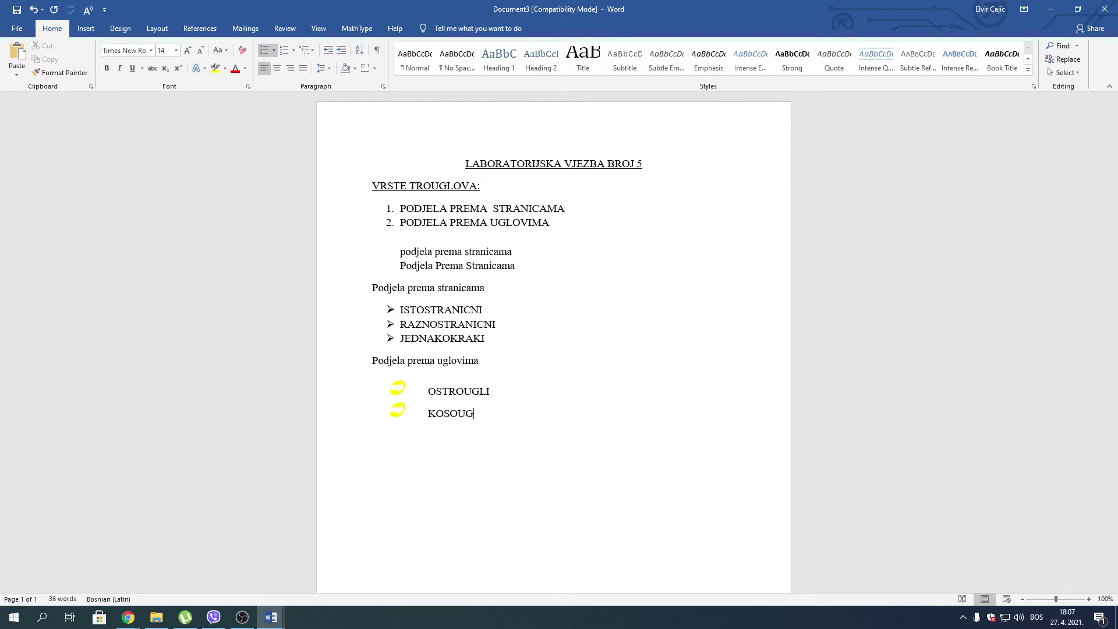
{"action": "key", "text": "Return"}
{"action": "type", "text": "PR"}
{"action": "type", "text": "AVOUGLI"}
{"action": "key", "text": "Return"}
{"action": "key", "text": "Return"}
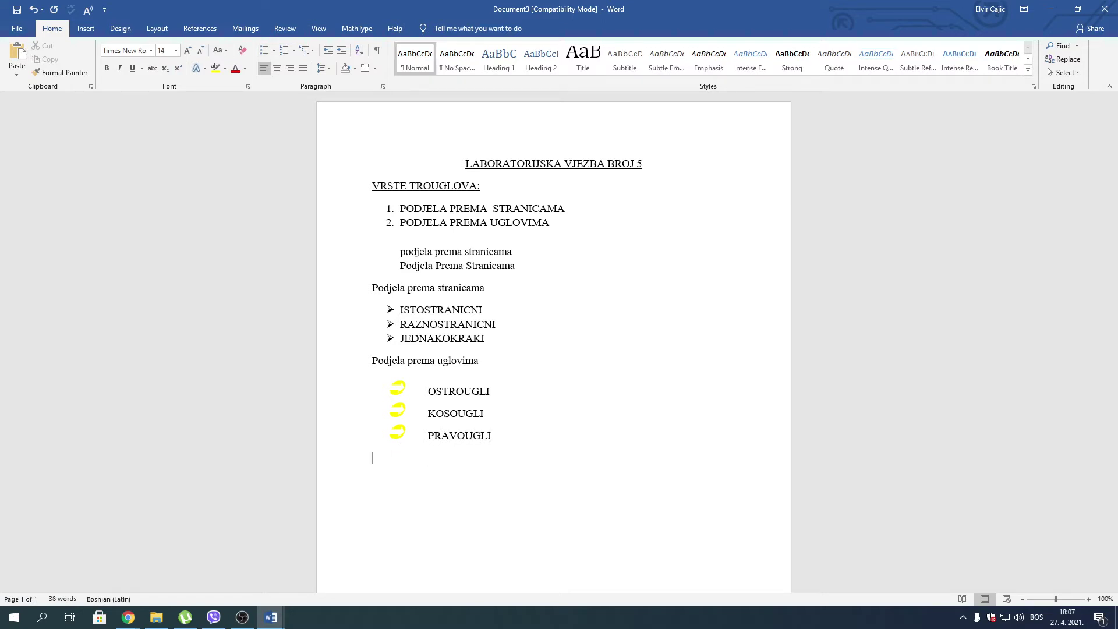
{"action": "scroll", "coordinate": [422, 338], "scroll_direction": "down", "scroll_amount": 3}
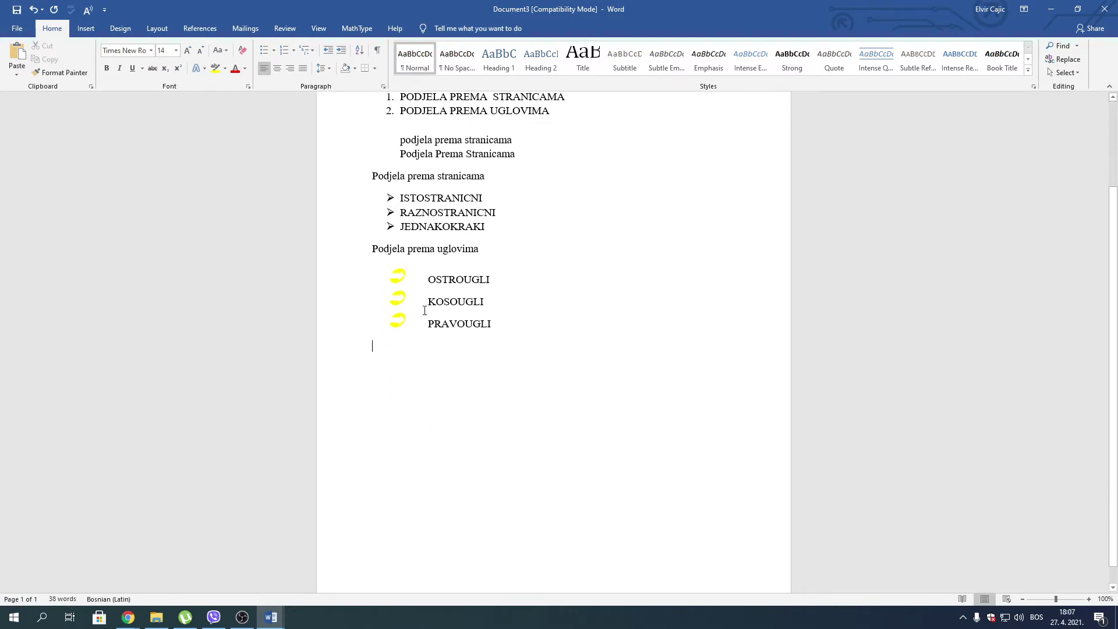
{"action": "scroll", "coordinate": [440, 295], "scroll_direction": "up", "scroll_amount": 2}
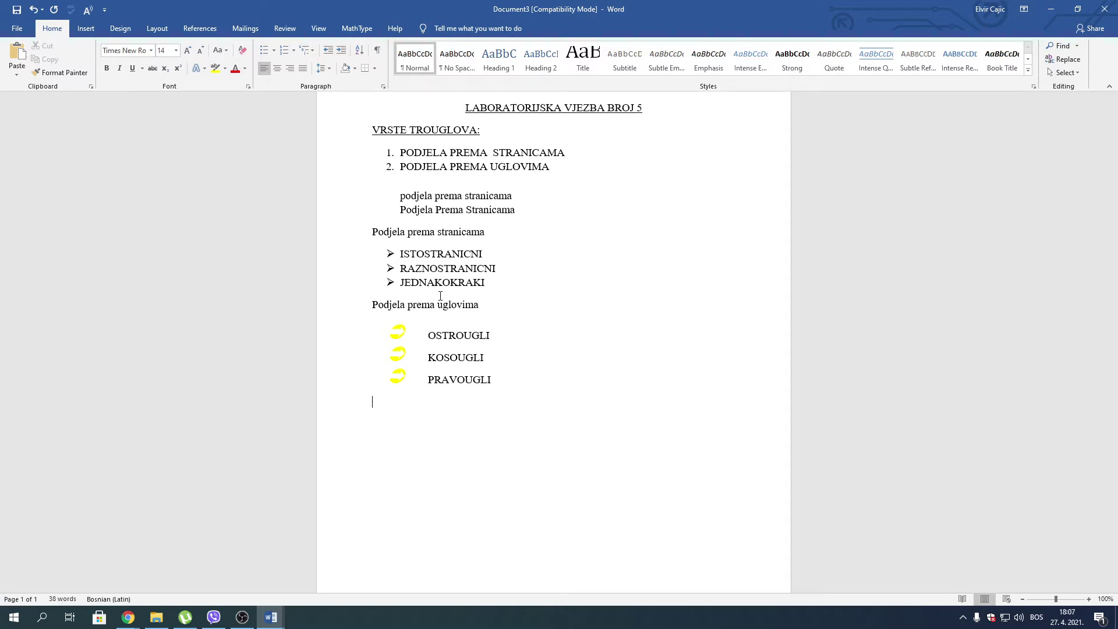
Type 'Ja sam ucenik 6 / 7 / 8 razreda osnovne skole' as three separate lines
{"action": "type", "text": "Ja sam "}
{"action": "type", "text": "ucenik"}
{"action": "type", "text": " 6 razre"}
{"action": "type", "text": "da osnovne sko"}
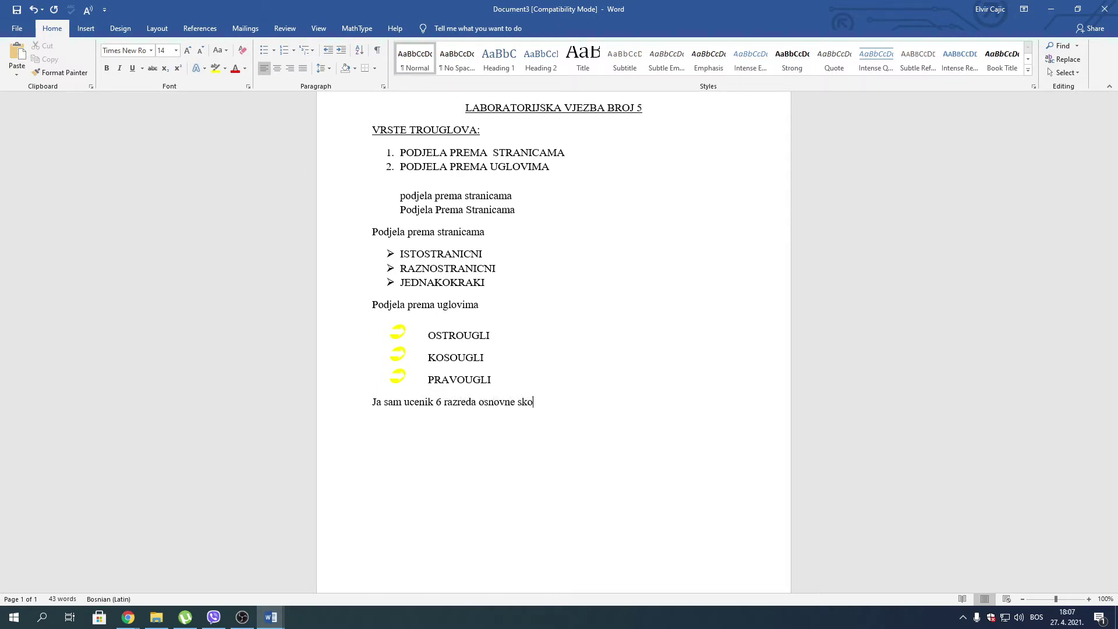
{"action": "type", "text": "le J"}
{"action": "type", "text": "a s"}
{"action": "type", "text": "am ucenik 7"}
{"action": "type", "text": " er"}
{"action": "key", "text": "BackSpace"}
{"action": "type", "text": "azreda osn"}
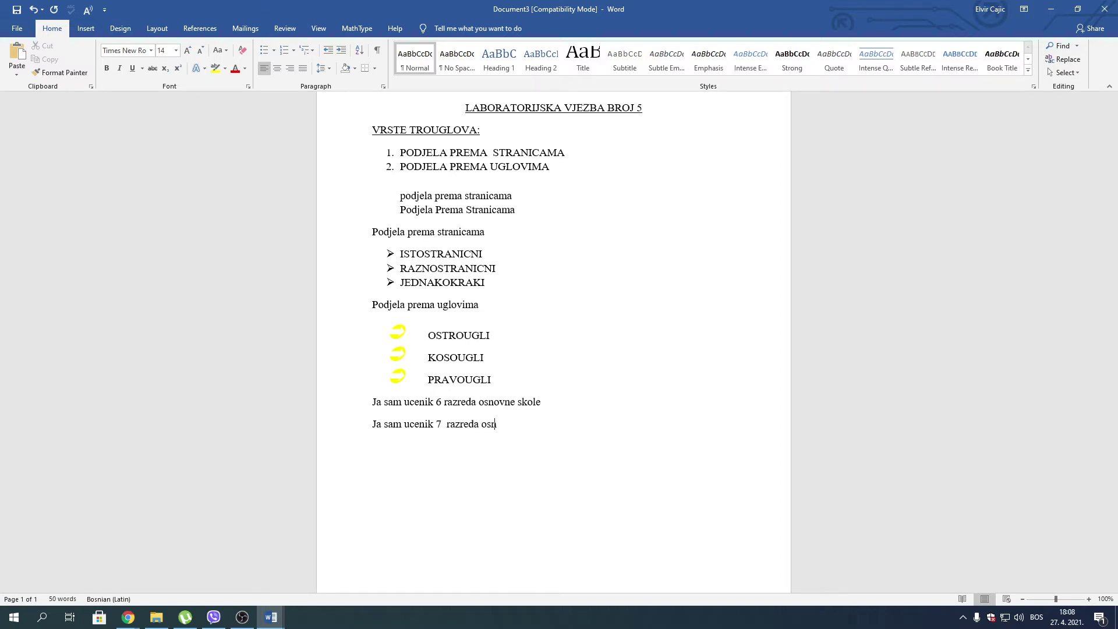
{"action": "type", "text": "ovne skole "}
{"action": "type", "text": "Ja sam u8ce"}
{"action": "key", "text": "BackSpace"}
{"action": "key", "text": "BackSpace"}
{"action": "type", "text": "sam ucenik "}
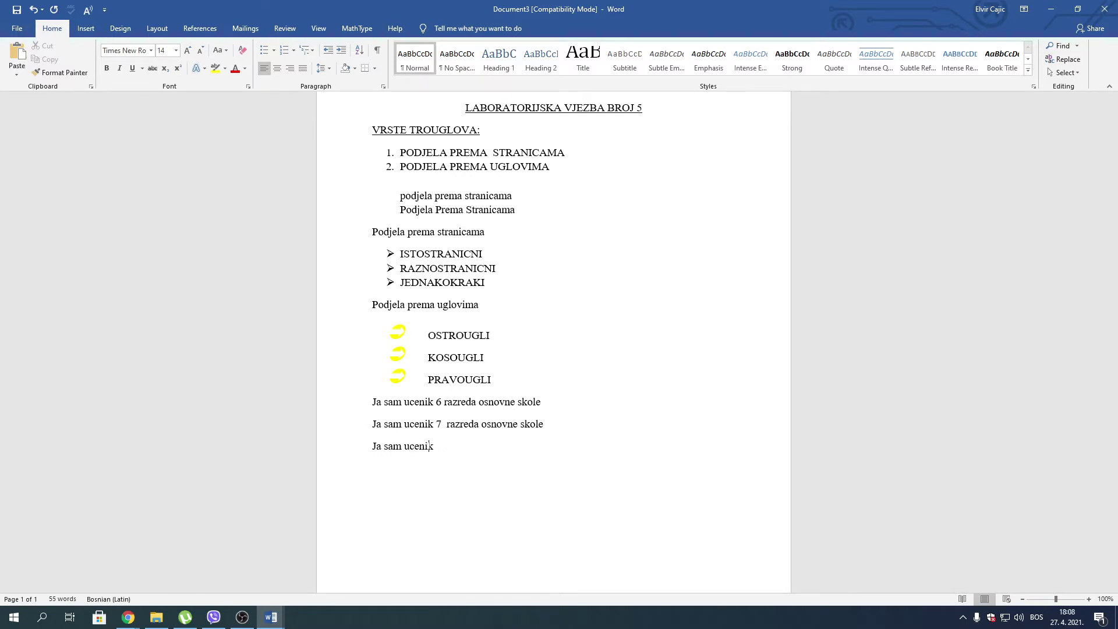
{"action": "type", "text": "8 razre"}
{"action": "type", "text": "da osnovne sko"}
{"action": "type", "text": "le"}
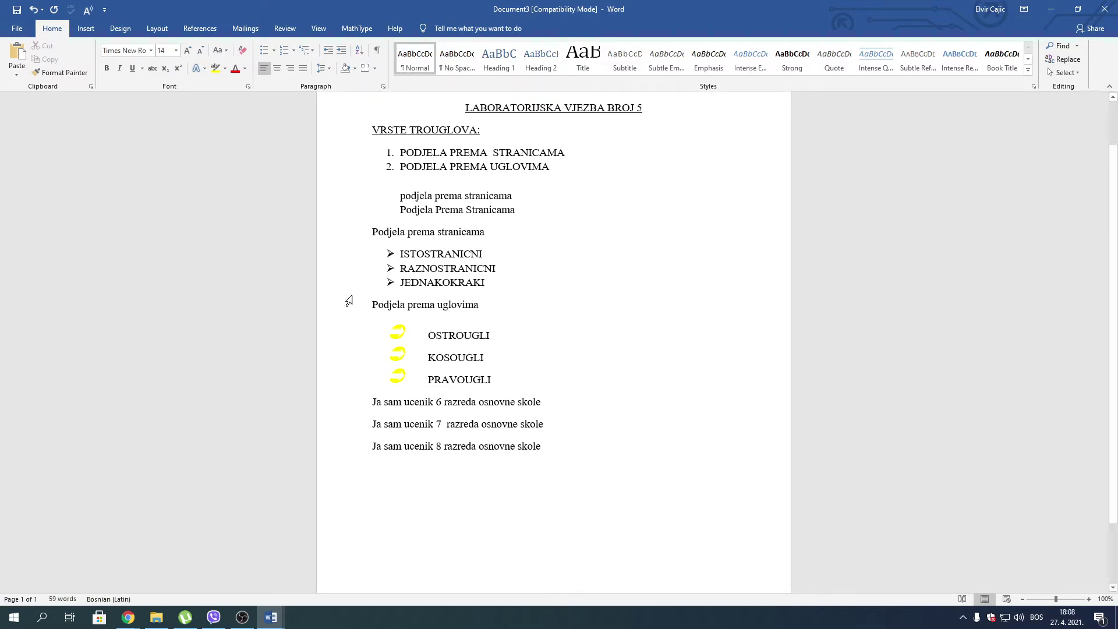
Bold the grade 6 sentence and enlarge the grade 7 sentence to 18 pt
{"action": "left_click_drag", "start_coordinate": [368, 399], "coordinate": [550, 406]}
{"action": "key", "text": "ctrl+c"}
{"action": "left_click", "coordinate": [106, 69]}
{"action": "left_click_drag", "start_coordinate": [374, 423], "coordinate": [547, 424]}
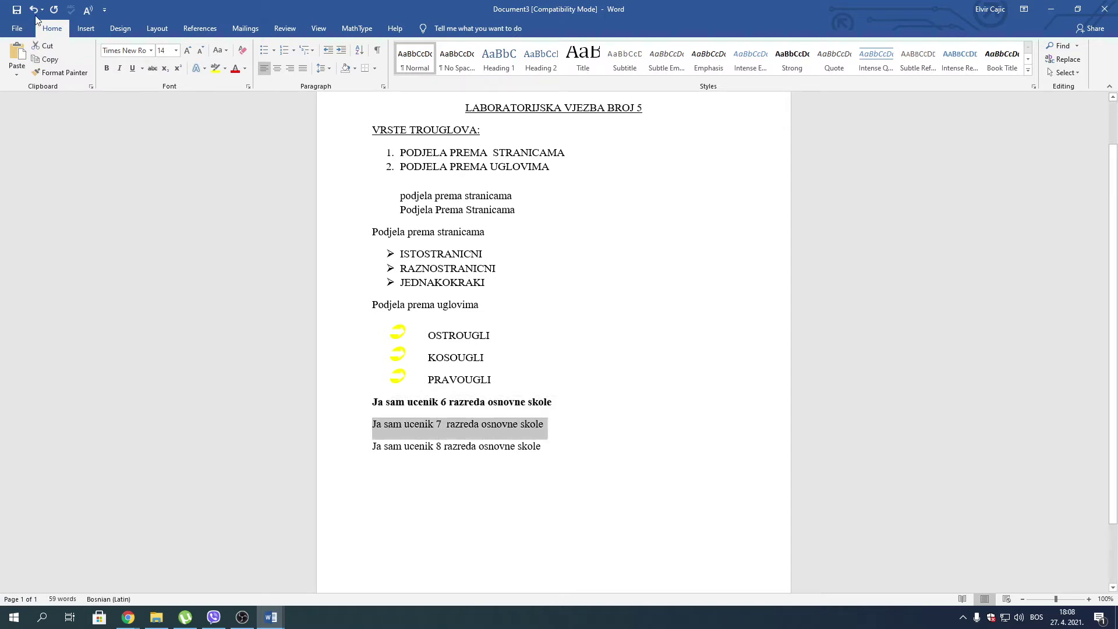
{"action": "left_click", "coordinate": [185, 52]}
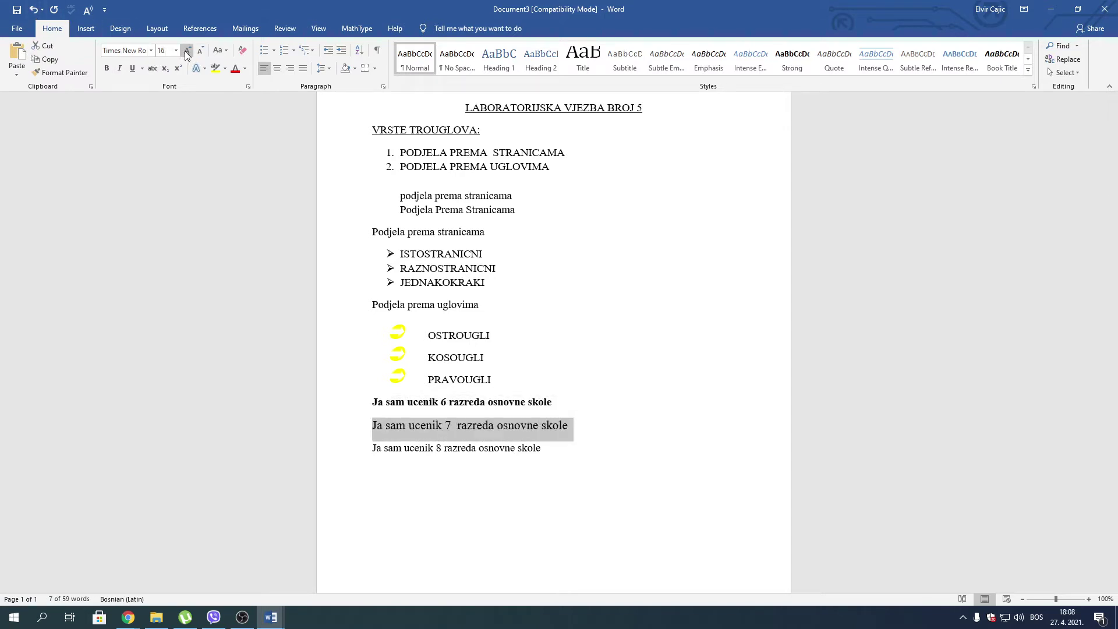
{"action": "left_click", "coordinate": [185, 53]}
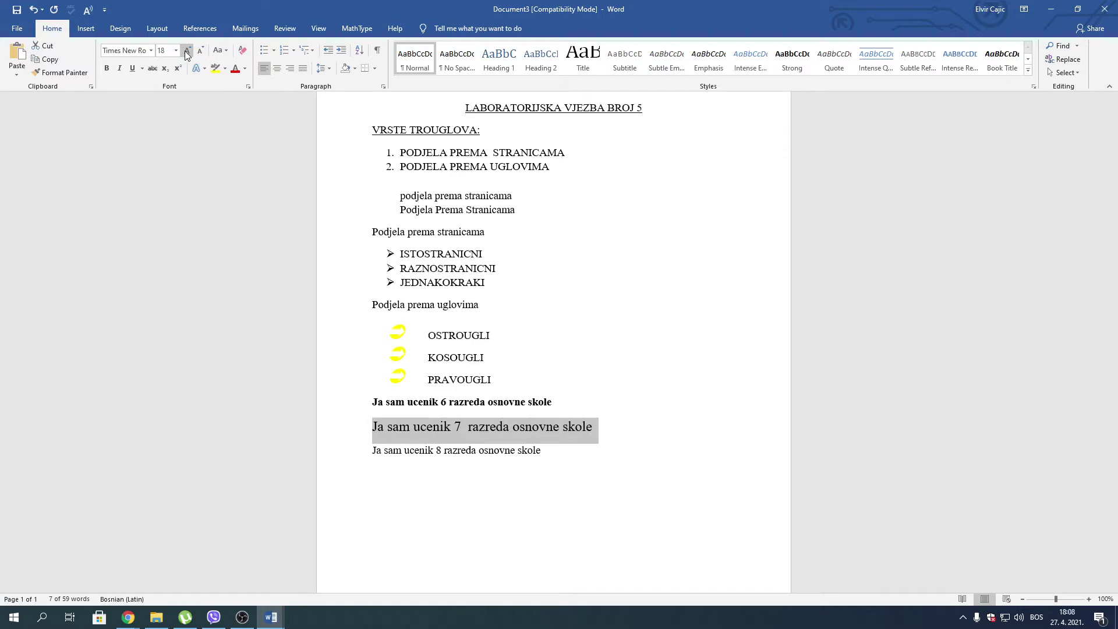
Set the grade 7 sentence in italic Garamond
{"action": "left_click", "coordinate": [151, 50]}
{"action": "left_click", "coordinate": [134, 135]}
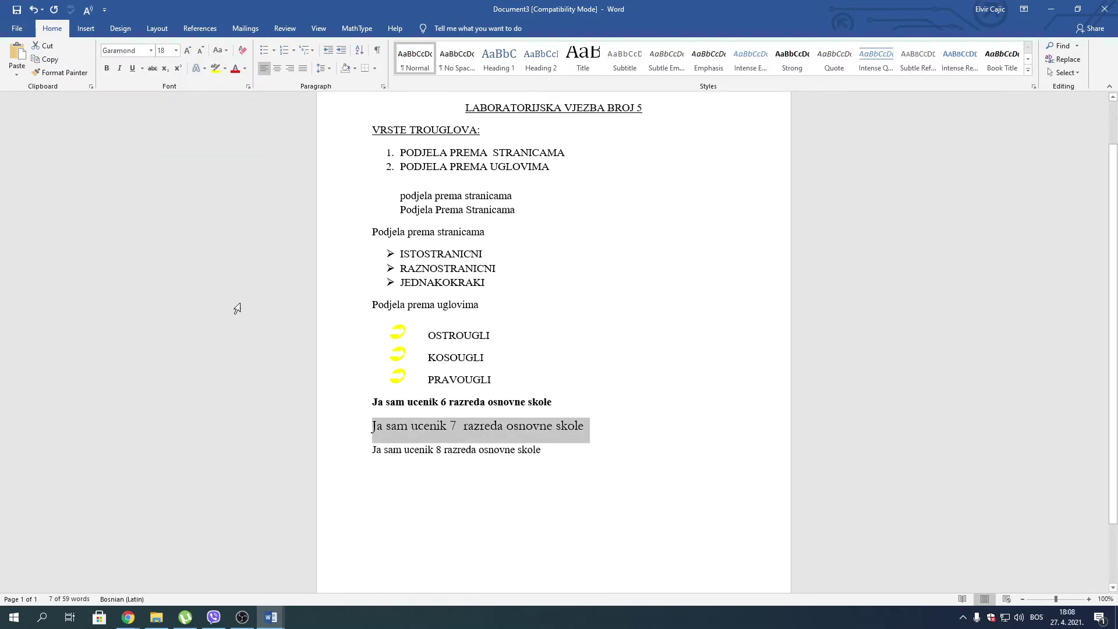
{"action": "left_click", "coordinate": [121, 68]}
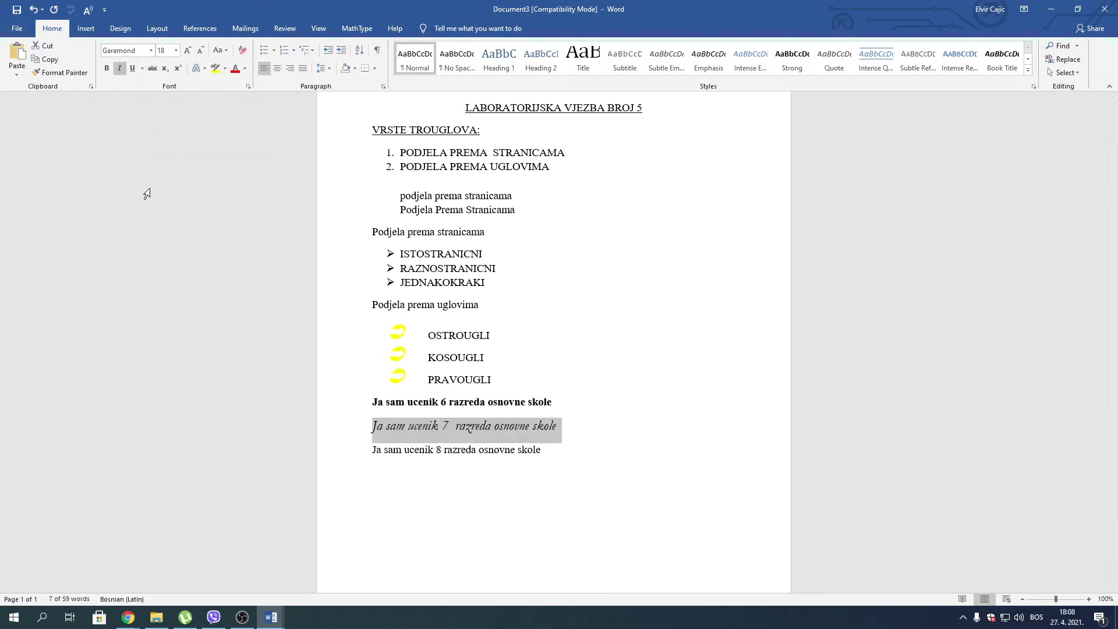
{"action": "left_click", "coordinate": [388, 478]}
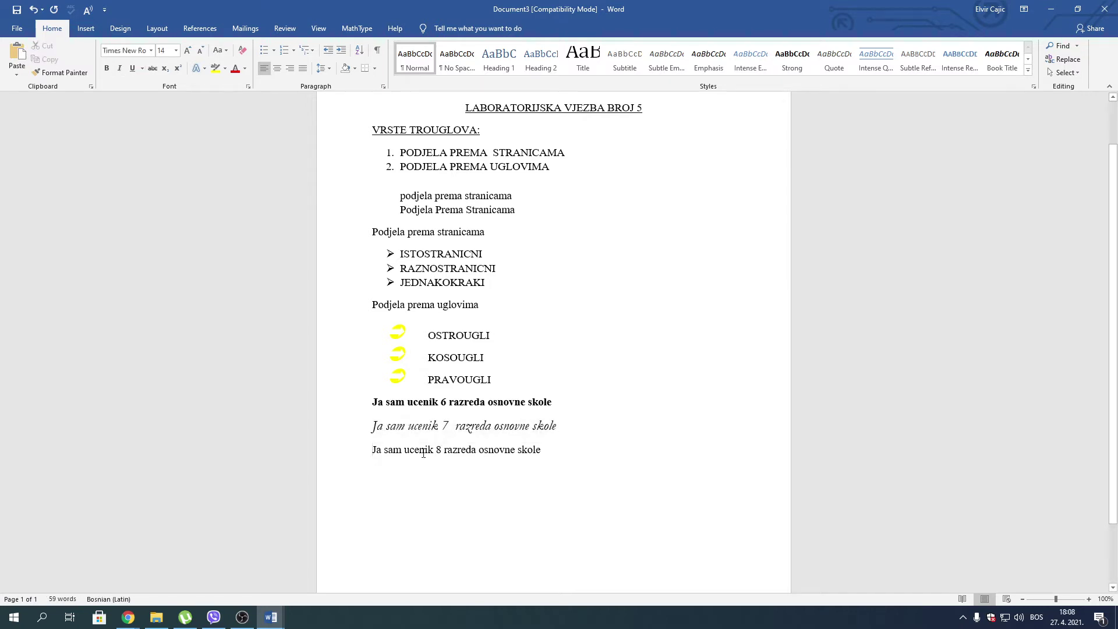
{"action": "left_click_drag", "start_coordinate": [373, 451], "coordinate": [545, 452]}
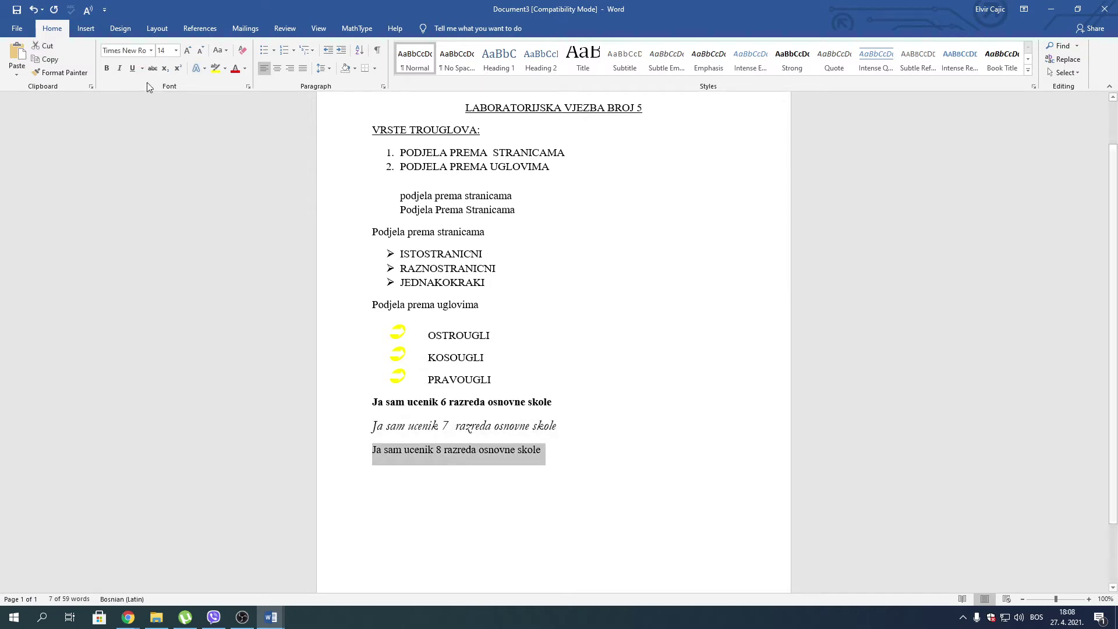
Make the grade 8 sentence underlined Algerian at 20 pt
{"action": "left_click", "coordinate": [134, 68]}
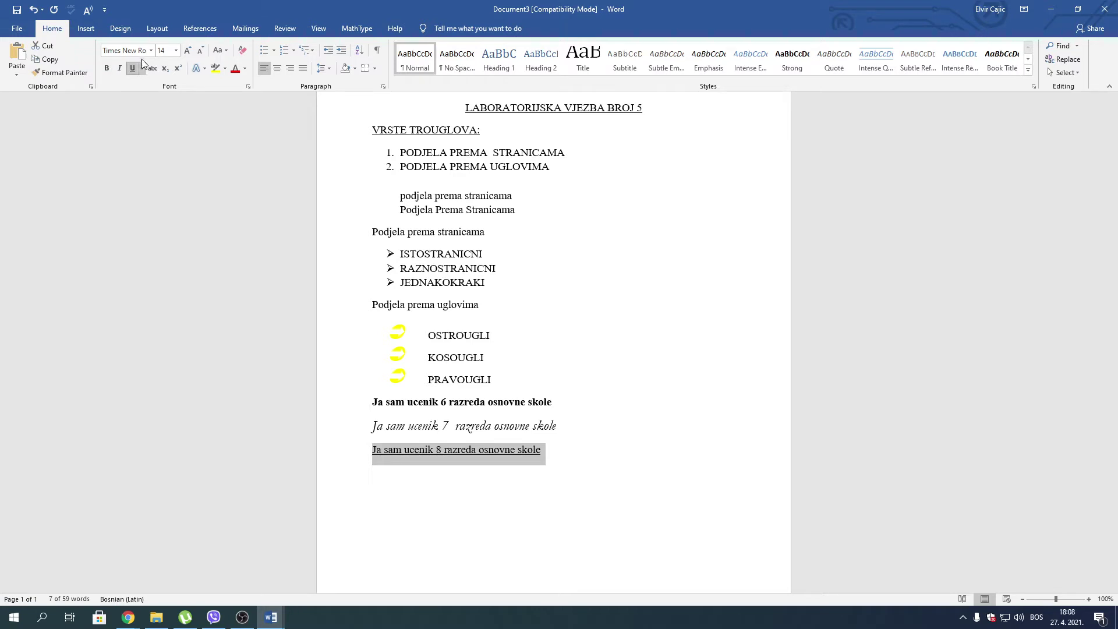
{"action": "left_click", "coordinate": [151, 51]}
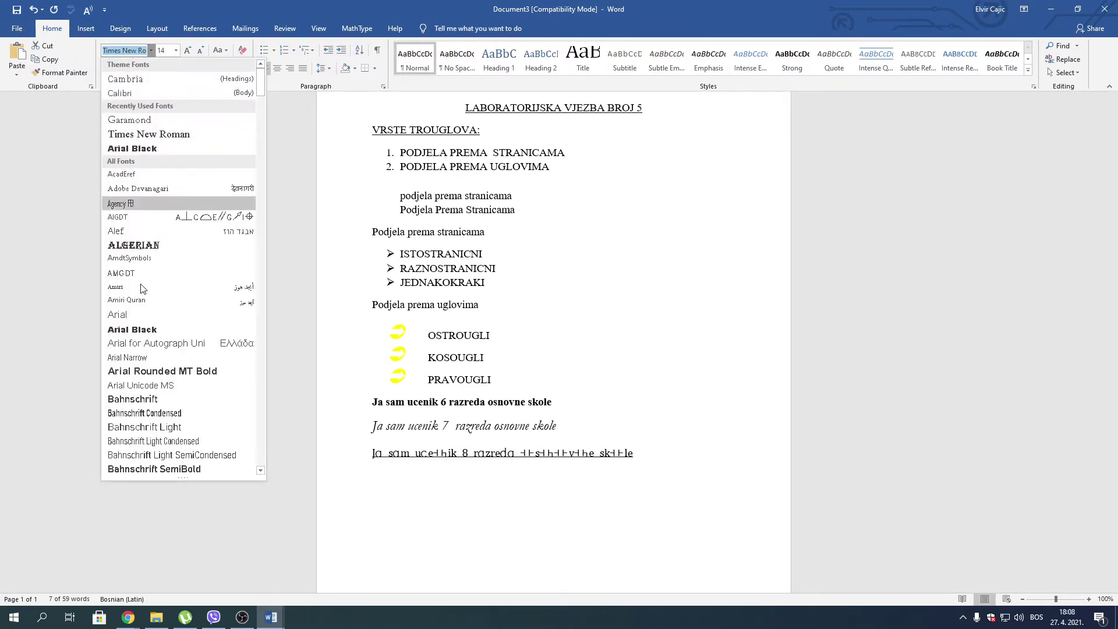
{"action": "left_click", "coordinate": [138, 251]}
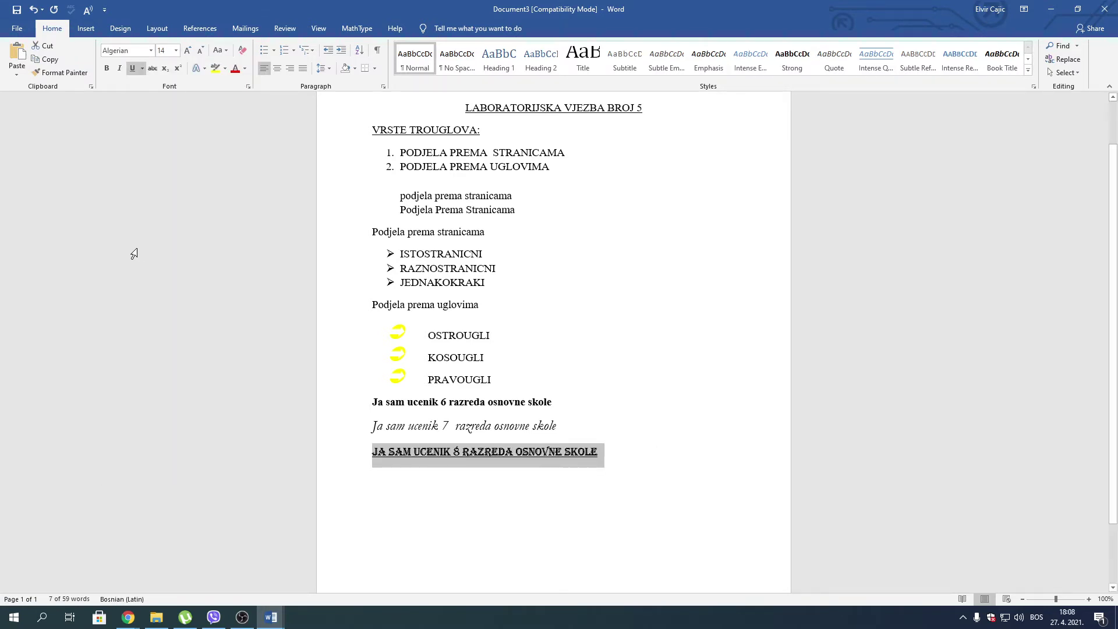
{"action": "left_click", "coordinate": [188, 49]}
{"action": "left_click", "coordinate": [188, 49]}
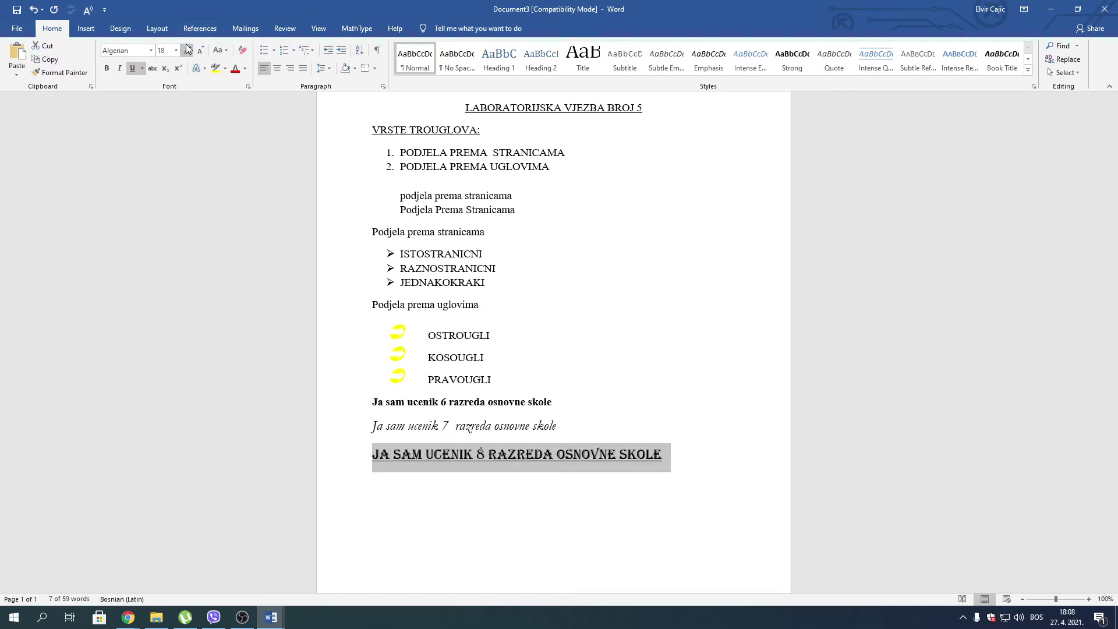
{"action": "left_click", "coordinate": [187, 49]}
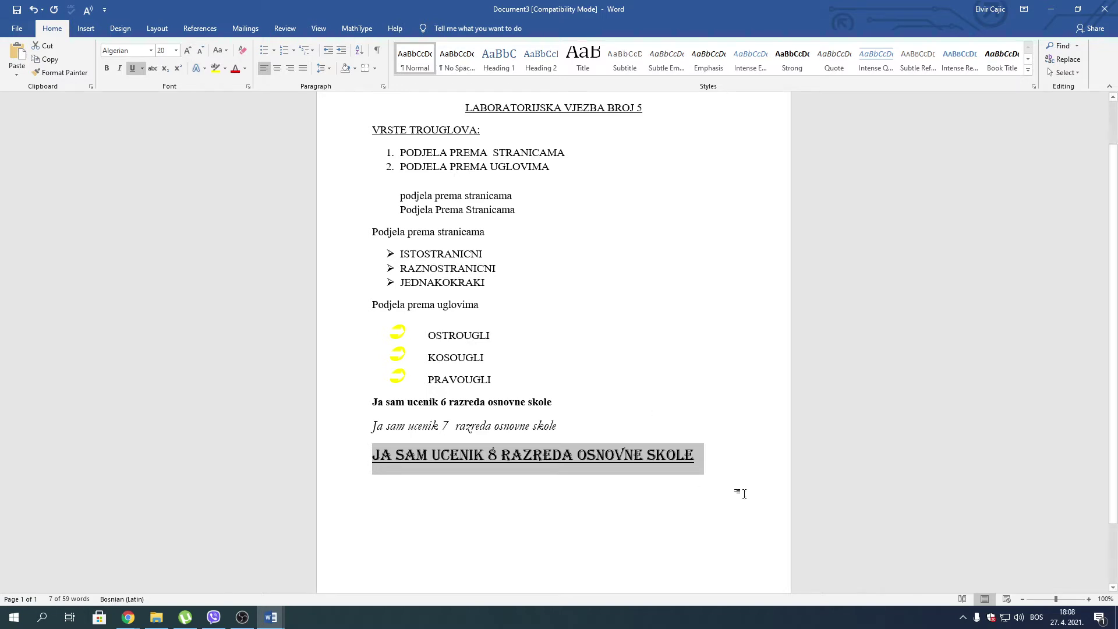
Add an empty line below the Algerian line and copy the bold grade 6 sentence
{"action": "left_click", "coordinate": [737, 477]}
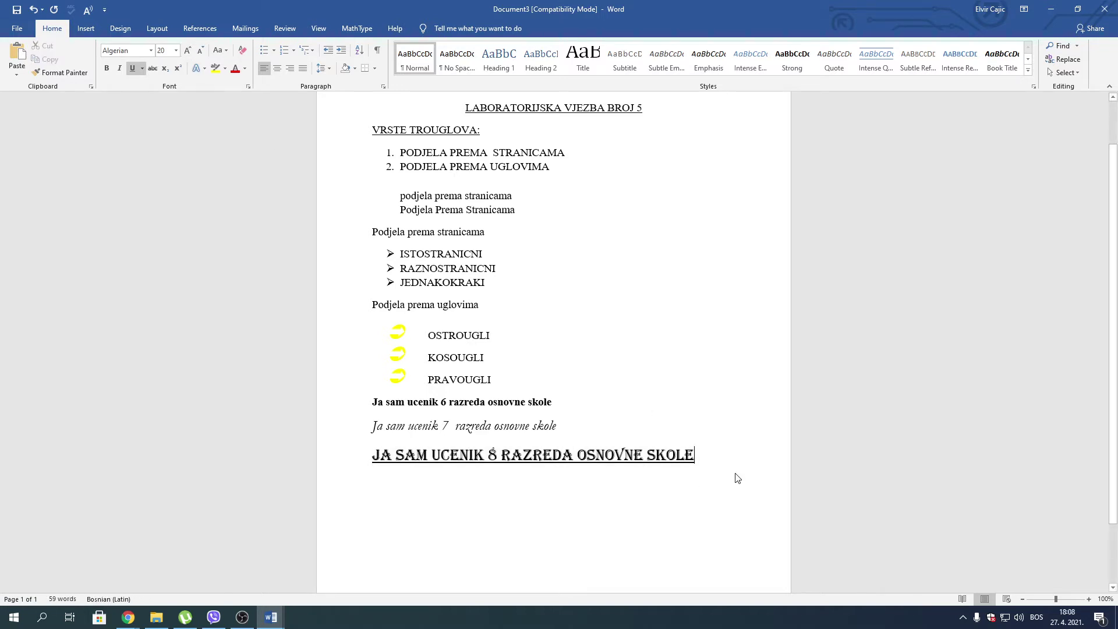
{"action": "key", "text": "Return"}
{"action": "left_click_drag", "start_coordinate": [373, 401], "coordinate": [548, 411]}
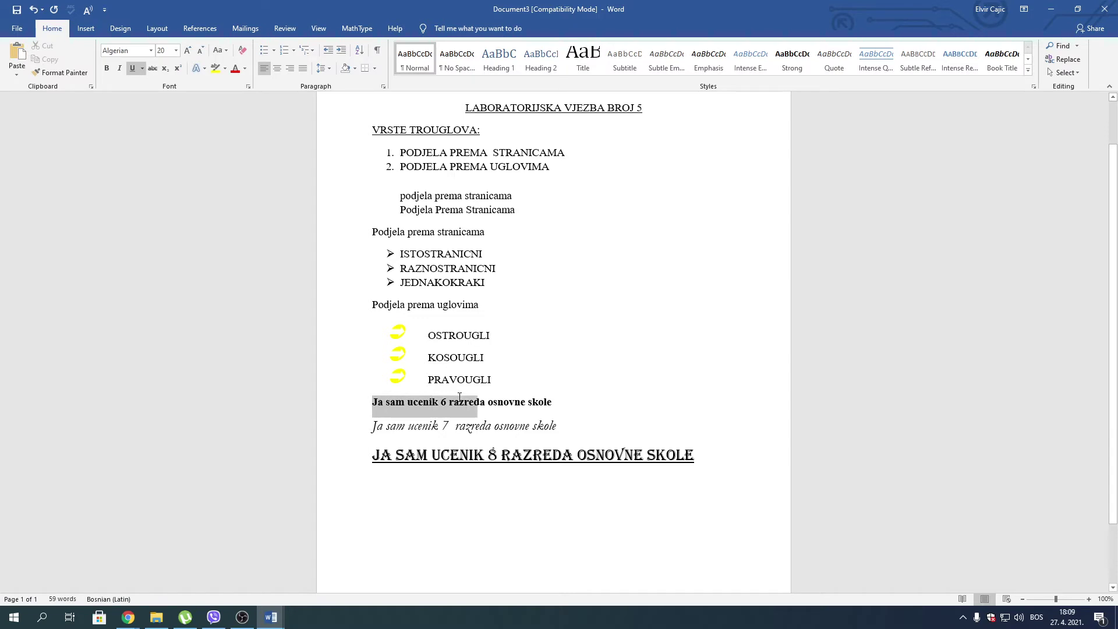
{"action": "right_click", "coordinate": [548, 411]}
Paste the bold grade 6 sentence on the empty line and strike it through
{"action": "left_click", "coordinate": [572, 431]}
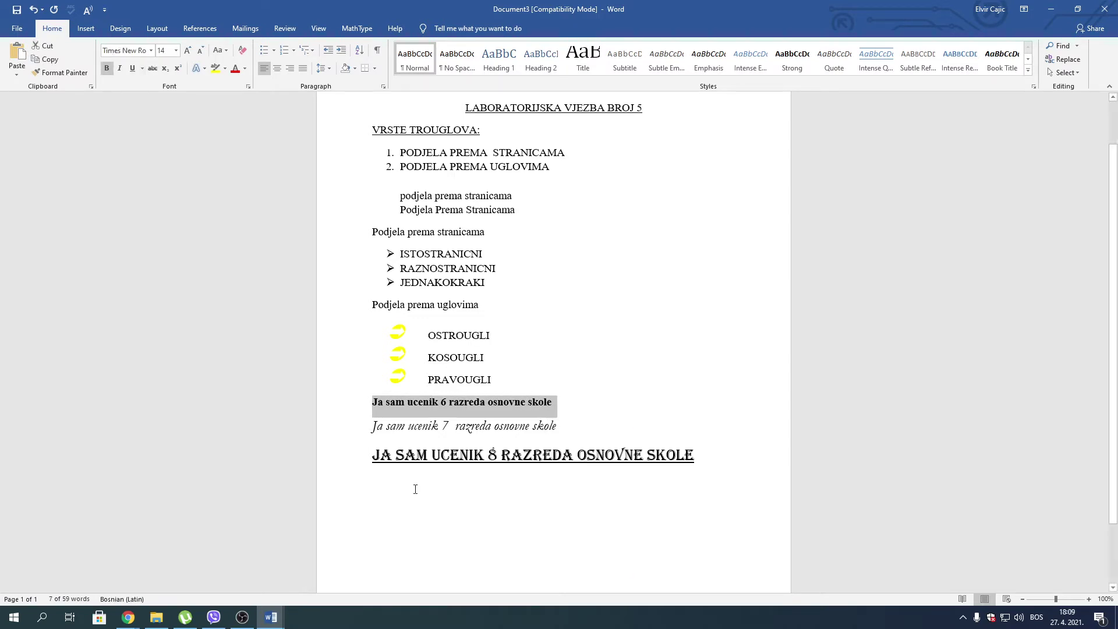
{"action": "left_click", "coordinate": [415, 489]}
{"action": "key", "text": "ctrl+v"}
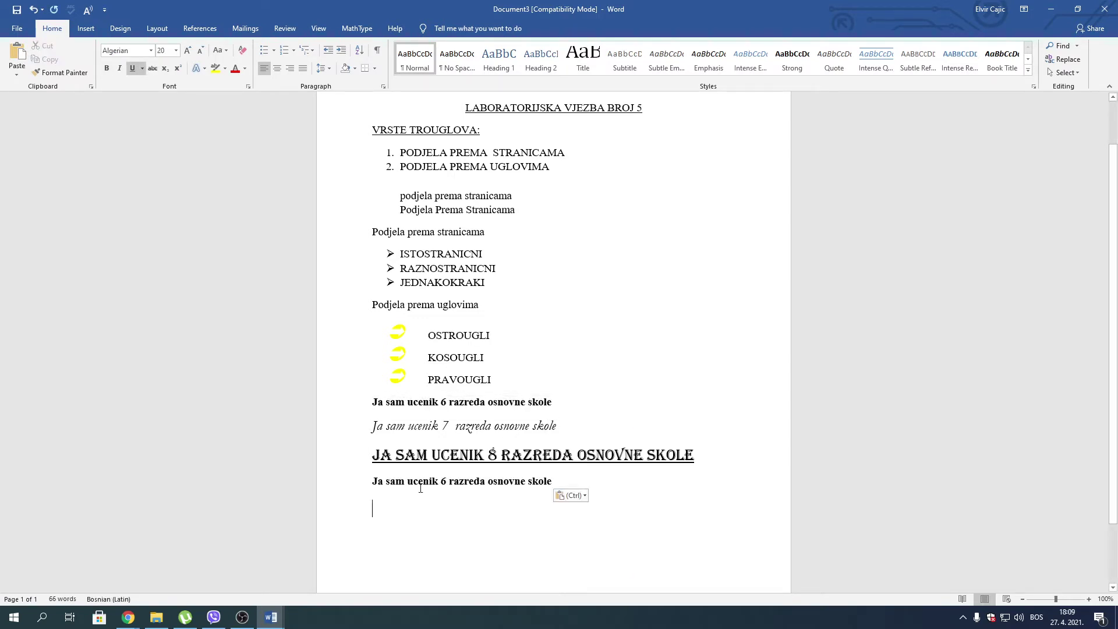
{"action": "left_click_drag", "start_coordinate": [371, 482], "coordinate": [556, 490]}
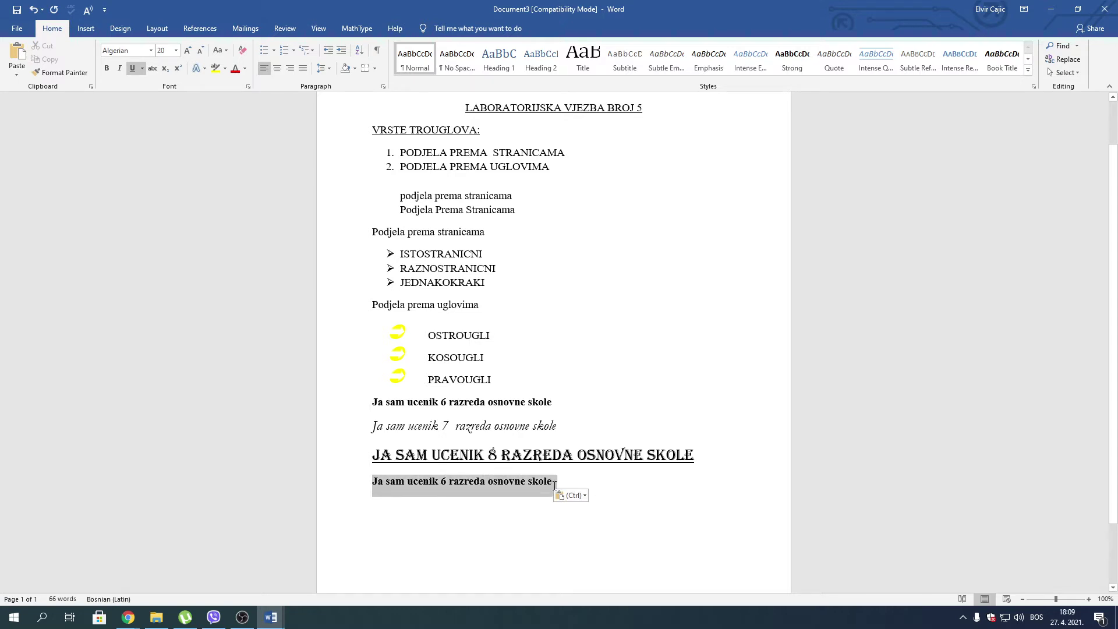
{"action": "left_click", "coordinate": [153, 69]}
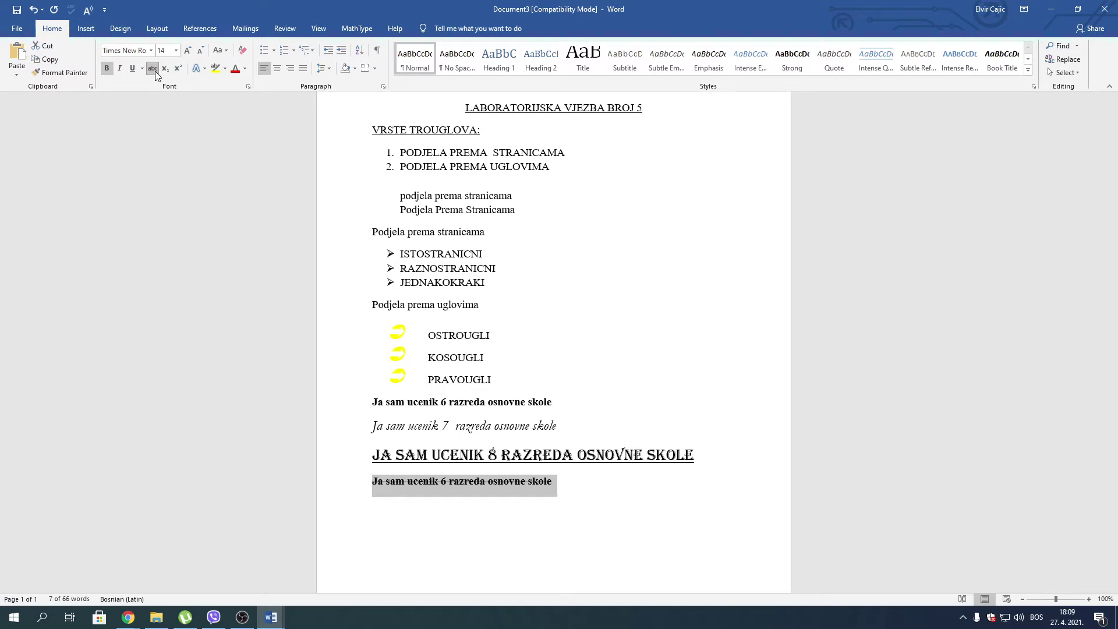
Paste a second copy below, enlarge it to 18 pt and highlight it red
{"action": "left_click", "coordinate": [568, 499]}
{"action": "key", "text": "Return"}
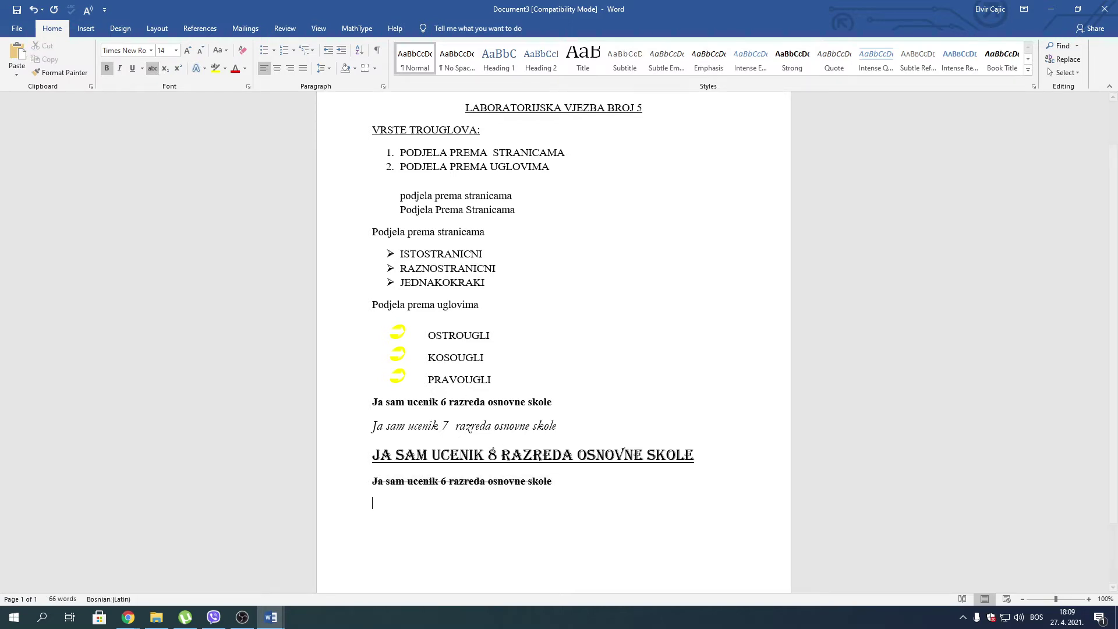
{"action": "type", "text": "Ja sam ucenik 6 razreda osnovne skole"}
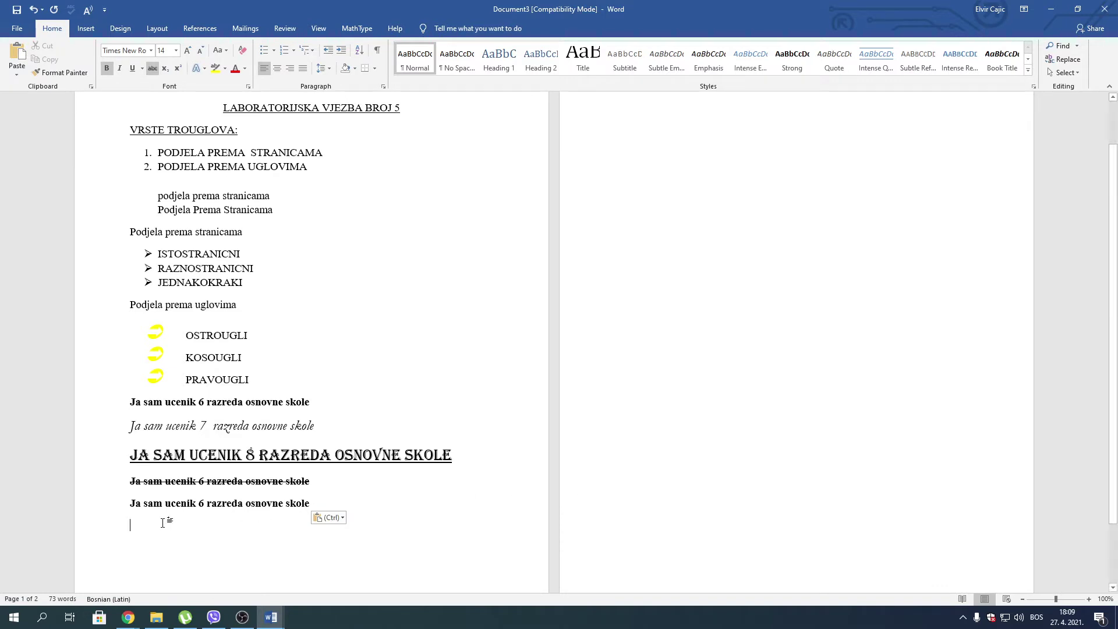
{"action": "left_click_drag", "start_coordinate": [126, 505], "coordinate": [246, 506]}
{"action": "left_click_drag", "start_coordinate": [129, 505], "coordinate": [318, 505]}
{"action": "key", "text": "ctrl+c"}
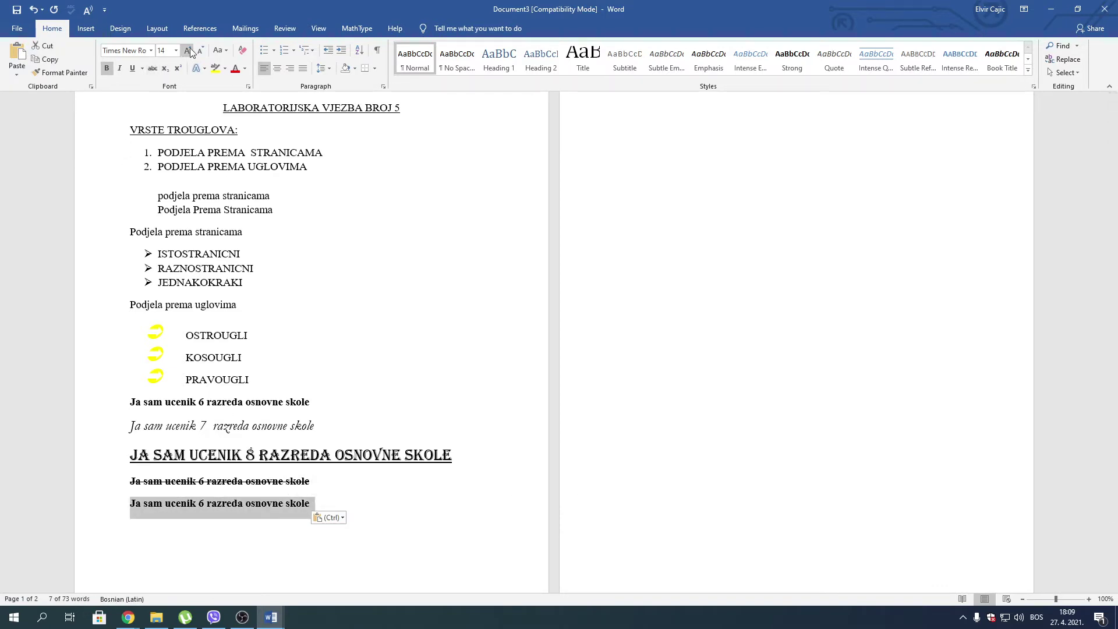
{"action": "left_click", "coordinate": [187, 50]}
{"action": "left_click", "coordinate": [189, 52]}
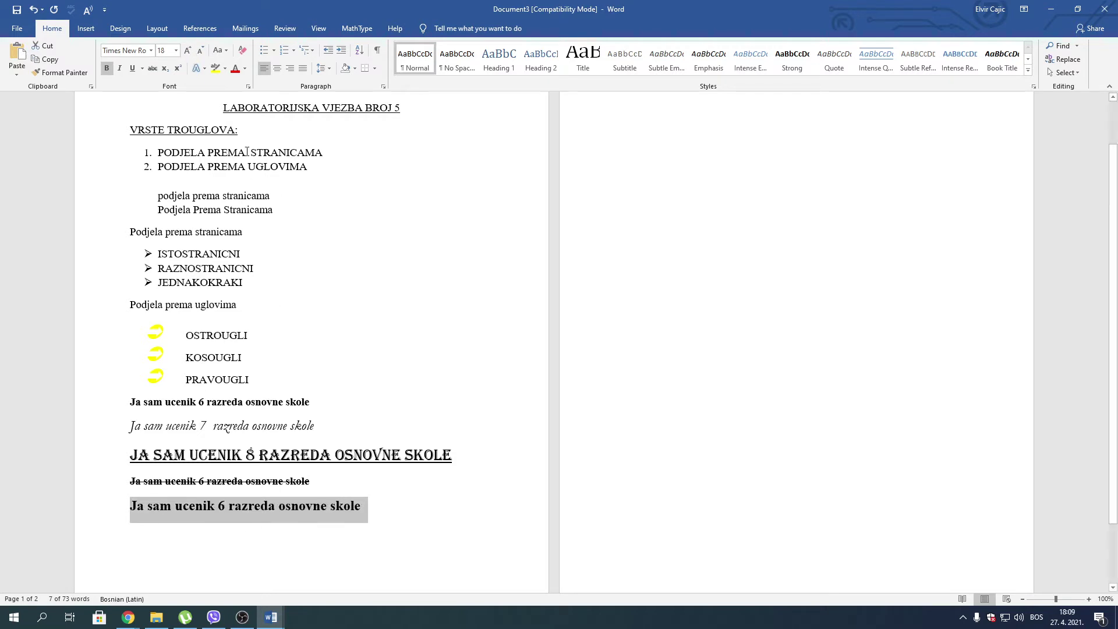
{"action": "left_click", "coordinate": [225, 69]}
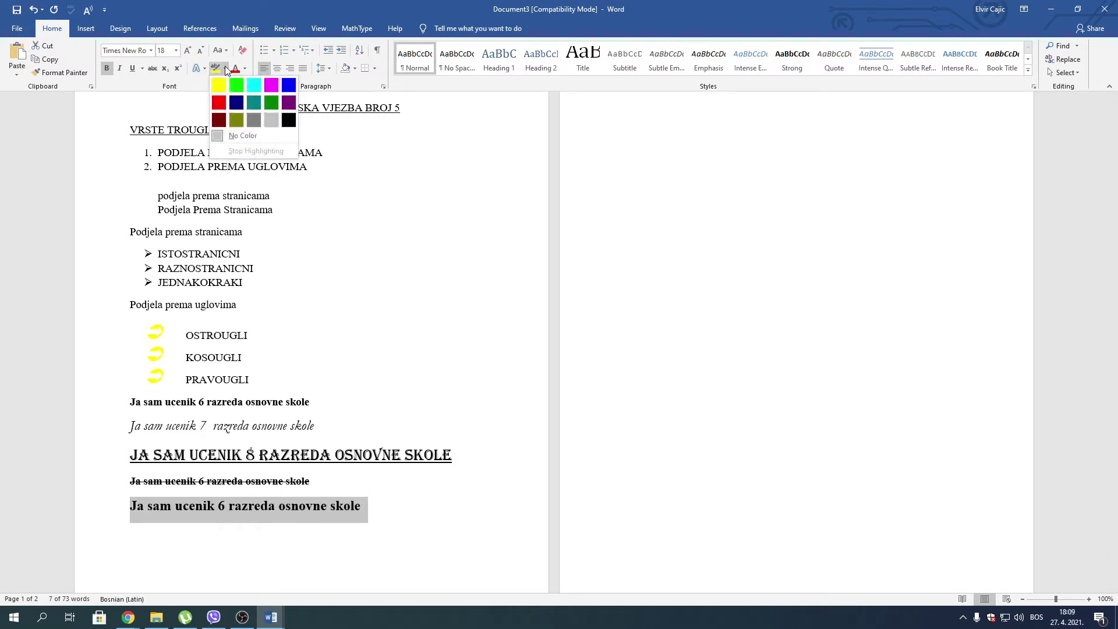
{"action": "left_click", "coordinate": [220, 103]}
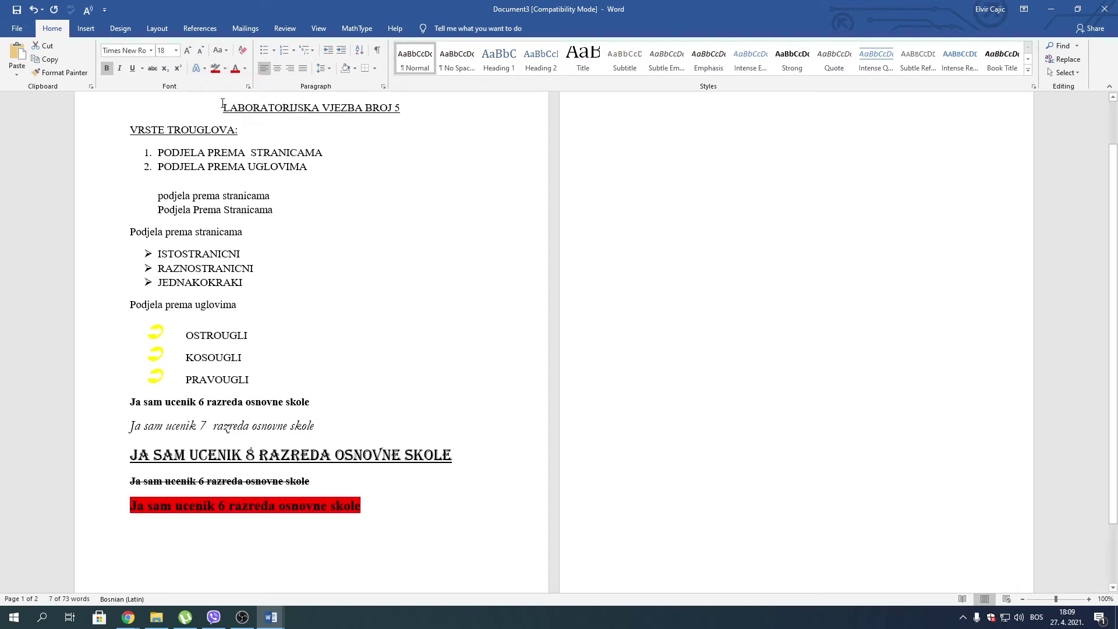
Paste a third copy of the sentence on a new line below the red one
{"action": "key", "text": "ctrl+Home"}
{"action": "left_click", "coordinate": [381, 512]}
{"action": "key", "text": "Return"}
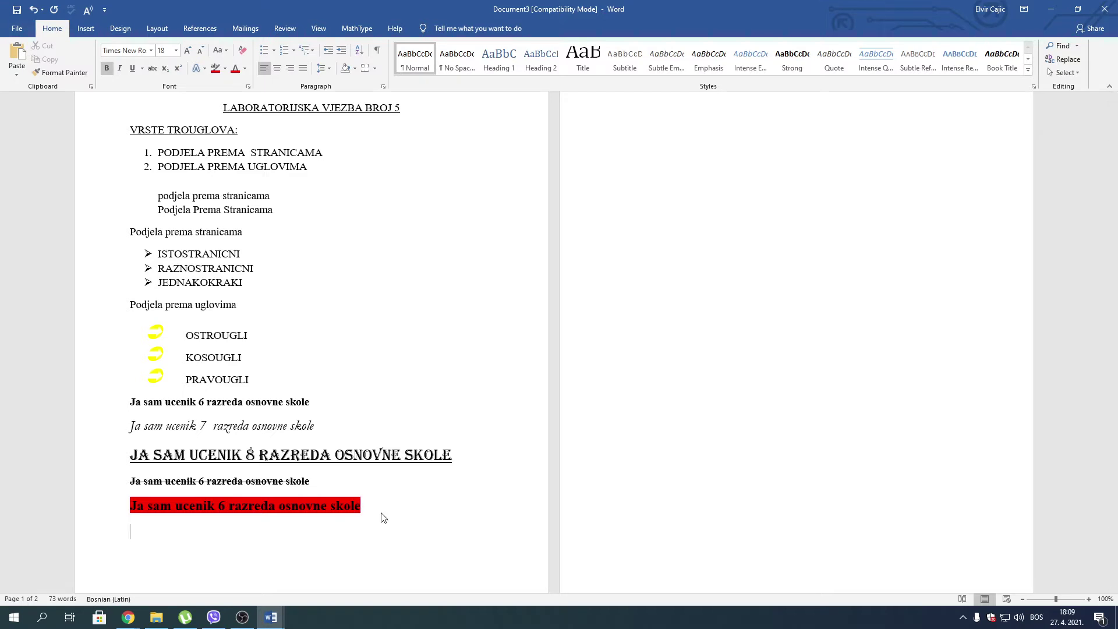
{"action": "key", "text": "ctrl+v"}
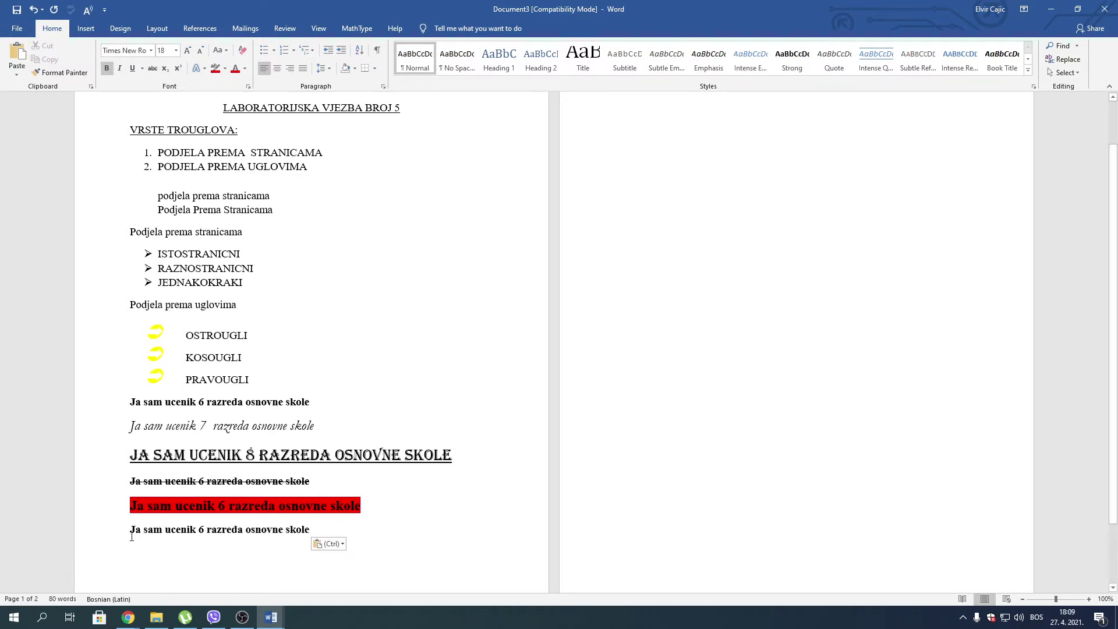
Colour the third pasted '6 razreda' copy gold and grow it to 24 pt
{"action": "left_click_drag", "start_coordinate": [132, 531], "coordinate": [314, 538]}
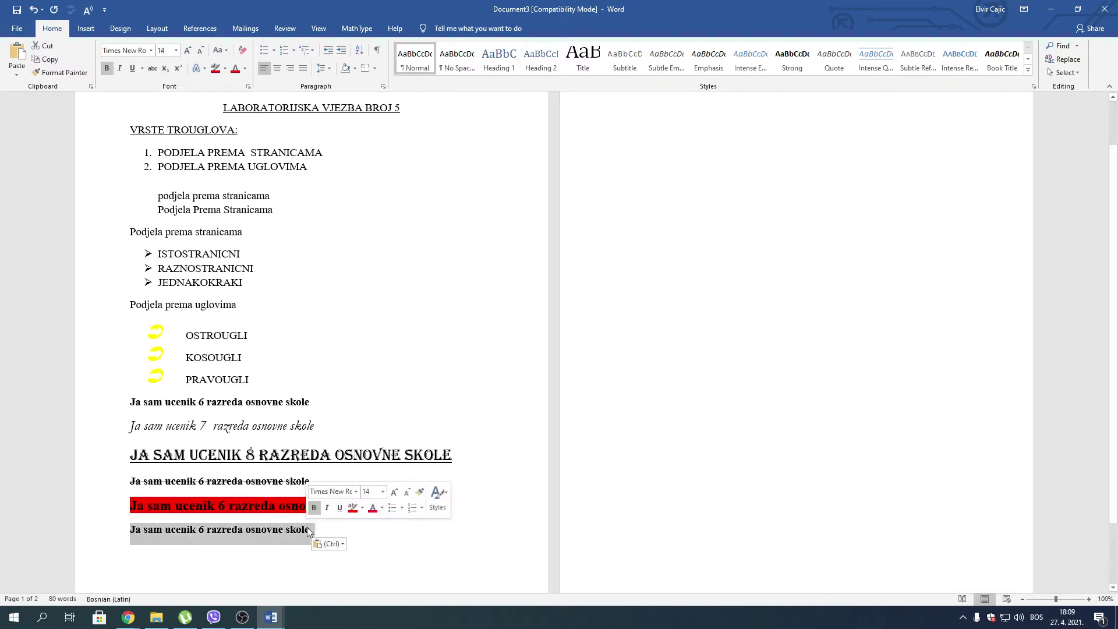
{"action": "left_click", "coordinate": [245, 69]}
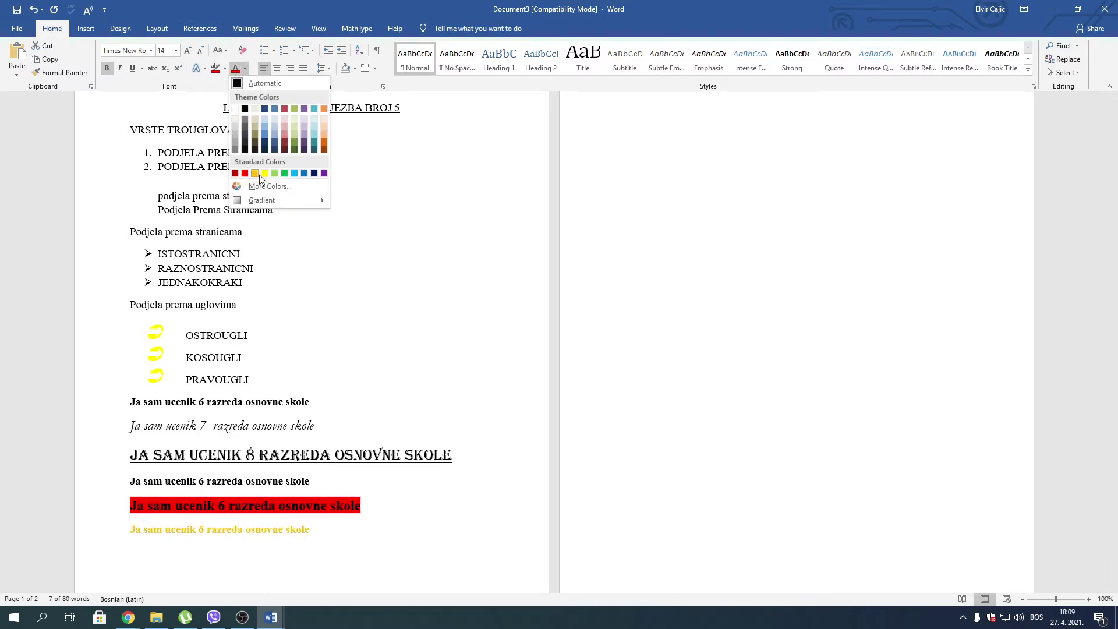
{"action": "left_click", "coordinate": [259, 176]}
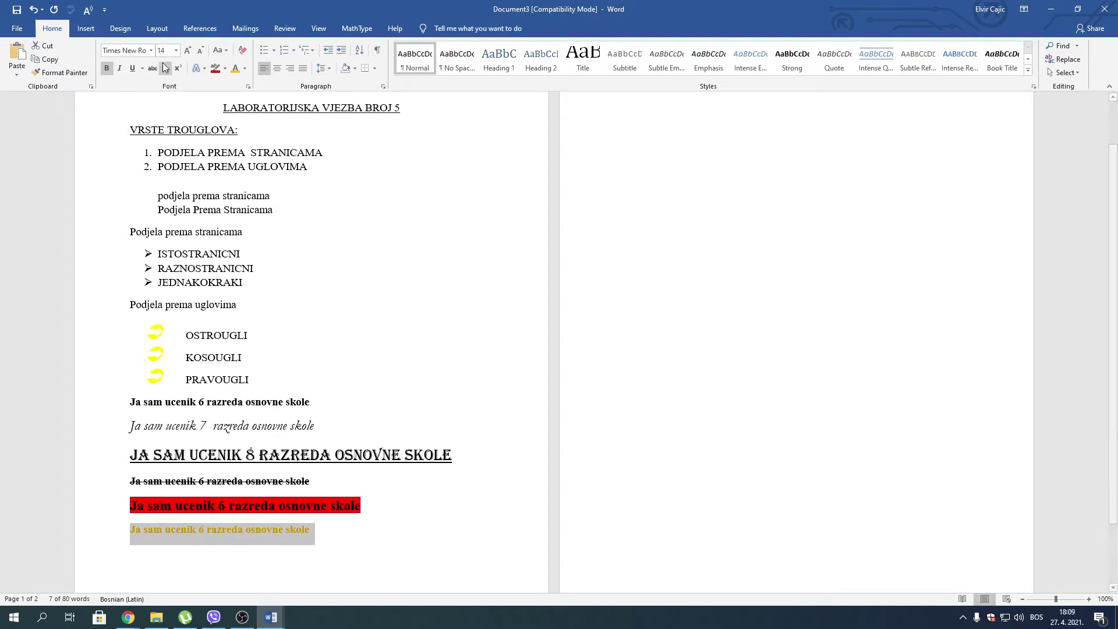
{"action": "left_click", "coordinate": [187, 51]}
{"action": "left_click", "coordinate": [187, 51]}
{"action": "left_click", "coordinate": [187, 50]}
{"action": "left_click", "coordinate": [187, 51]}
{"action": "left_click", "coordinate": [187, 51]}
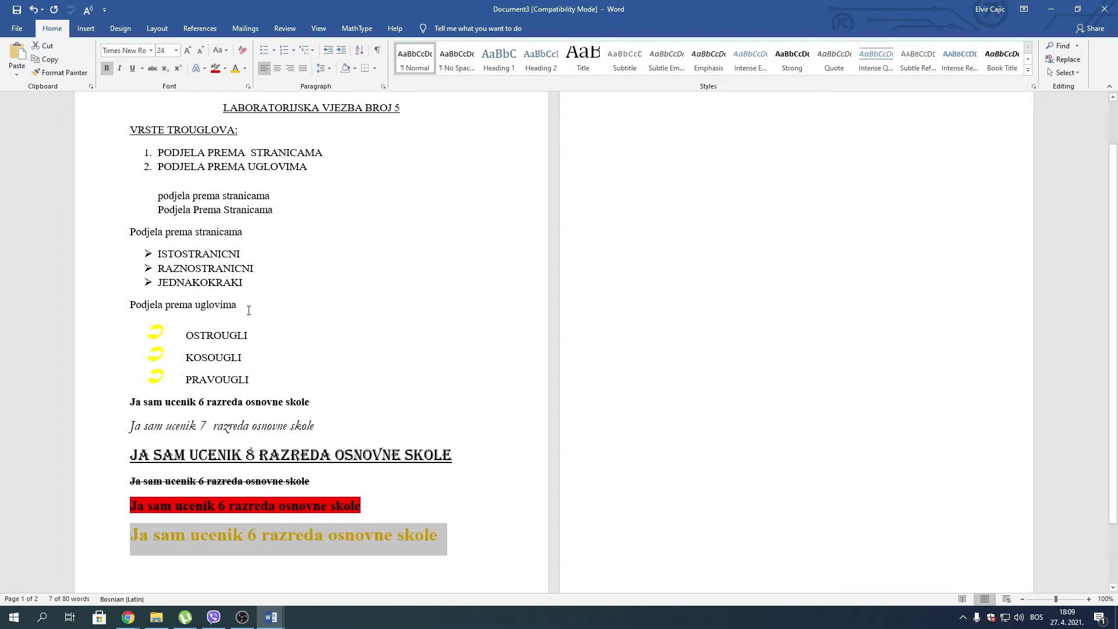
Add new lines to bring the caret to the top of page 2
{"action": "left_click", "coordinate": [455, 534]}
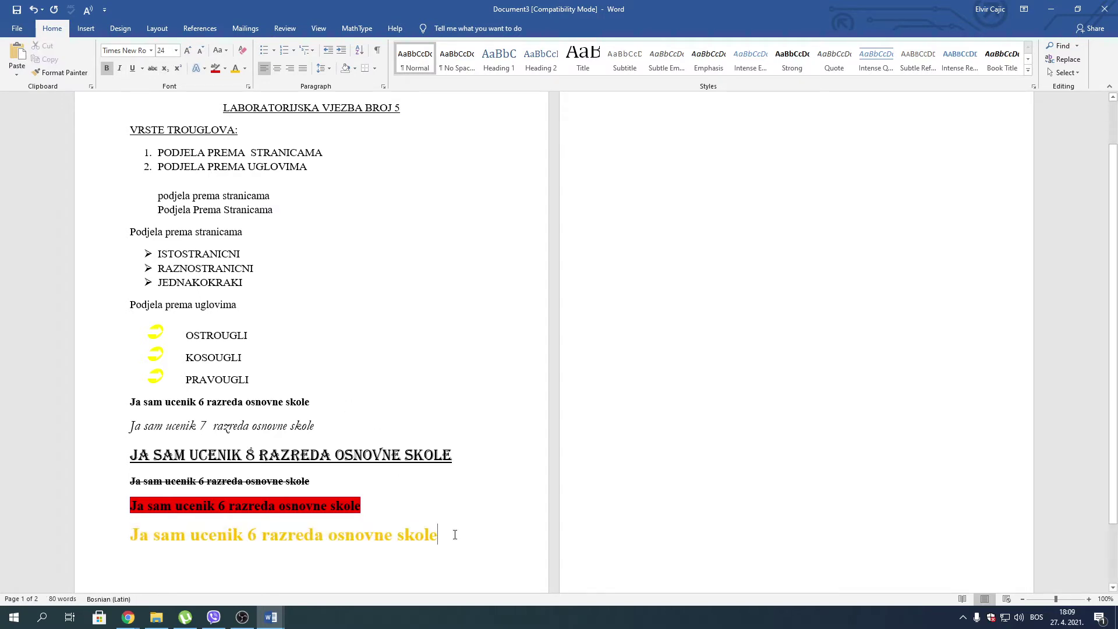
{"action": "key", "text": "Return"}
{"action": "key", "text": "Return"}
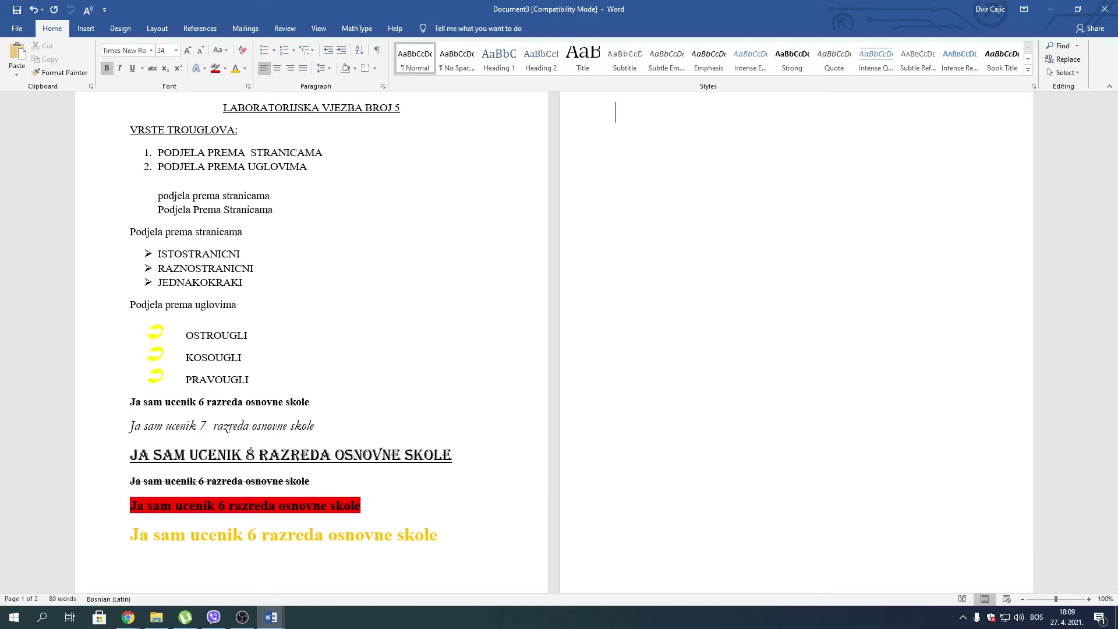
{"action": "key", "text": "Return"}
{"action": "key", "text": "BackSpace"}
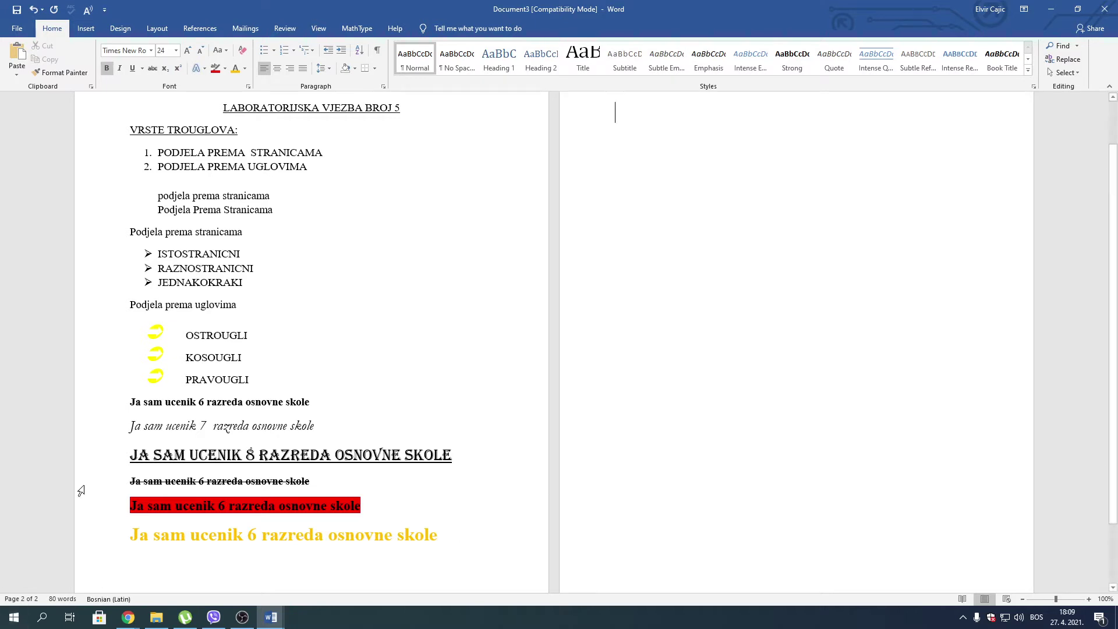
Copy the italic 7th-grade line onto page 2, keeping its source formatting
{"action": "left_click_drag", "start_coordinate": [130, 427], "coordinate": [315, 428]}
{"action": "right_click", "coordinate": [305, 429]}
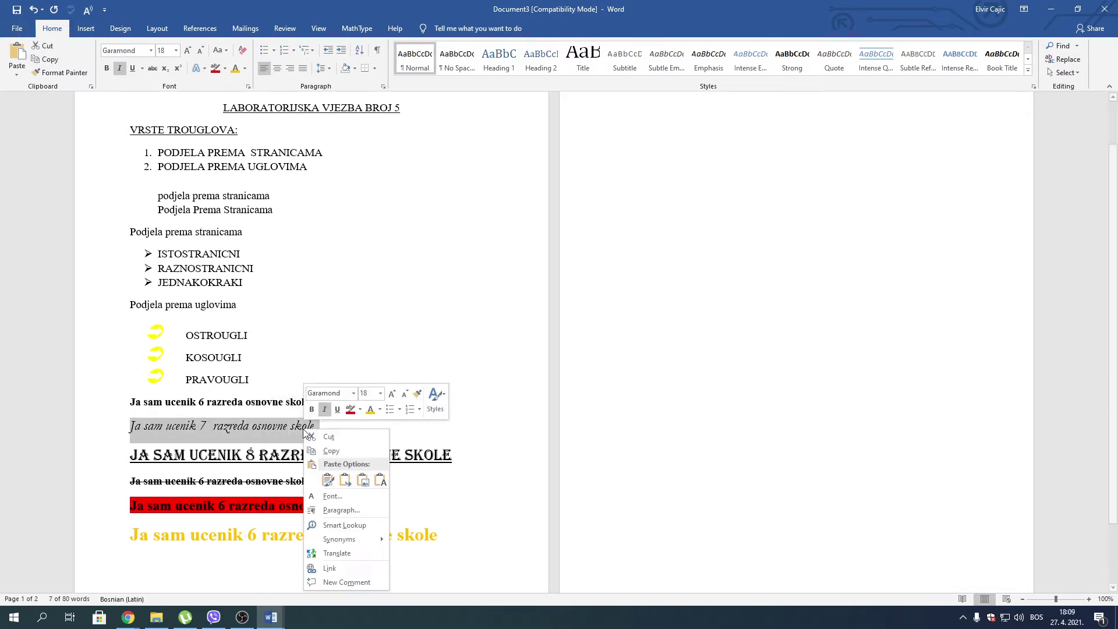
{"action": "left_click", "coordinate": [332, 451]}
{"action": "left_click", "coordinate": [614, 121]}
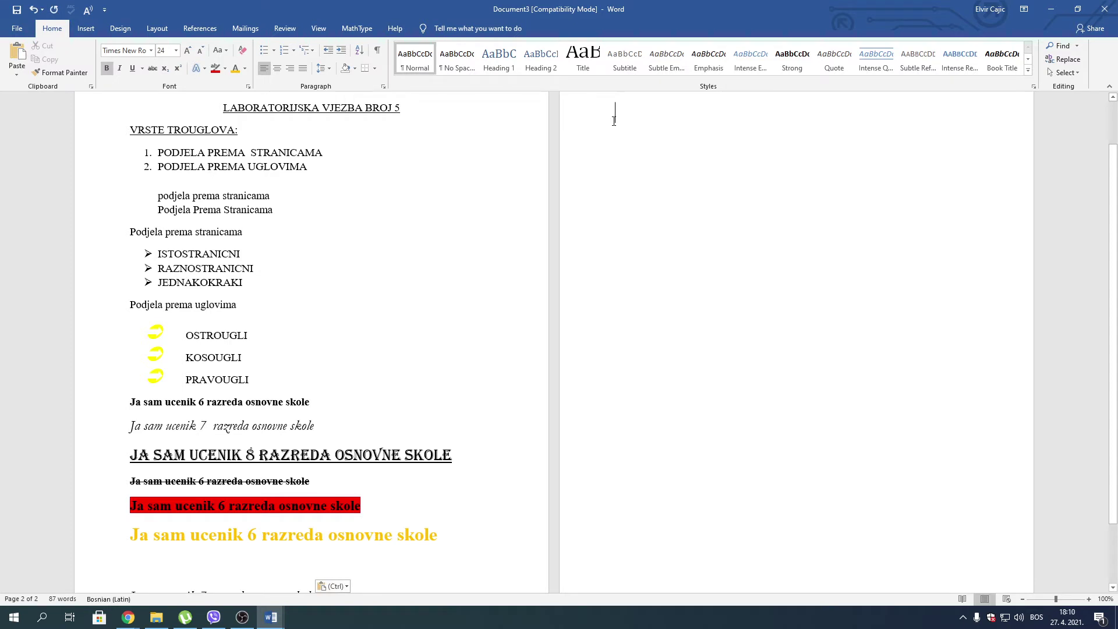
{"action": "right_click", "coordinate": [614, 121]}
{"action": "left_click", "coordinate": [650, 174]}
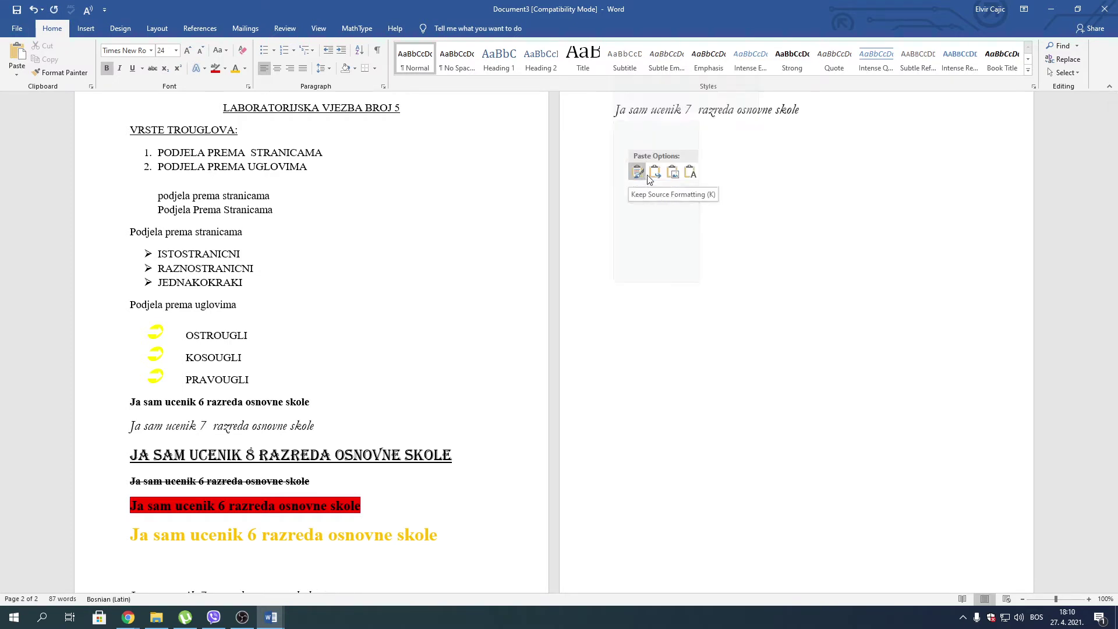
{"action": "left_click", "coordinate": [650, 174]}
Put an All Borders box around the pasted line
{"action": "left_click_drag", "start_coordinate": [615, 116], "coordinate": [926, 105]}
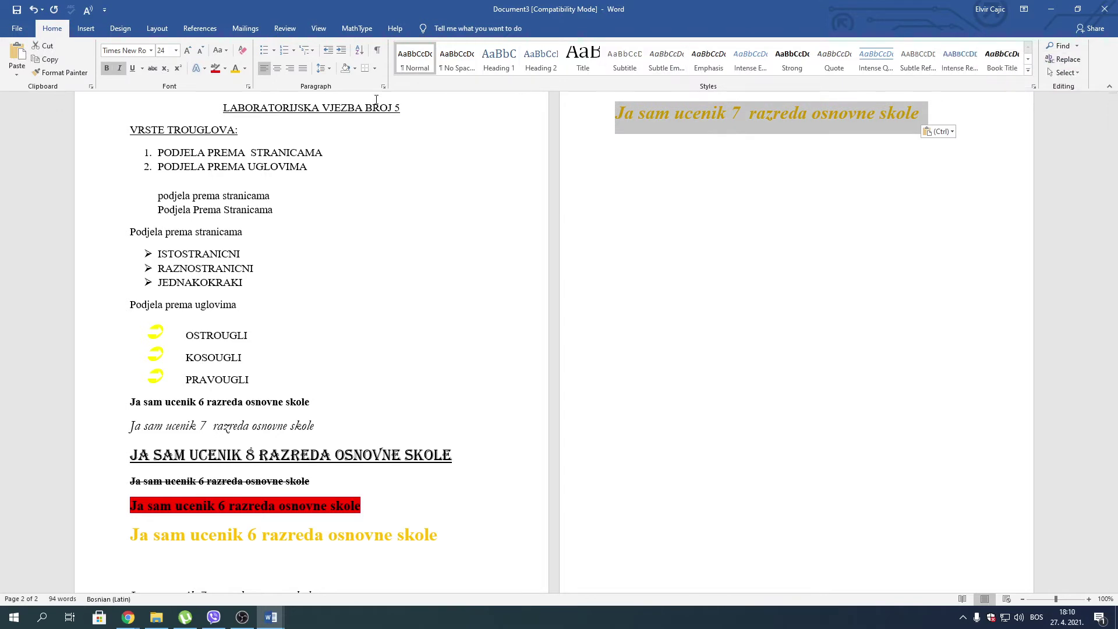
{"action": "left_click", "coordinate": [376, 69]}
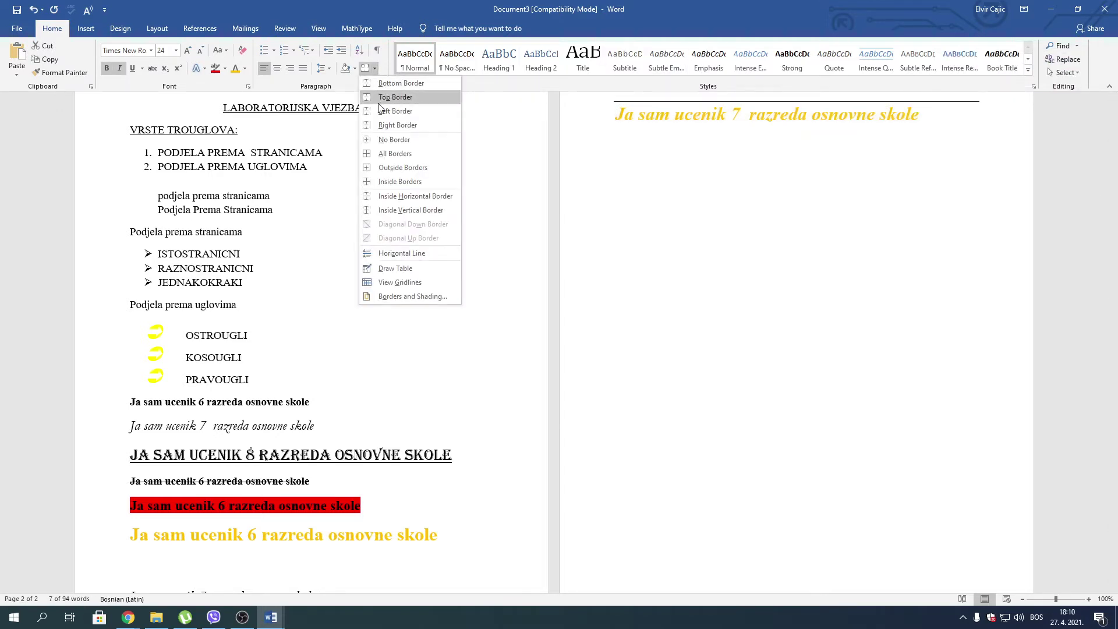
{"action": "left_click", "coordinate": [397, 153]}
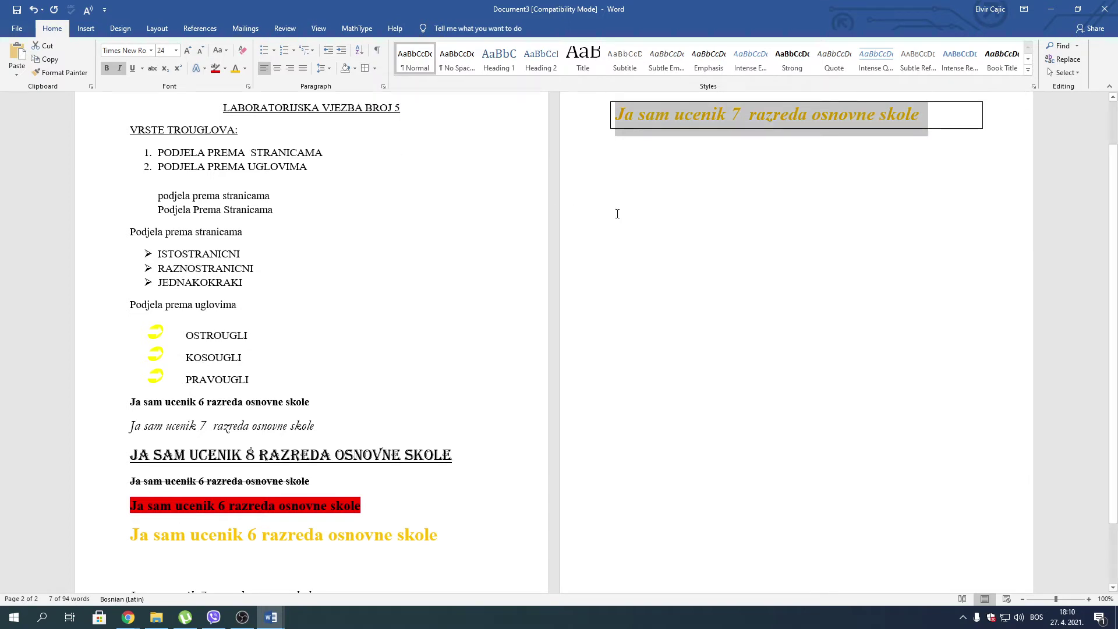
{"action": "left_click", "coordinate": [640, 214]}
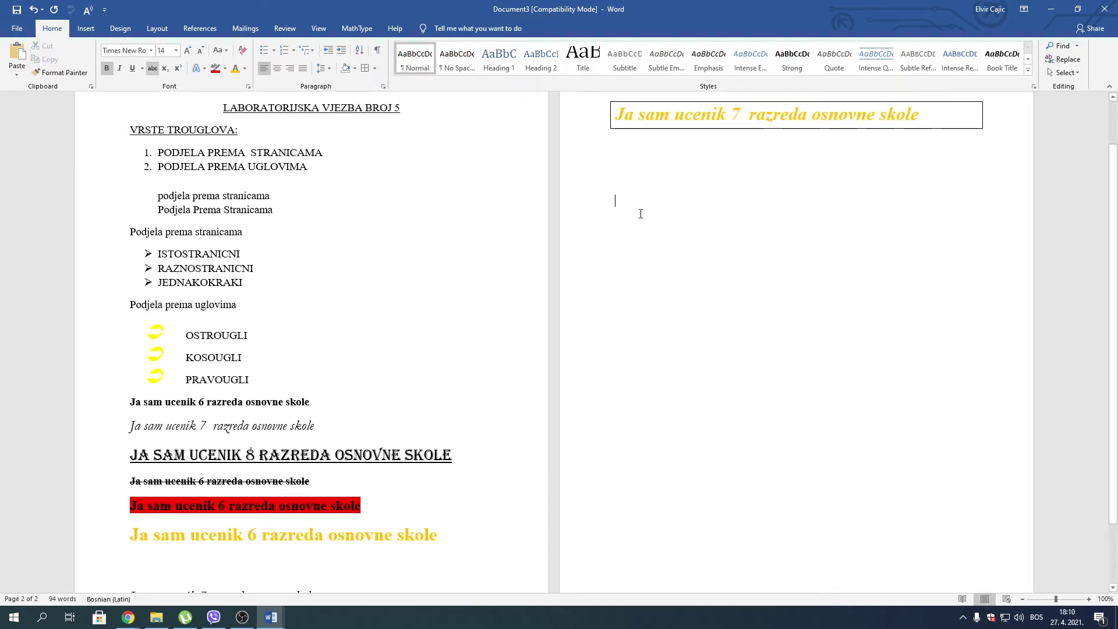
Shade the boxed line light green
{"action": "left_click", "coordinate": [946, 121]}
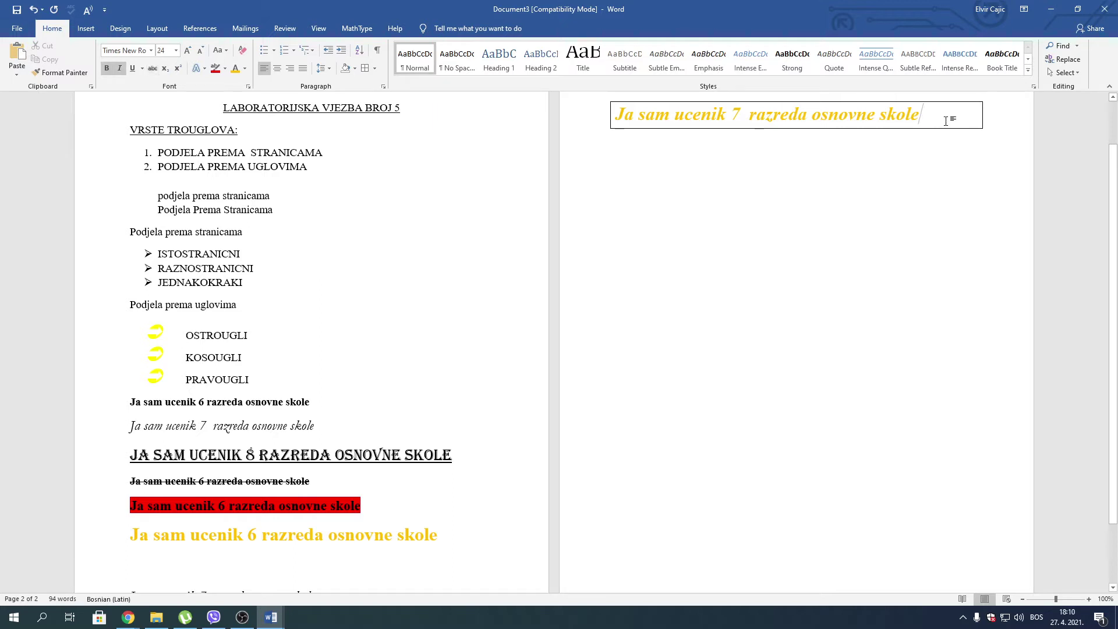
{"action": "left_click", "coordinate": [354, 68]}
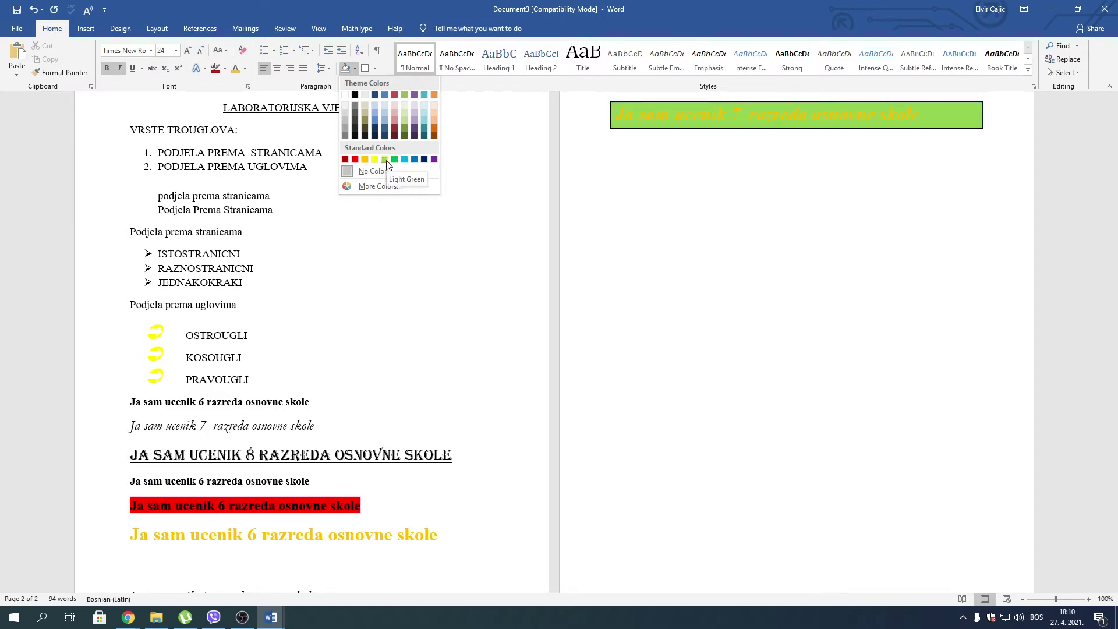
{"action": "left_click", "coordinate": [385, 161]}
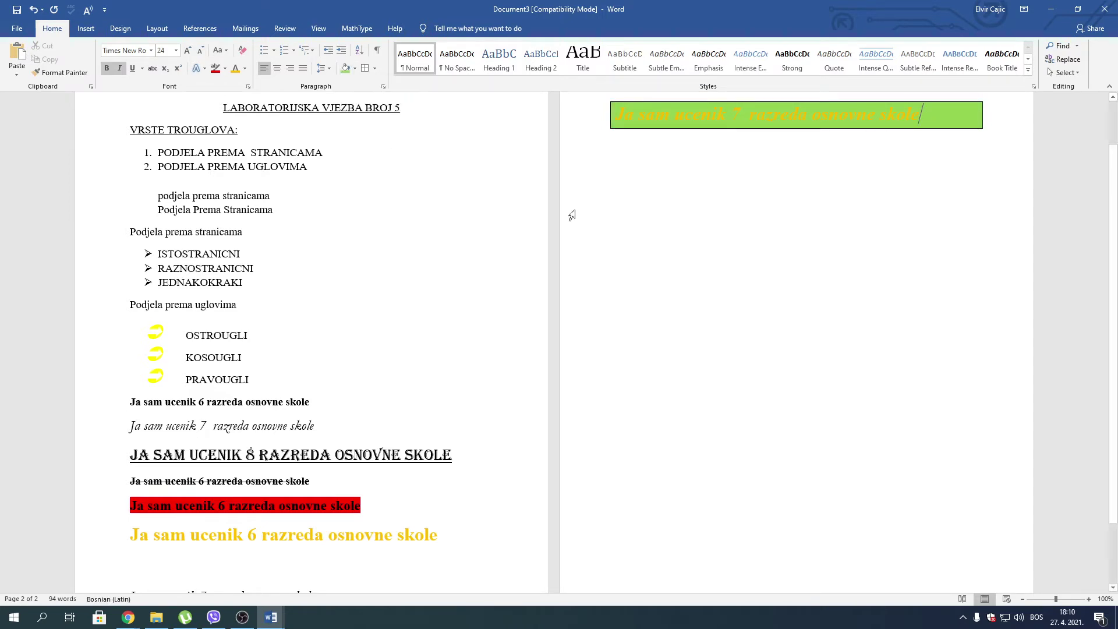
{"action": "left_click", "coordinate": [654, 192]}
Paste the VRSTE TROUGLOVA: heading and its two numbered items under the green box
{"action": "left_click_drag", "start_coordinate": [148, 151], "coordinate": [309, 167]}
{"action": "right_click", "coordinate": [262, 161]}
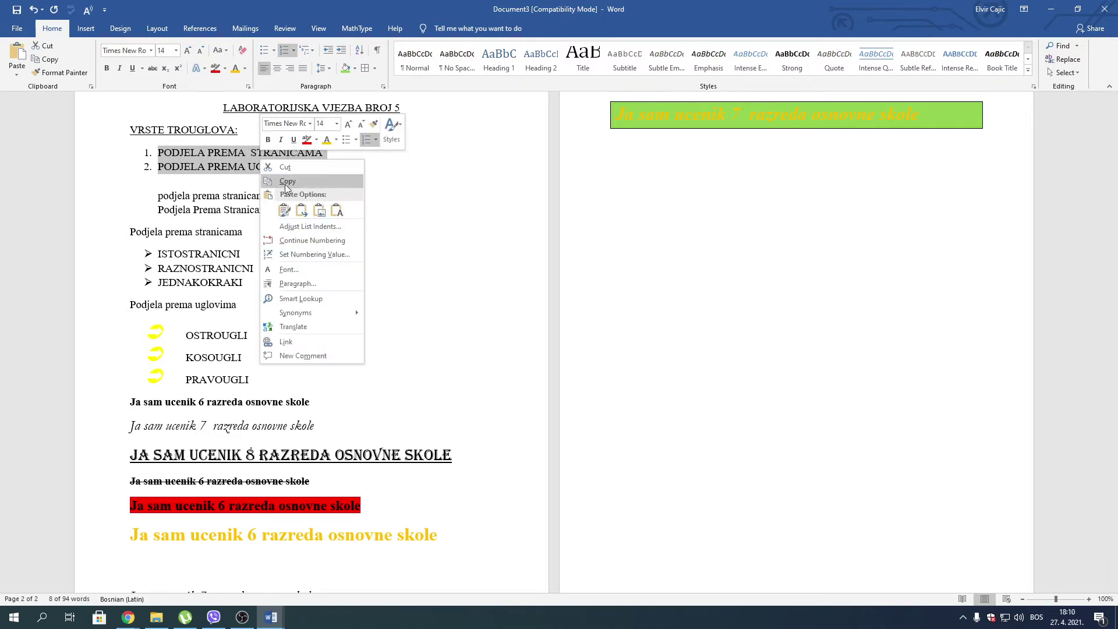
{"action": "left_click", "coordinate": [286, 181]}
{"action": "left_click", "coordinate": [591, 178]}
{"action": "left_click", "coordinate": [627, 202]}
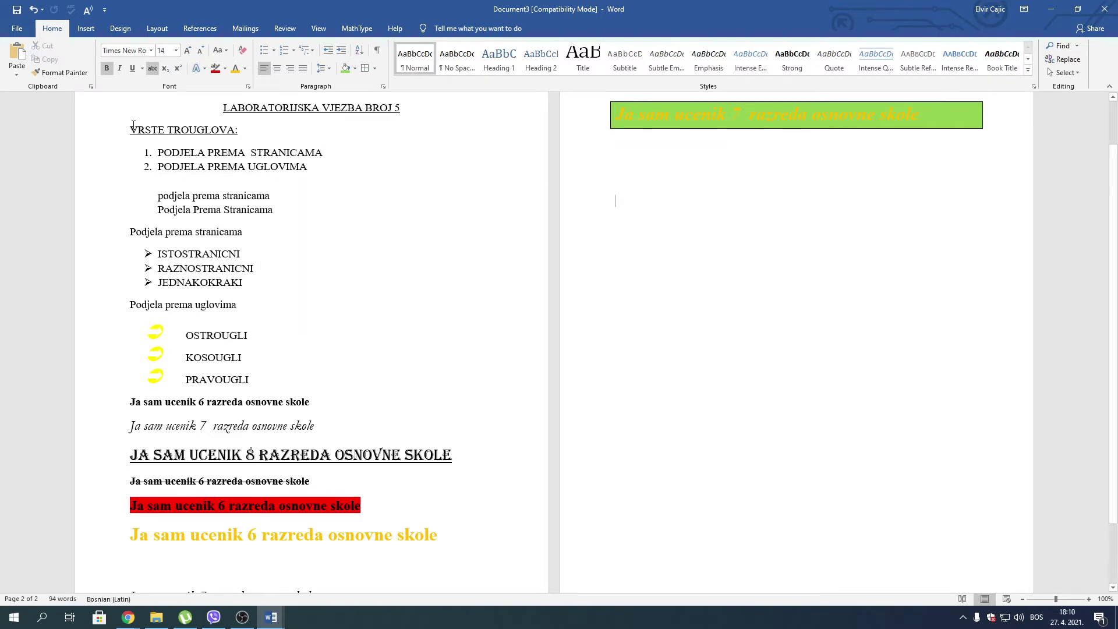
{"action": "left_click_drag", "start_coordinate": [133, 125], "coordinate": [308, 178]}
{"action": "right_click", "coordinate": [242, 156]}
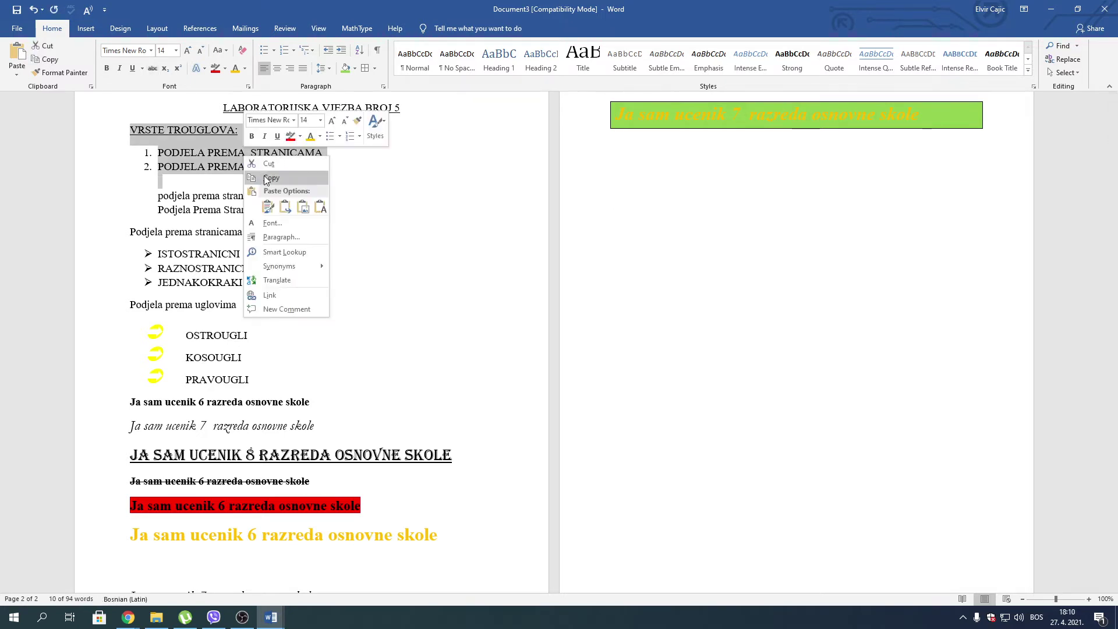
{"action": "left_click", "coordinate": [264, 178]}
{"action": "left_click", "coordinate": [593, 177]}
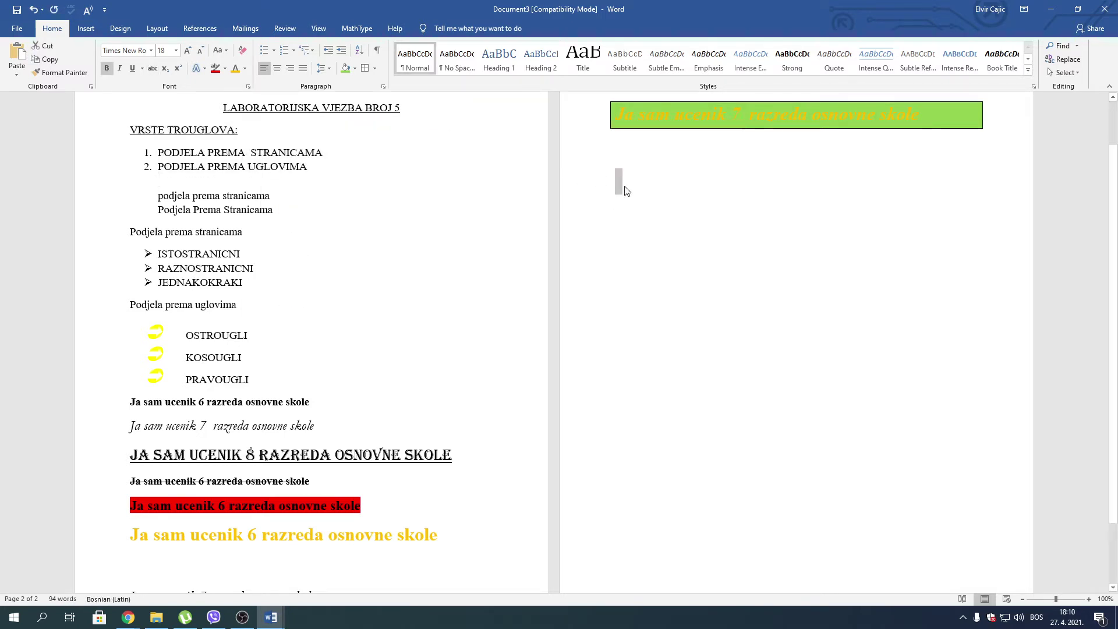
{"action": "left_click", "coordinate": [621, 185]}
{"action": "key", "text": "ctrl+v"}
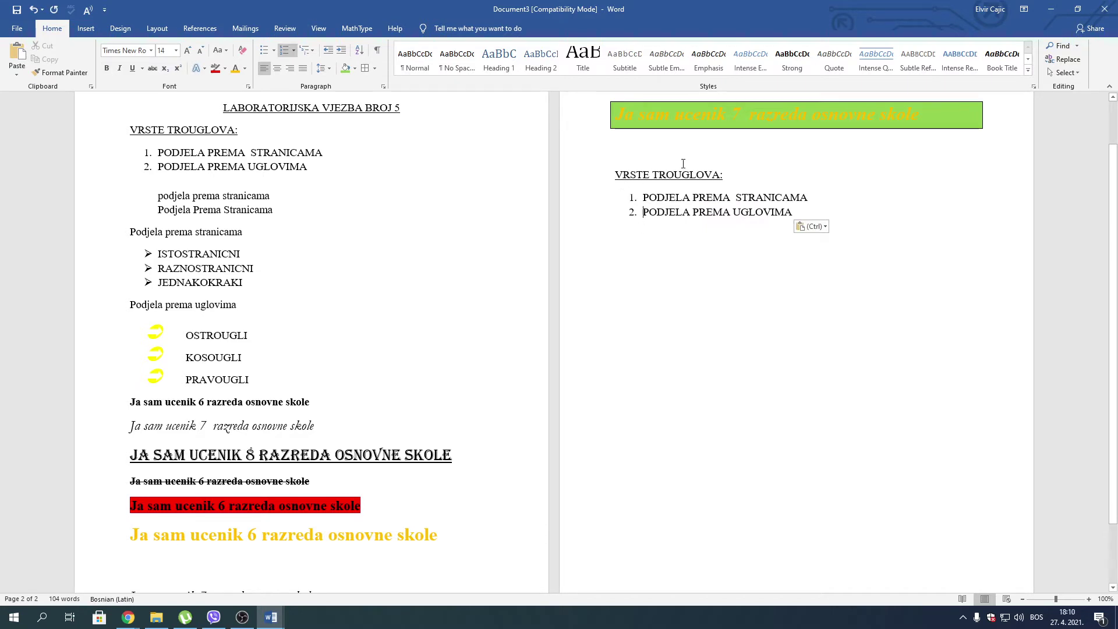
Add a blank line after the first item and apply a multilevel numbering style
{"action": "key", "text": "Return"}
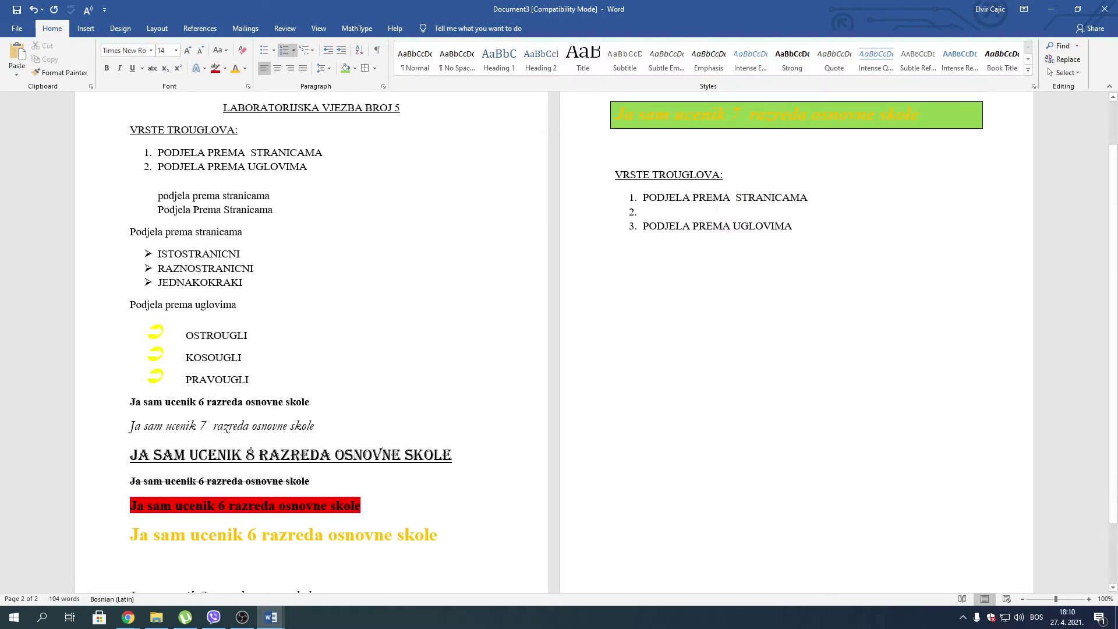
{"action": "key", "text": "BackSpace"}
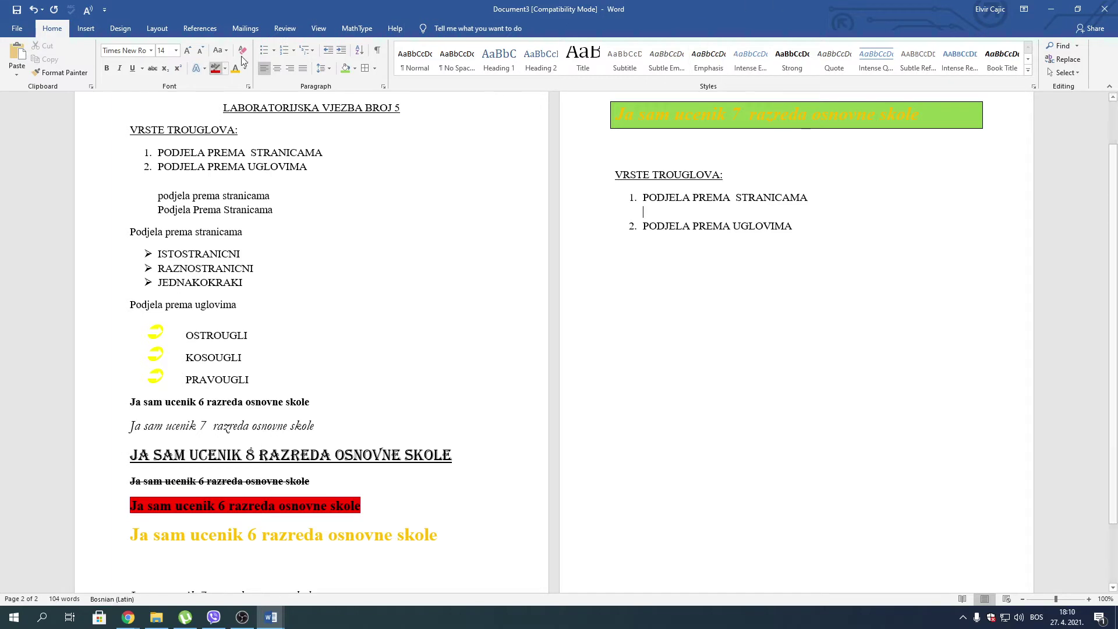
{"action": "left_click", "coordinate": [317, 49]}
{"action": "mouse_move", "coordinate": [372, 170]}
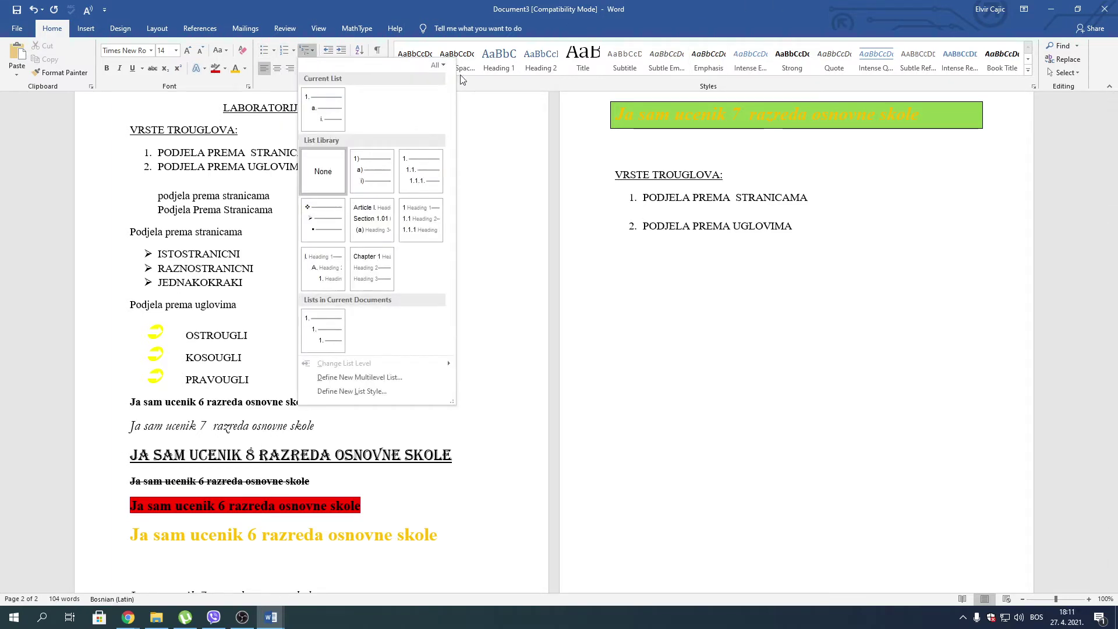
{"action": "mouse_move", "coordinate": [323, 108]}
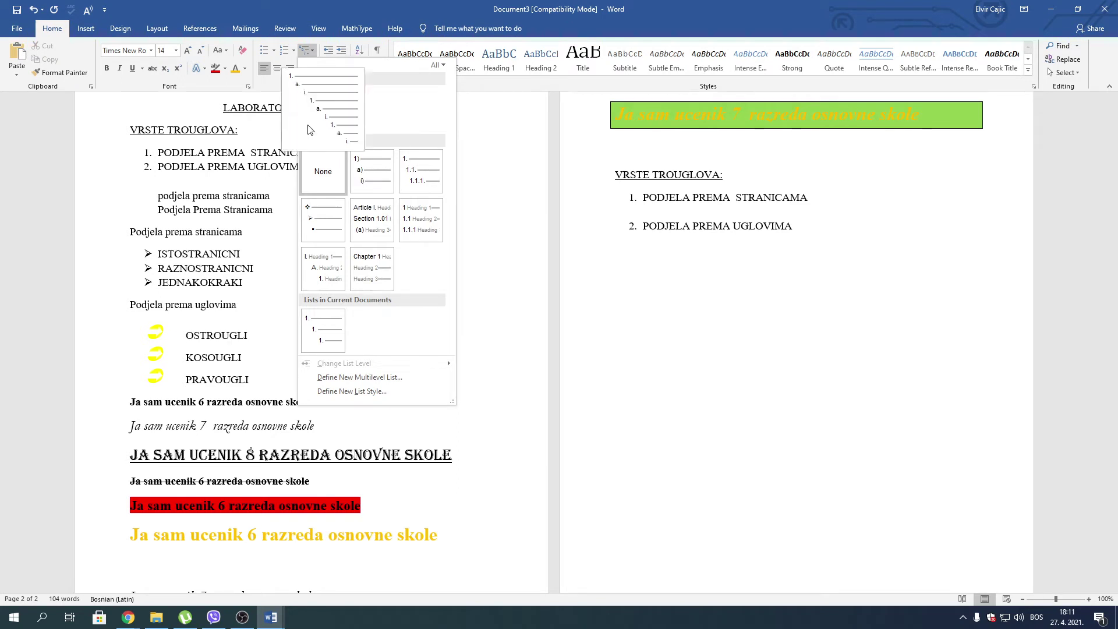
{"action": "left_click", "coordinate": [310, 129]}
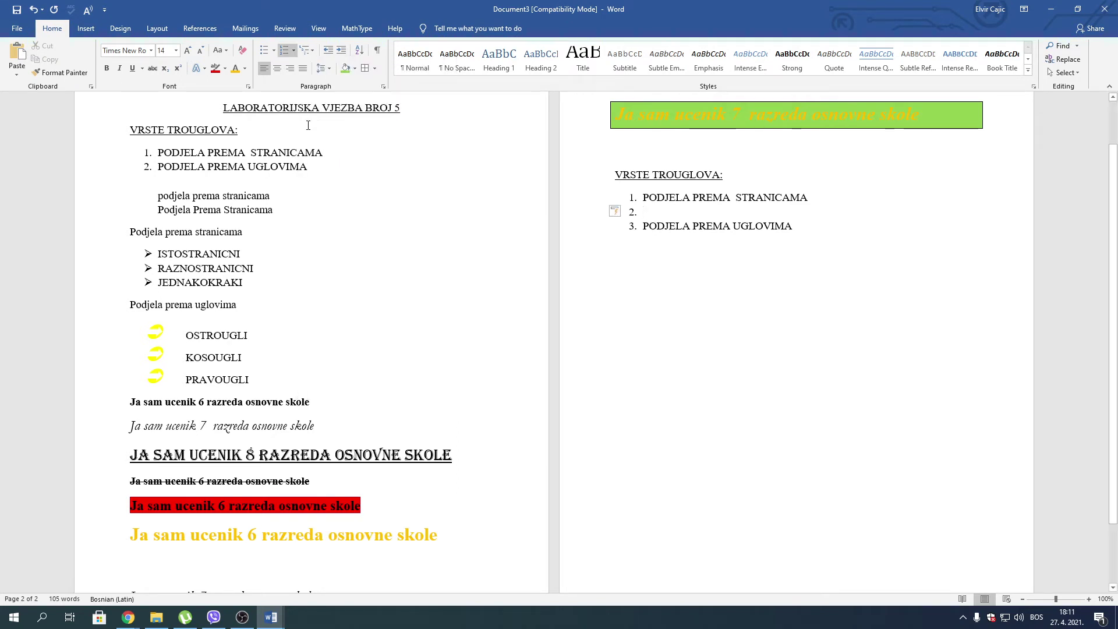
{"action": "key", "text": "BackSpace"}
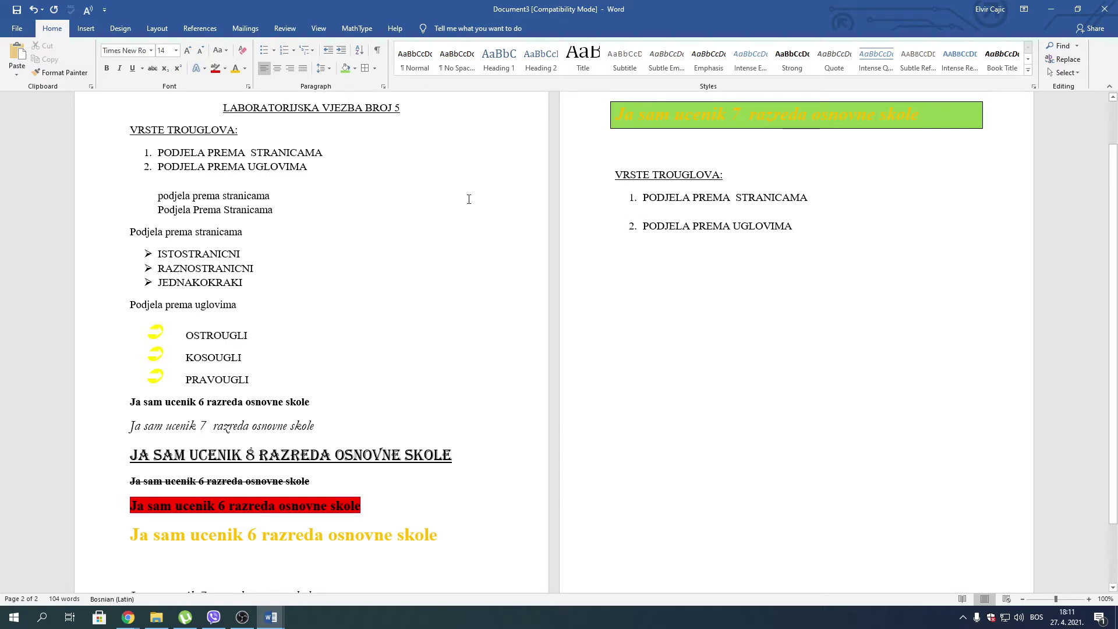
{"action": "key", "text": "Up"}
{"action": "key", "text": "Right"}
{"action": "key", "text": "Right"}
{"action": "key", "text": "Right"}
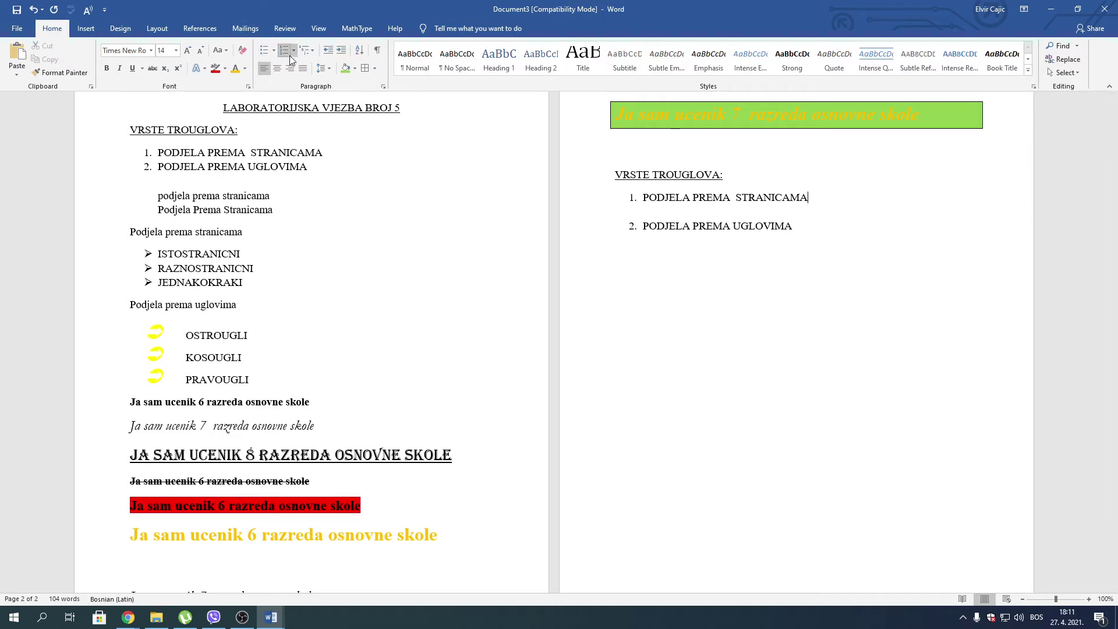
{"action": "left_click", "coordinate": [305, 50]}
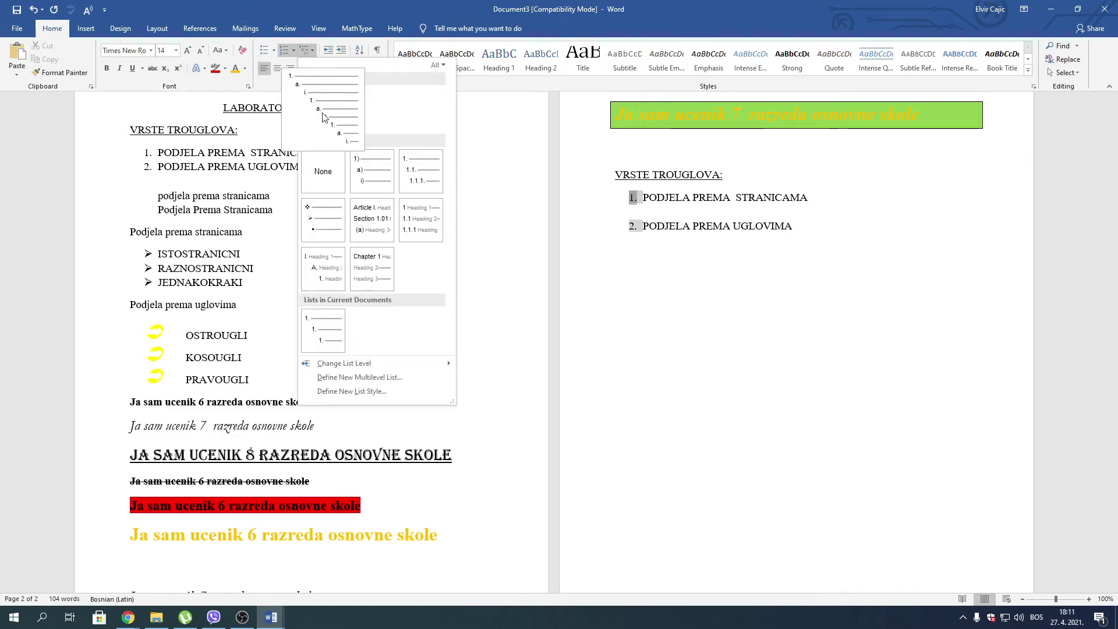
Renumber both right-page list items in the 1), 2) style
{"action": "left_click", "coordinate": [294, 51]}
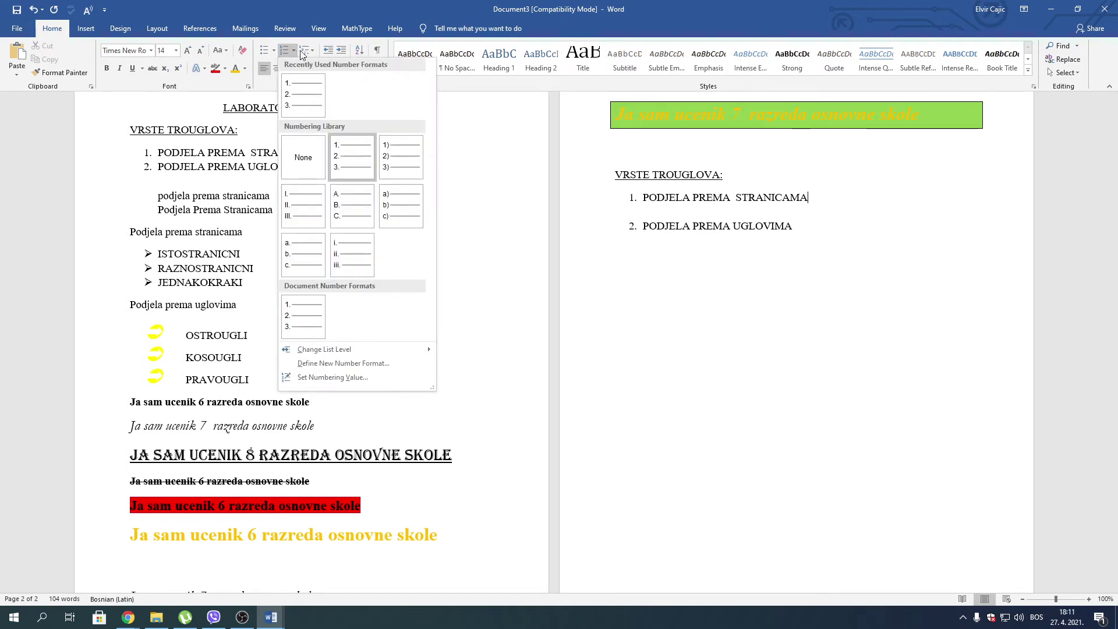
{"action": "left_click", "coordinate": [309, 50]}
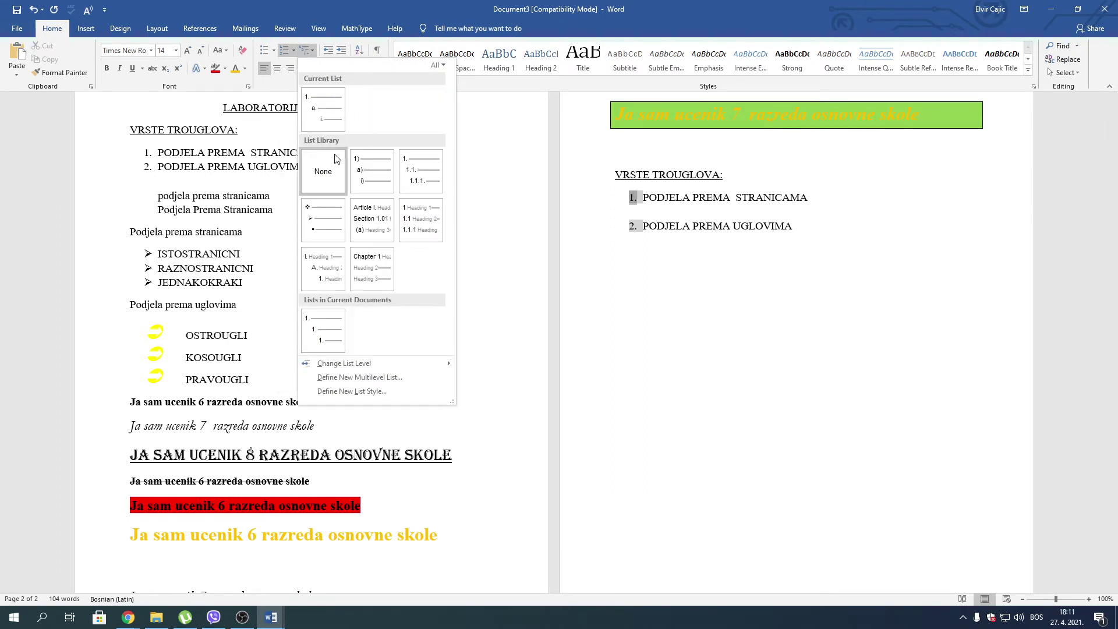
{"action": "left_click", "coordinate": [326, 122]}
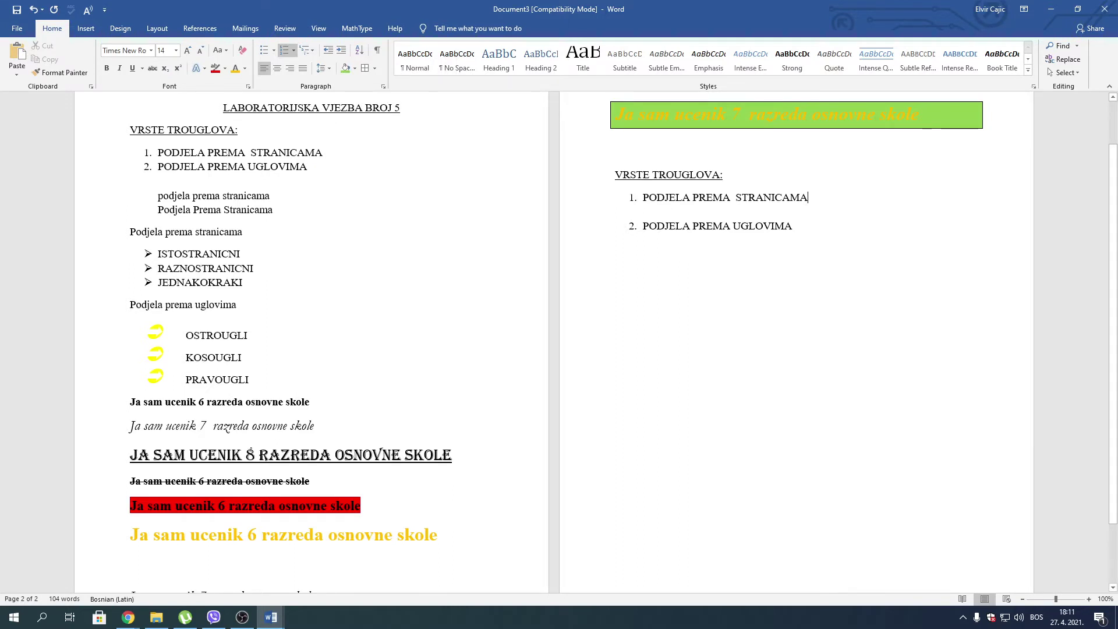
{"action": "key", "text": "Return"}
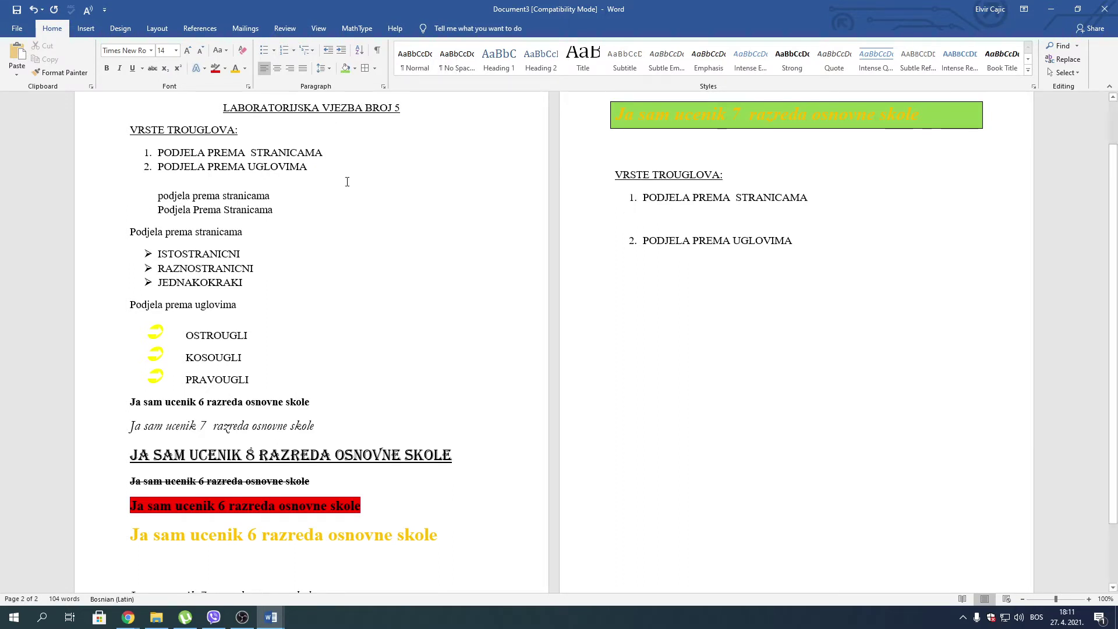
{"action": "left_click_drag", "start_coordinate": [641, 197], "coordinate": [798, 241]}
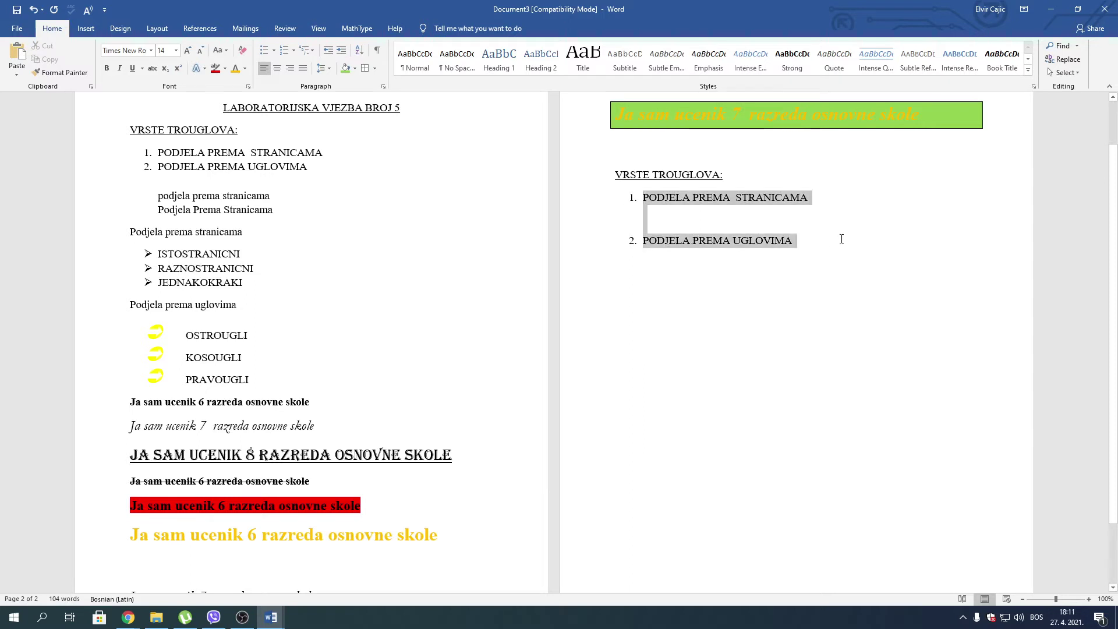
{"action": "left_click", "coordinate": [304, 50]}
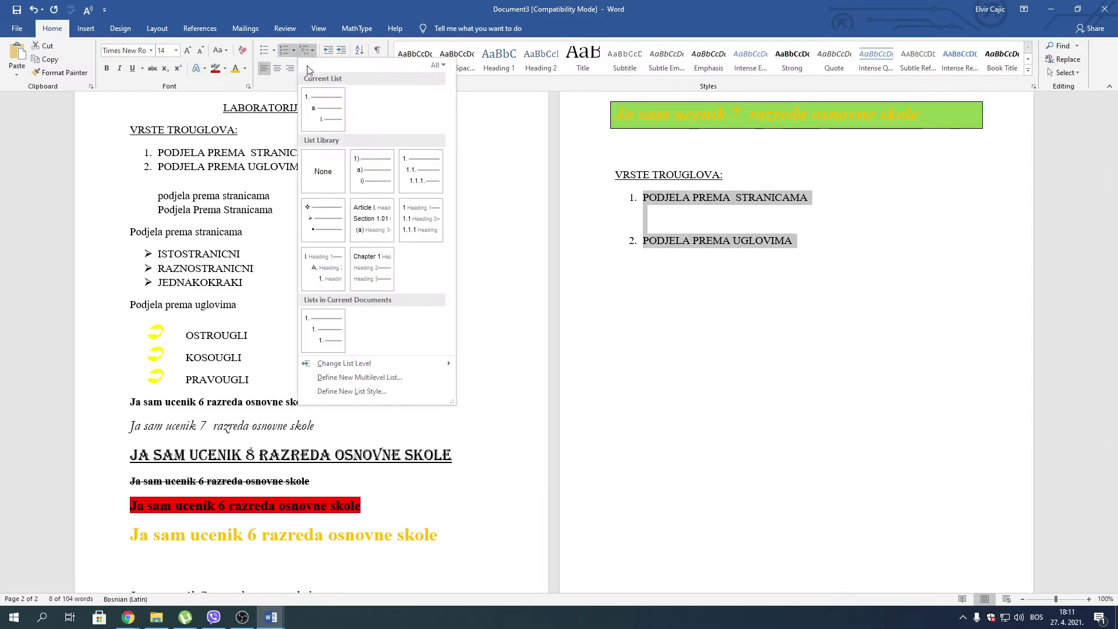
{"action": "left_click", "coordinate": [374, 167]}
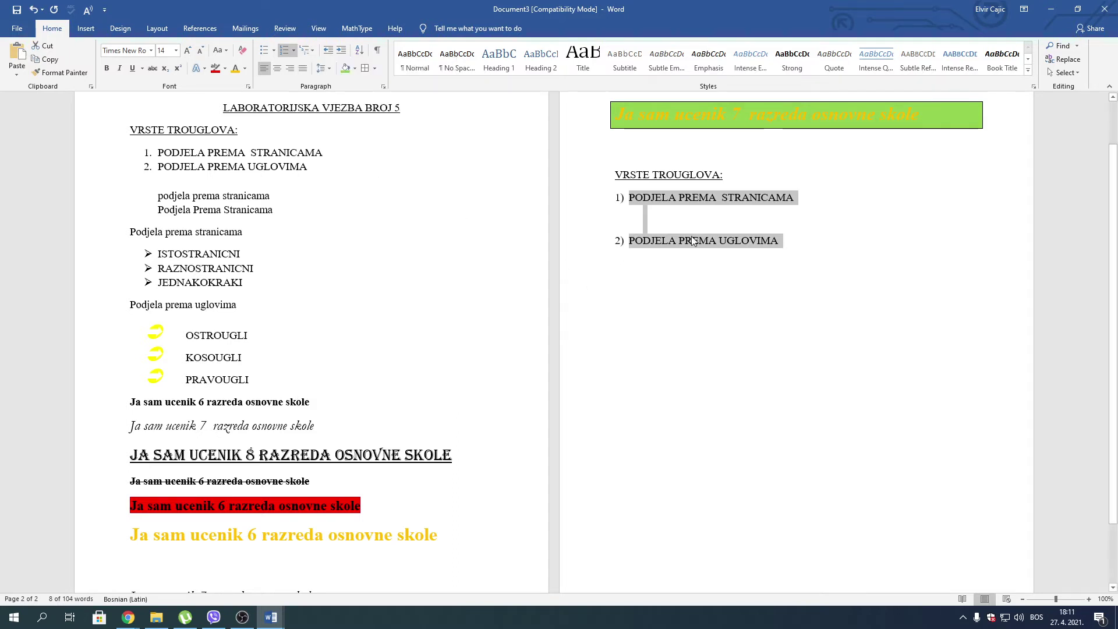
Insert an empty unnumbered line between items 1) and 2)
{"action": "left_click", "coordinate": [643, 212]}
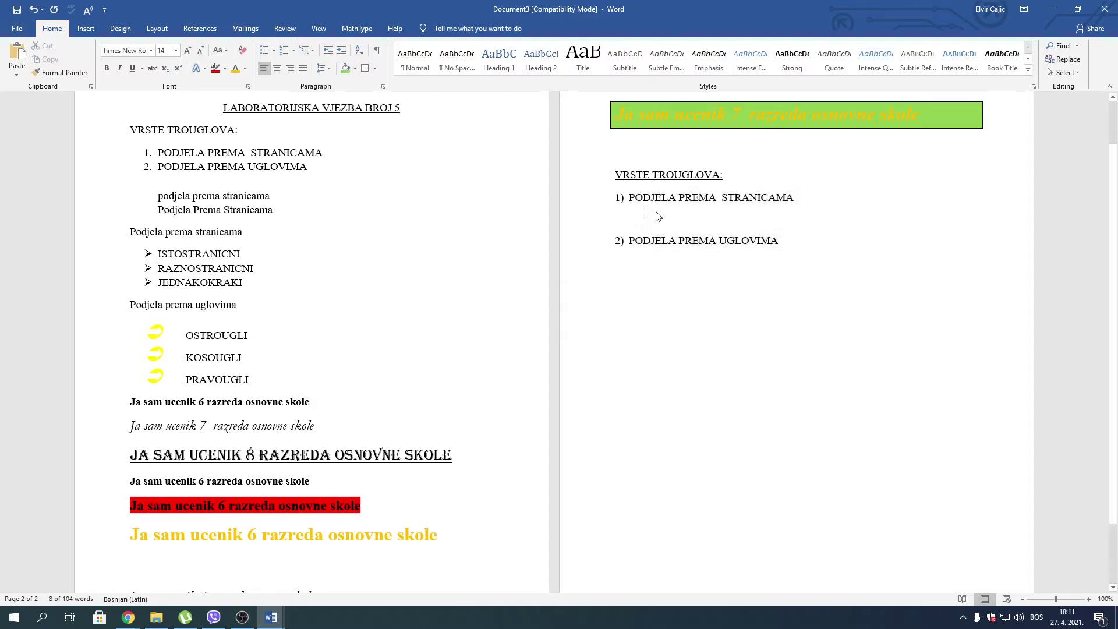
{"action": "left_click", "coordinate": [788, 198]}
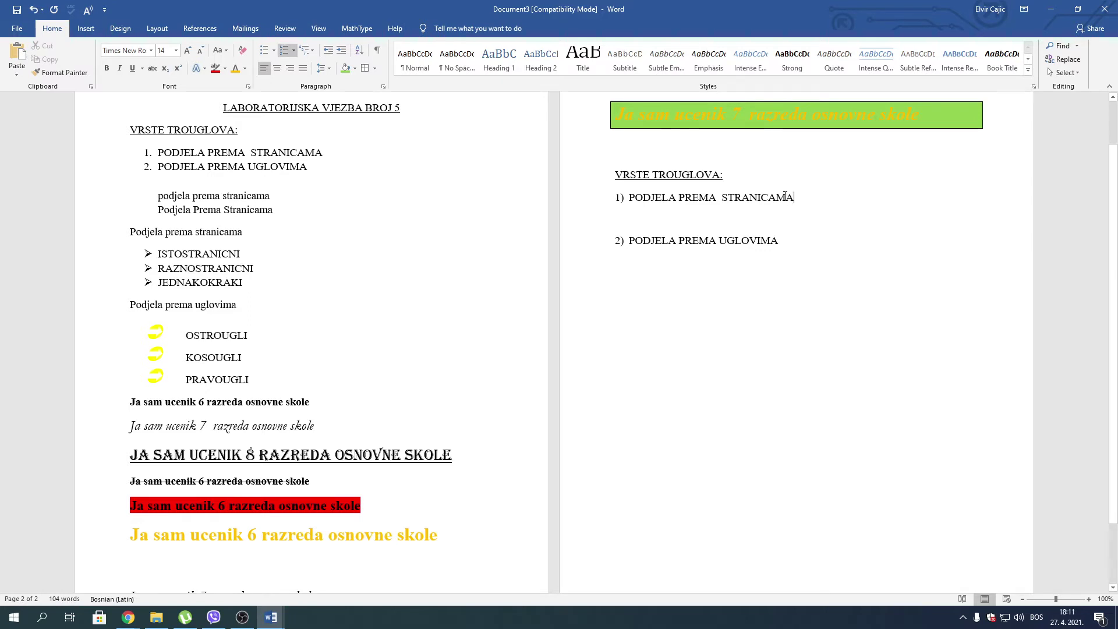
{"action": "key", "text": "Return"}
{"action": "key", "text": "BackSpace"}
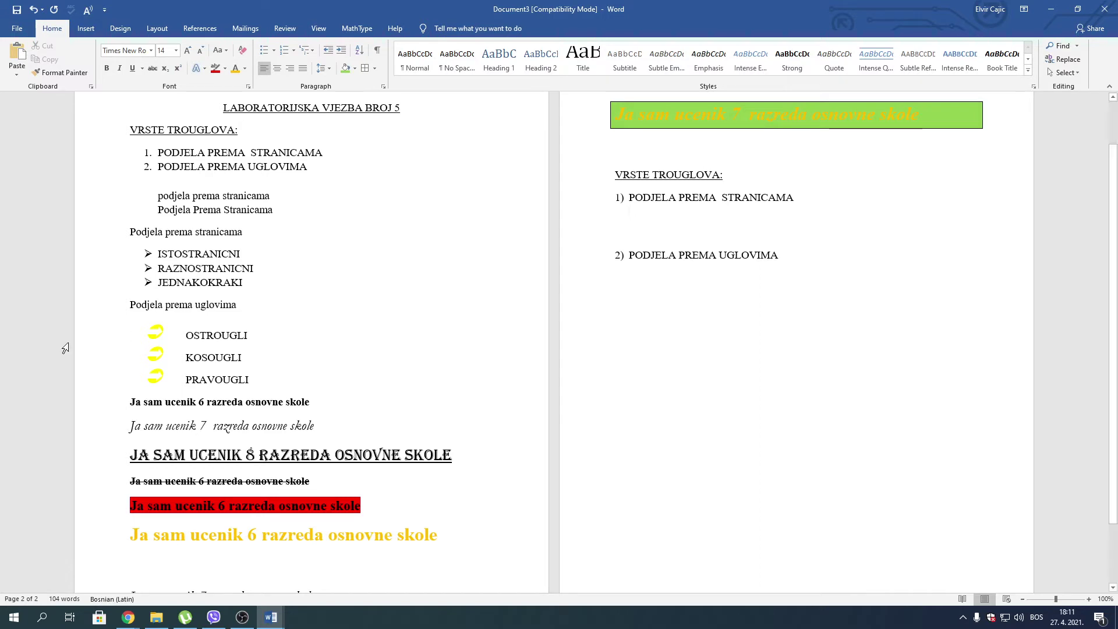
Copy ISTOSTRANICNI, RAZNOSTRANICNI and JEDNAKOKRAKI under item 1 on the right page
{"action": "left_click_drag", "start_coordinate": [158, 254], "coordinate": [260, 283]}
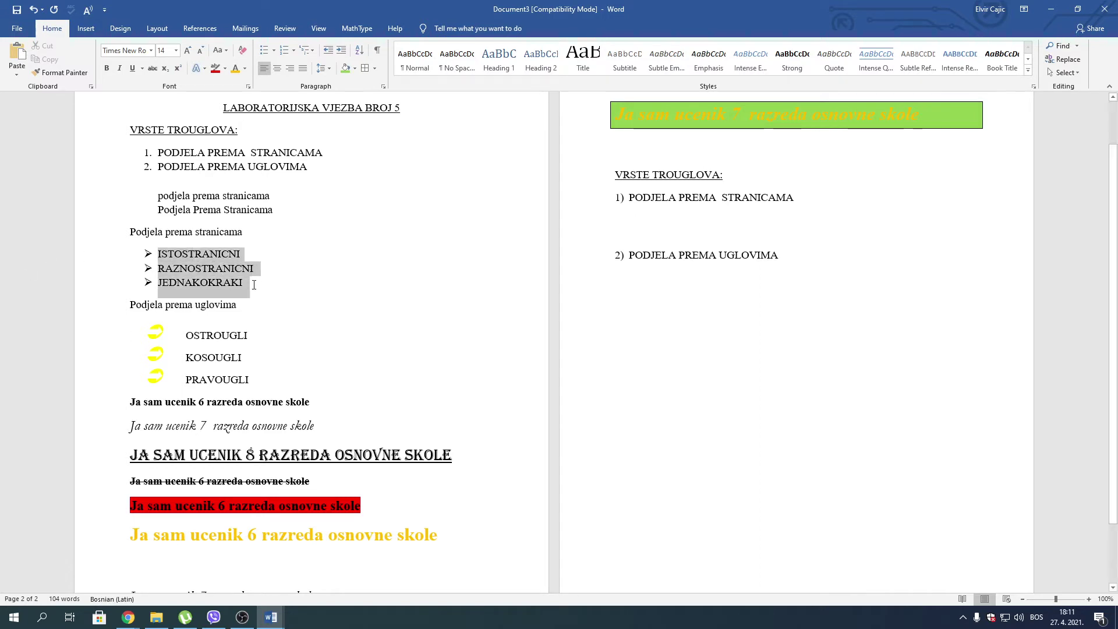
{"action": "right_click", "coordinate": [233, 273]}
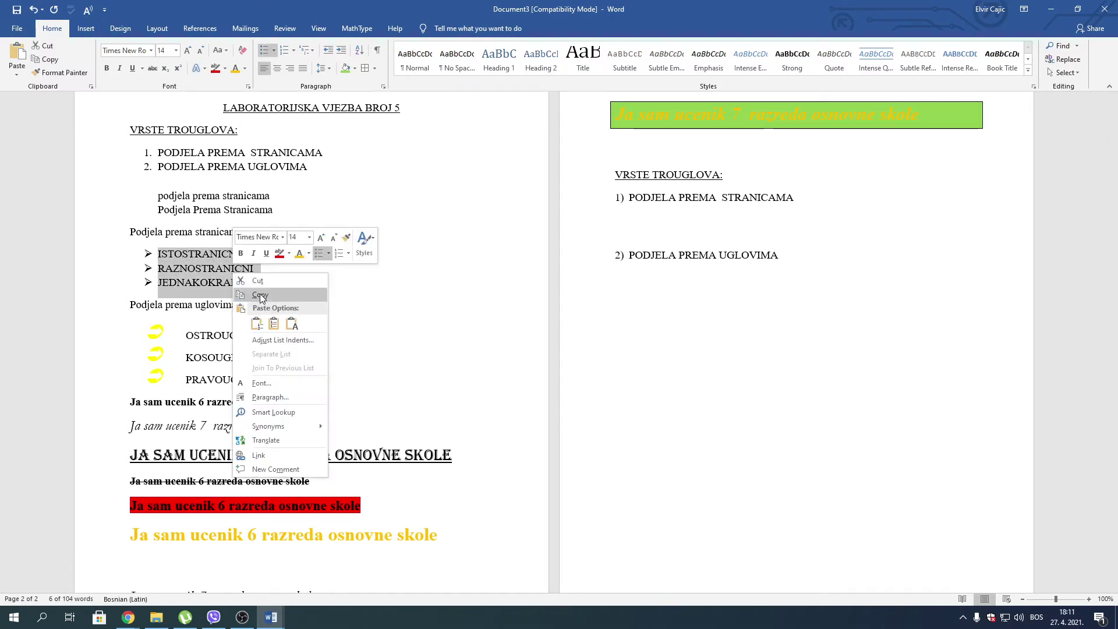
{"action": "left_click", "coordinate": [263, 295]}
{"action": "left_click", "coordinate": [640, 215]}
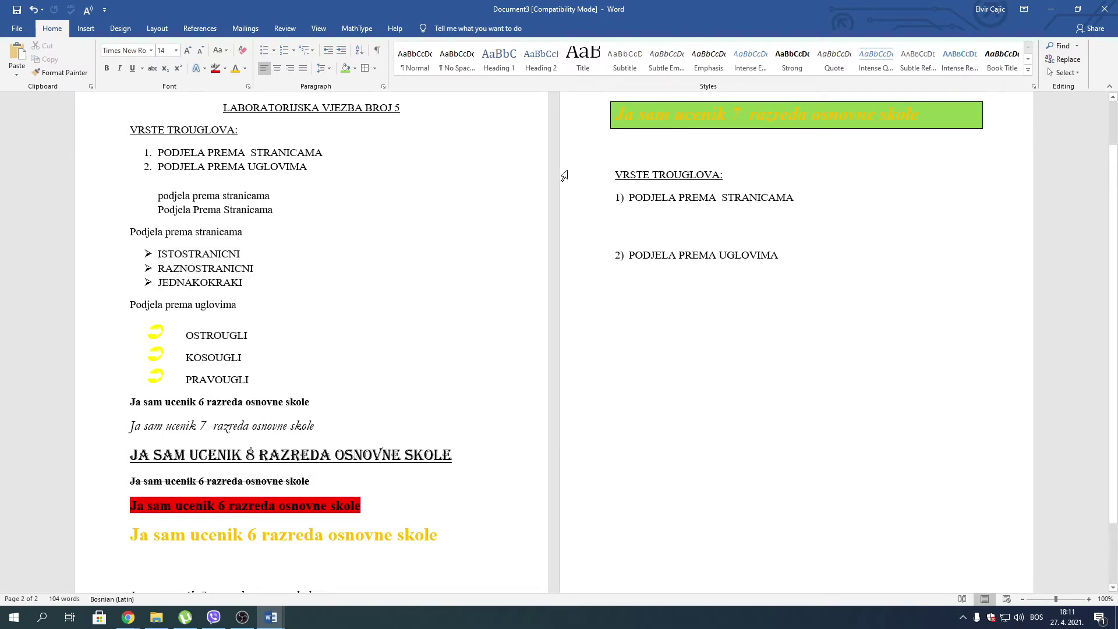
{"action": "key", "text": "ctrl+v"}
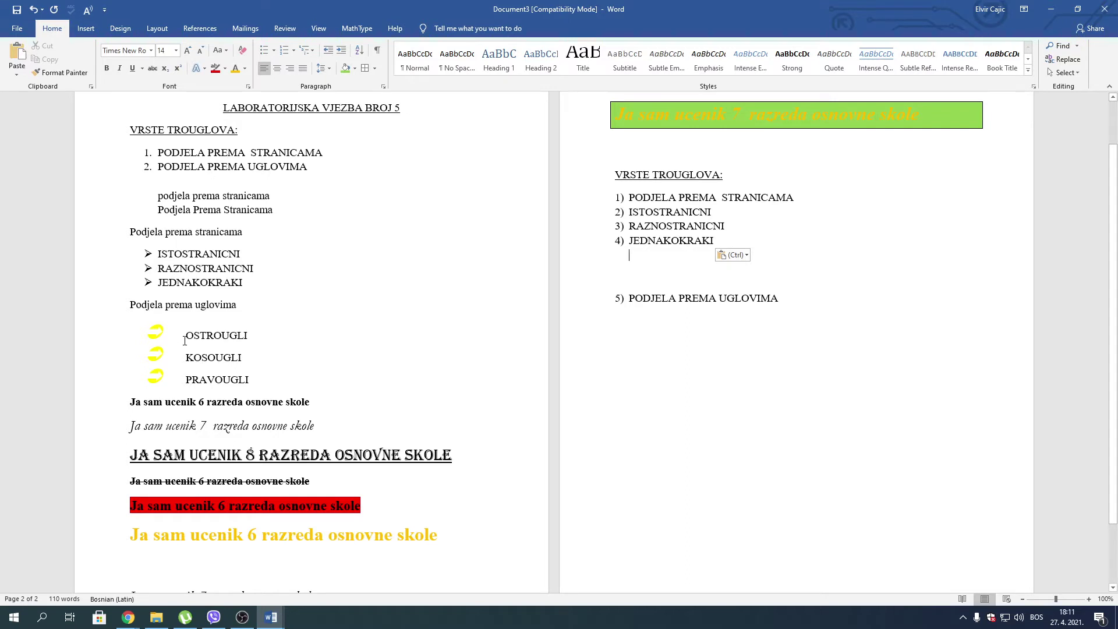
Copy OSTROUGLI, KOSOUGLI and PRAVOUGLI under PODJELA PREMA UGLOVIMA
{"action": "left_click_drag", "start_coordinate": [185, 340], "coordinate": [257, 382]}
{"action": "right_click", "coordinate": [219, 374]}
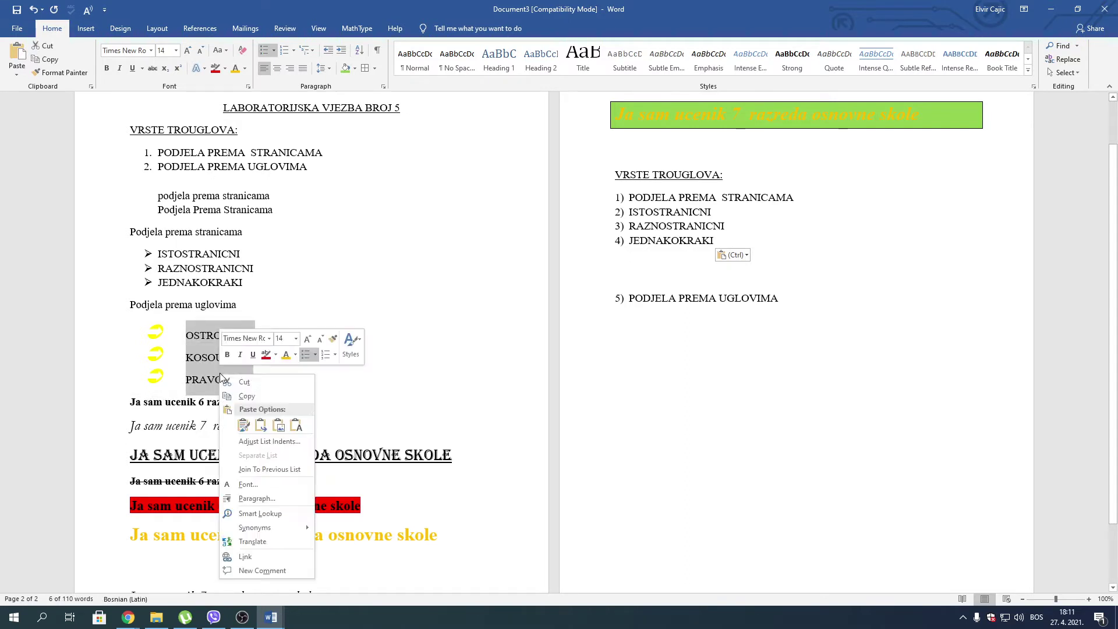
{"action": "left_click", "coordinate": [247, 396]}
{"action": "left_click", "coordinate": [768, 329]}
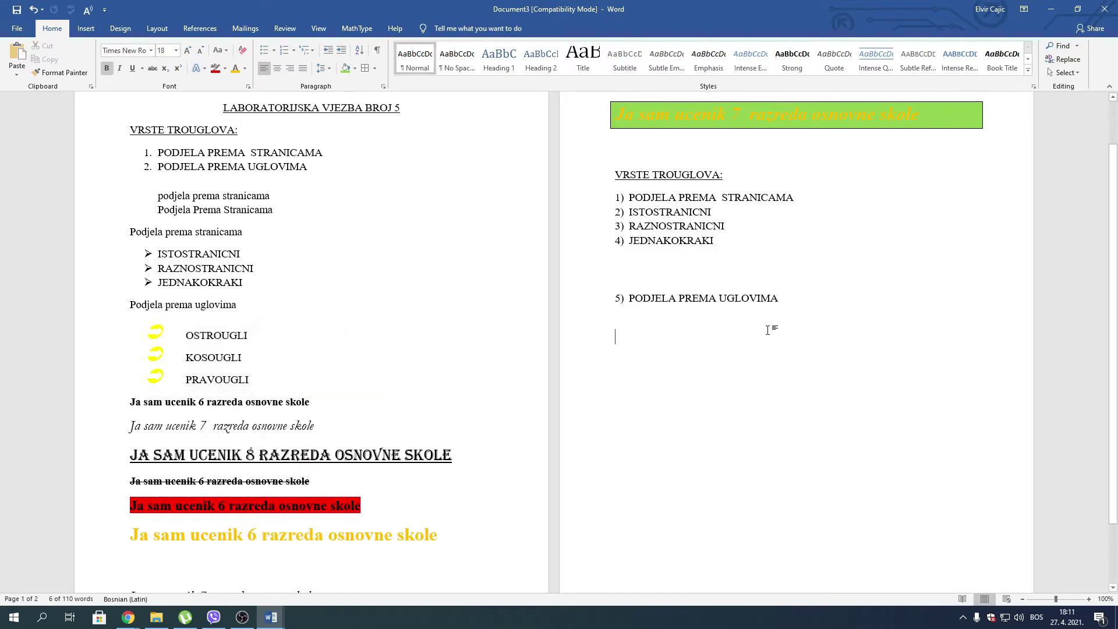
{"action": "key", "text": "ctrl+v"}
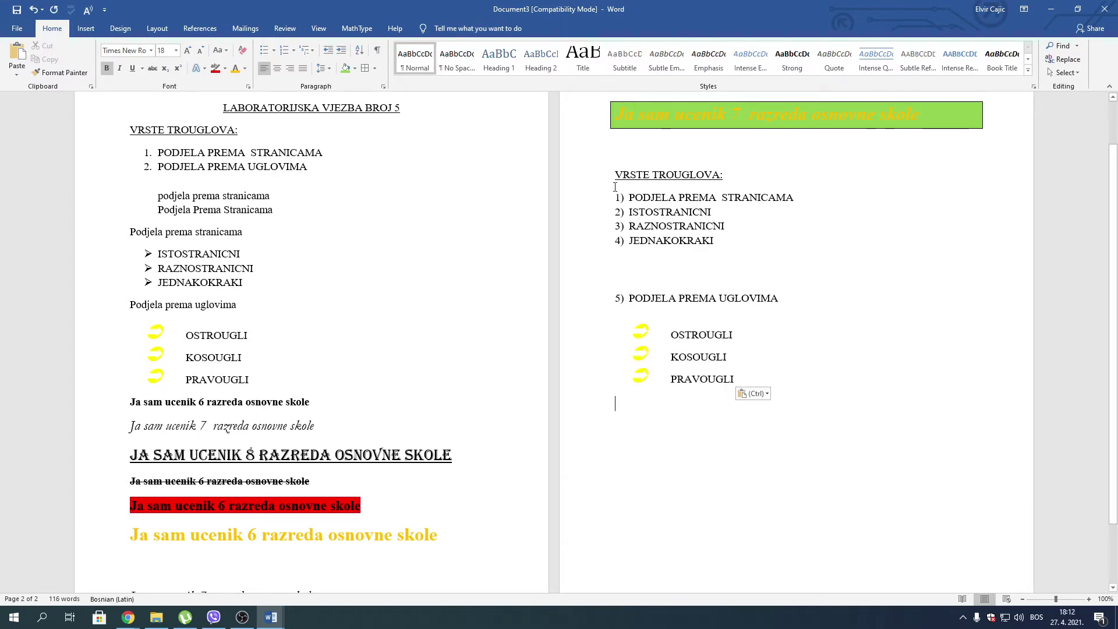
Clear the right-page list's numbering and reapply 1) a) i) multilevel numbering
{"action": "mouse_move", "coordinate": [614, 194]}
{"action": "left_mouse_down"}
{"action": "mouse_move", "coordinate": [711, 257]}
{"action": "mouse_move", "coordinate": [741, 379]}
{"action": "left_mouse_up"}
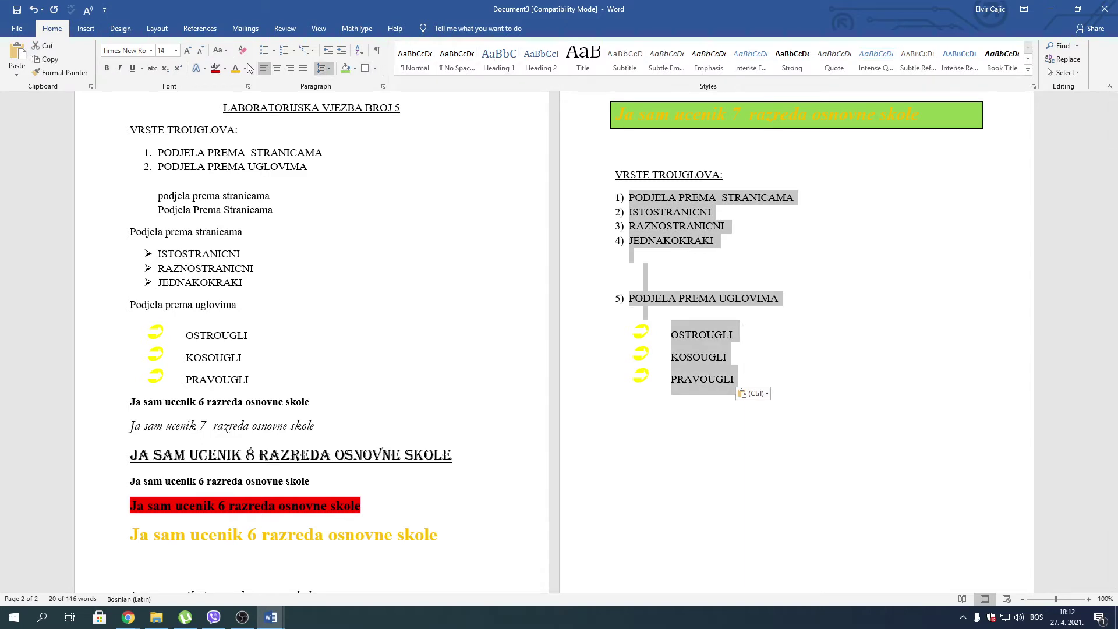
{"action": "left_click", "coordinate": [307, 53]}
{"action": "mouse_move", "coordinate": [323, 107]}
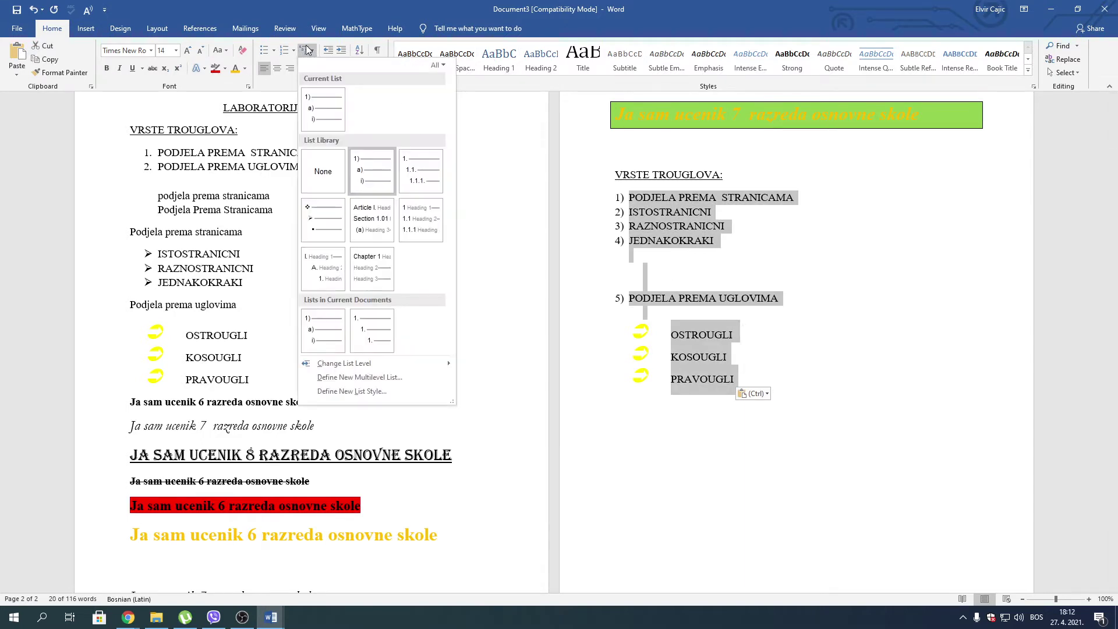
{"action": "left_click", "coordinate": [313, 120]}
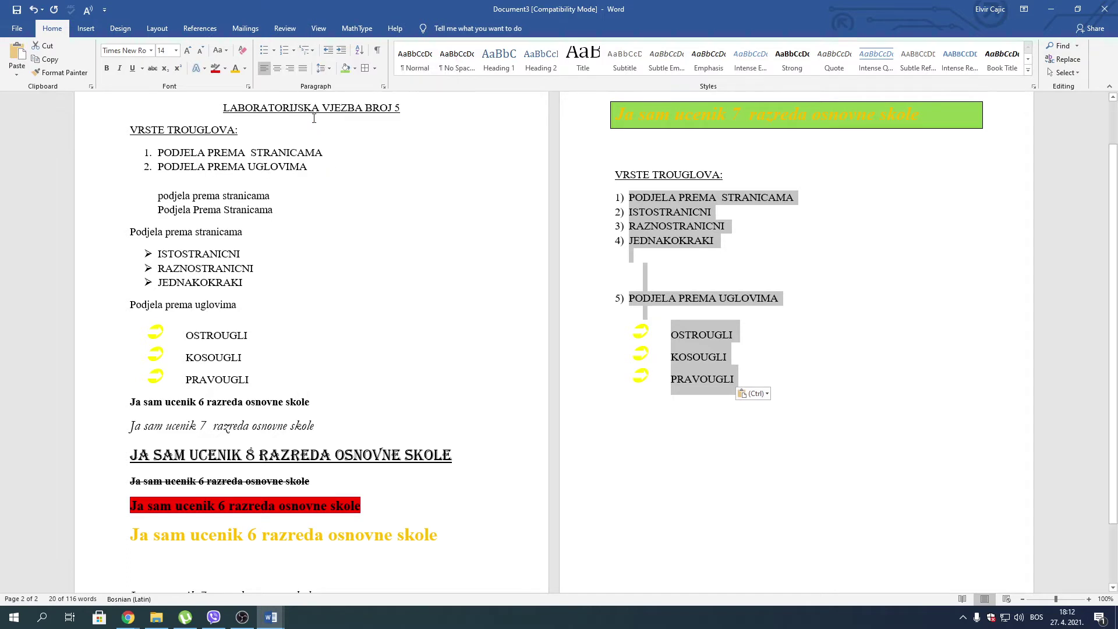
{"action": "left_click", "coordinate": [308, 51]}
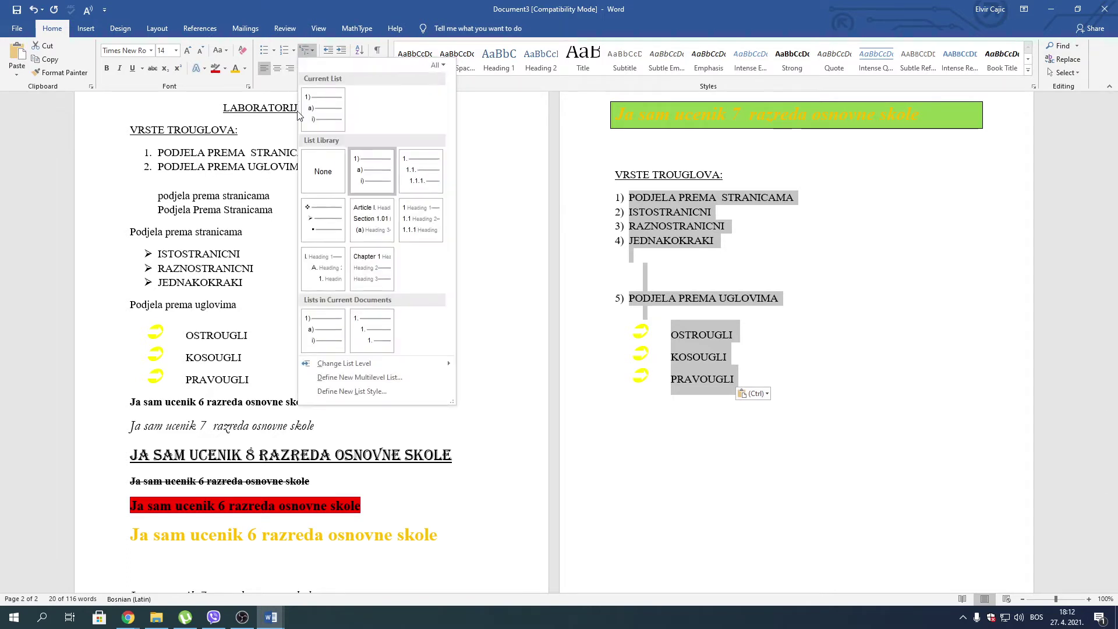
{"action": "left_click", "coordinate": [322, 172]}
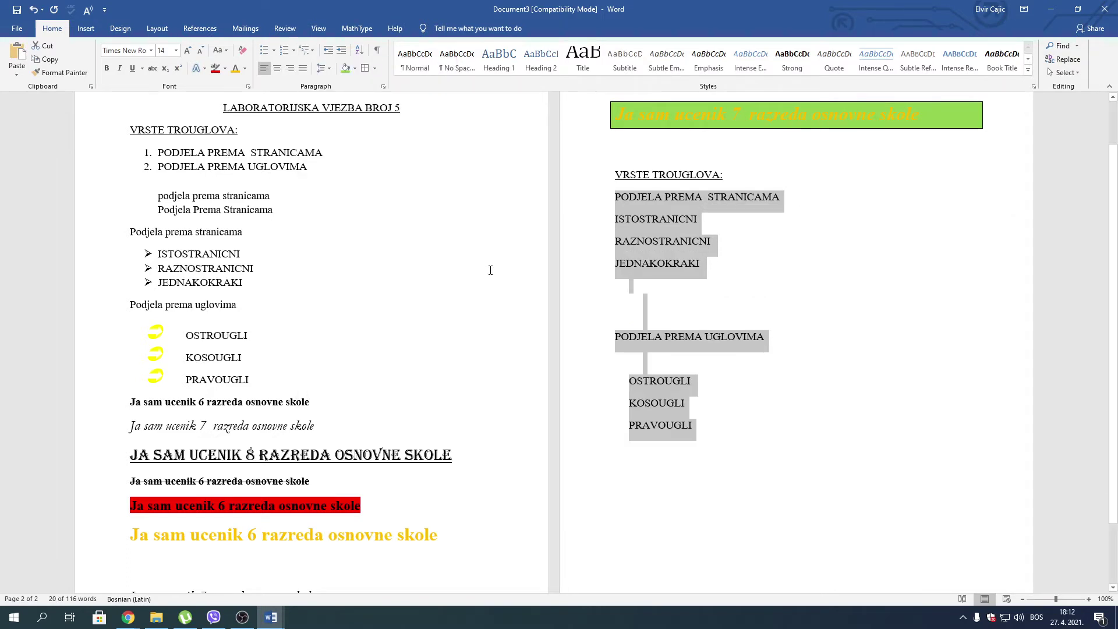
{"action": "left_click", "coordinate": [308, 51]}
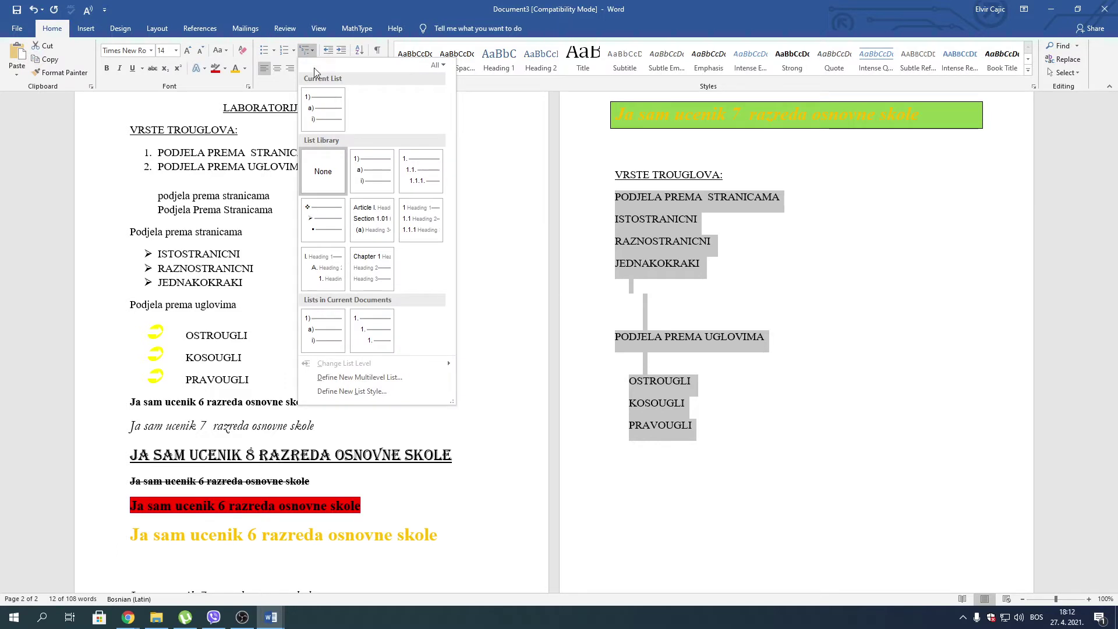
{"action": "left_click", "coordinate": [374, 178]}
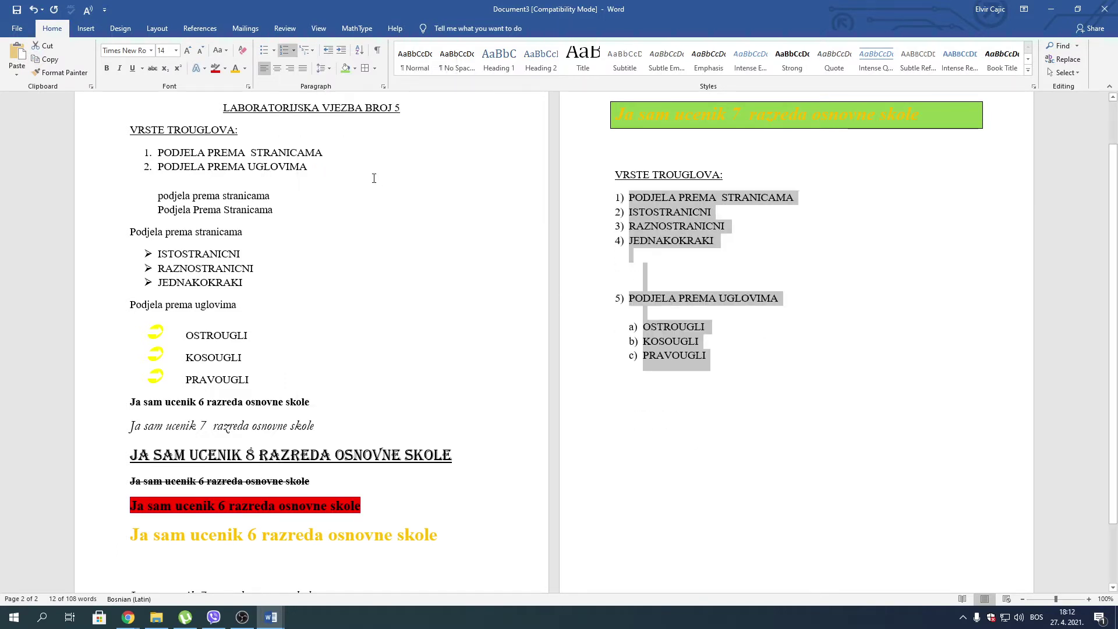
{"action": "left_click", "coordinate": [314, 52]}
{"action": "mouse_move", "coordinate": [323, 267]}
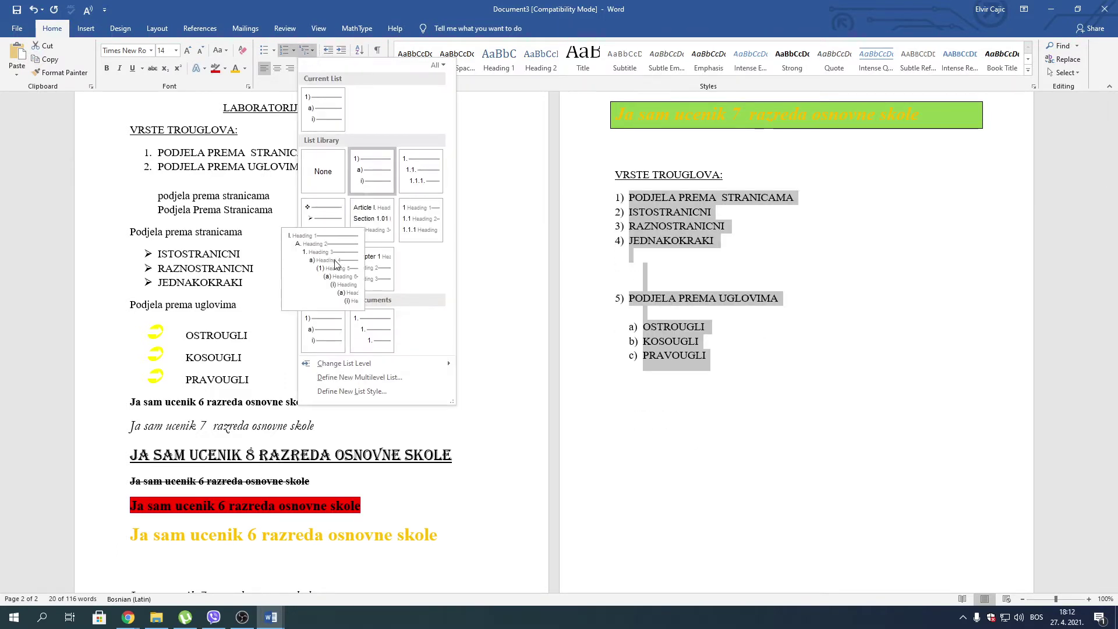
{"action": "left_click", "coordinate": [325, 336]}
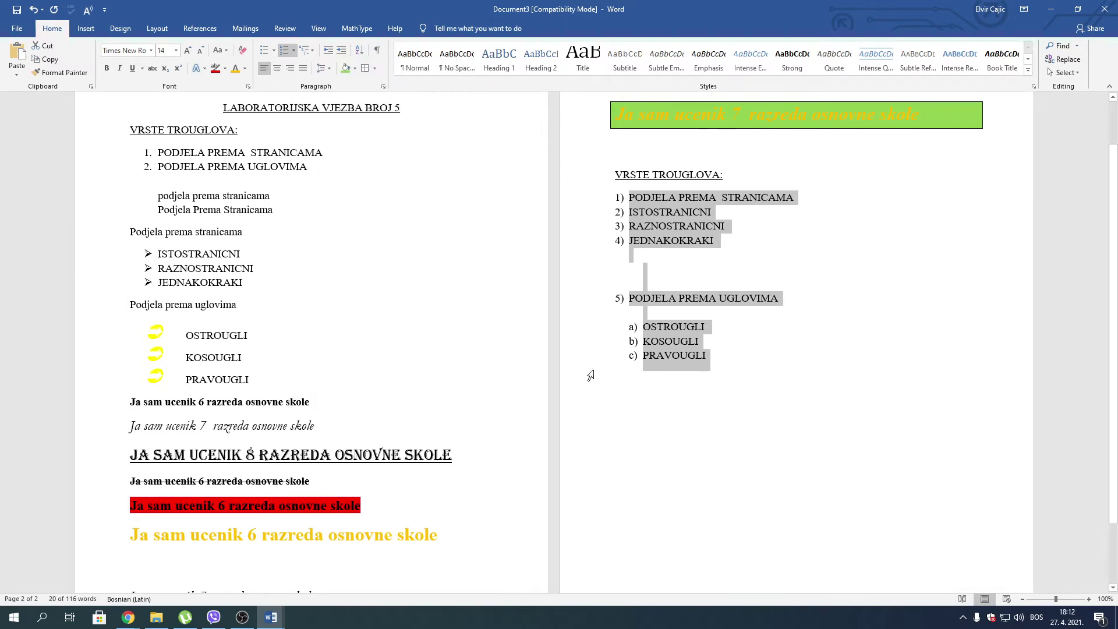
{"action": "left_click", "coordinate": [645, 312]}
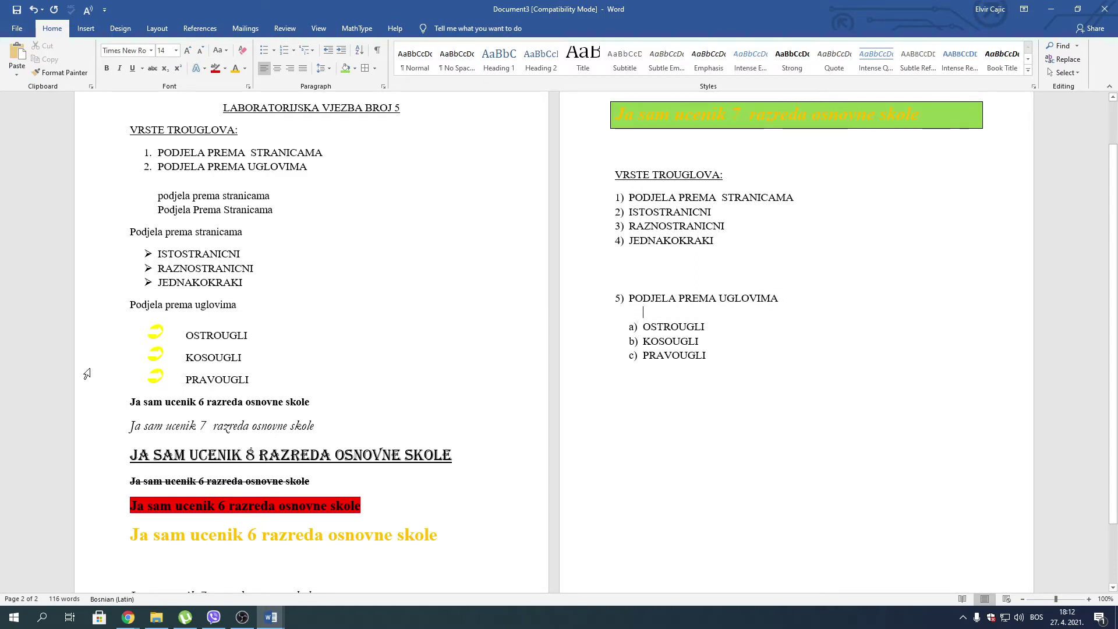
Delete items 2–4 and paste the three side-based types again under item 1)
{"action": "key", "text": "Delete"}
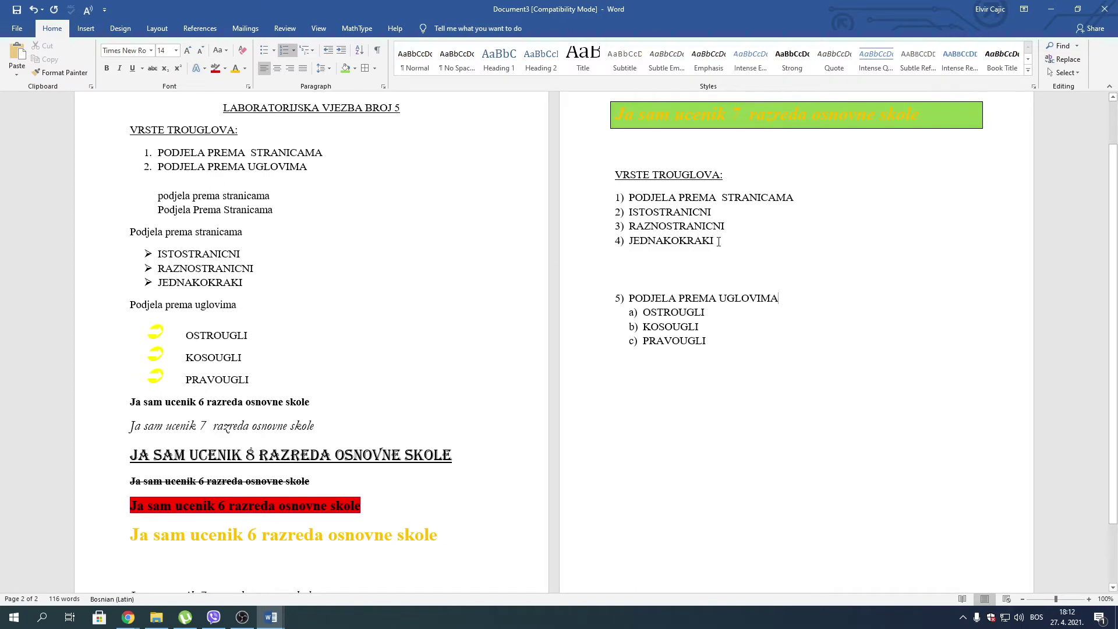
{"action": "left_click_drag", "start_coordinate": [718, 242], "coordinate": [589, 220]}
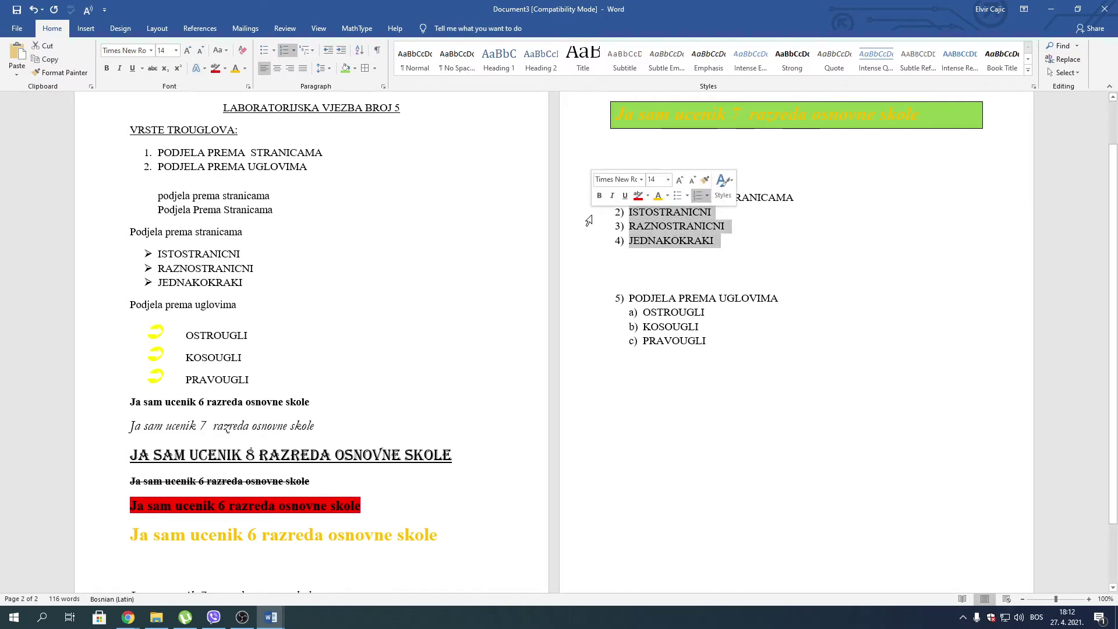
{"action": "key", "text": "Delete"}
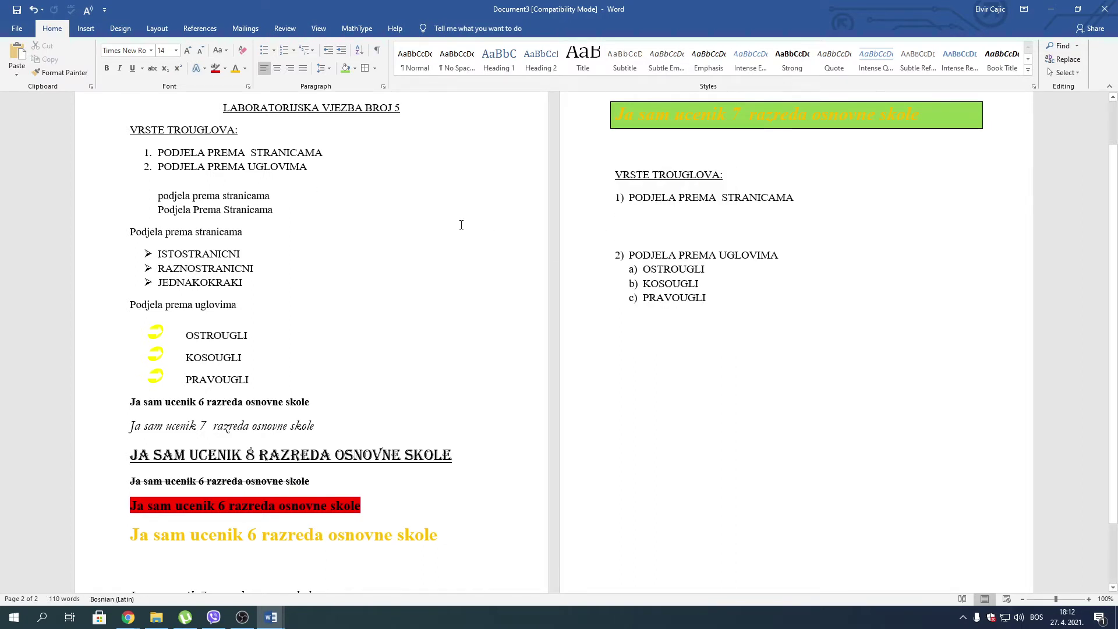
{"action": "left_click_drag", "start_coordinate": [243, 286], "coordinate": [157, 254]}
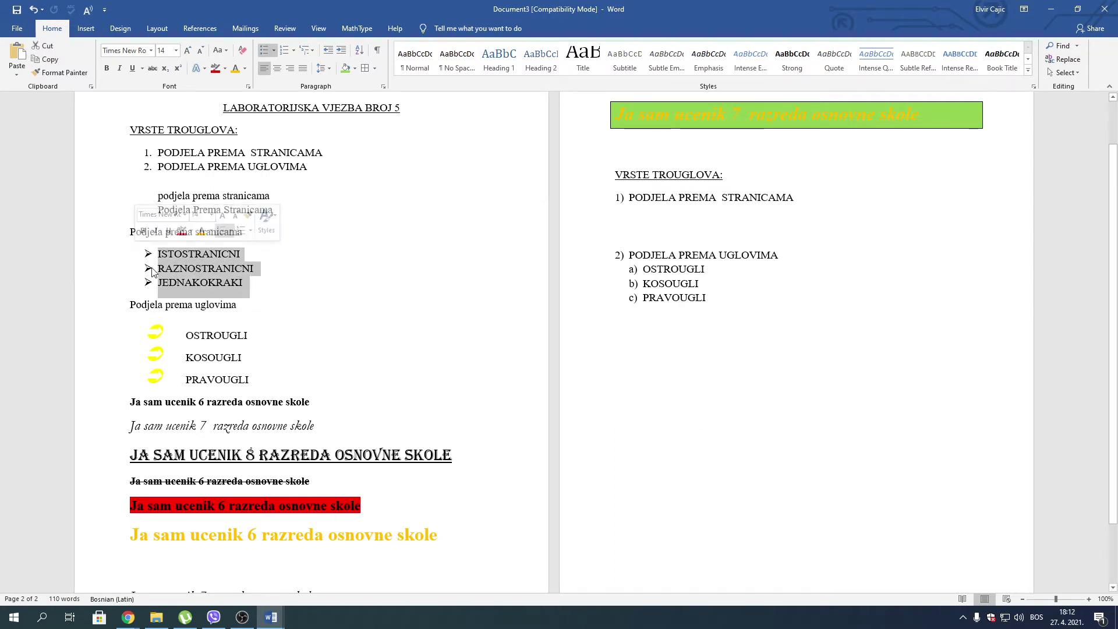
{"action": "right_click", "coordinate": [154, 269]}
{"action": "left_click", "coordinate": [187, 289]}
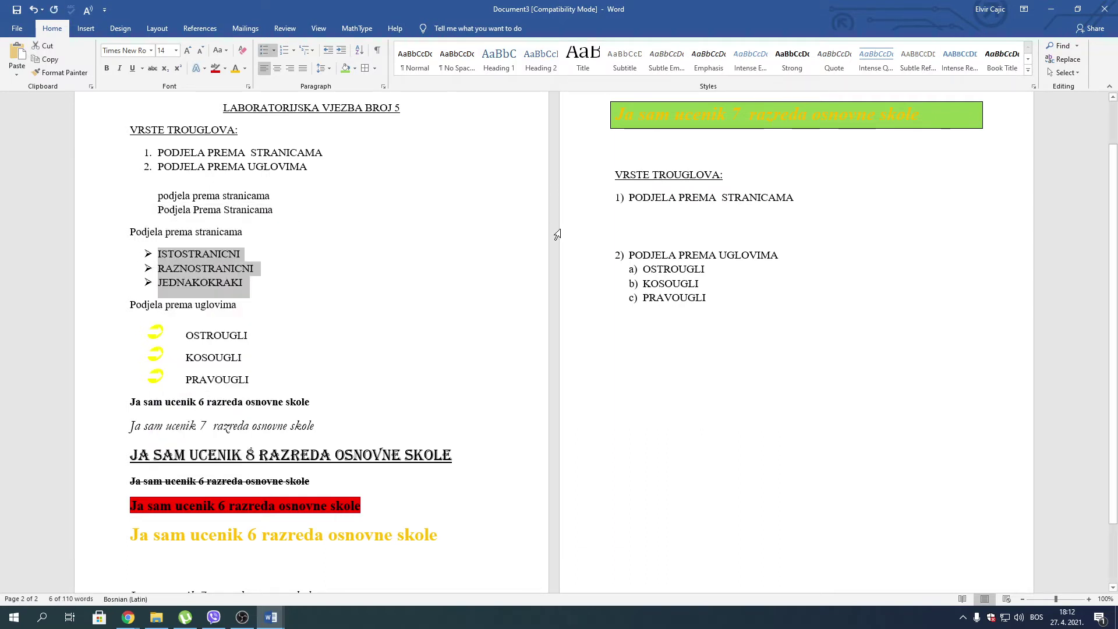
{"action": "left_click", "coordinate": [636, 229]}
{"action": "key", "text": "BackSpace"}
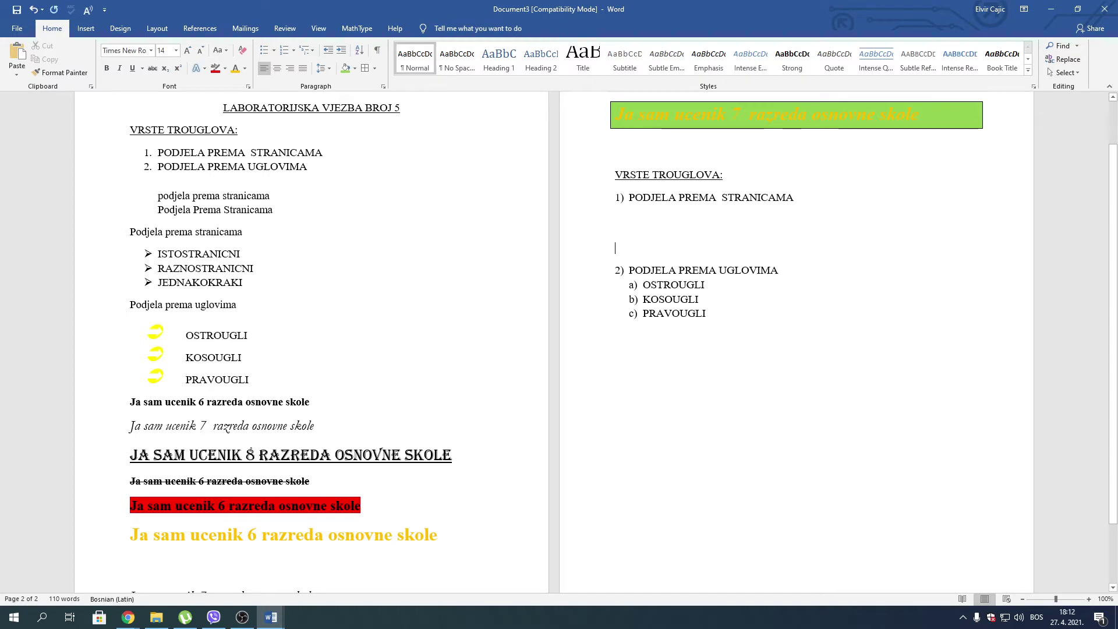
{"action": "key", "text": "BackSpace"}
{"action": "key", "text": "BackSpace"}
{"action": "key", "text": "ctrl+v"}
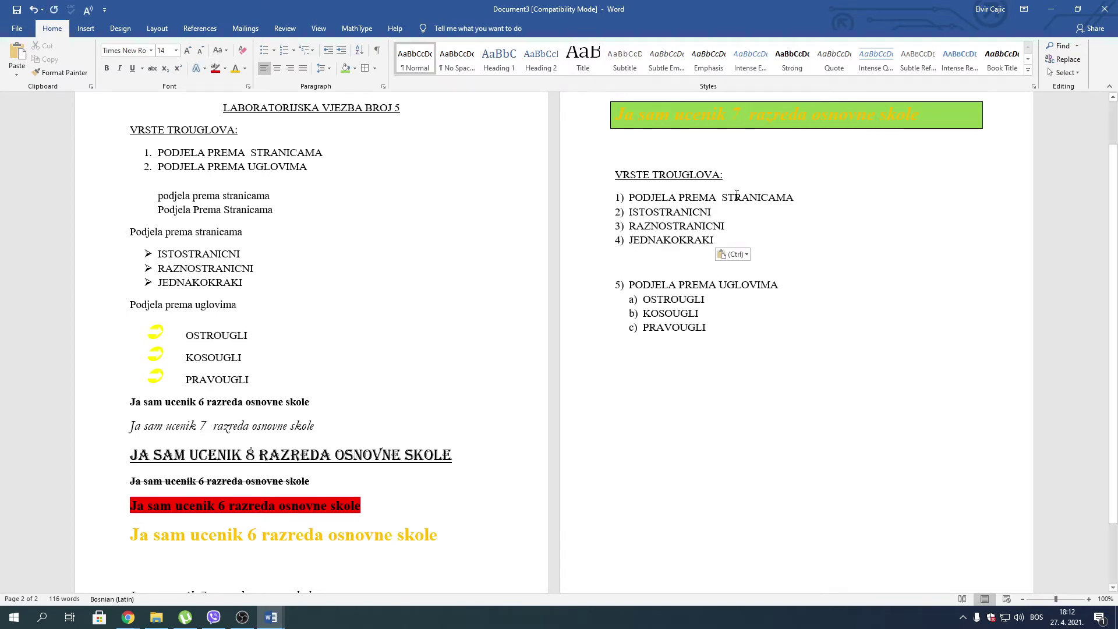
Replace the pasted items' numbering with ❖ bullets
{"action": "left_click_drag", "start_coordinate": [722, 255], "coordinate": [612, 214]}
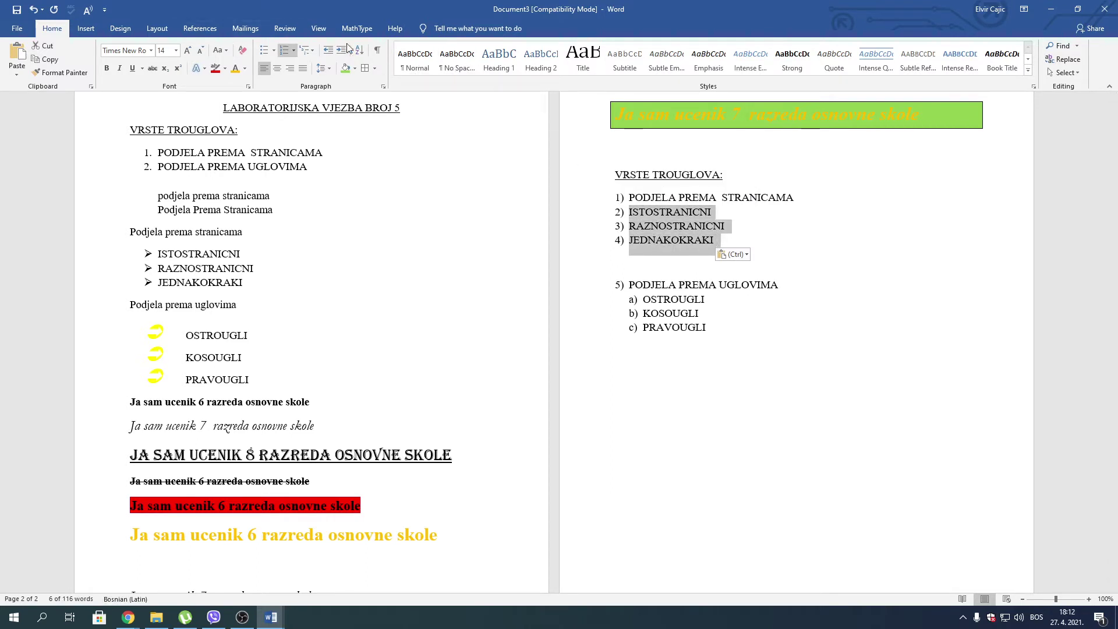
{"action": "left_click", "coordinate": [314, 51]}
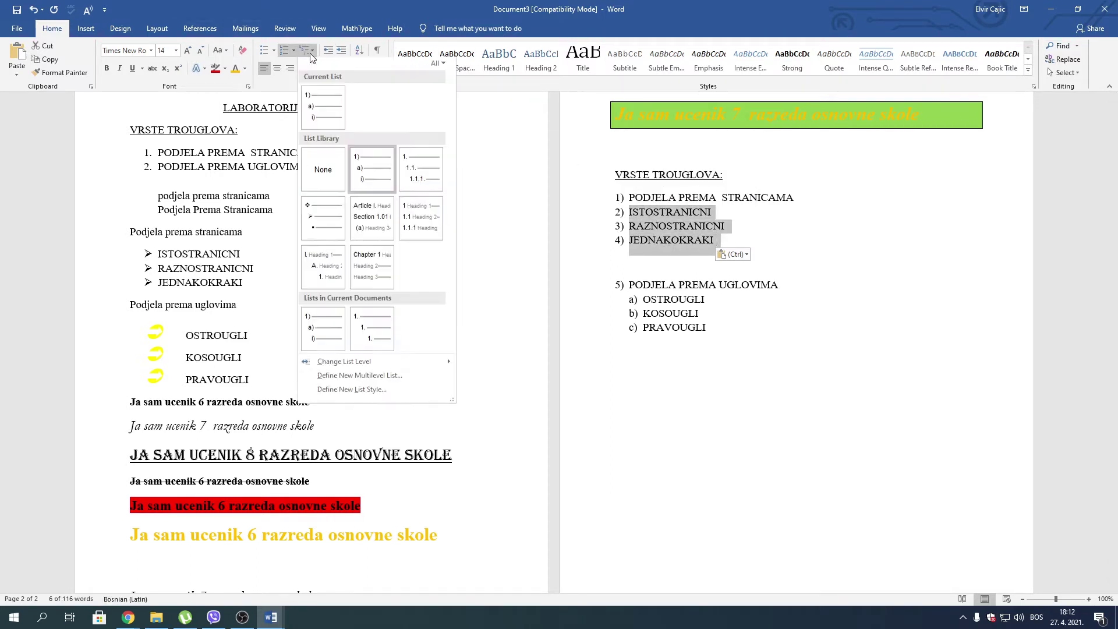
{"action": "left_click", "coordinate": [319, 165]}
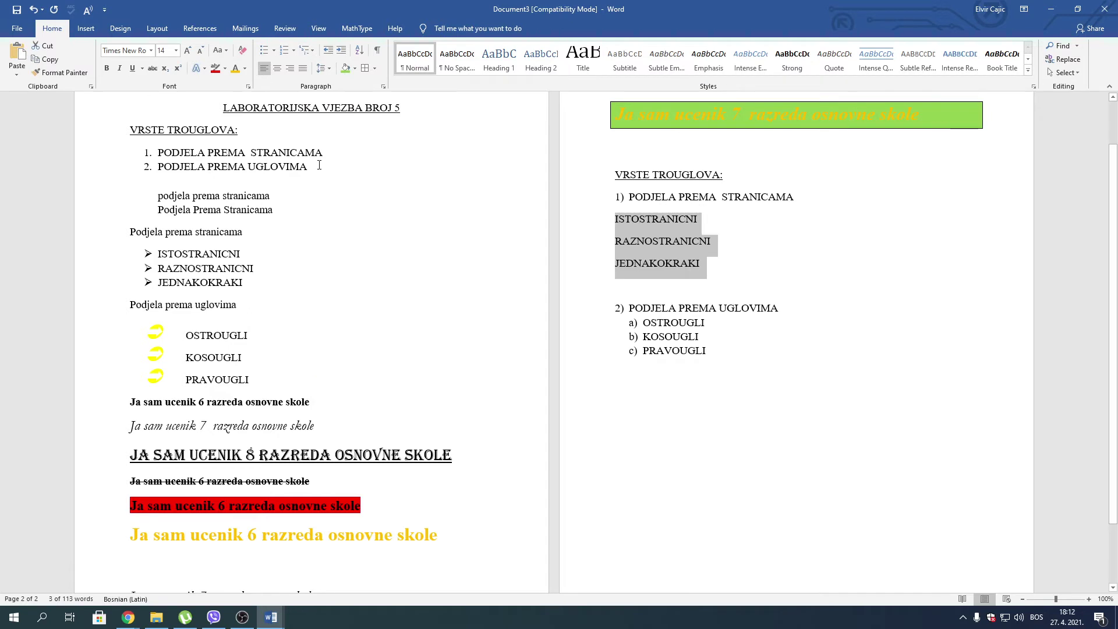
{"action": "left_click", "coordinate": [275, 50]}
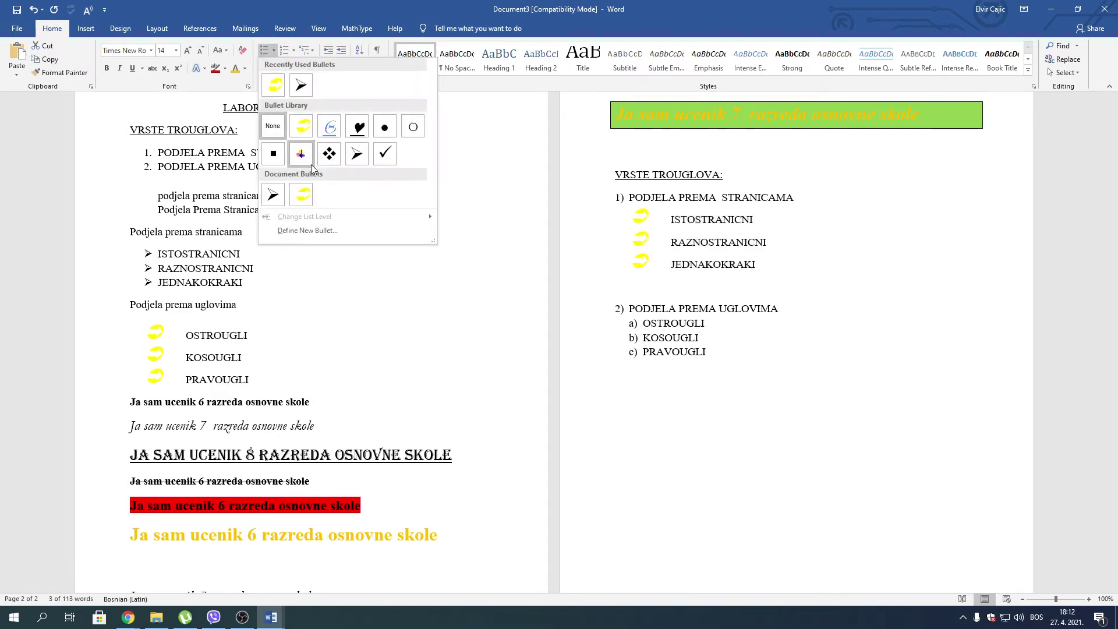
{"action": "left_click", "coordinate": [337, 167]}
{"action": "key", "text": "ctrl+z"}
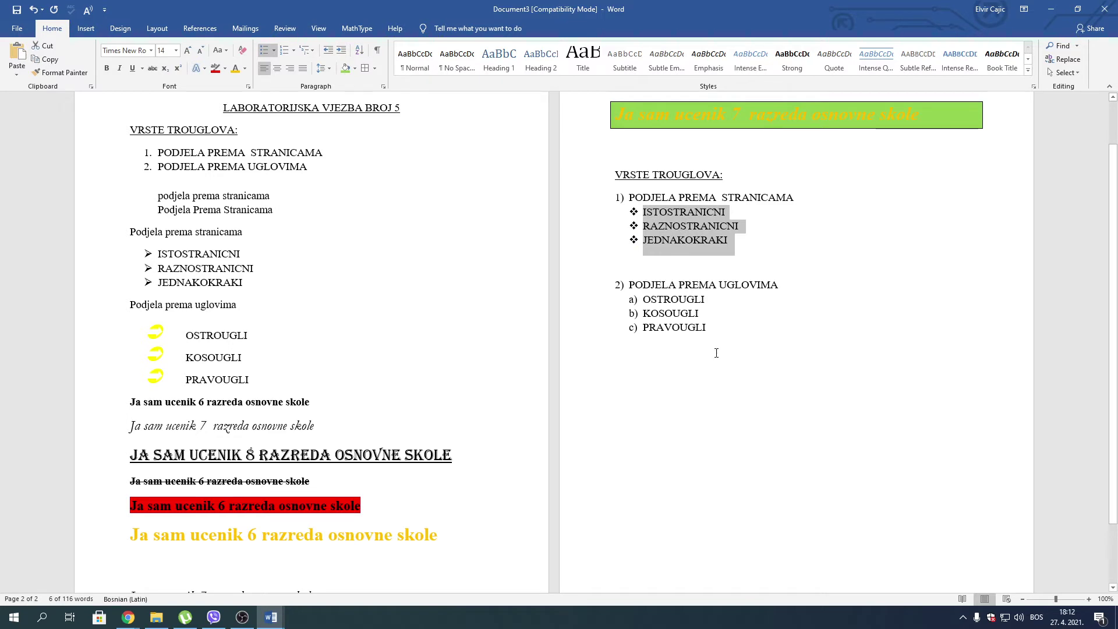
Remove the blank line under JEDNAKOKRAKI and the stray d) item after PRAVOUGLI
{"action": "left_click", "coordinate": [716, 352]}
{"action": "left_click", "coordinate": [613, 262]}
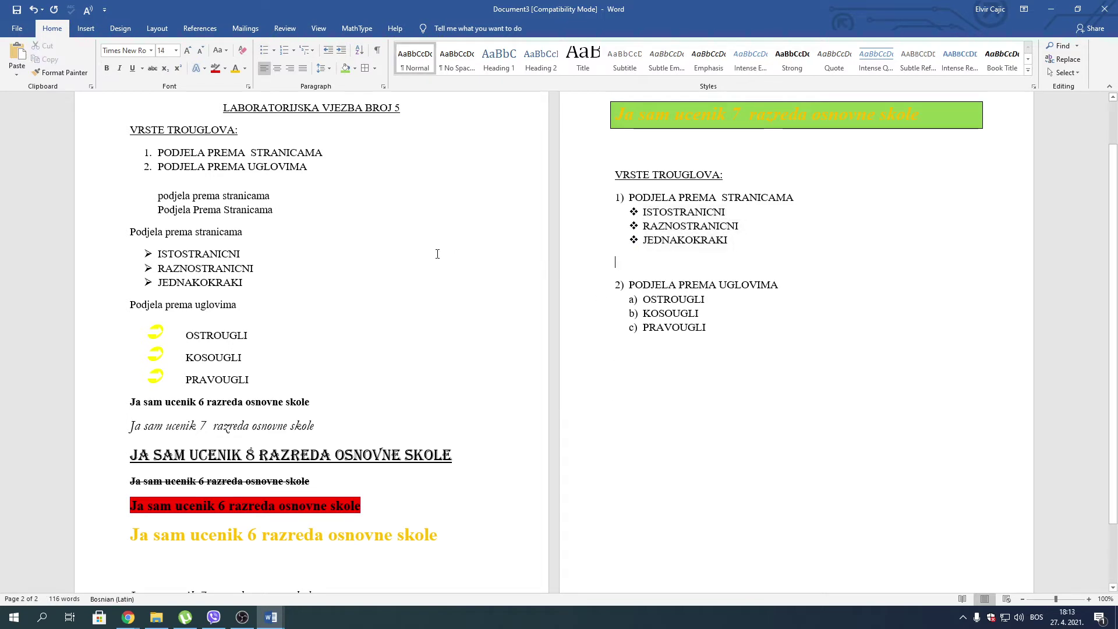
{"action": "key", "text": "BackSpace"}
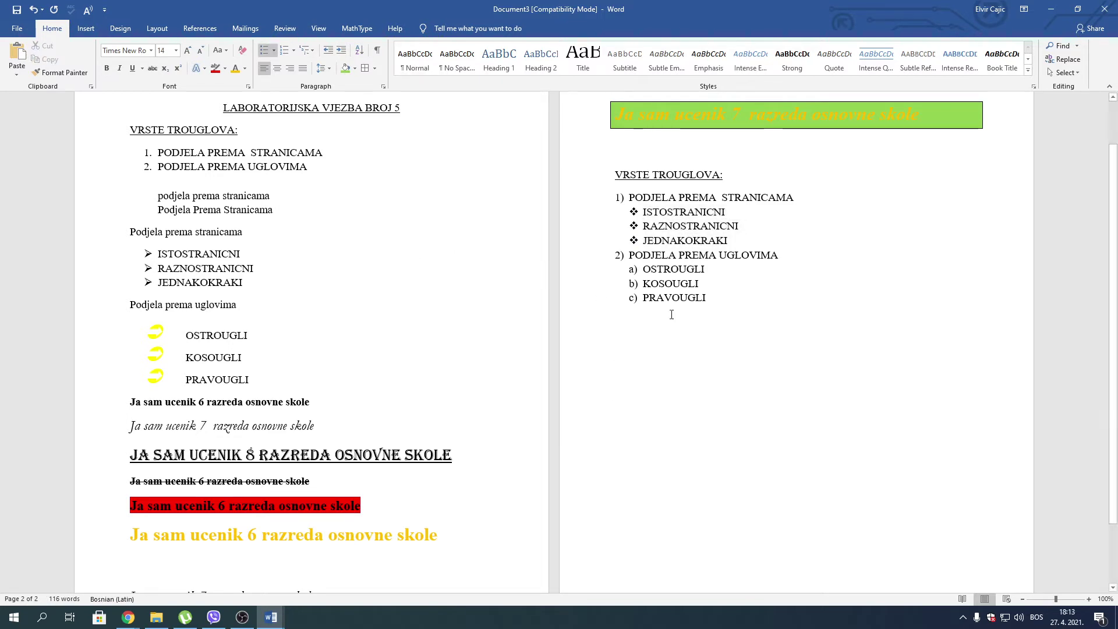
{"action": "left_click", "coordinate": [744, 305]}
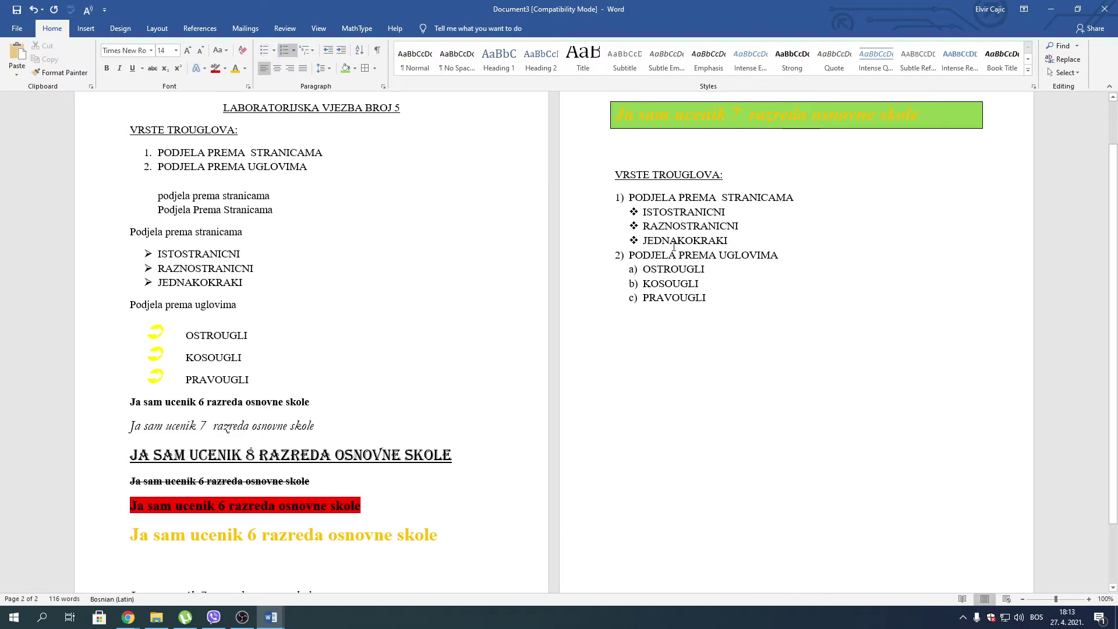
{"action": "key", "text": "Return"}
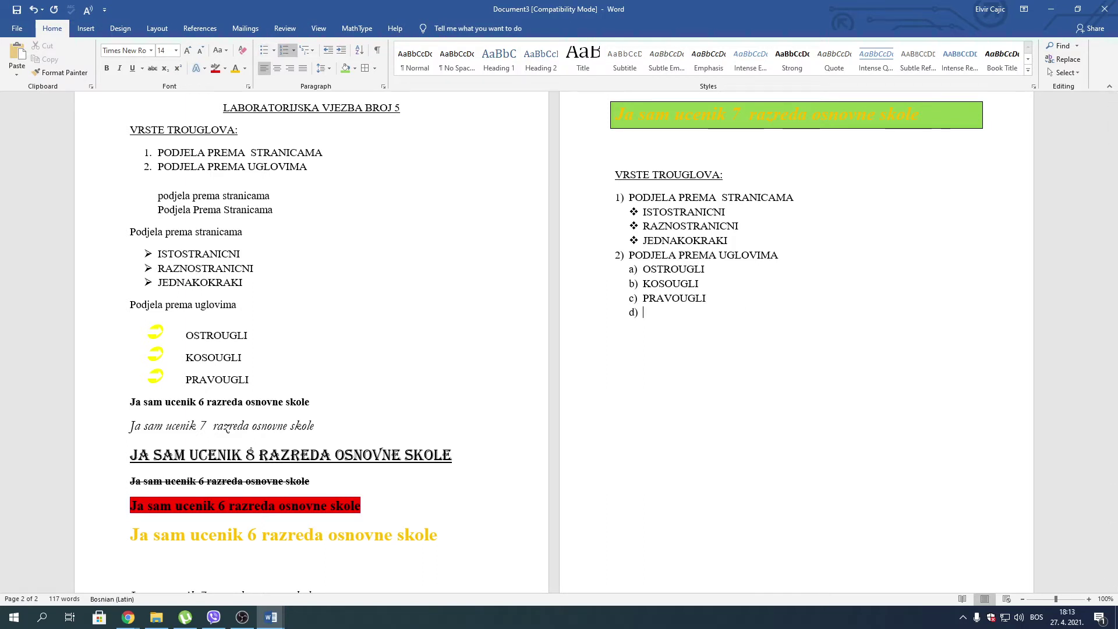
{"action": "key", "text": "BackSpace"}
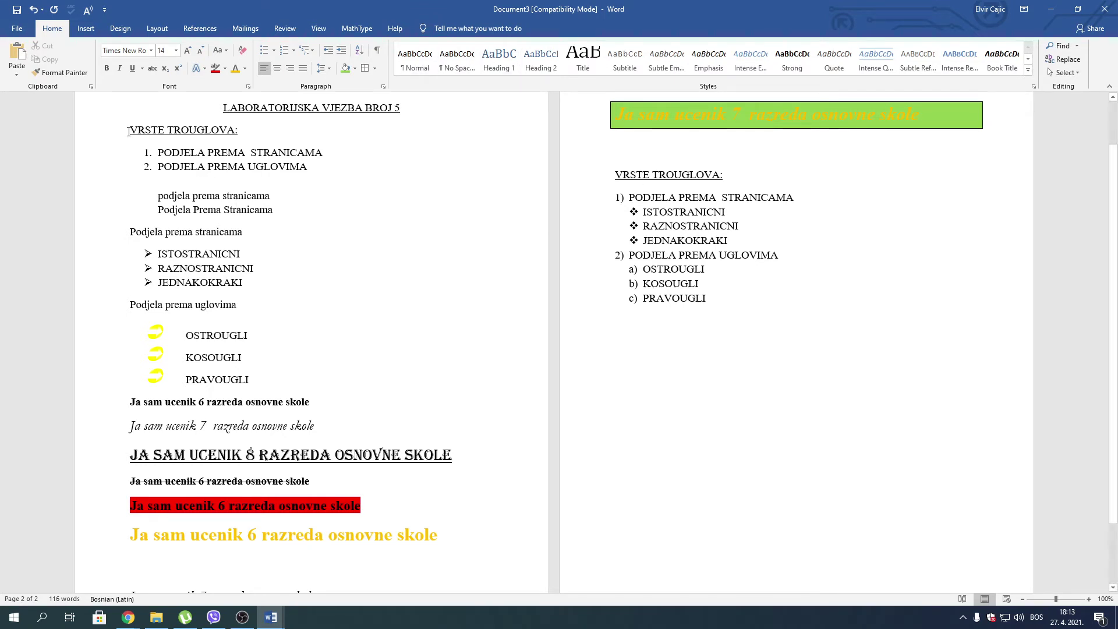
Modify Heading 1 to black, centred Algerian text that updates automatically
{"action": "left_click_drag", "start_coordinate": [128, 134], "coordinate": [247, 135]}
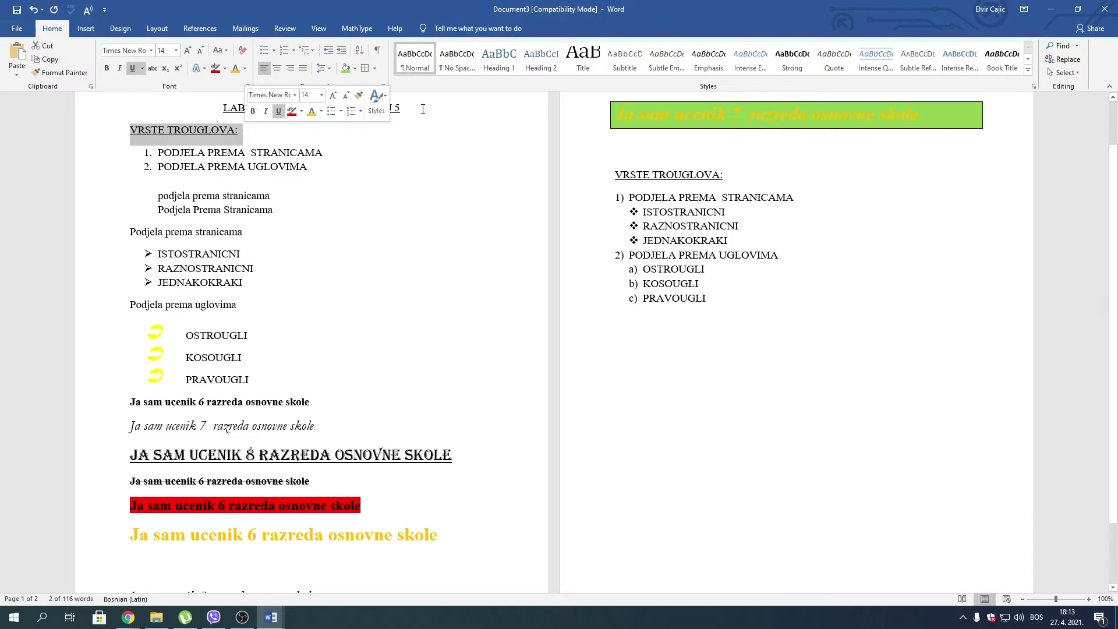
{"action": "right_click", "coordinate": [508, 62]}
{"action": "left_click", "coordinate": [536, 85]}
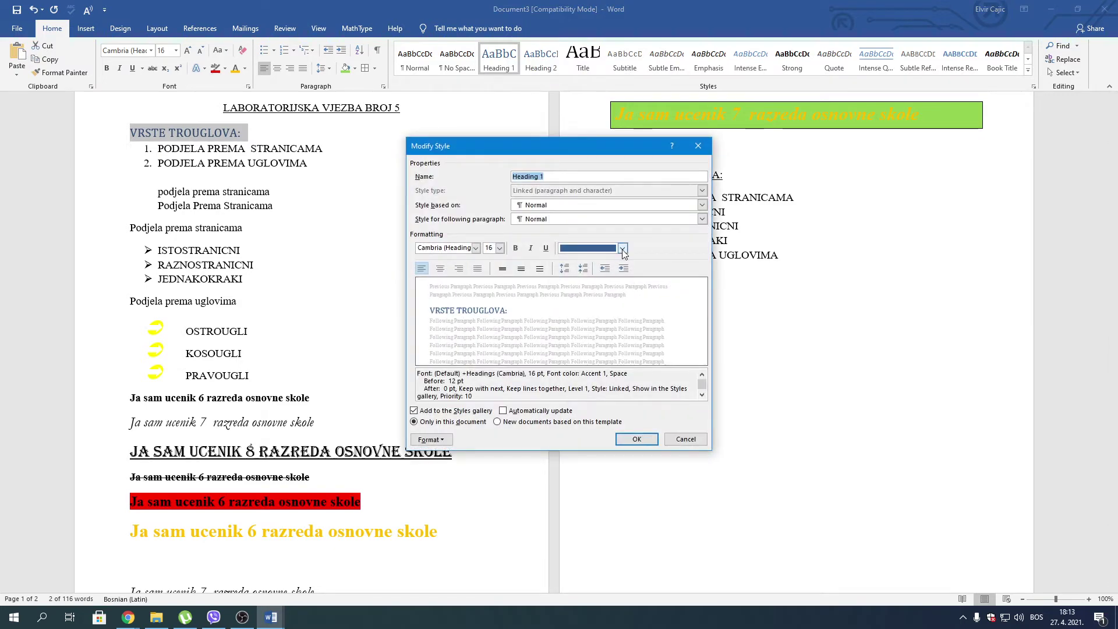
{"action": "left_click", "coordinate": [623, 250]}
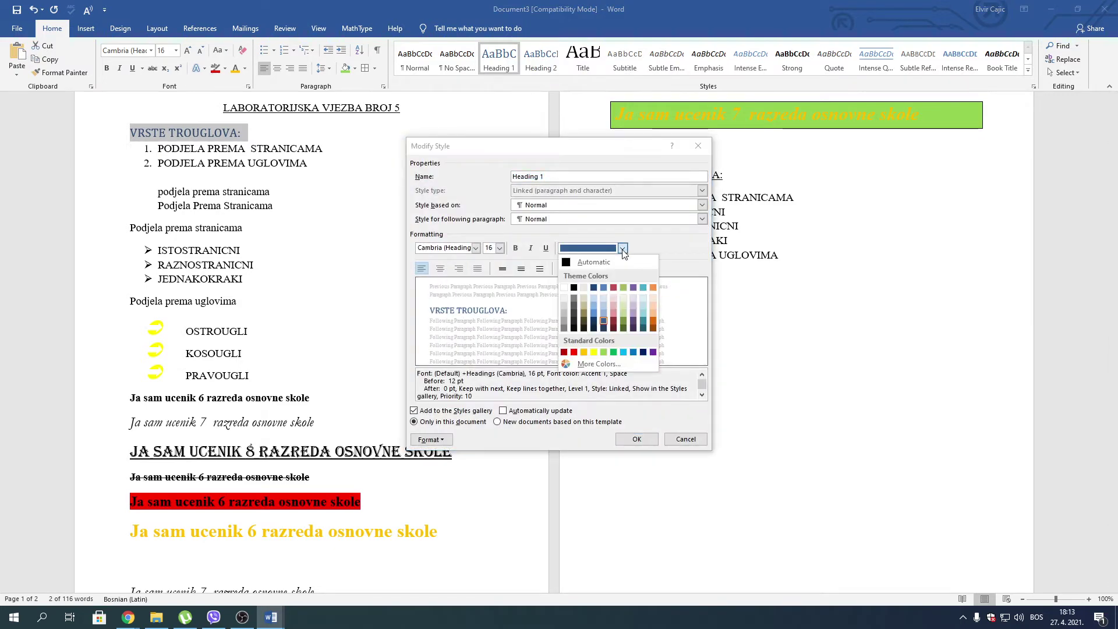
{"action": "left_click", "coordinate": [575, 287]}
{"action": "left_click", "coordinate": [473, 249]}
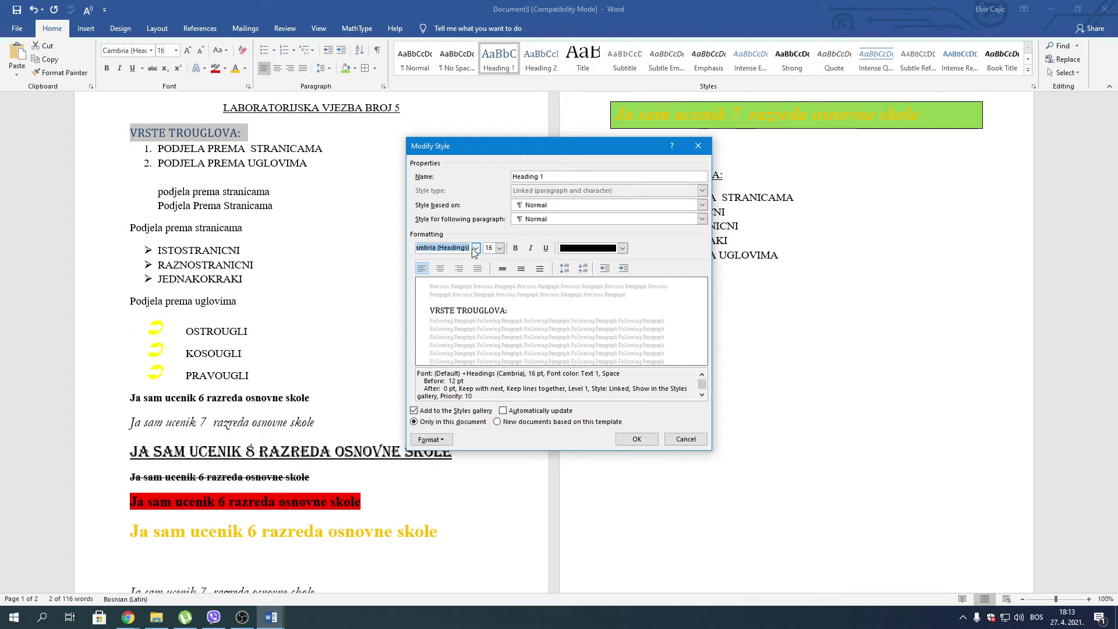
{"action": "left_click", "coordinate": [475, 248]}
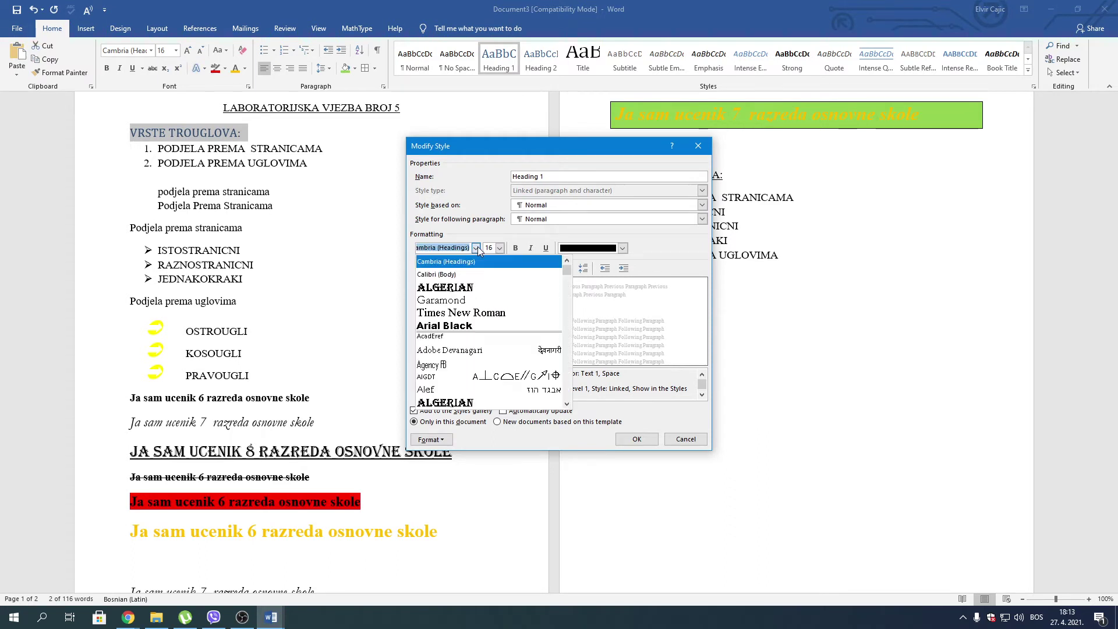
{"action": "left_click", "coordinate": [466, 287]}
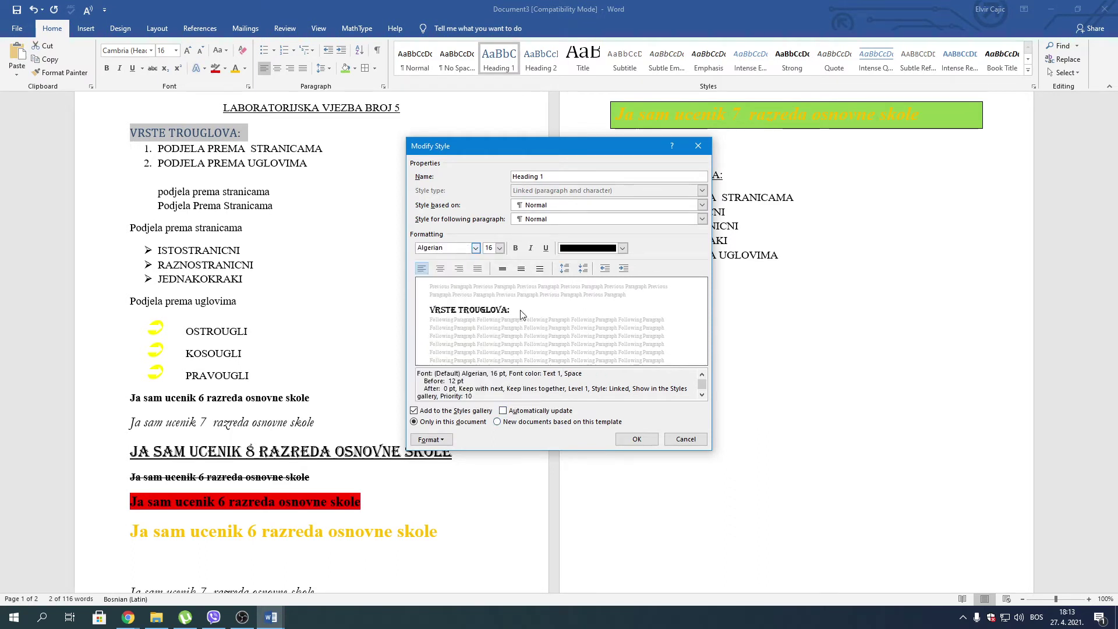
{"action": "left_click", "coordinate": [440, 269]}
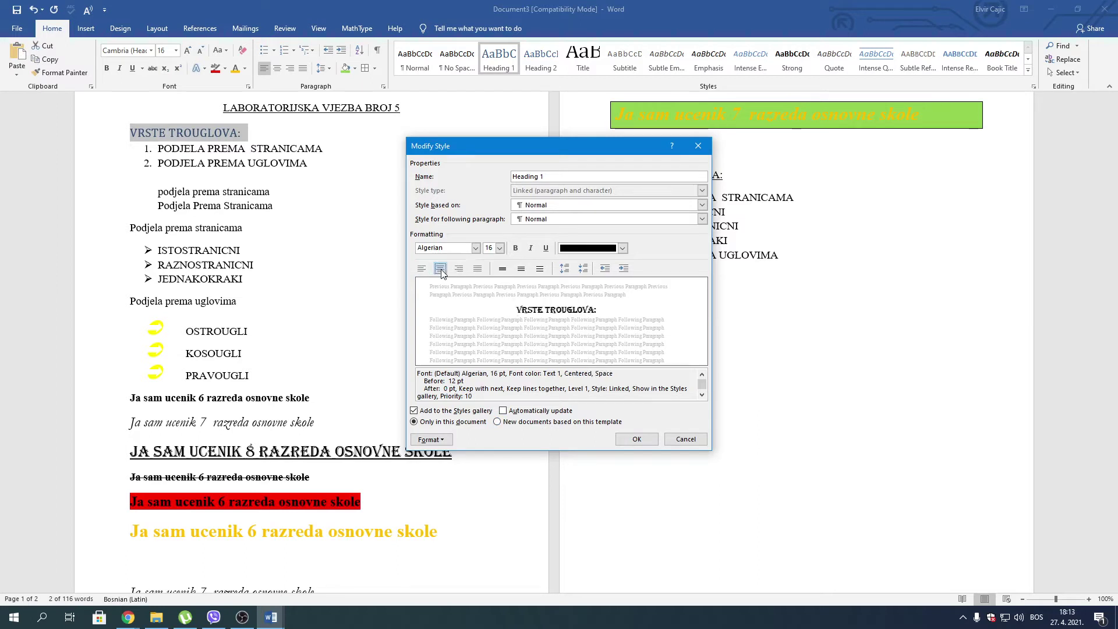
{"action": "left_click", "coordinate": [523, 411]}
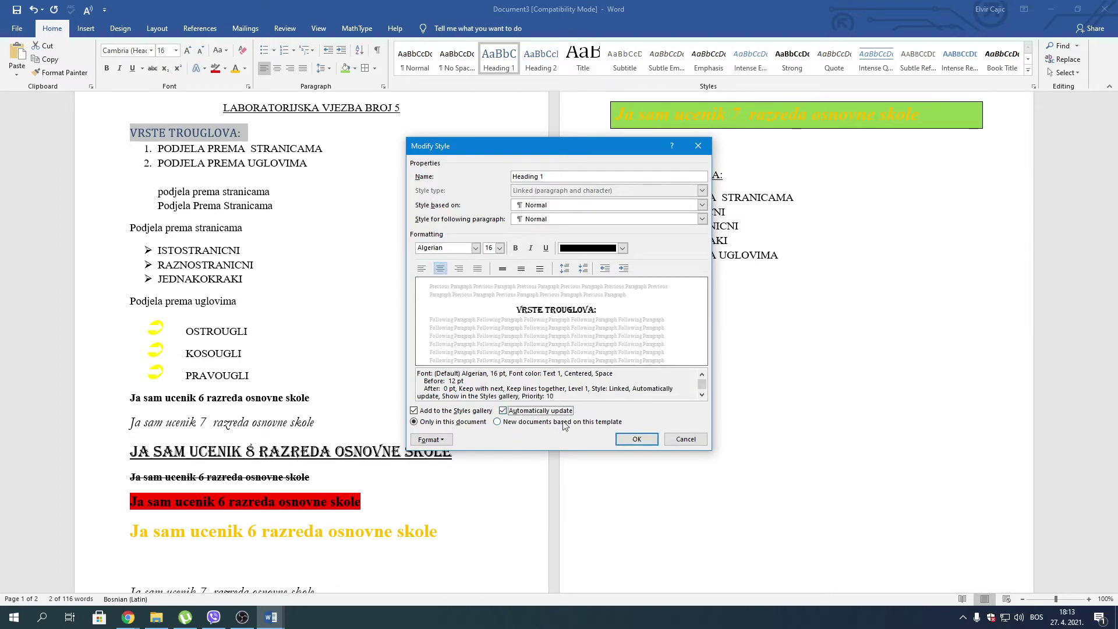
{"action": "left_click", "coordinate": [639, 441]}
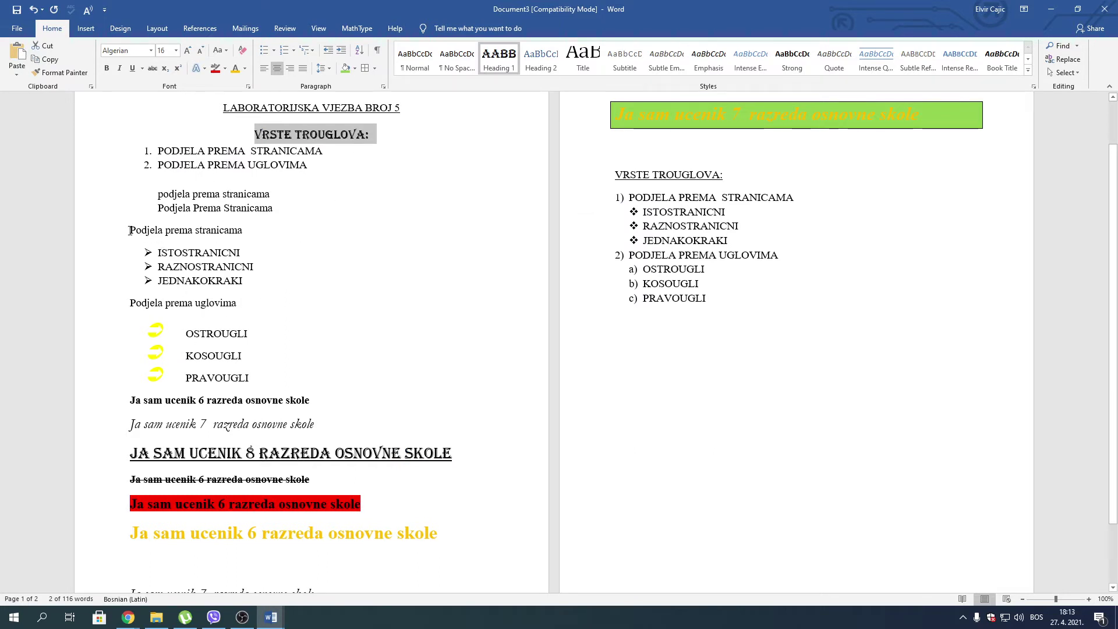
Apply Heading 1 to the 'Podjela prema stranicama' and 'Podjela prema uglovima' lines
{"action": "left_click_drag", "start_coordinate": [130, 230], "coordinate": [245, 230]}
{"action": "left_click", "coordinate": [492, 64]}
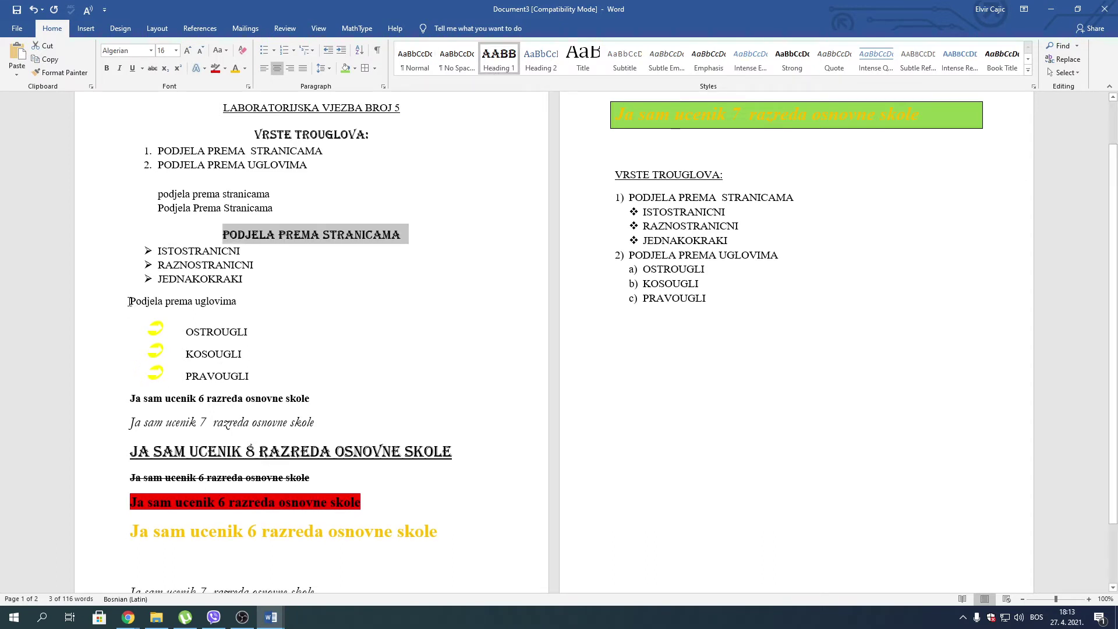
{"action": "left_click_drag", "start_coordinate": [129, 301], "coordinate": [241, 302]}
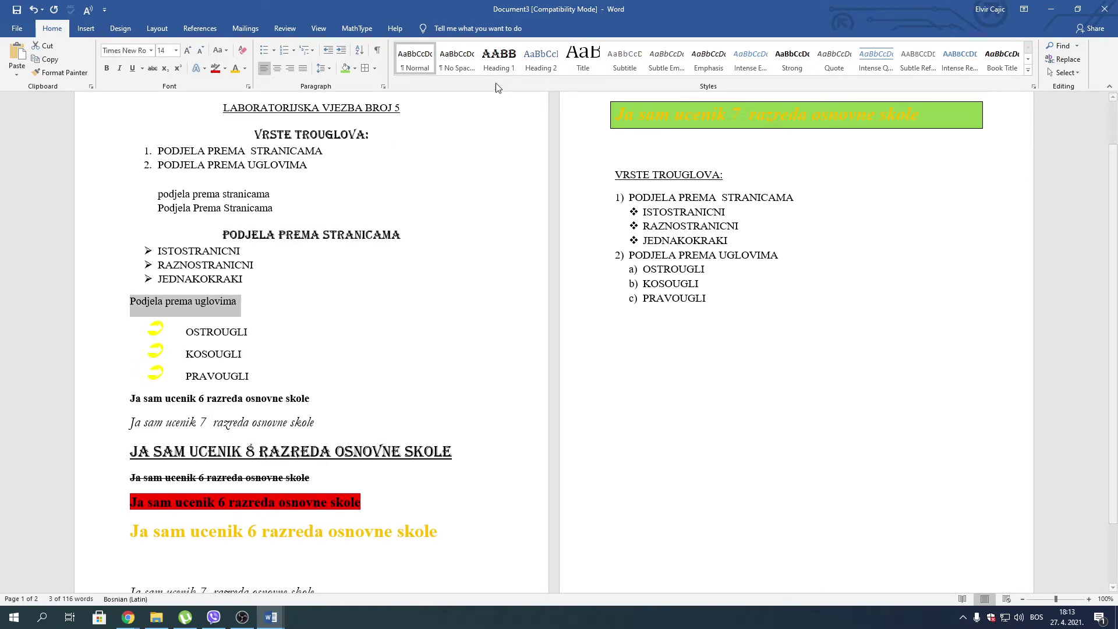
{"action": "left_click", "coordinate": [498, 59]}
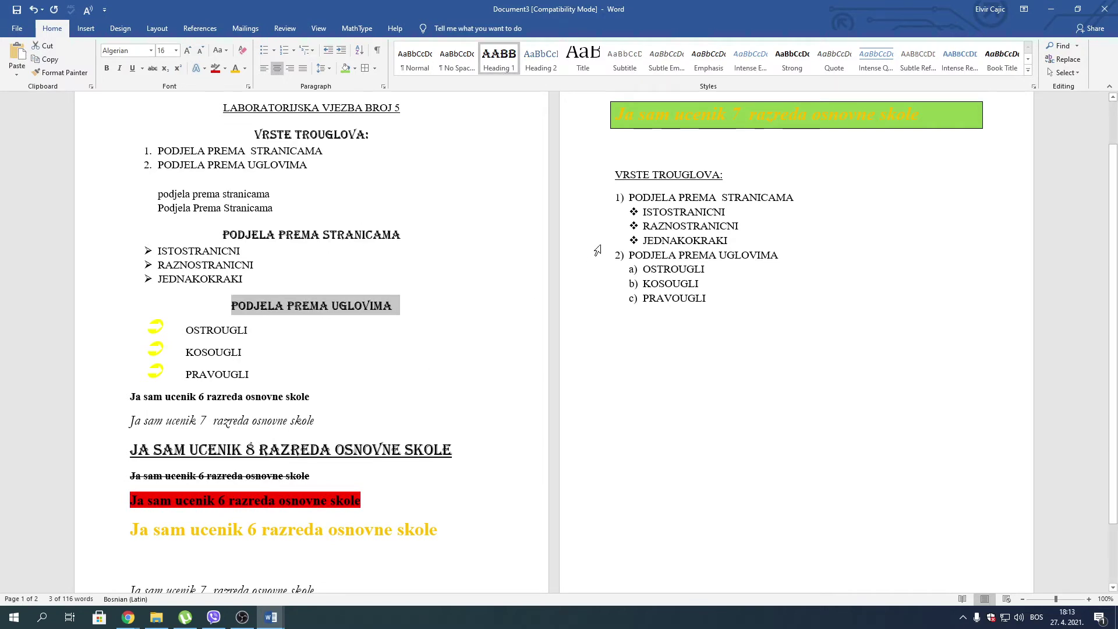
{"action": "left_click", "coordinate": [737, 364]}
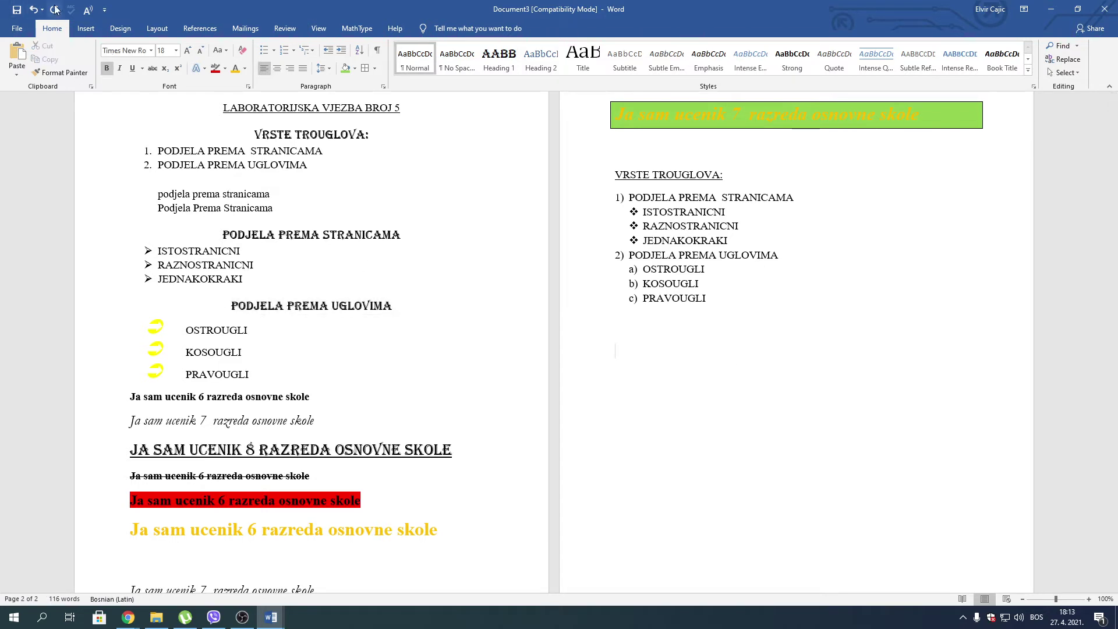
{"action": "left_click", "coordinate": [150, 32]}
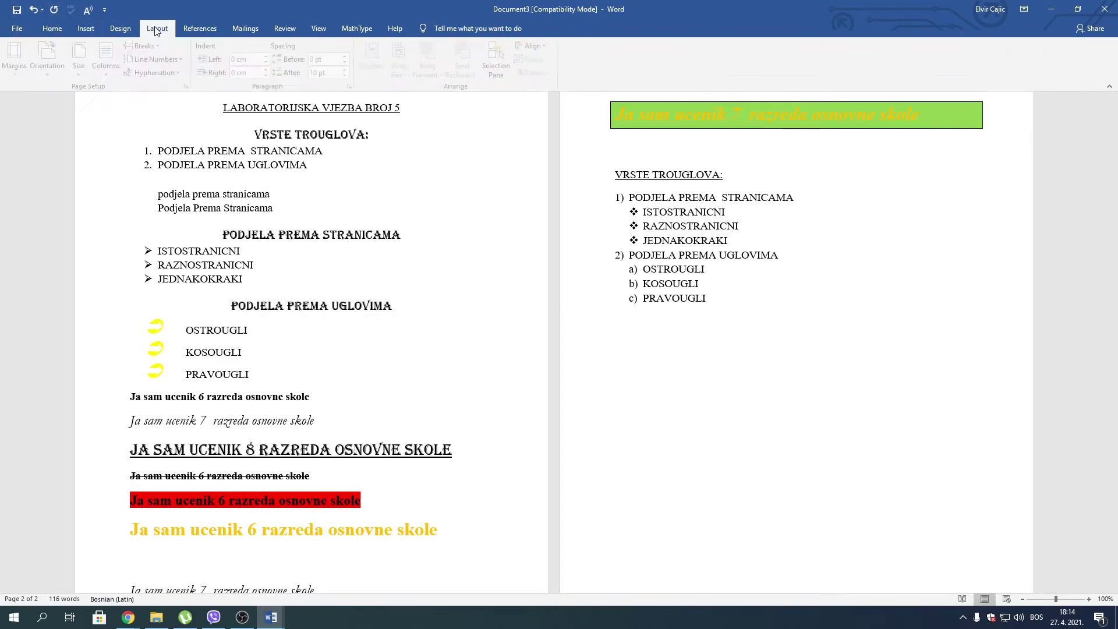
Insert an Automatic Table 1 table of contents below the list on page 2
{"action": "left_click", "coordinate": [204, 30]}
{"action": "left_click", "coordinate": [34, 69]}
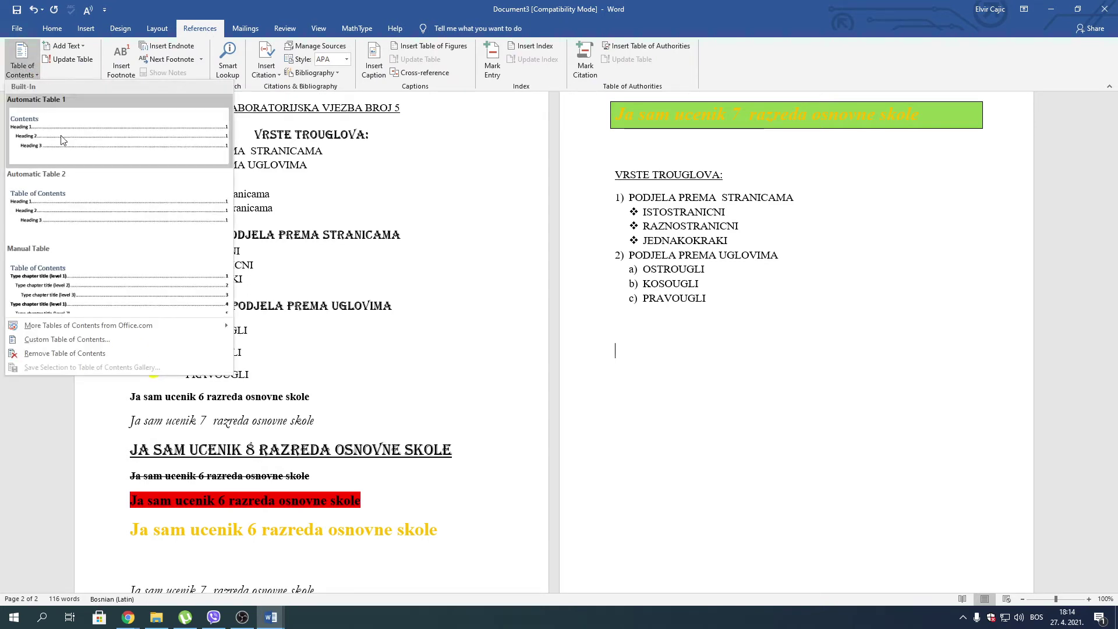
{"action": "left_click", "coordinate": [58, 140]}
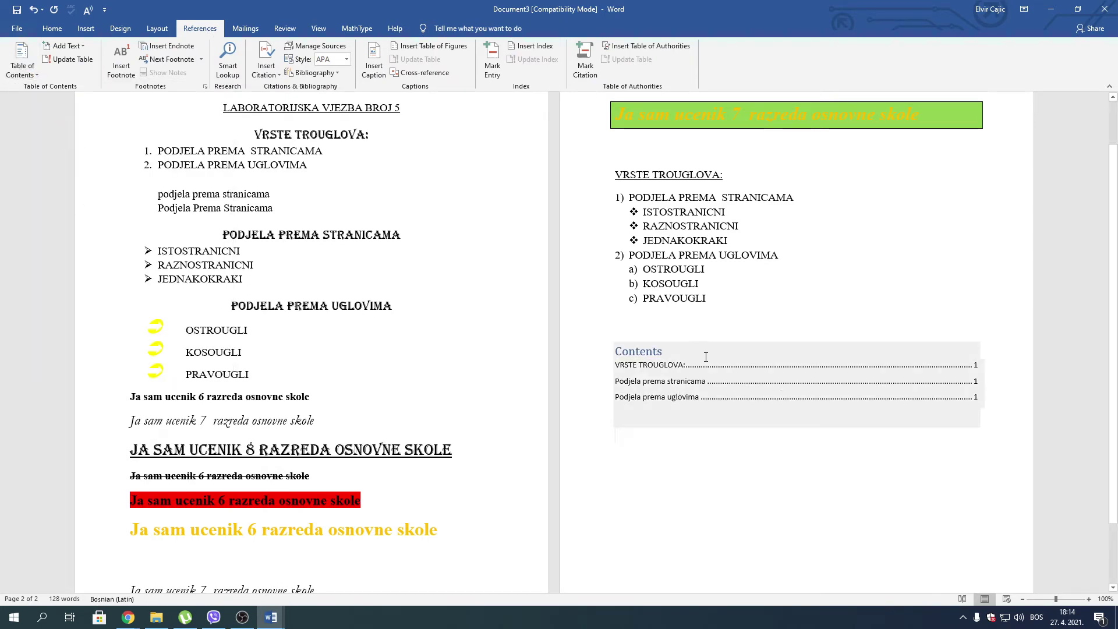
Replace the default 'Contents' title with 'KARATAK SADRŽAJ'
{"action": "left_click", "coordinate": [671, 351]}
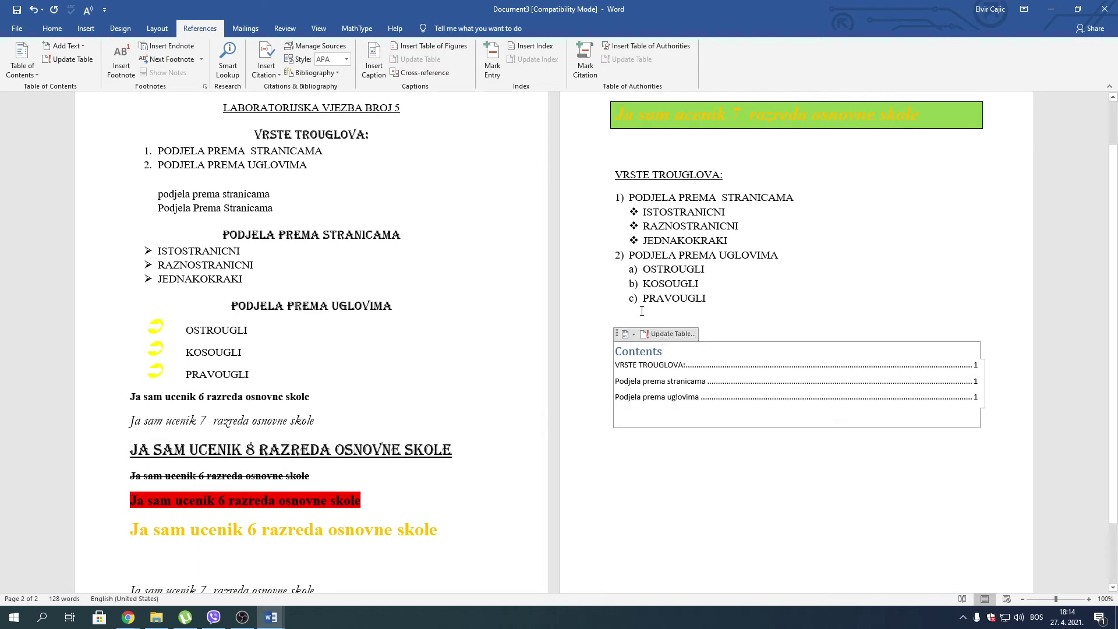
{"action": "key", "text": "BackSpace"}
{"action": "key", "text": "BackSpace"}
{"action": "key", "text": "BackSpace"}
{"action": "key", "text": "BackSpace"}
{"action": "key", "text": "BackSpace"}
{"action": "key", "text": "BackSpace"}
{"action": "key", "text": "BackSpace"}
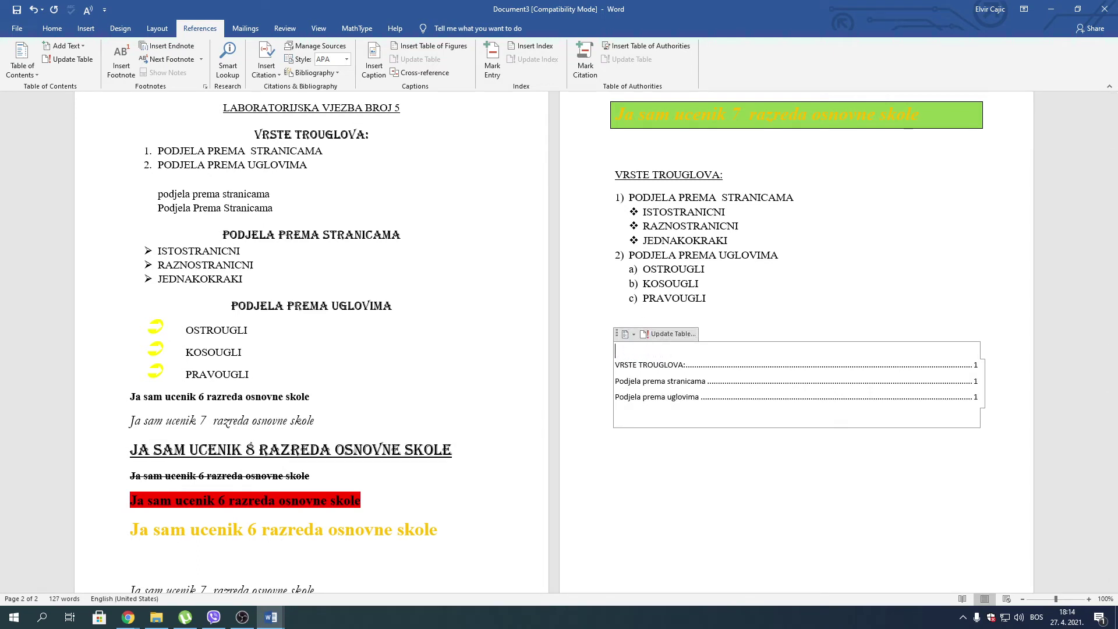
{"action": "type", "text": "kratra"}
{"action": "key", "text": "BackSpace"}
{"action": "key", "text": "BackSpace"}
{"action": "key", "text": "BackSpace"}
{"action": "type", "text": "KARATAK SADR"}
{"action": "type", "text": "ŽAJ"}
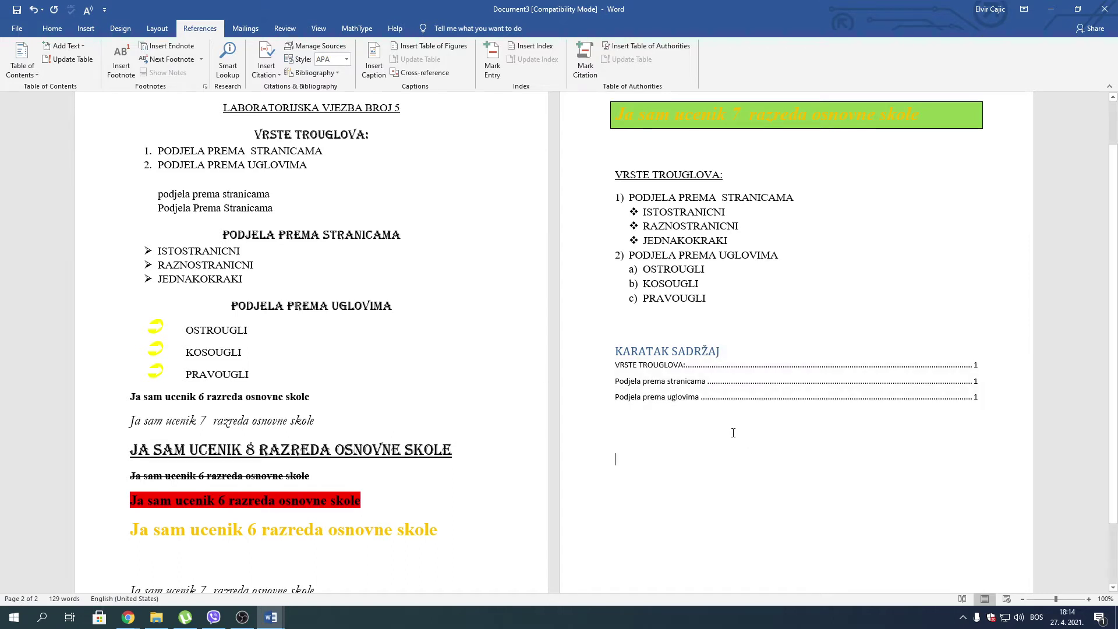
{"action": "left_click", "coordinate": [652, 450]}
Apply Heading 2 to the 'PODJELA PREMA STRANICAMA' line on page 2
{"action": "scroll", "coordinate": [757, 192], "scroll_direction": "down", "scroll_amount": 1}
{"action": "scroll", "coordinate": [669, 181], "scroll_direction": "up", "scroll_amount": 1}
{"action": "left_click_drag", "start_coordinate": [616, 175], "coordinate": [729, 180]}
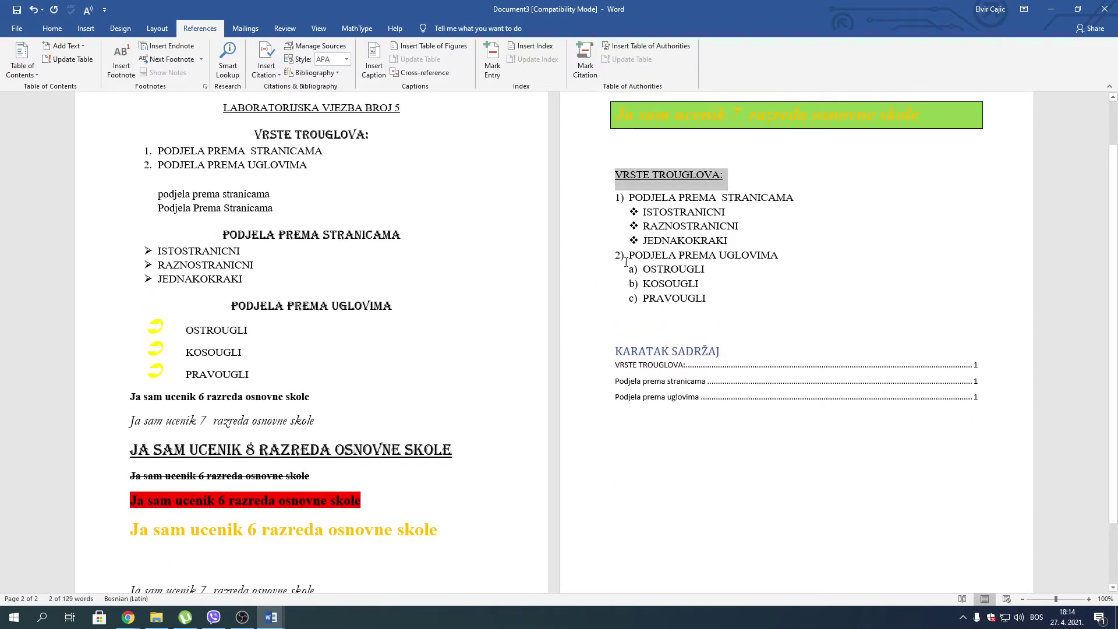
{"action": "left_click_drag", "start_coordinate": [617, 256], "coordinate": [650, 256]}
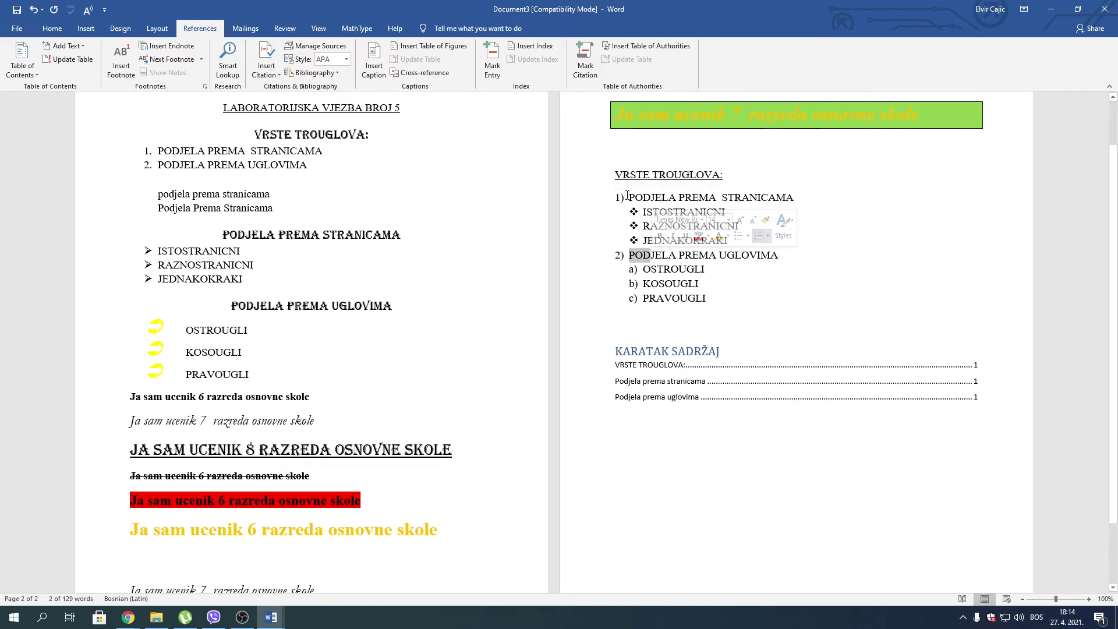
{"action": "left_click_drag", "start_coordinate": [617, 198], "coordinate": [798, 198]}
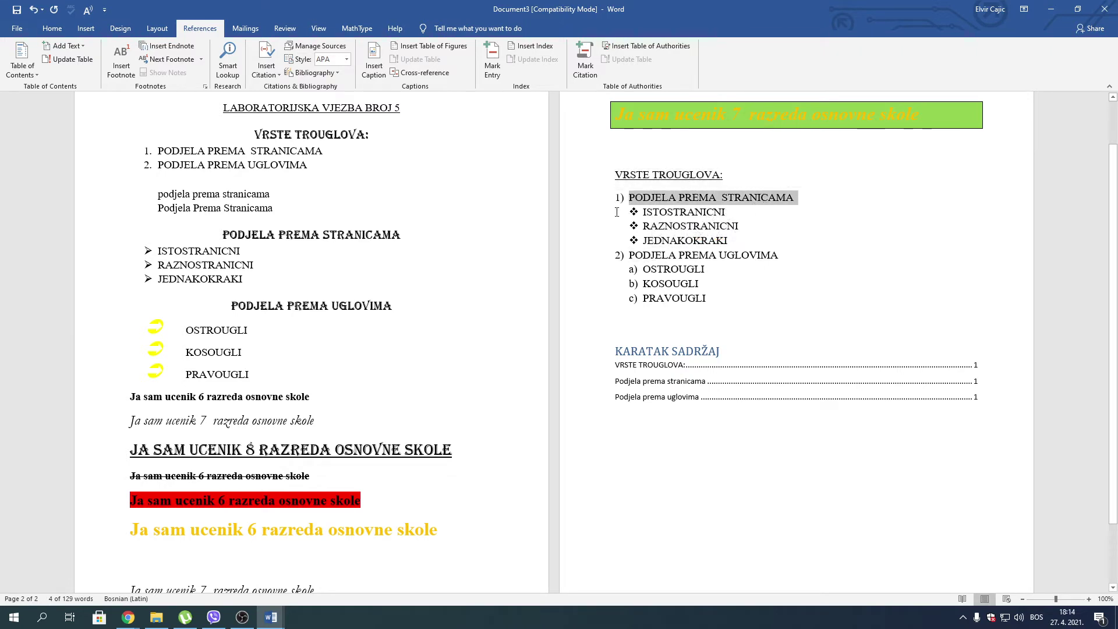
{"action": "left_click", "coordinate": [59, 28]}
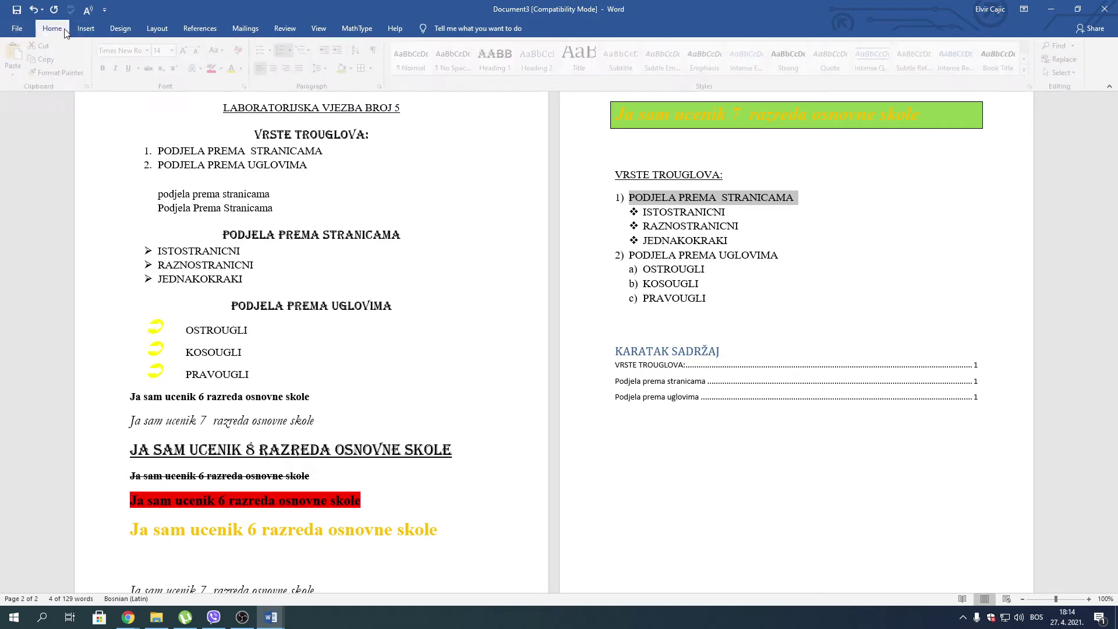
{"action": "left_click", "coordinate": [556, 66]}
Modify Heading 2 to light green, centred, Algerian 20 pt, updating automatically
{"action": "right_click", "coordinate": [556, 64]}
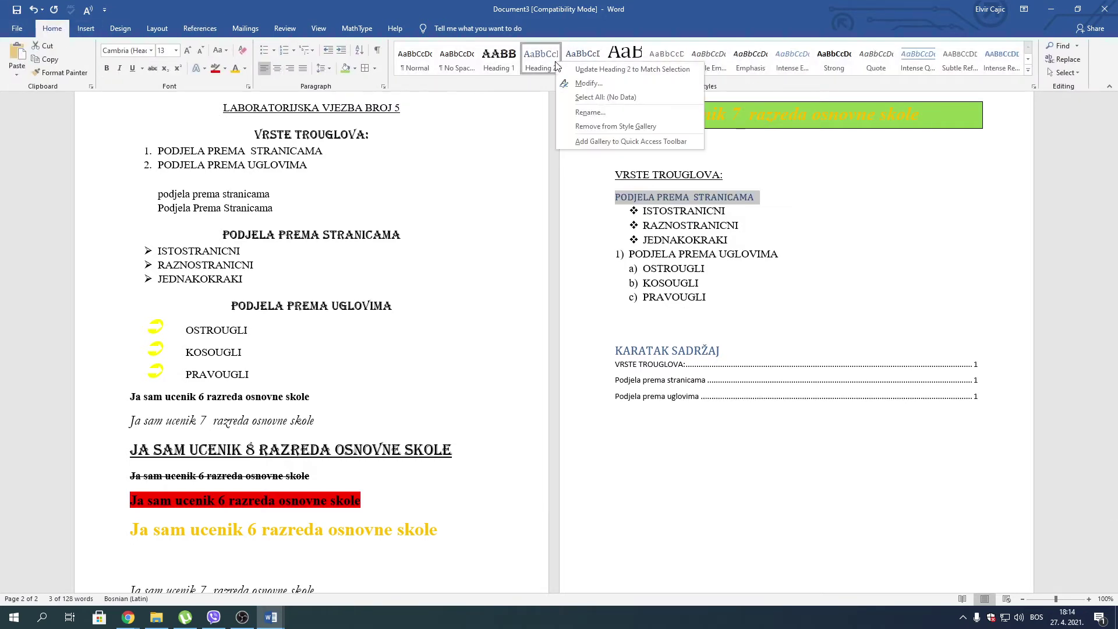
{"action": "left_click", "coordinate": [585, 83]}
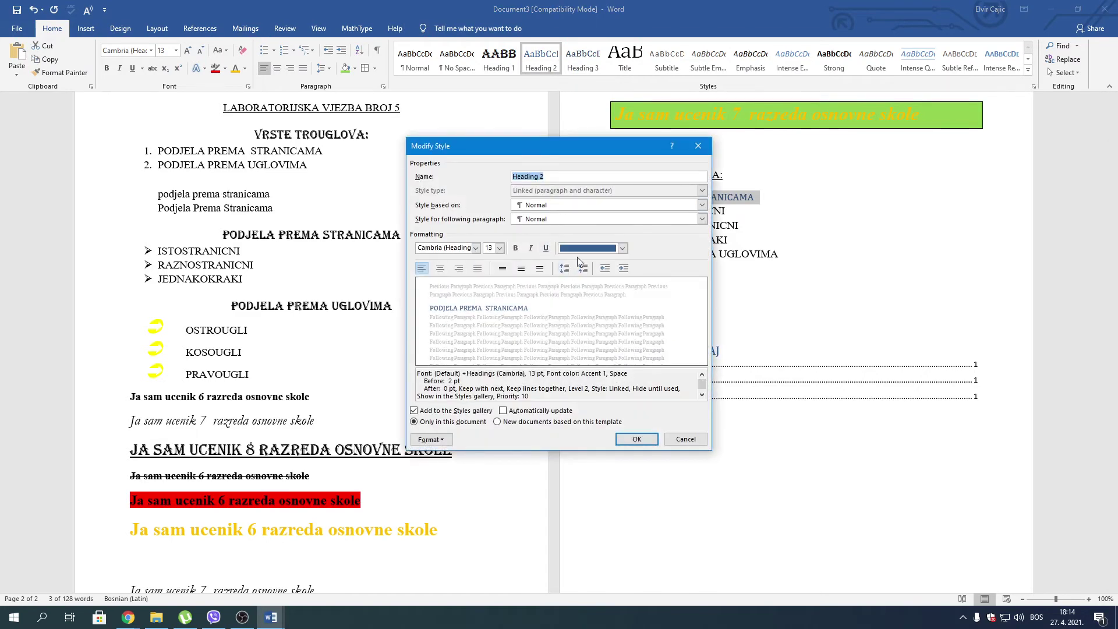
{"action": "left_click", "coordinate": [621, 248]}
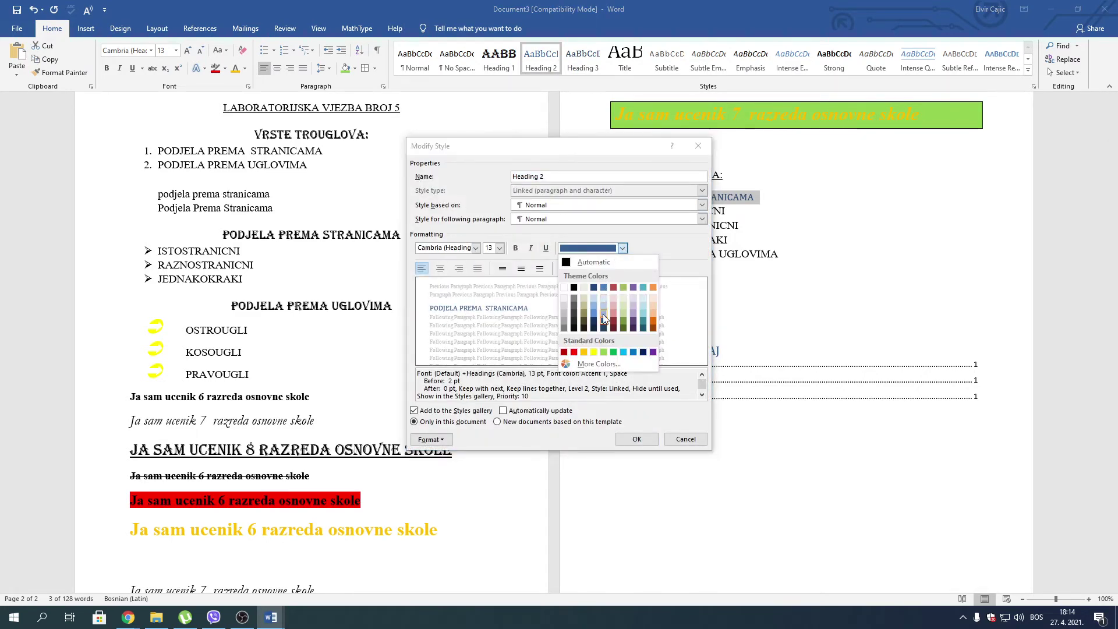
{"action": "left_click", "coordinate": [604, 352]}
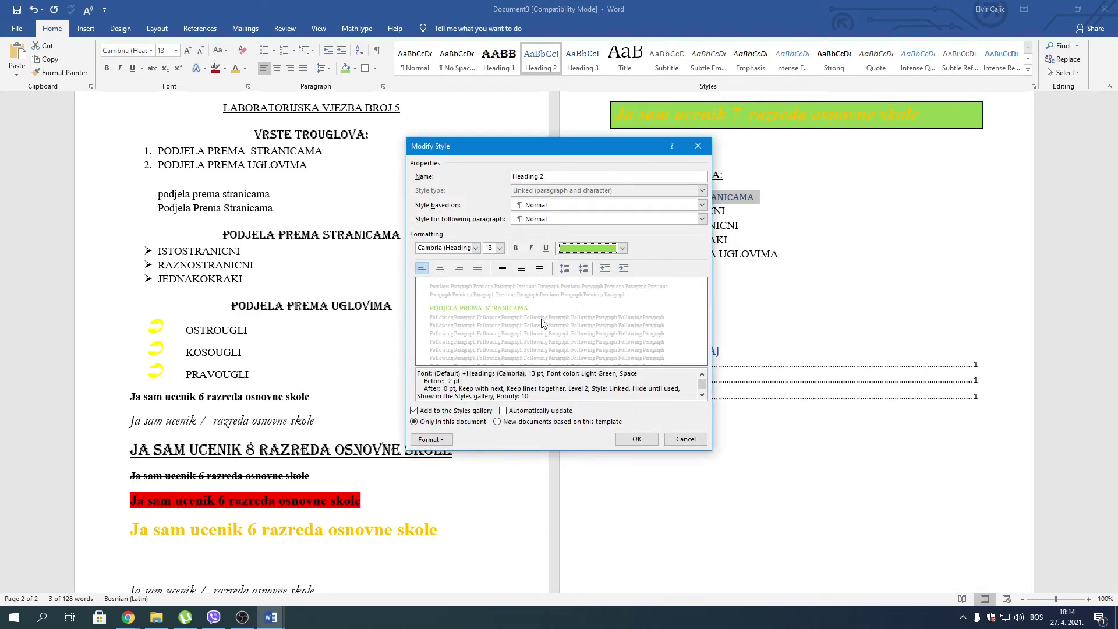
{"action": "left_click", "coordinate": [441, 269]}
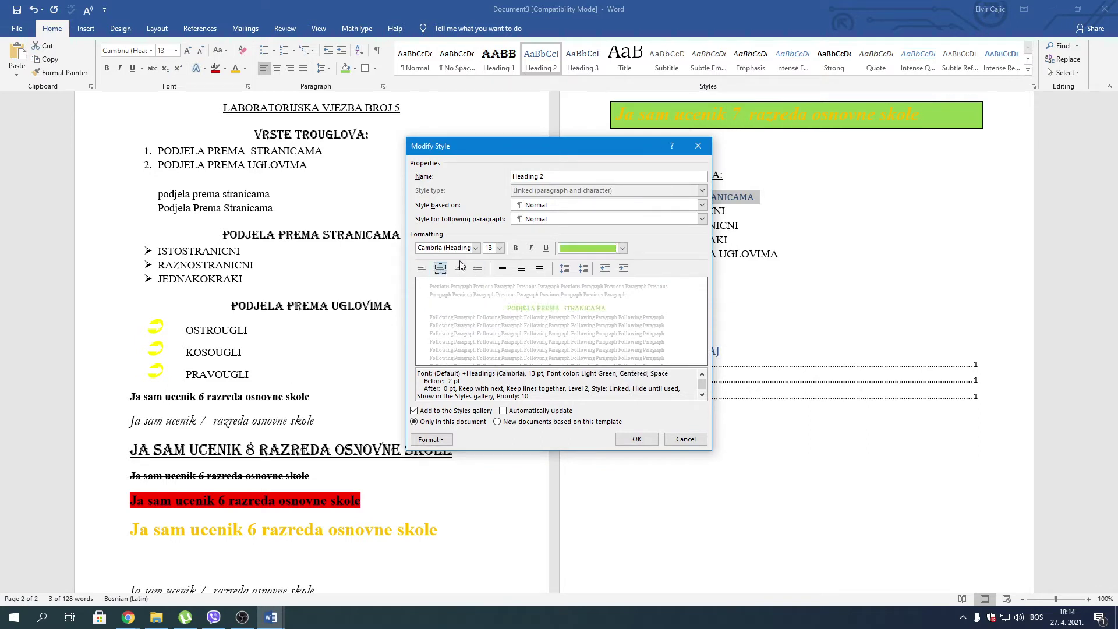
{"action": "left_click", "coordinate": [476, 248]}
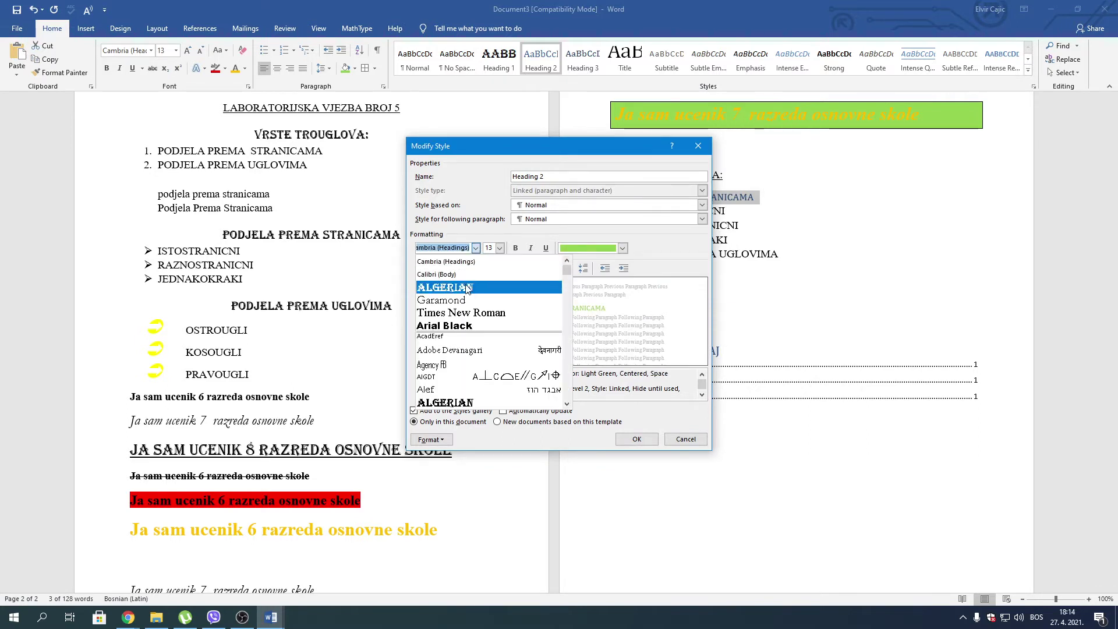
{"action": "left_click", "coordinate": [466, 288]}
{"action": "left_click", "coordinate": [500, 248]}
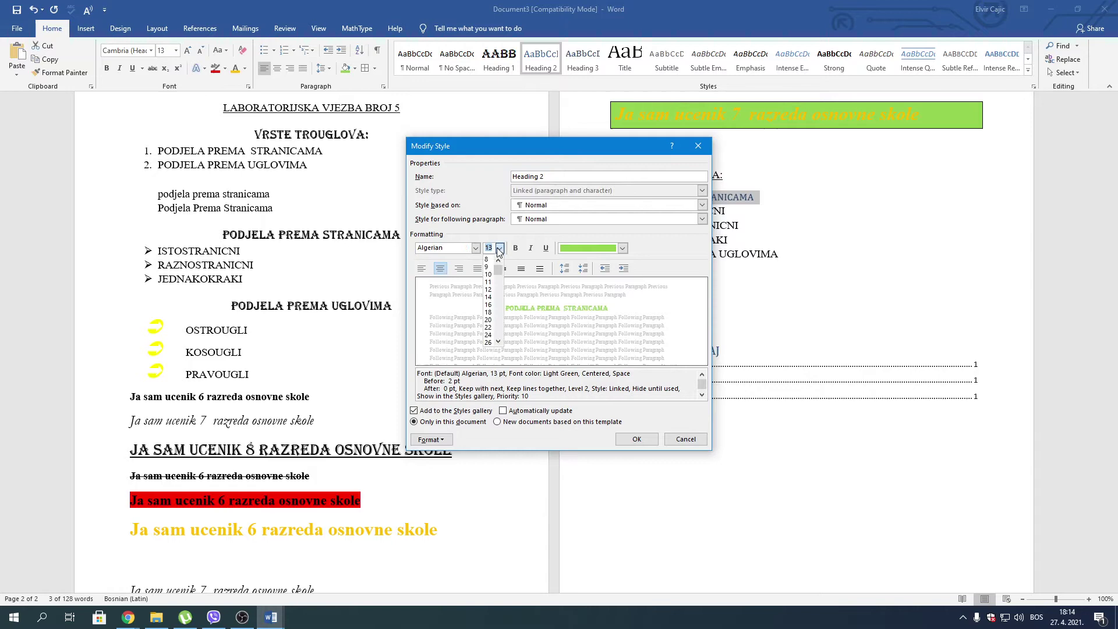
{"action": "left_click", "coordinate": [489, 319]}
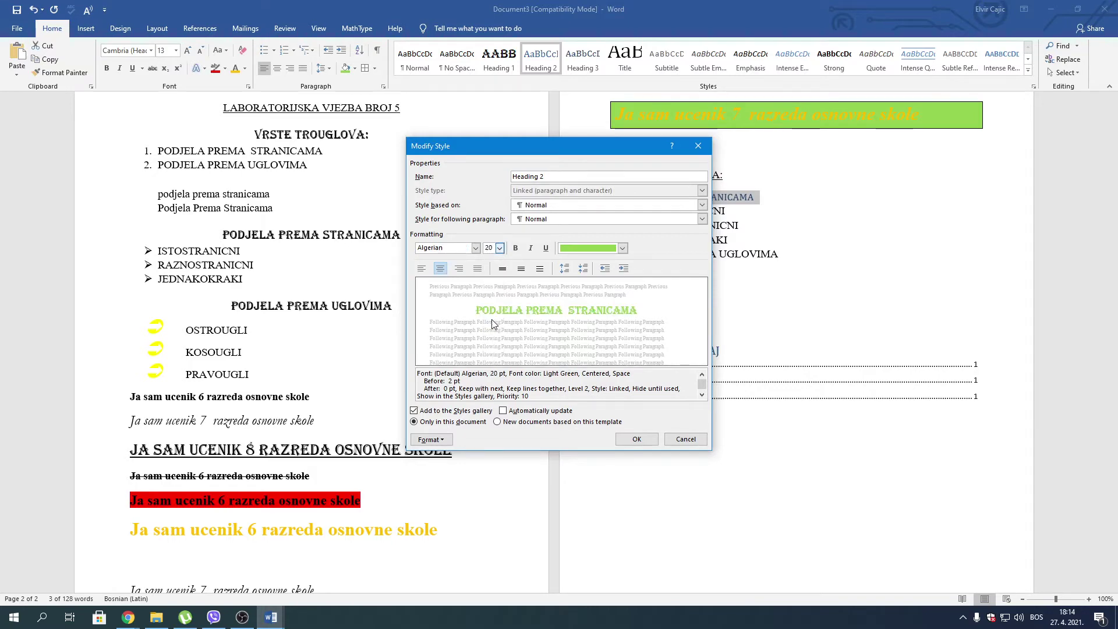
{"action": "left_click", "coordinate": [553, 411]}
{"action": "left_click", "coordinate": [637, 440]}
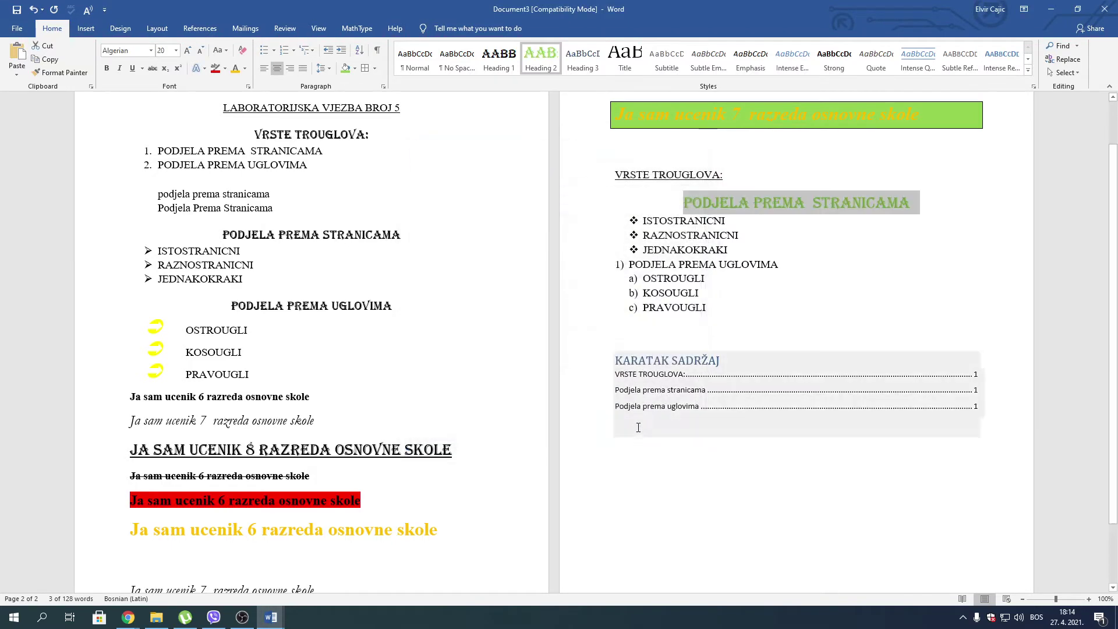
{"action": "left_click", "coordinate": [617, 264]}
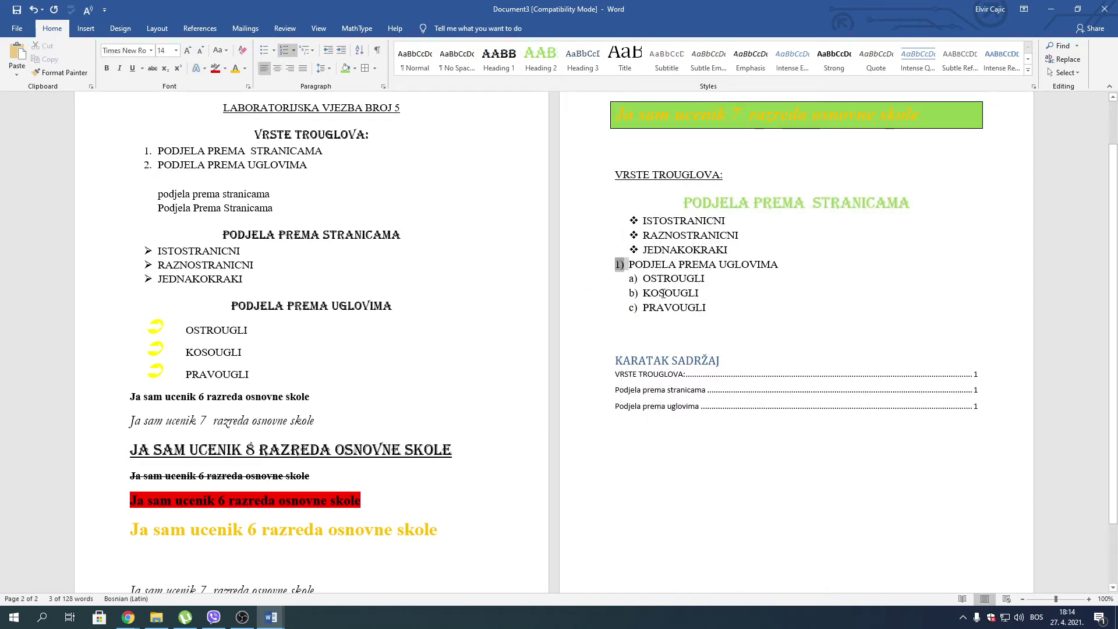
Apply Heading 2 to 'PODJELA PREMA UGLOVIMA' and update the entire table of contents
{"action": "mouse_move", "coordinate": [732, 250]}
{"action": "left_mouse_down"}
{"action": "mouse_move", "coordinate": [733, 261]}
{"action": "mouse_move", "coordinate": [628, 268]}
{"action": "left_mouse_up"}
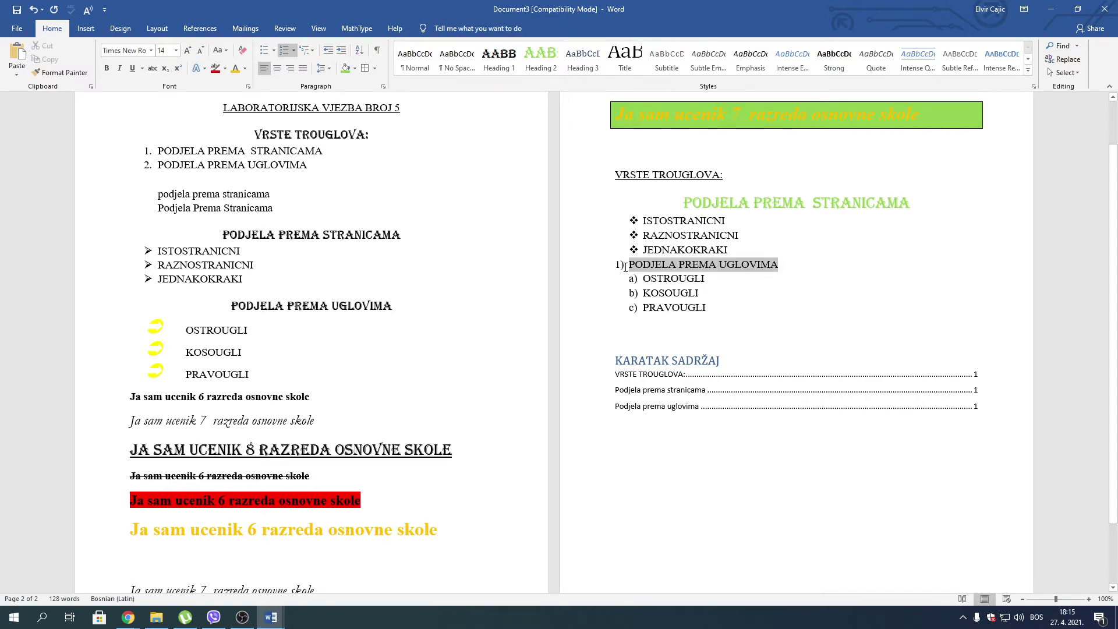
{"action": "left_click", "coordinate": [540, 58]}
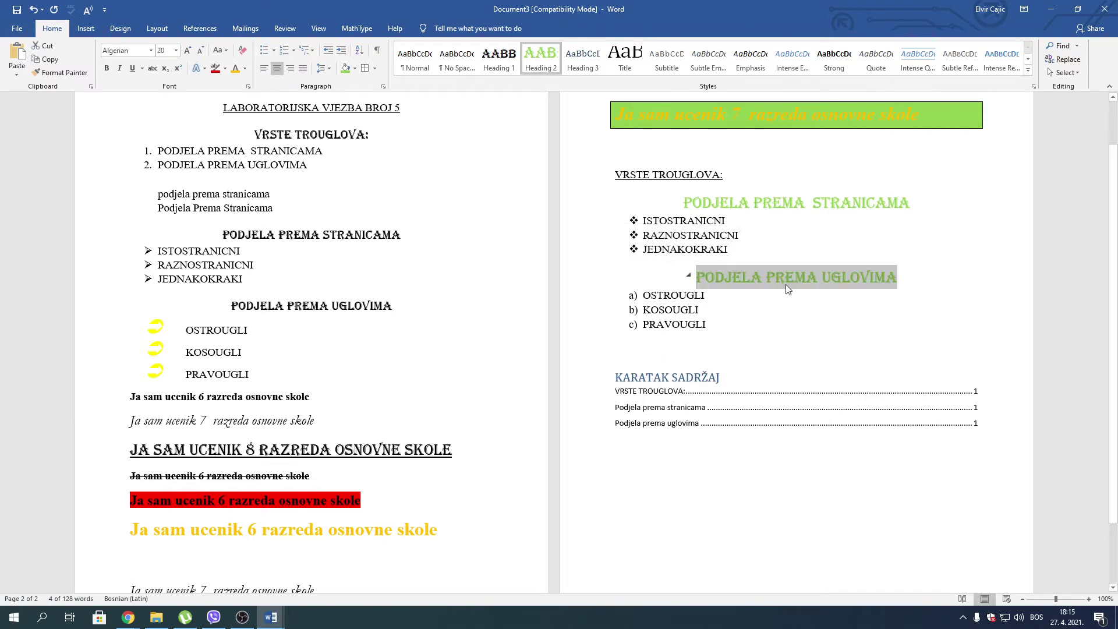
{"action": "scroll", "coordinate": [785, 289], "scroll_direction": "down", "scroll_amount": 2}
{"action": "left_click", "coordinate": [677, 300]}
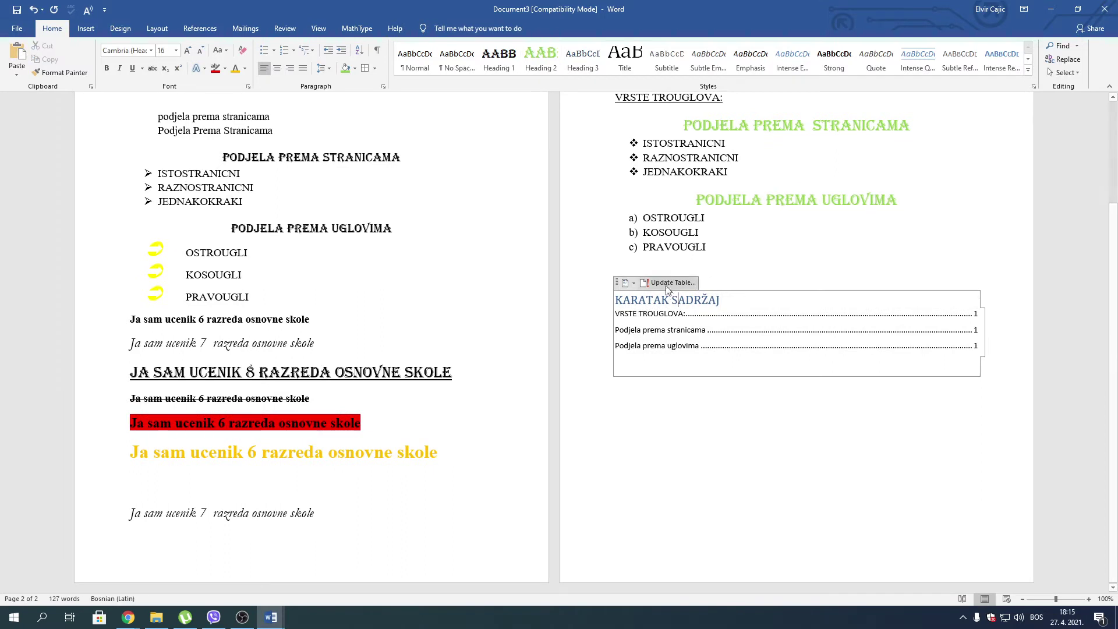
{"action": "left_click", "coordinate": [664, 283]}
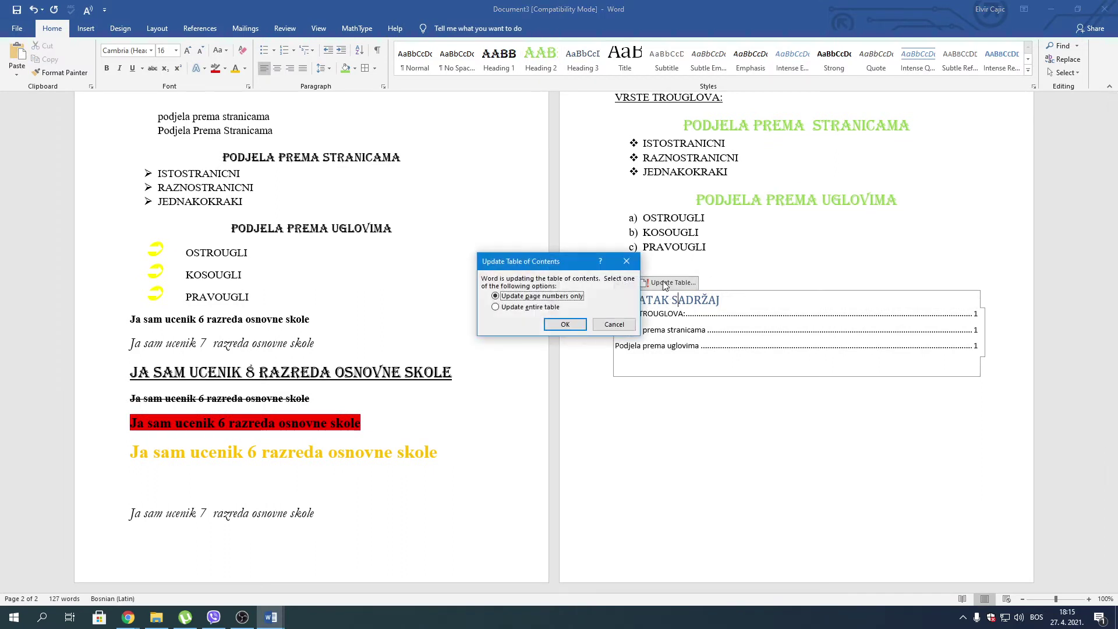
{"action": "left_click", "coordinate": [530, 307]}
{"action": "left_click", "coordinate": [564, 325]}
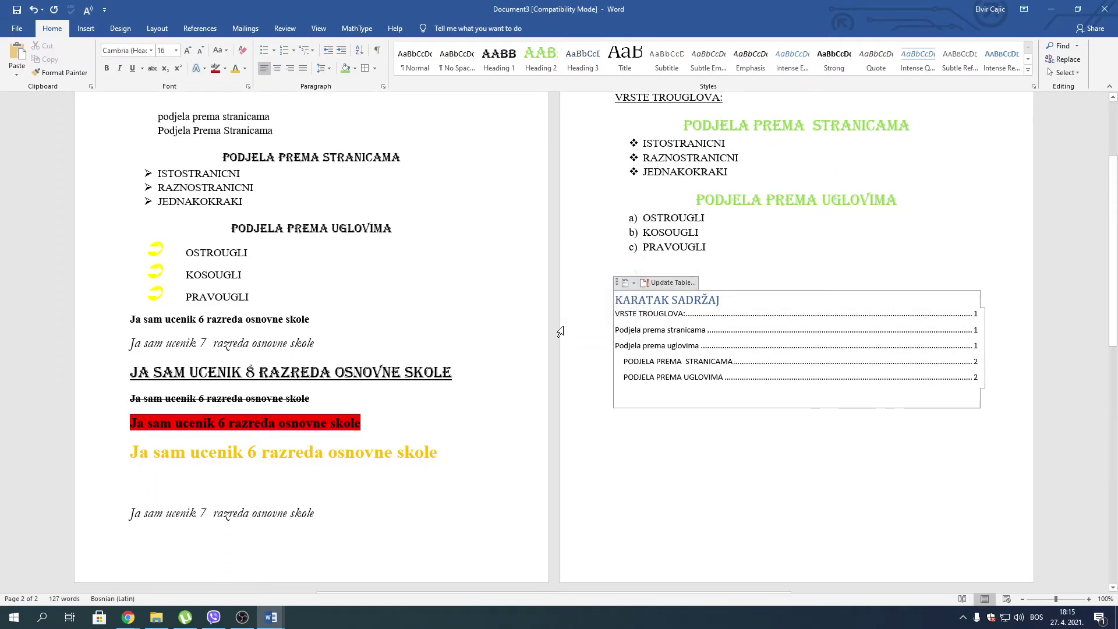
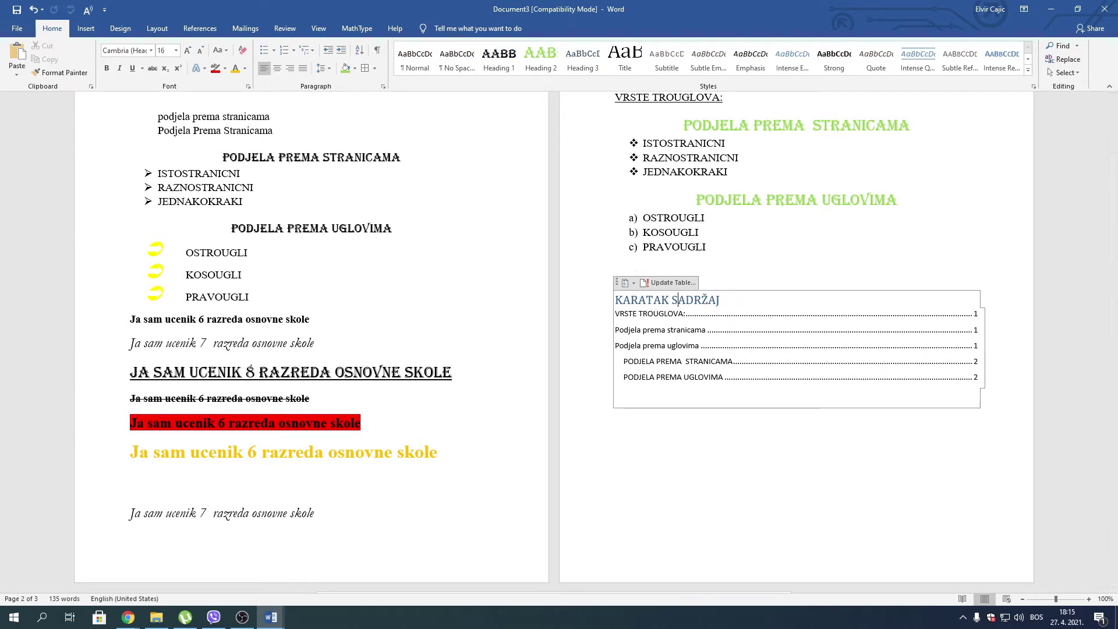
Move below the table of contents to the empty page 3 with the Insert ribbon showing
{"action": "left_click", "coordinate": [995, 408]}
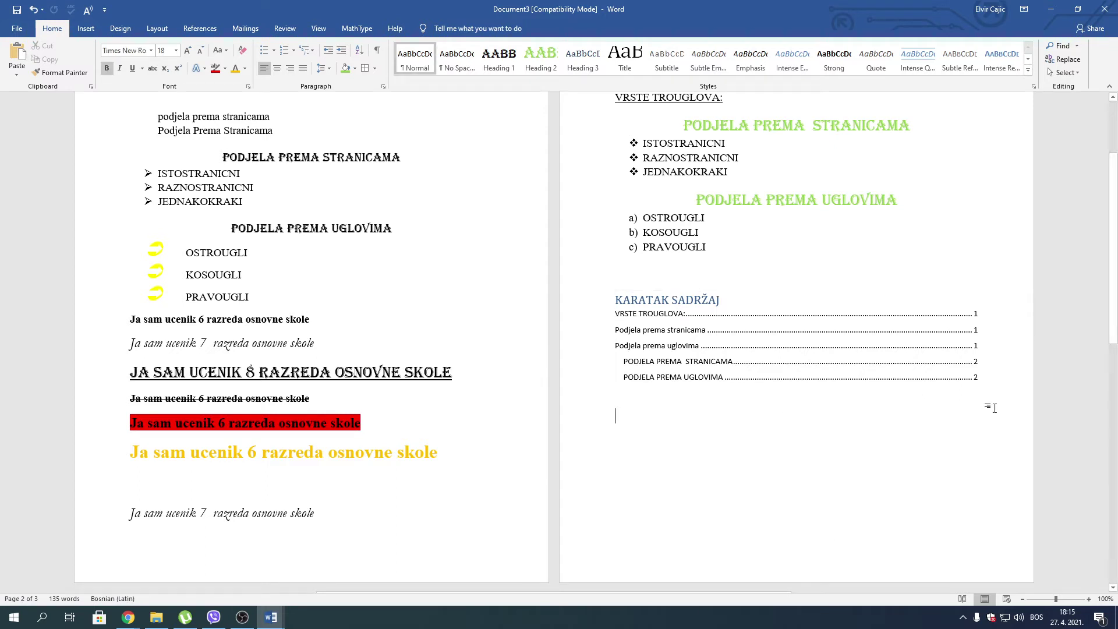
{"action": "key", "text": "ctrl+Return"}
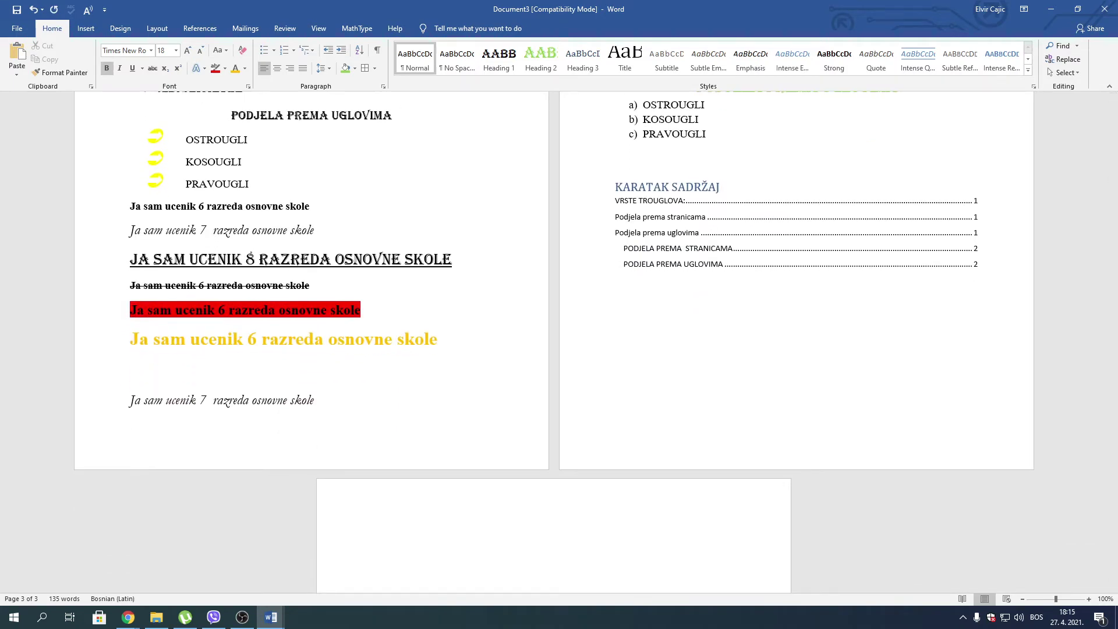
{"action": "left_click", "coordinate": [86, 30]}
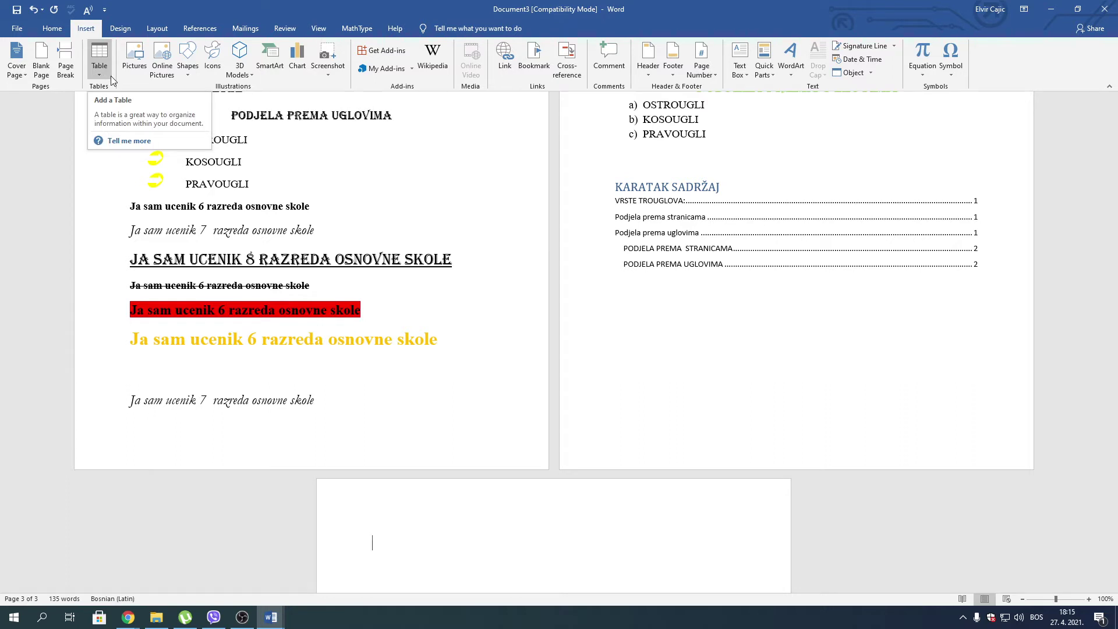
Title page 3 '1 NACIN TABELE' and bring up the table-size grid below it
{"action": "type", "text": "1 NAC"}
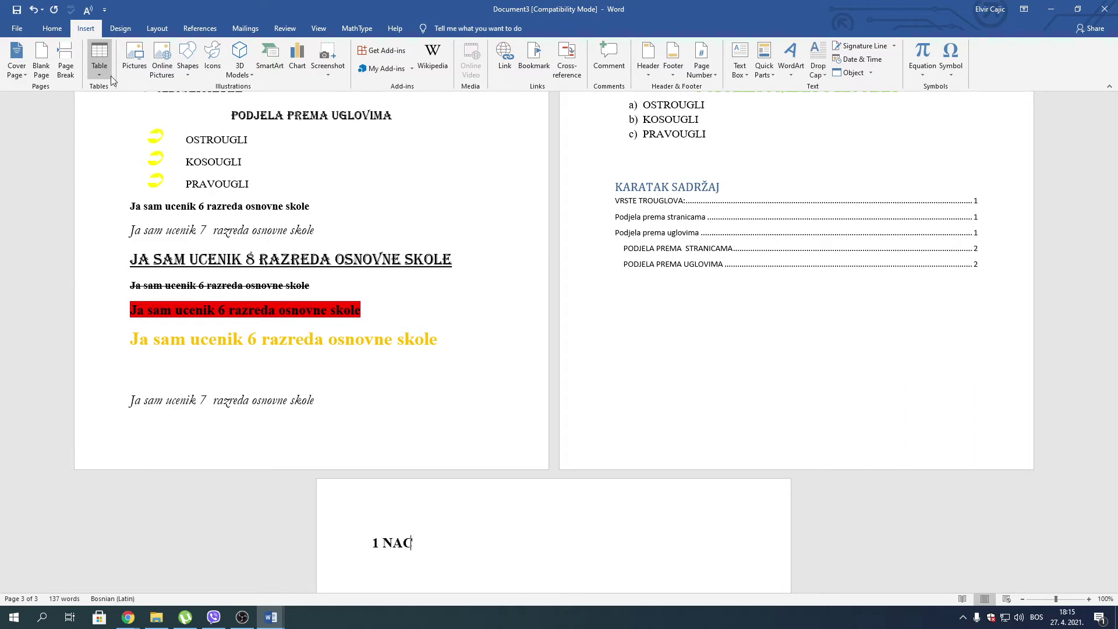
{"action": "type", "text": "IN TAB"}
{"action": "type", "text": "E"}
{"action": "type", "text": "LE"}
{"action": "key", "text": "BackSpace"}
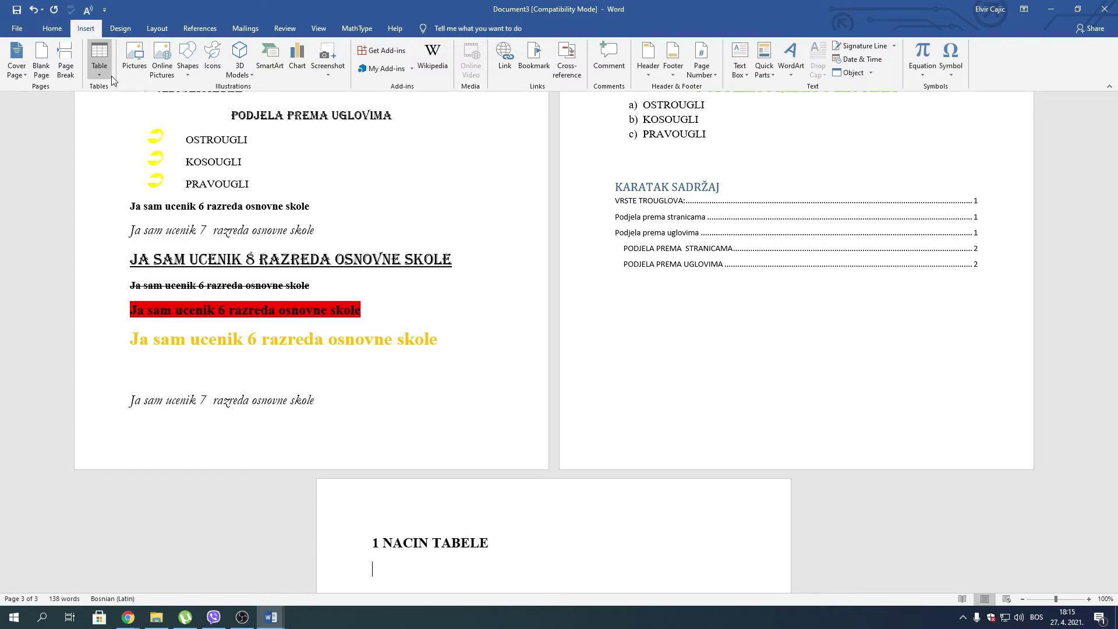
{"action": "left_click", "coordinate": [108, 75]}
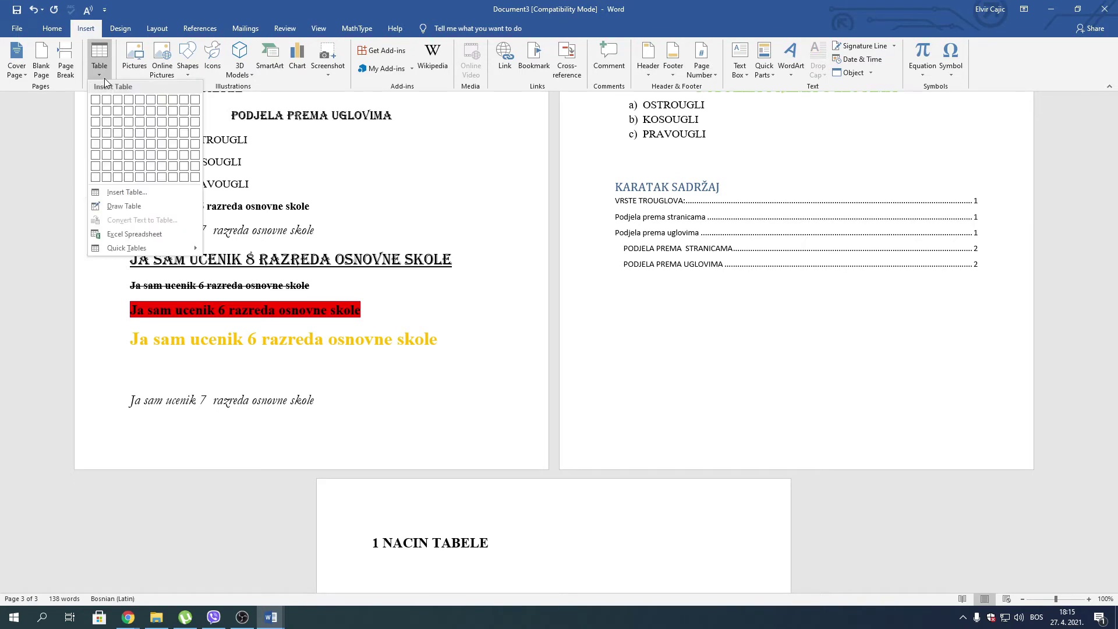
Insert a 4x4 table and fill its header row with RBR, A, B and C
{"action": "left_click", "coordinate": [128, 133]}
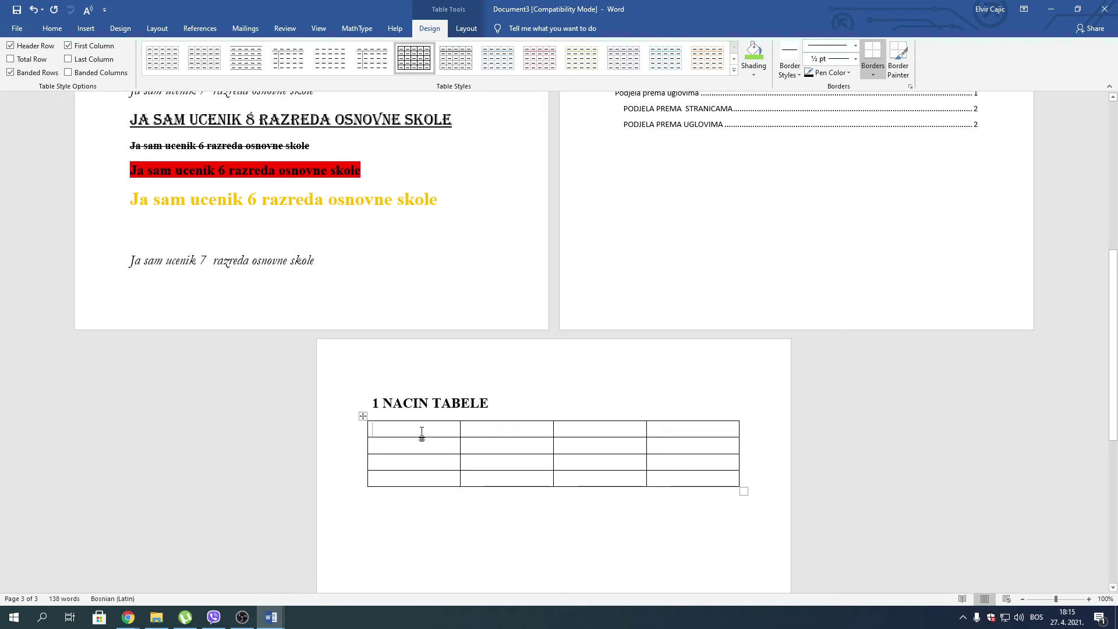
{"action": "type", "text": "RBR "}
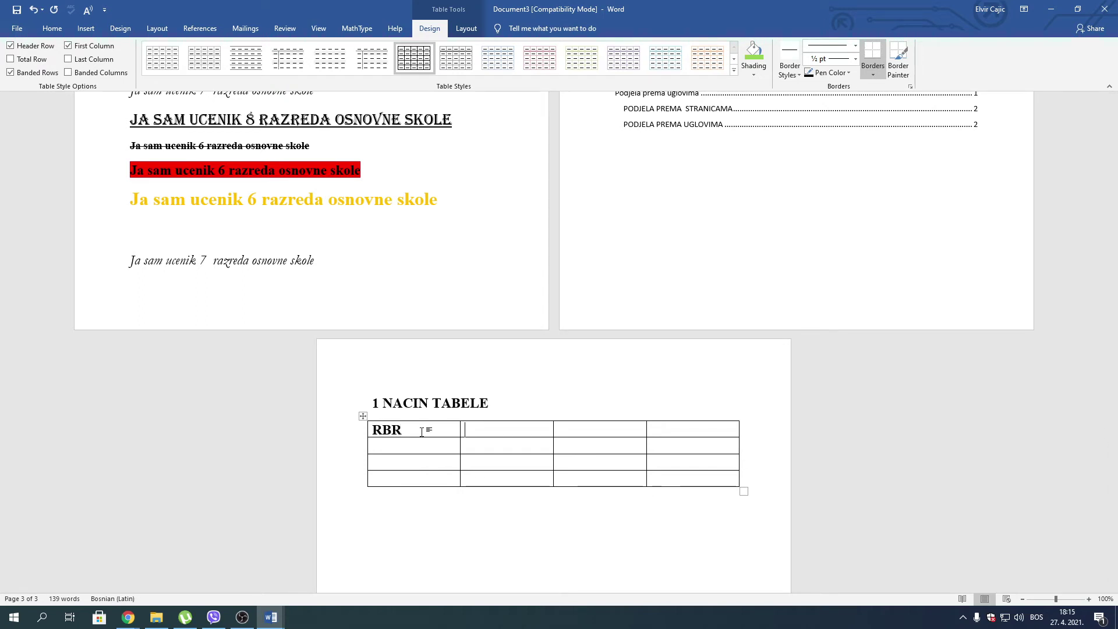
{"action": "type", "text": "A "}
{"action": "type", "text": "B "}
{"action": "type", "text": "C"}
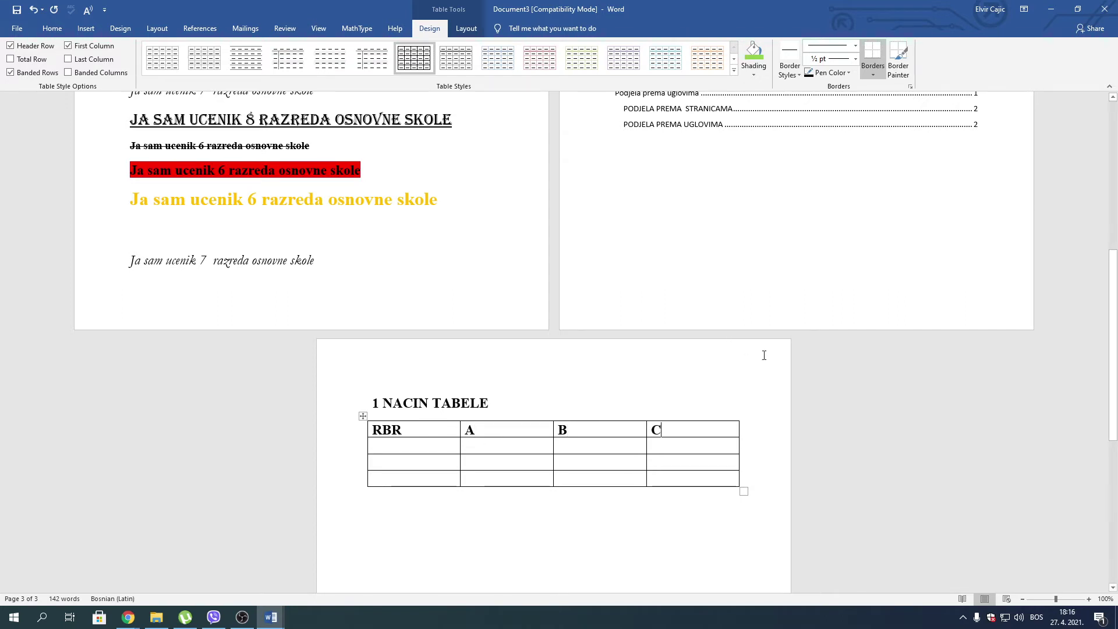
{"action": "right_click", "coordinate": [678, 430]}
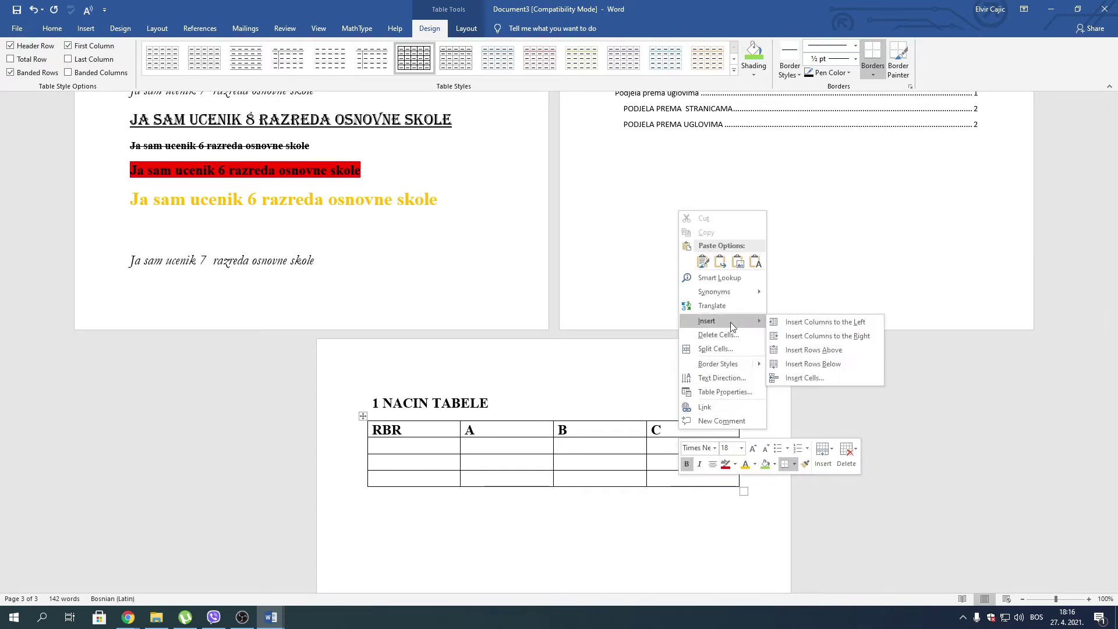
{"action": "mouse_move", "coordinate": [707, 321]}
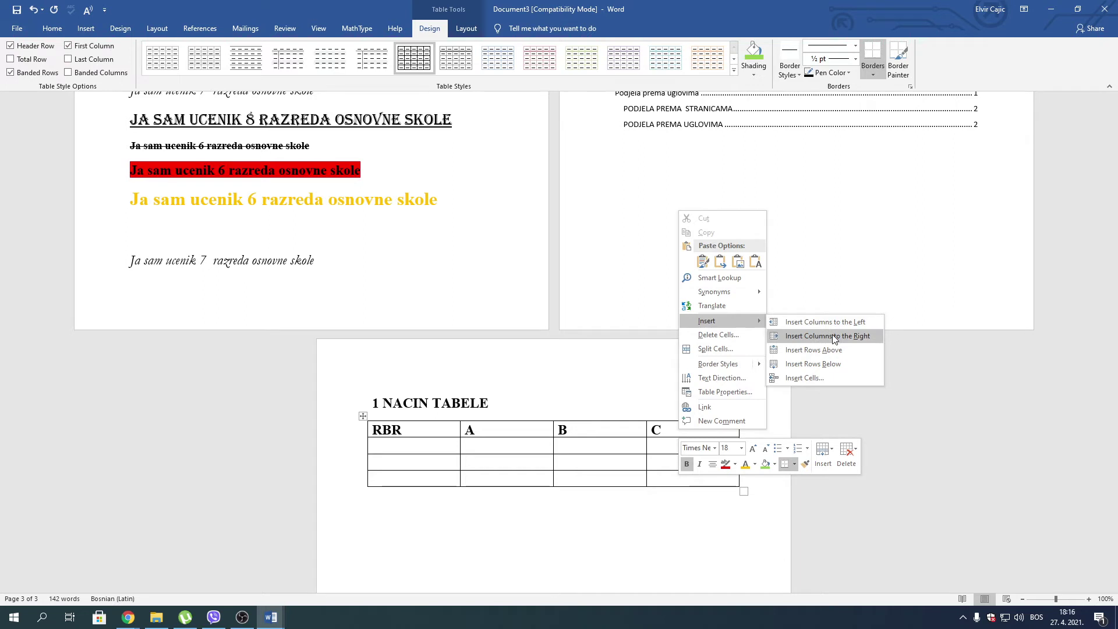
Add two columns to the right of column C, making the table six columns wide
{"action": "left_click", "coordinate": [833, 337]}
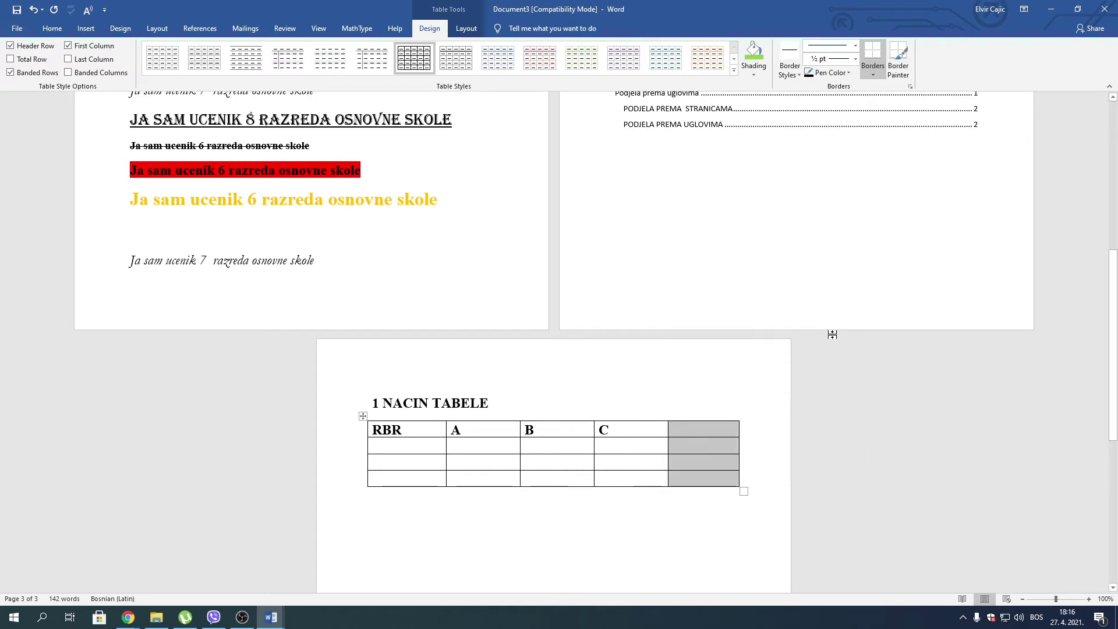
{"action": "left_click", "coordinate": [688, 433]}
{"action": "right_click", "coordinate": [687, 432]}
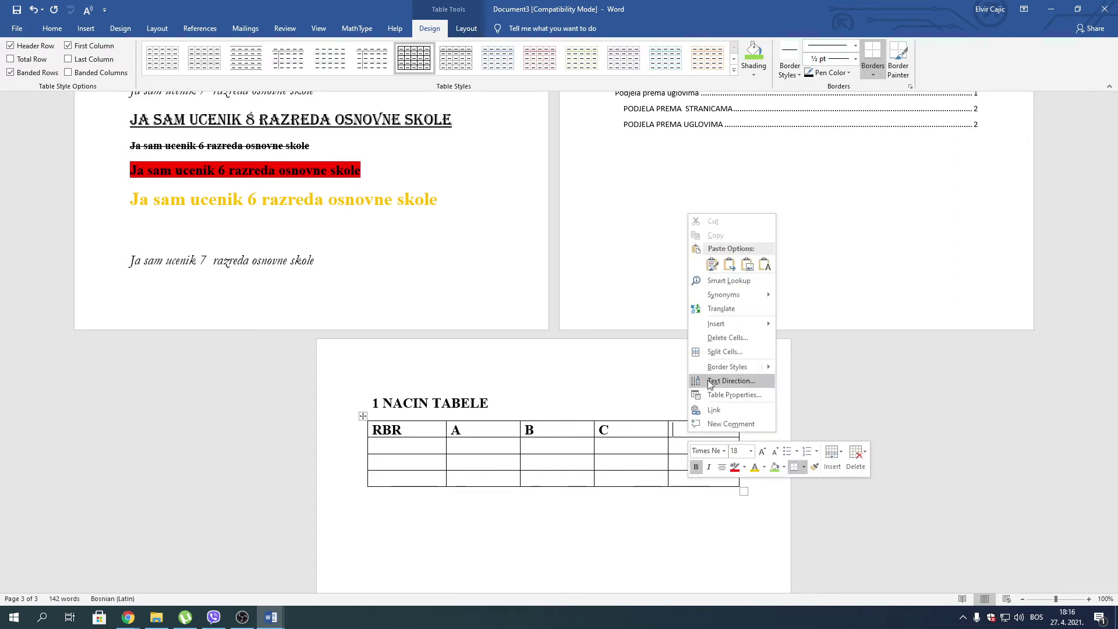
{"action": "mouse_move", "coordinate": [716, 324]}
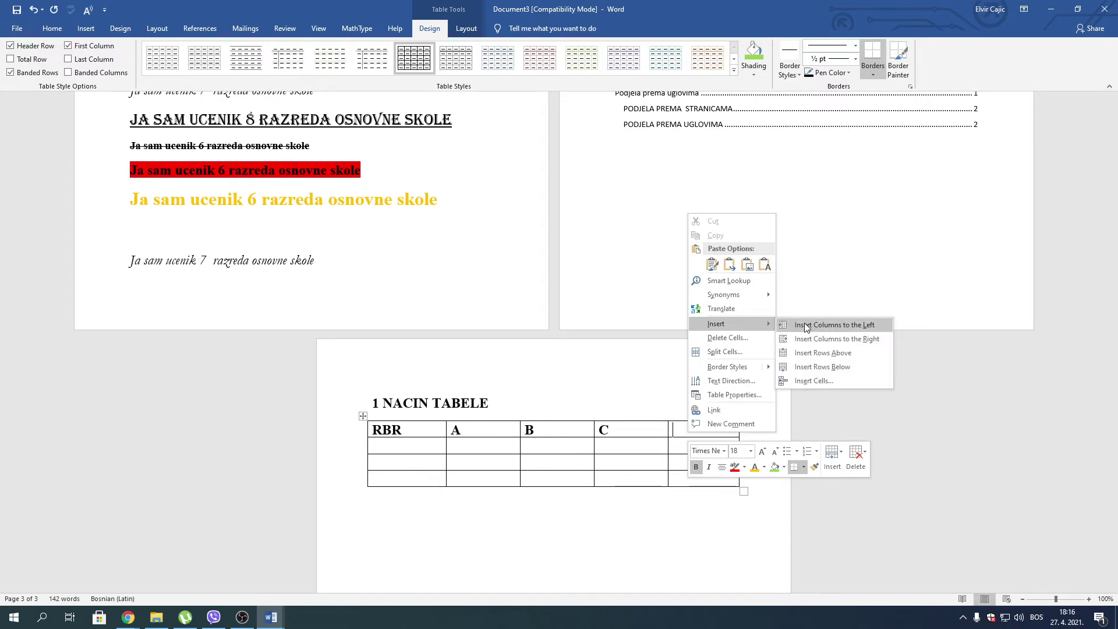
{"action": "left_click", "coordinate": [811, 338]}
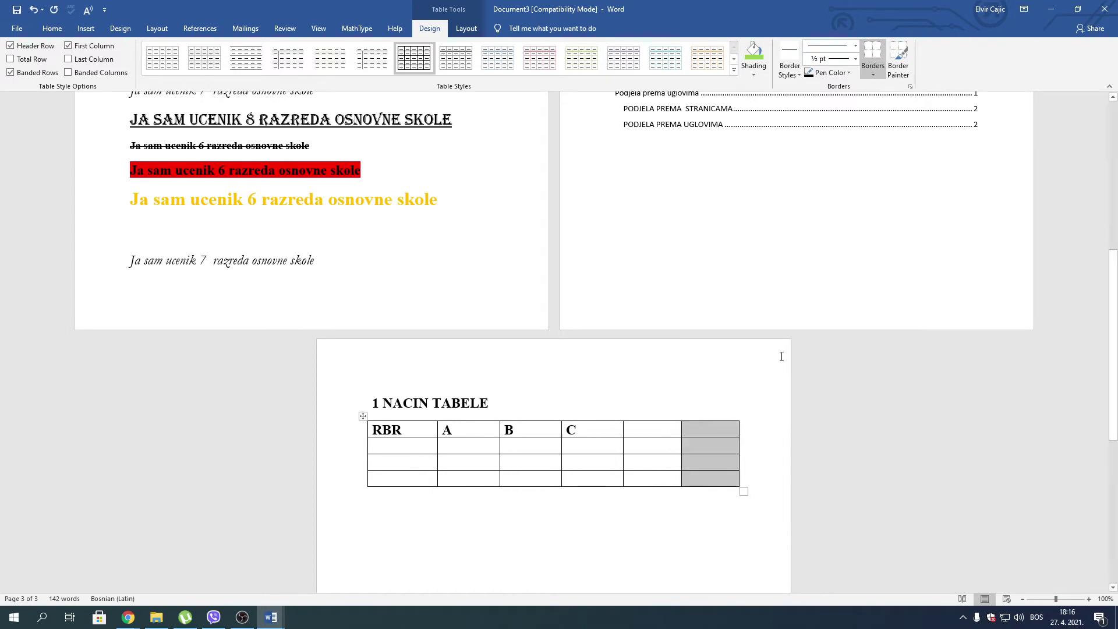
{"action": "left_click", "coordinate": [650, 461]}
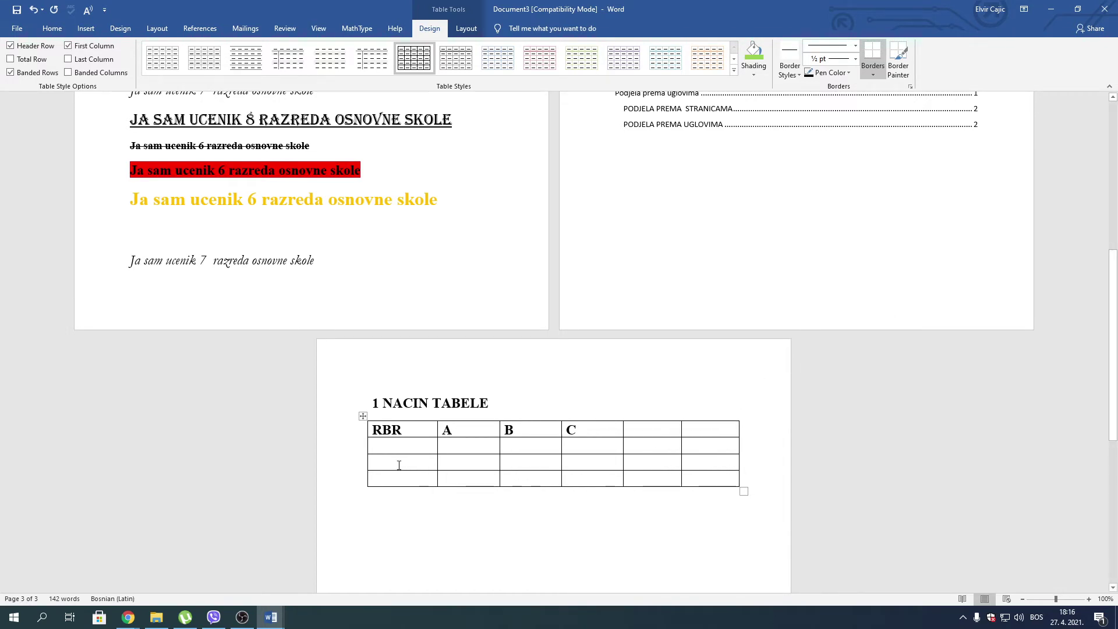
Begin numbering the first column and insert empty rows above and below row 3
{"action": "right_click", "coordinate": [393, 483]}
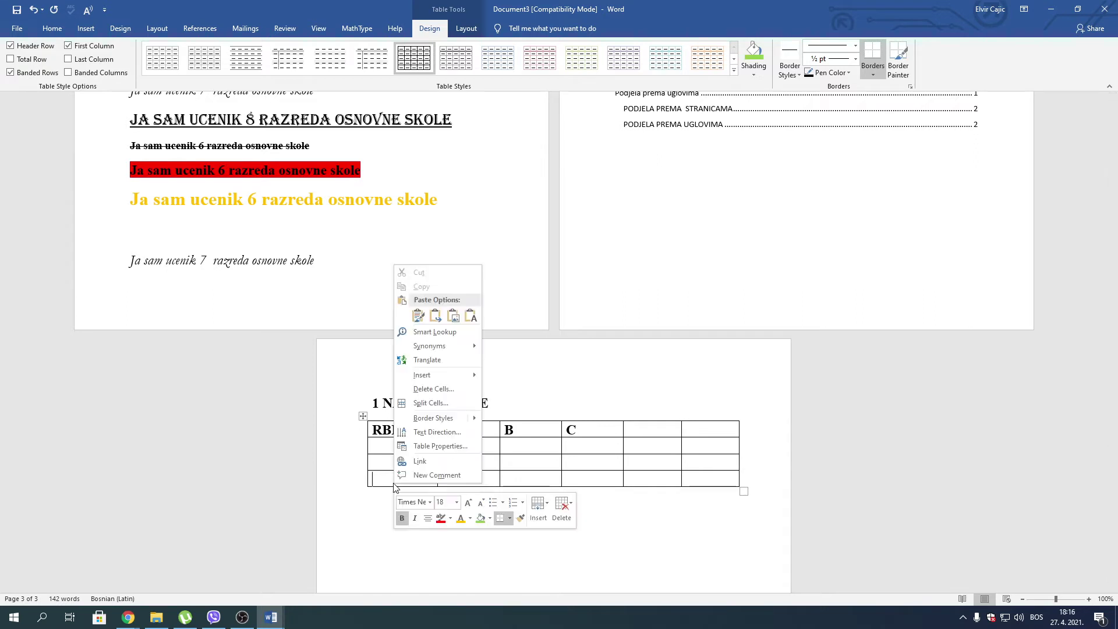
{"action": "left_click", "coordinate": [379, 446]}
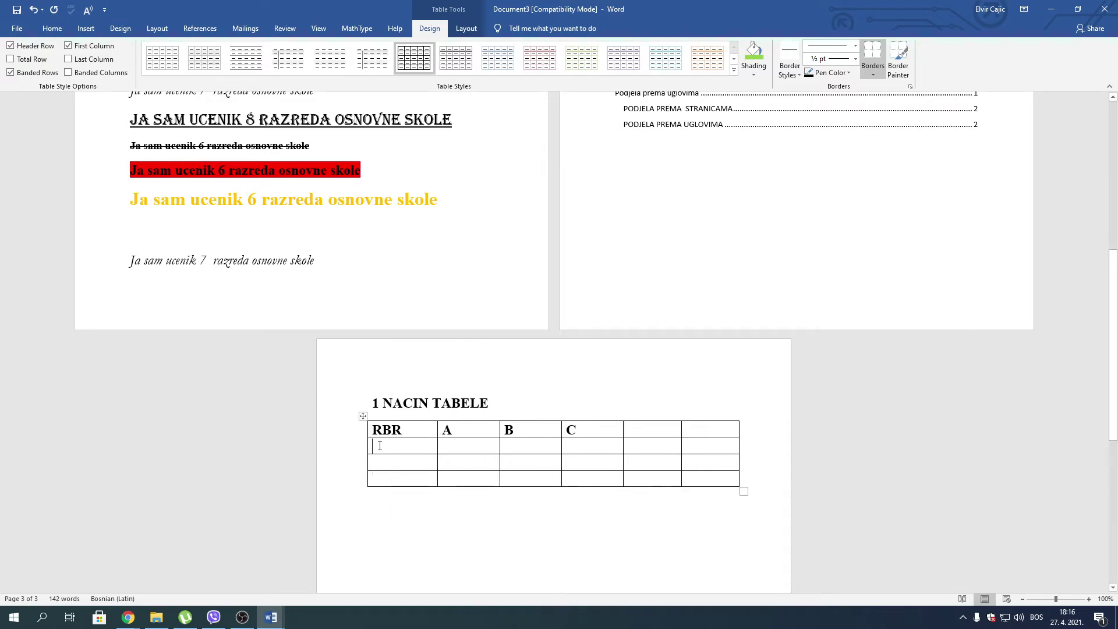
{"action": "type", "text": "1"}
{"action": "key", "text": "Down"}
{"action": "type", "text": "2"}
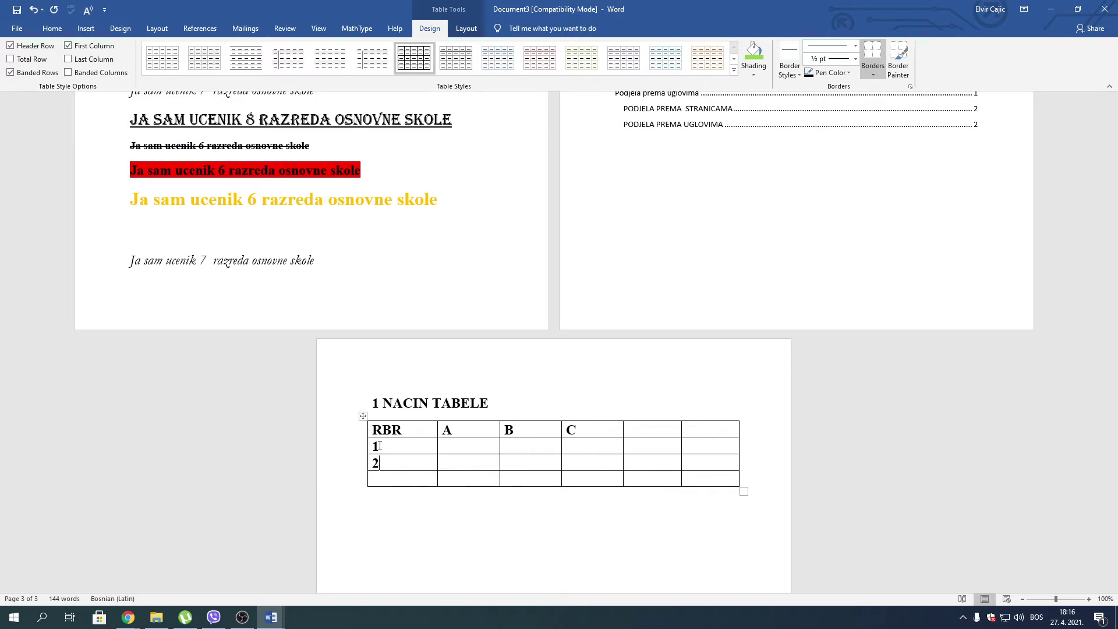
{"action": "type", "text": "3"}
{"action": "right_click", "coordinate": [396, 480]}
{"action": "mouse_move", "coordinate": [432, 371]}
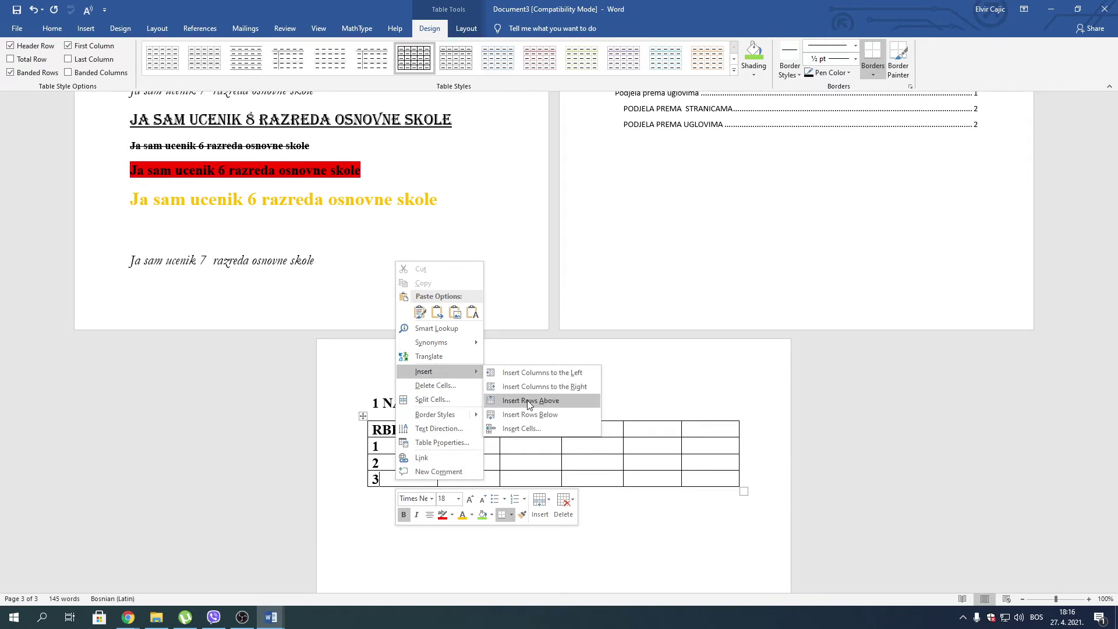
{"action": "left_click", "coordinate": [528, 400]}
{"action": "left_click", "coordinate": [406, 497]}
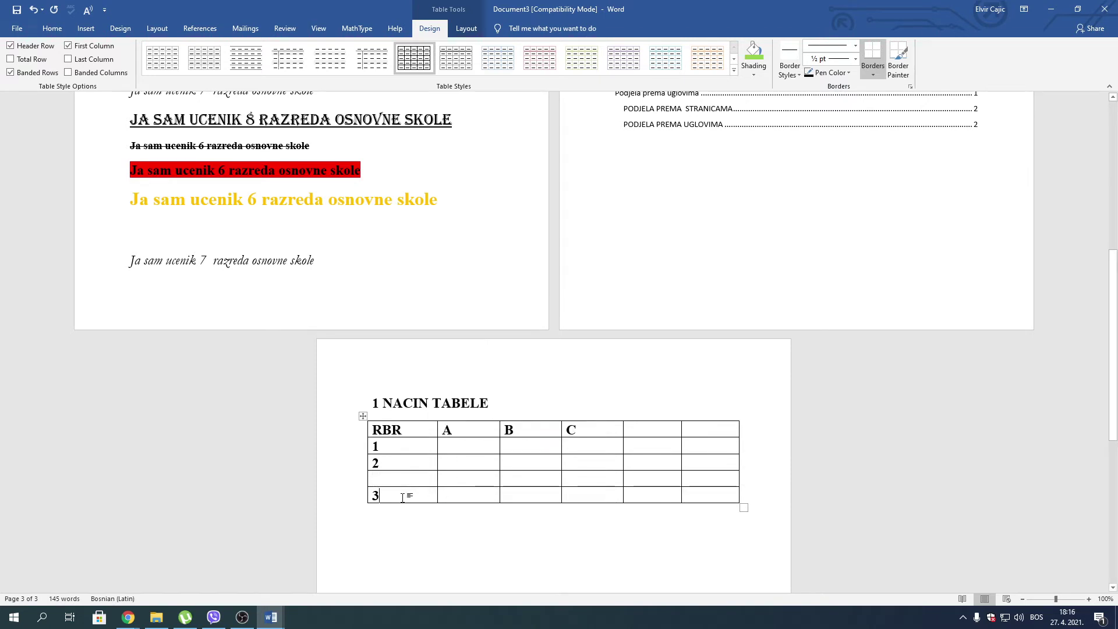
{"action": "right_click", "coordinate": [406, 497]}
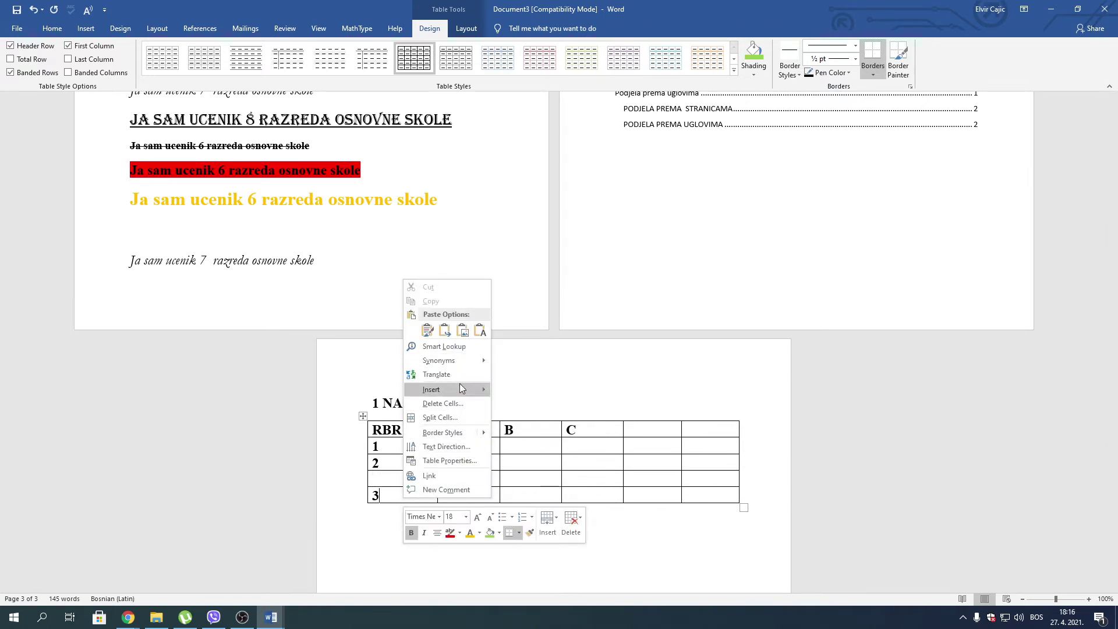
{"action": "mouse_move", "coordinate": [432, 390]}
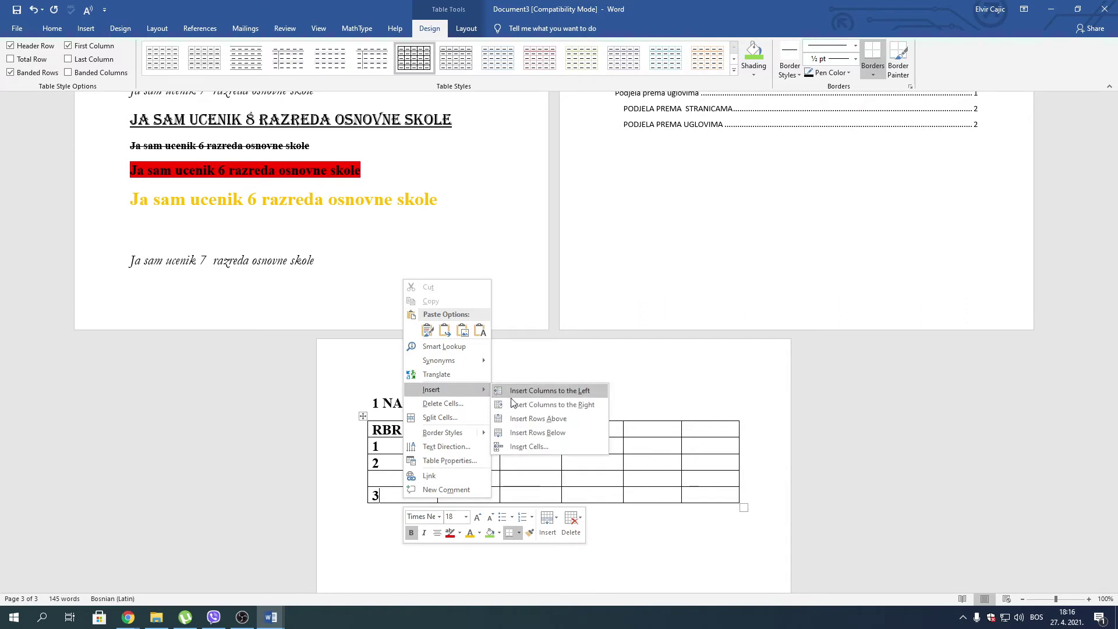
{"action": "left_click", "coordinate": [530, 432]}
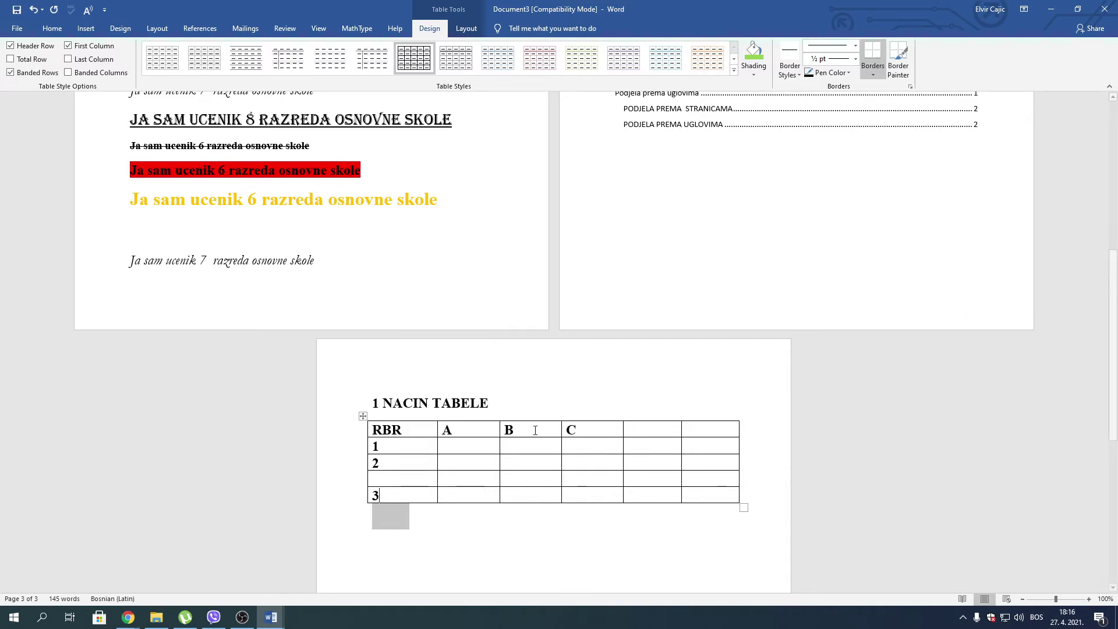
Complete the row numbers 3 and 4 and head the new columns O and P
{"action": "left_click", "coordinate": [384, 481]}
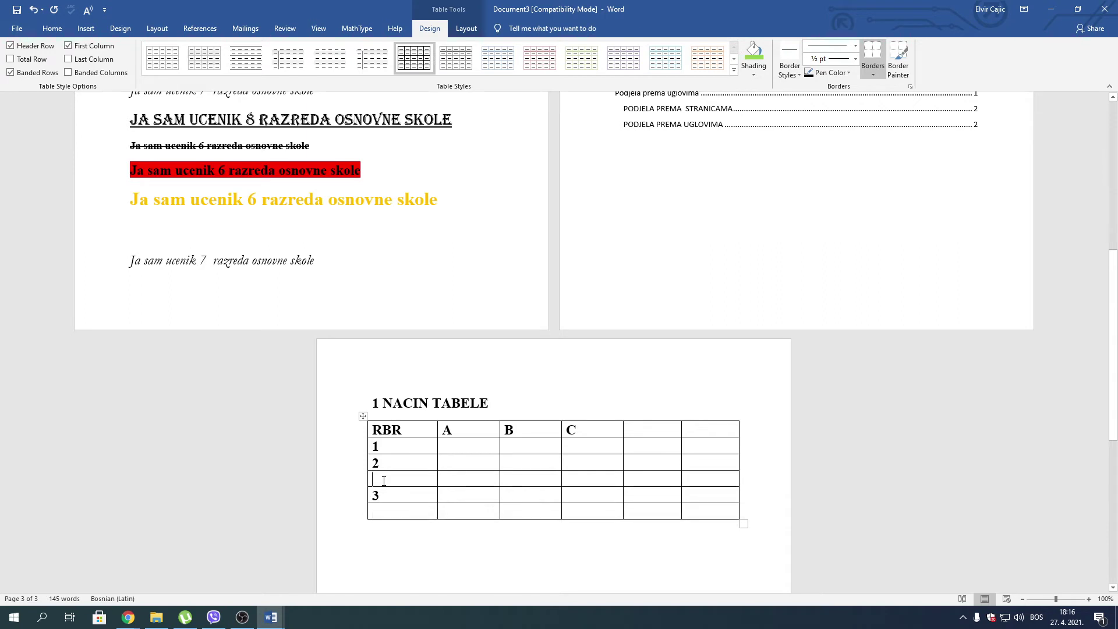
{"action": "type", "text": "3"}
{"action": "key", "text": "Down"}
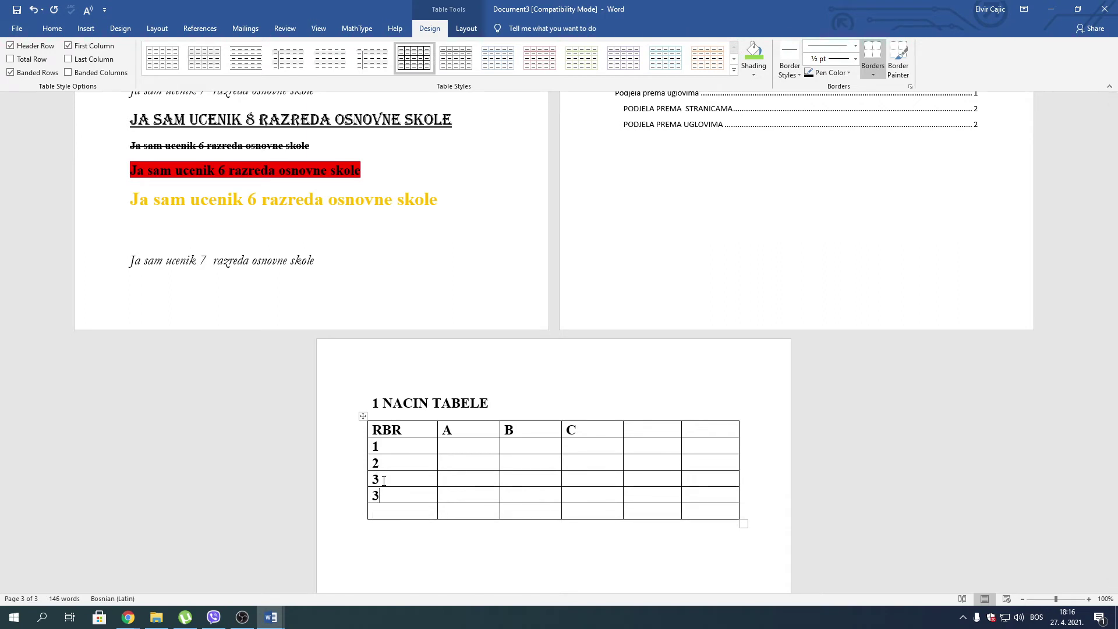
{"action": "key", "text": "BackSpace"}
{"action": "type", "text": "4"}
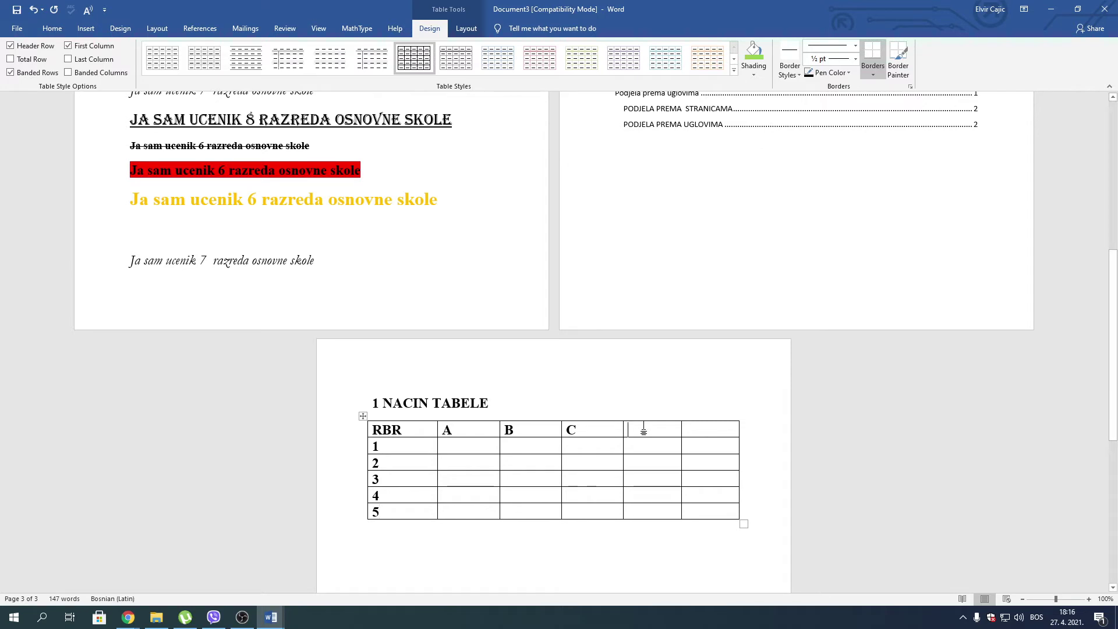
{"action": "type", "text": "O"}
{"action": "type", "text": "P"}
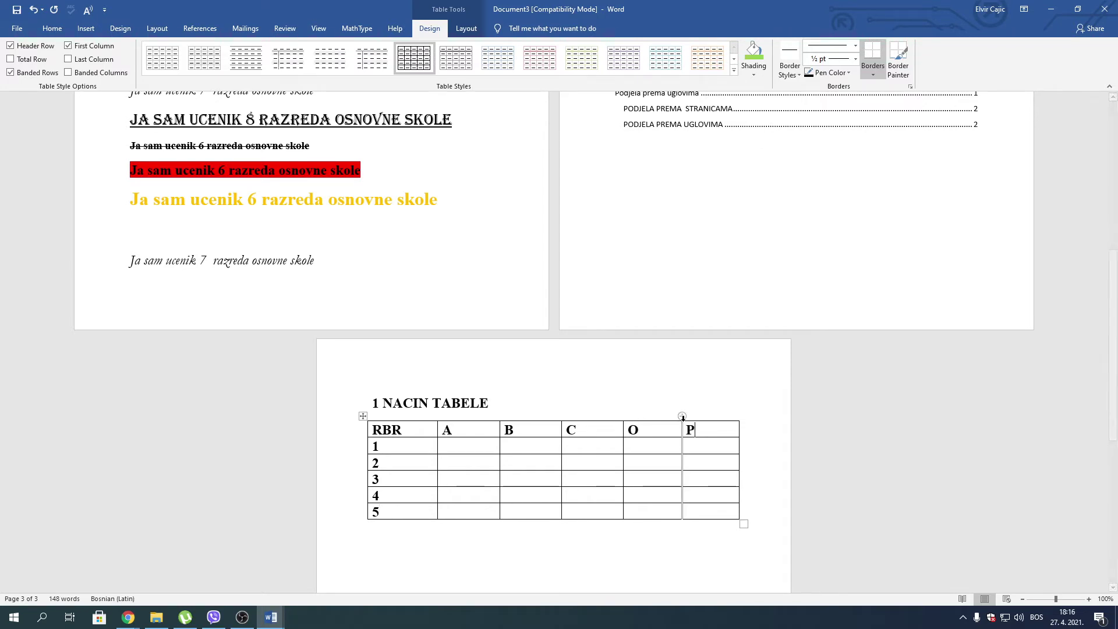
{"action": "key", "text": "Up"}
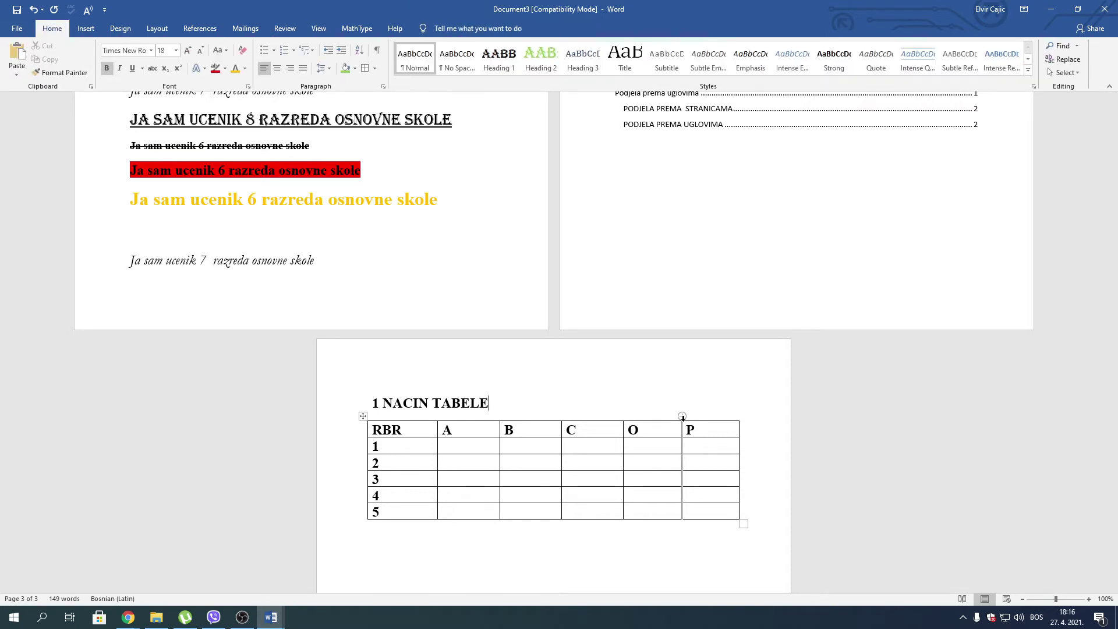
Extend the heading to '1 NACIN TABELE TROUGAO -PRAVOUGLI'
{"action": "type", "text": " TROUGAO"}
{"action": "type", "text": "  -P"}
{"action": "type", "text": "RAVO"}
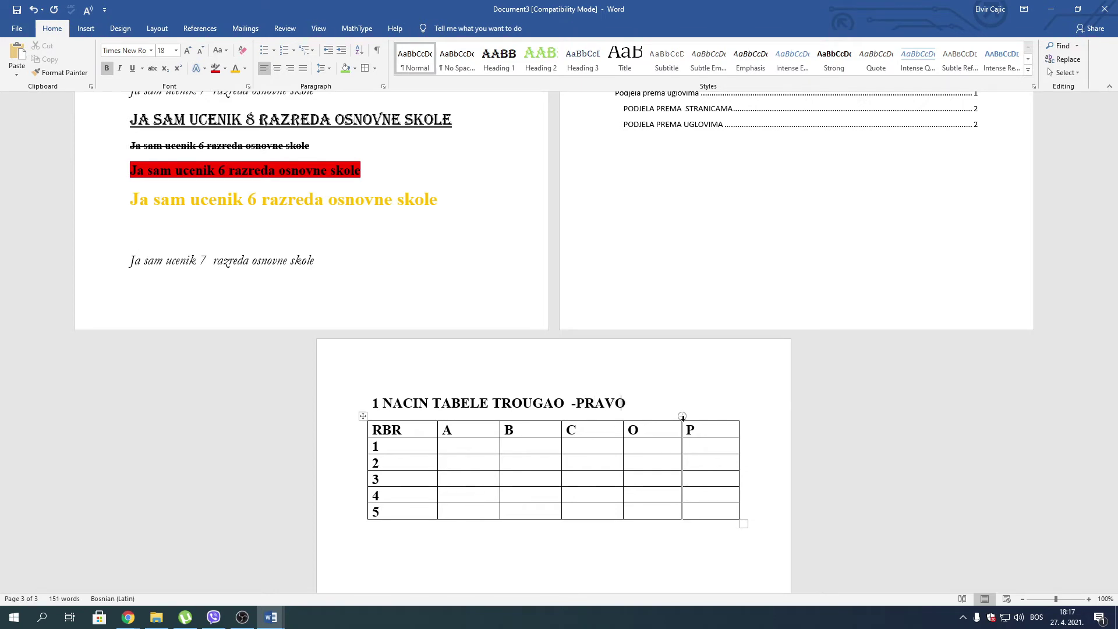
{"action": "type", "text": "UGLI"}
{"action": "scroll", "coordinate": [411, 431], "scroll_direction": "down", "scroll_amount": 2}
{"action": "scroll", "coordinate": [414, 435], "scroll_direction": "down", "scroll_amount": 2}
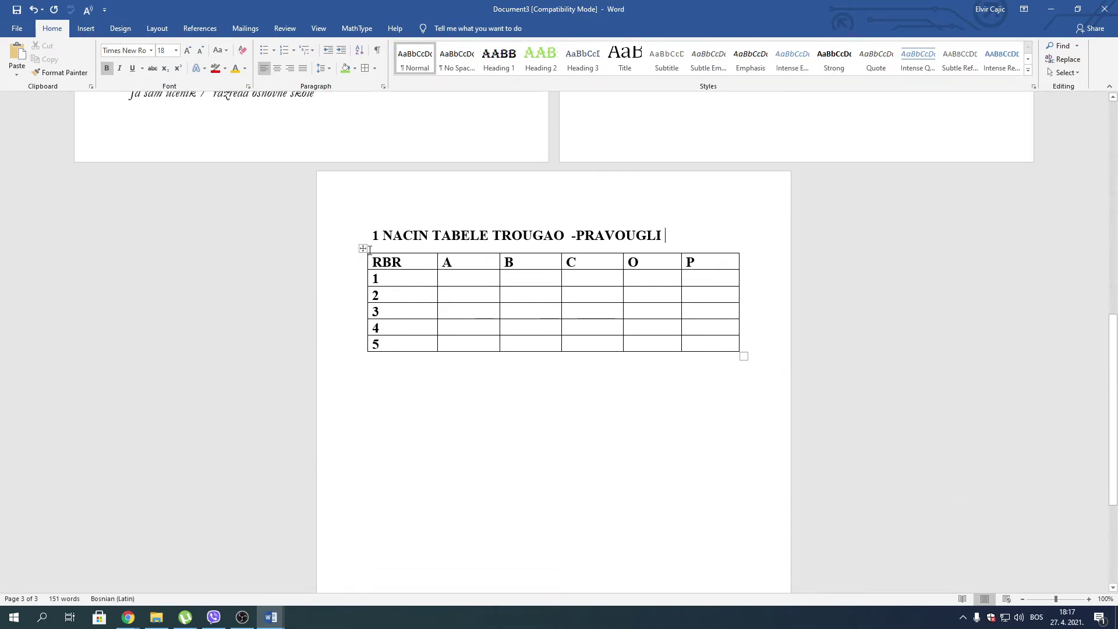
Select the entire RBR table below the heading
{"action": "left_click", "coordinate": [360, 250]}
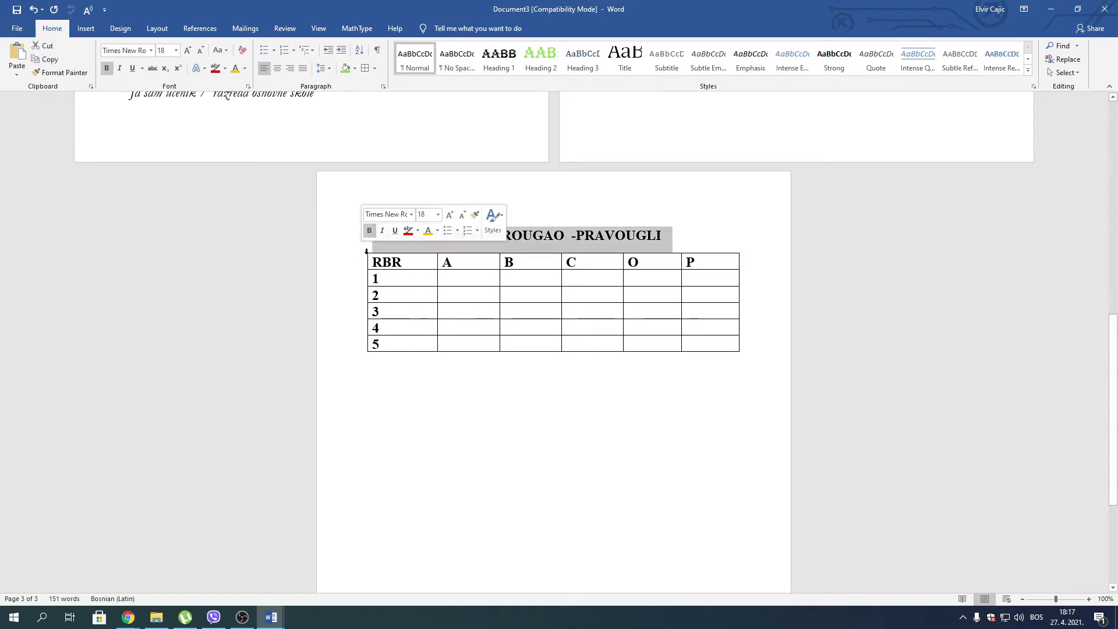
{"action": "left_click", "coordinate": [363, 249]}
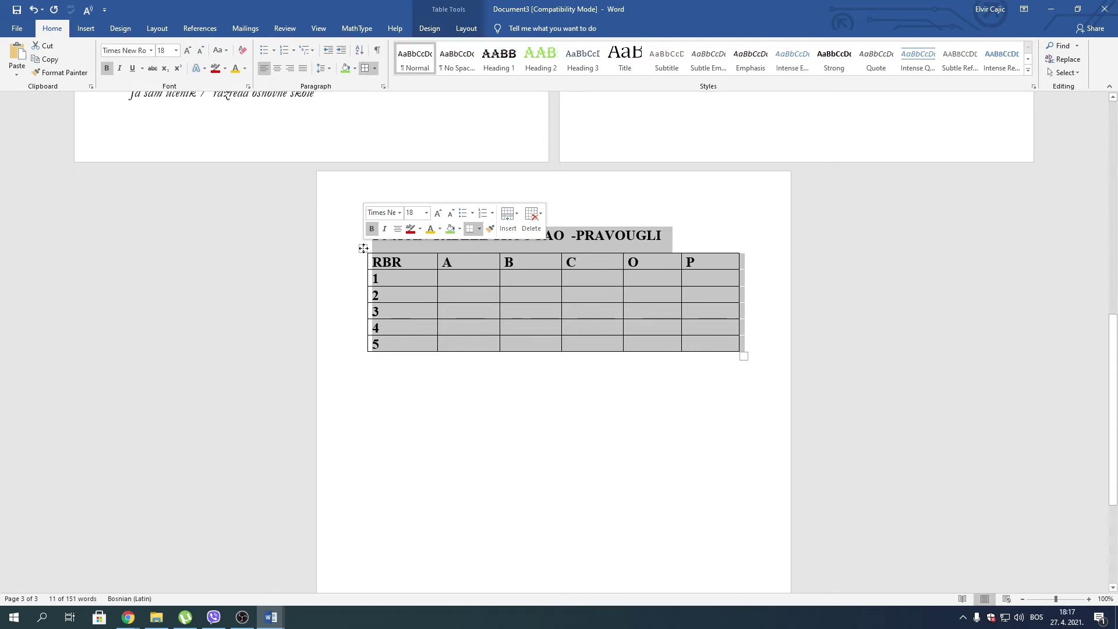
{"action": "left_click", "coordinate": [408, 387]}
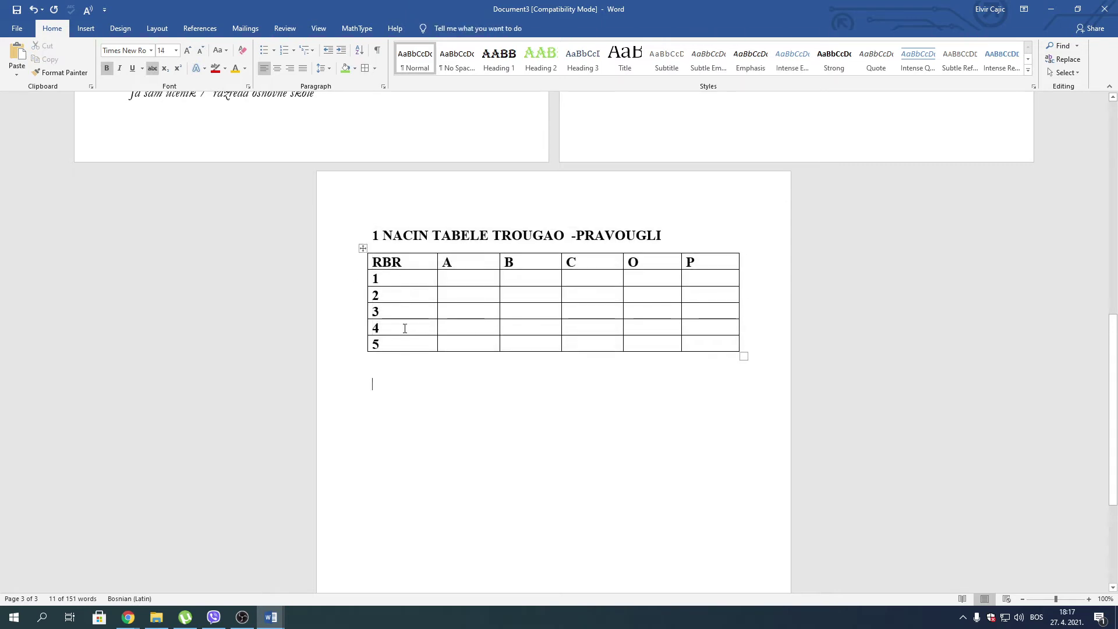
{"action": "left_click", "coordinate": [363, 249]}
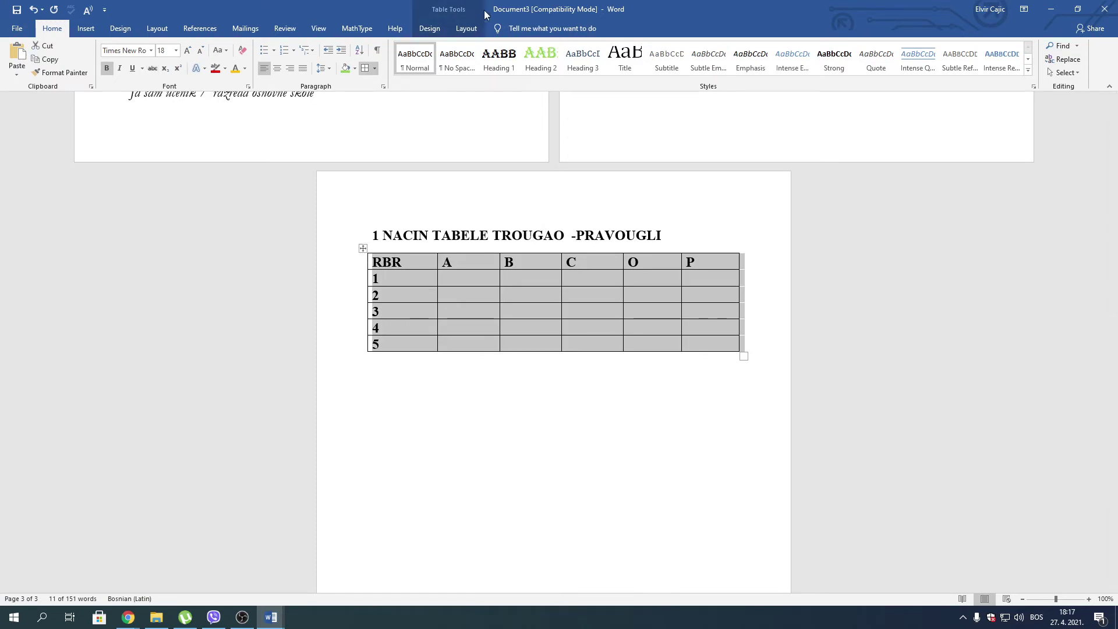
Enable Last Column, Banded Columns and Total Row, and apply a blue Grid Table style
{"action": "left_click", "coordinate": [433, 33]}
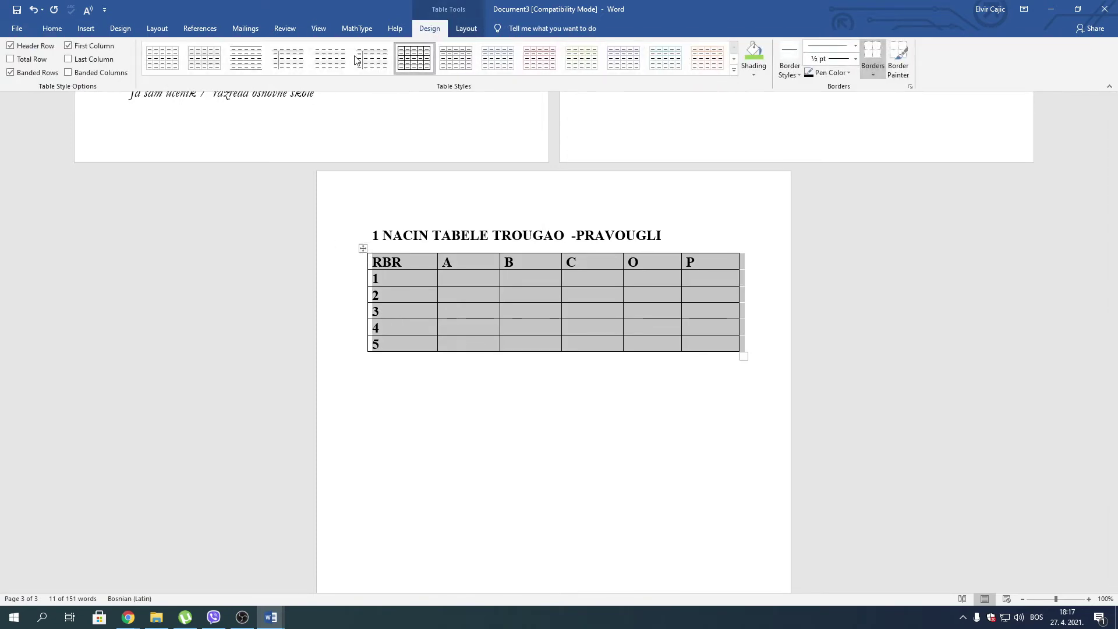
{"action": "left_click", "coordinate": [73, 62]}
{"action": "left_click", "coordinate": [70, 75]}
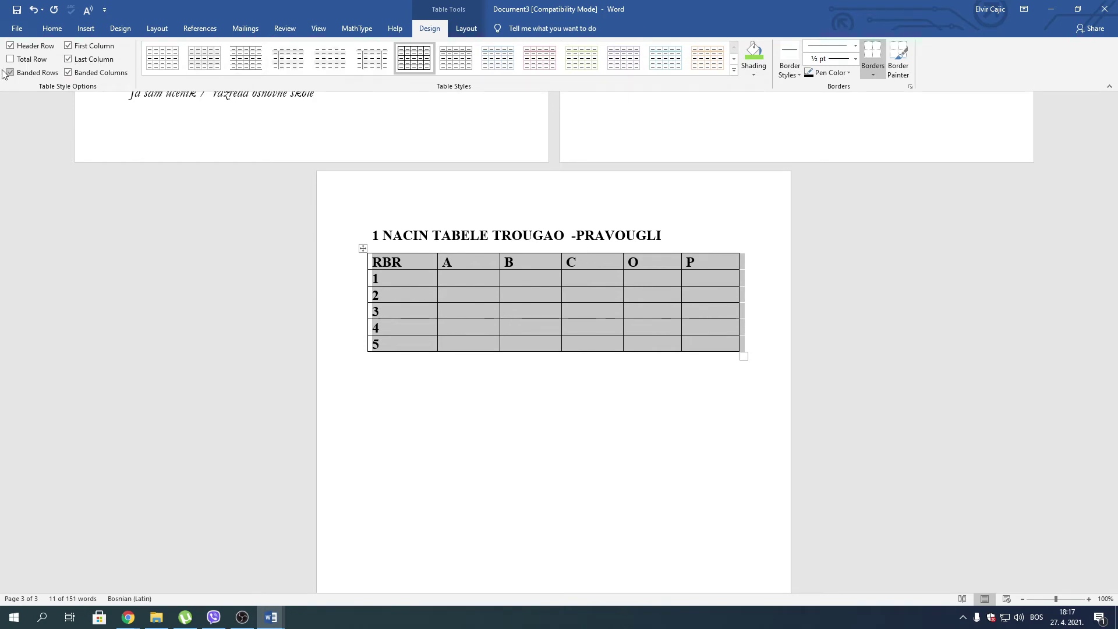
{"action": "left_click", "coordinate": [36, 61]}
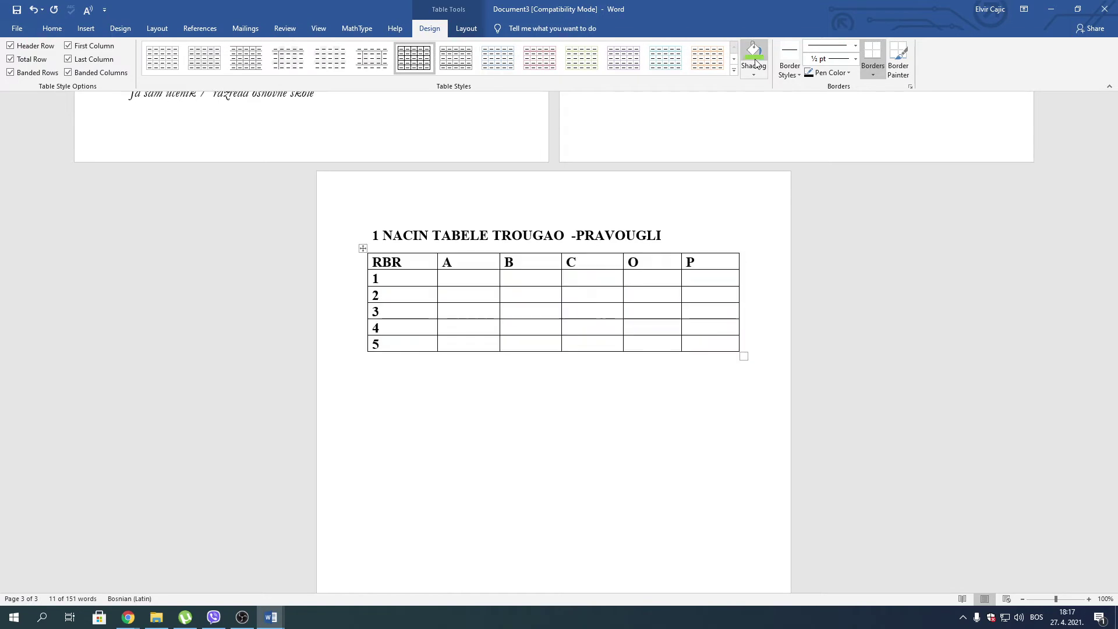
{"action": "left_click", "coordinate": [735, 71]}
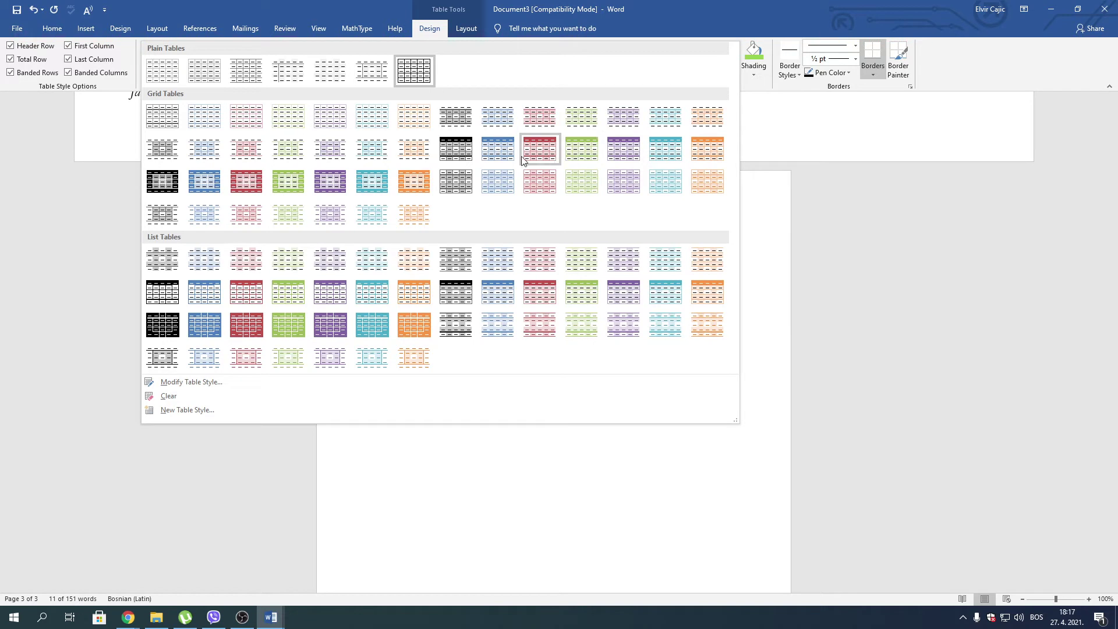
{"action": "left_click", "coordinate": [495, 159]}
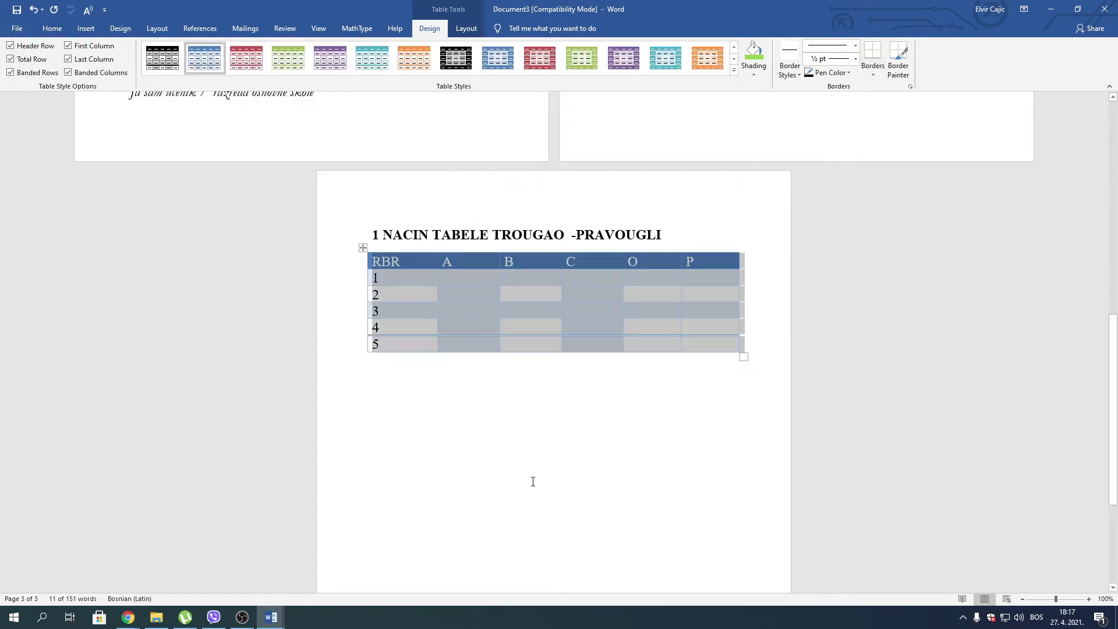
{"action": "left_click", "coordinate": [631, 436]}
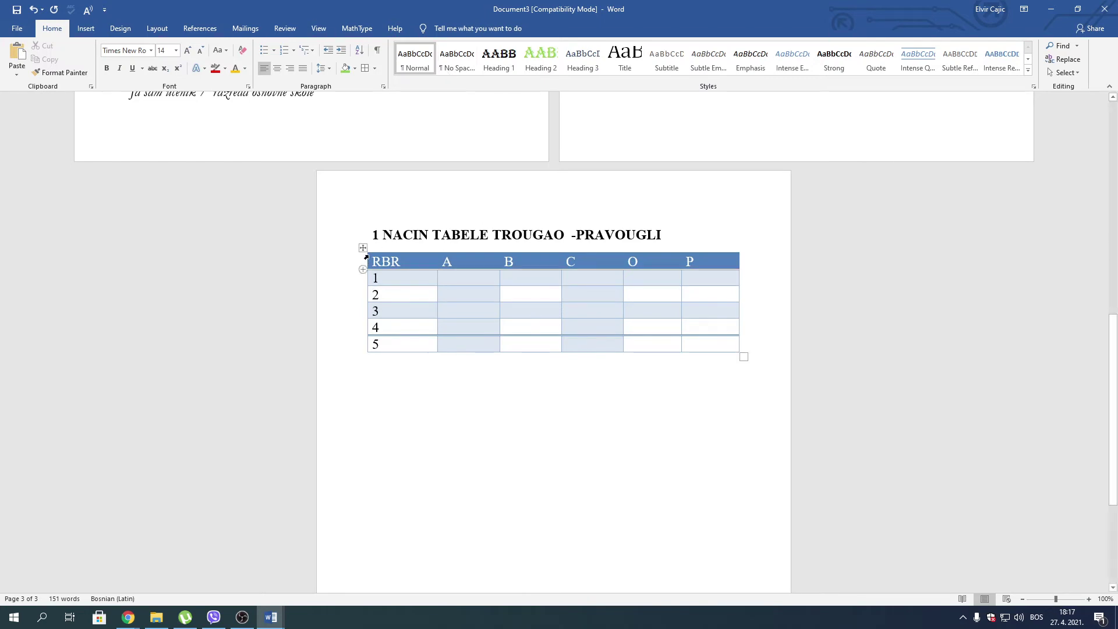
{"action": "left_click", "coordinate": [363, 248]}
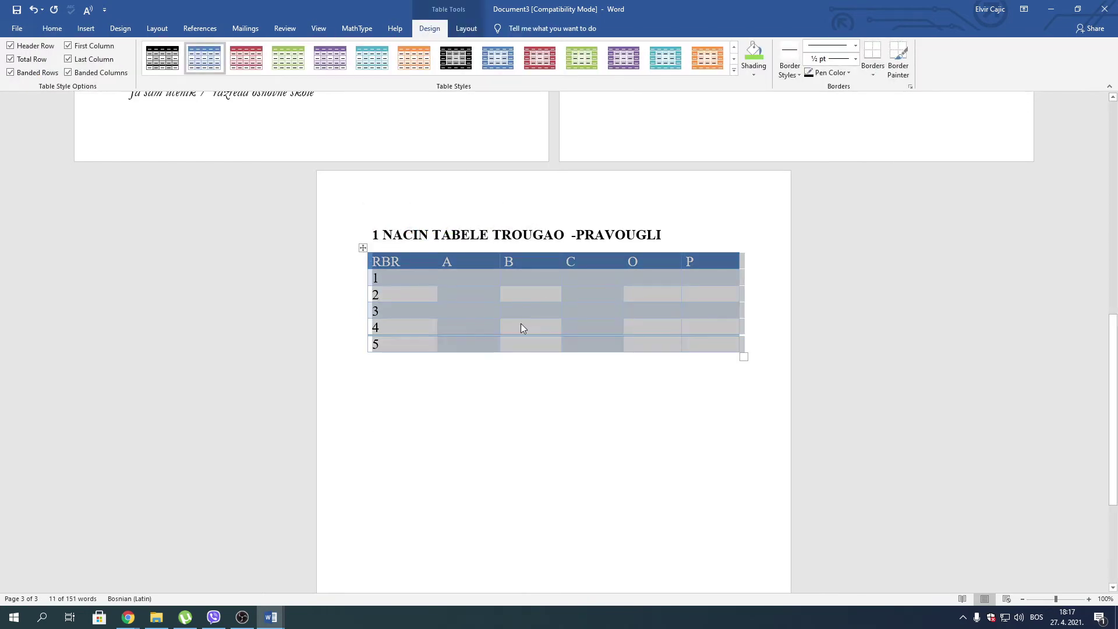
Try green shading, then replace it with the dark blue banded grid table style
{"action": "left_click", "coordinate": [753, 75]}
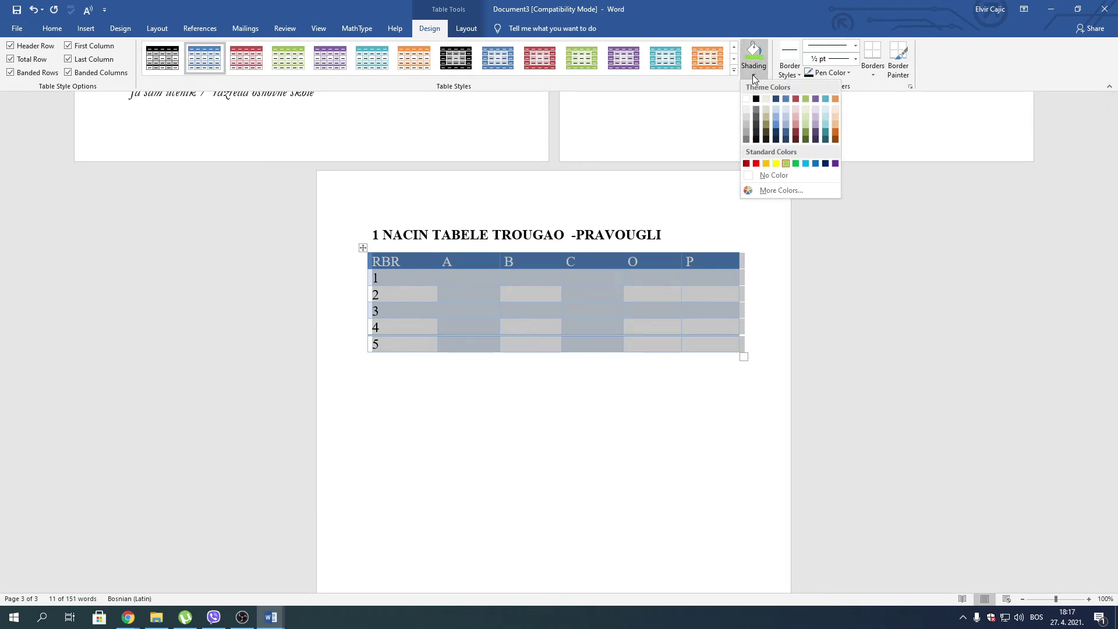
{"action": "left_click", "coordinate": [786, 163]}
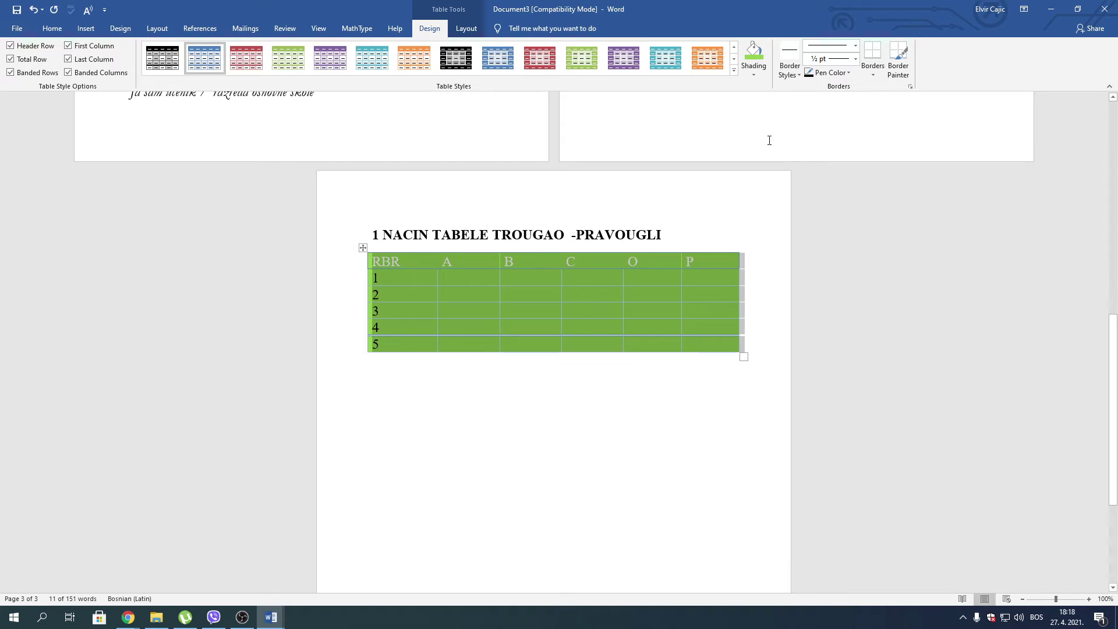
{"action": "left_click", "coordinate": [758, 78]}
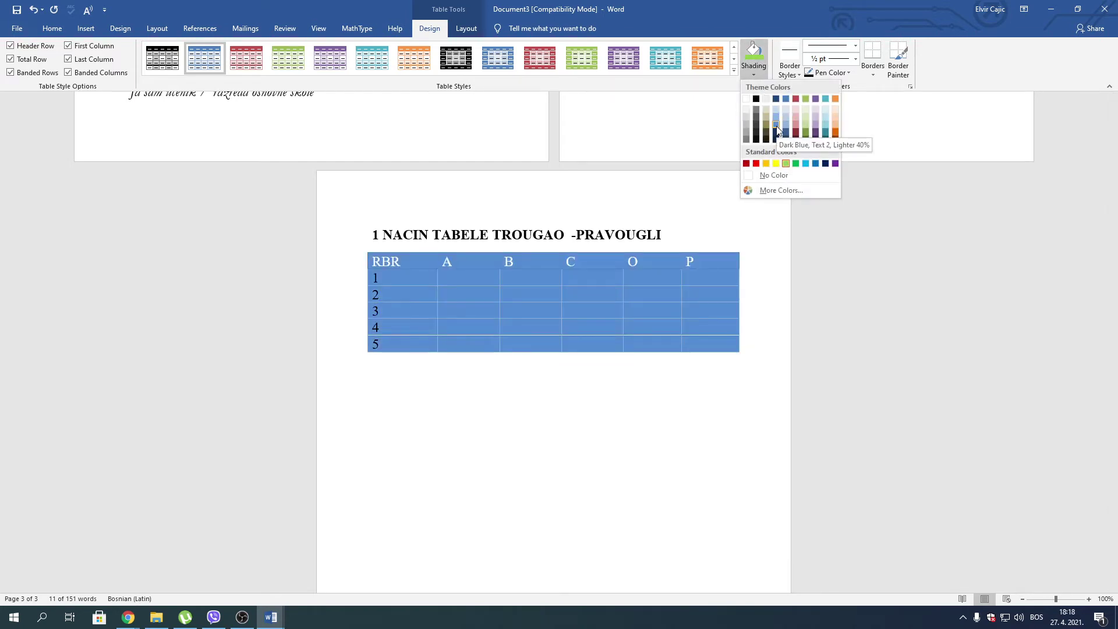
{"action": "left_click", "coordinate": [502, 63]}
{"action": "left_click", "coordinate": [500, 61]}
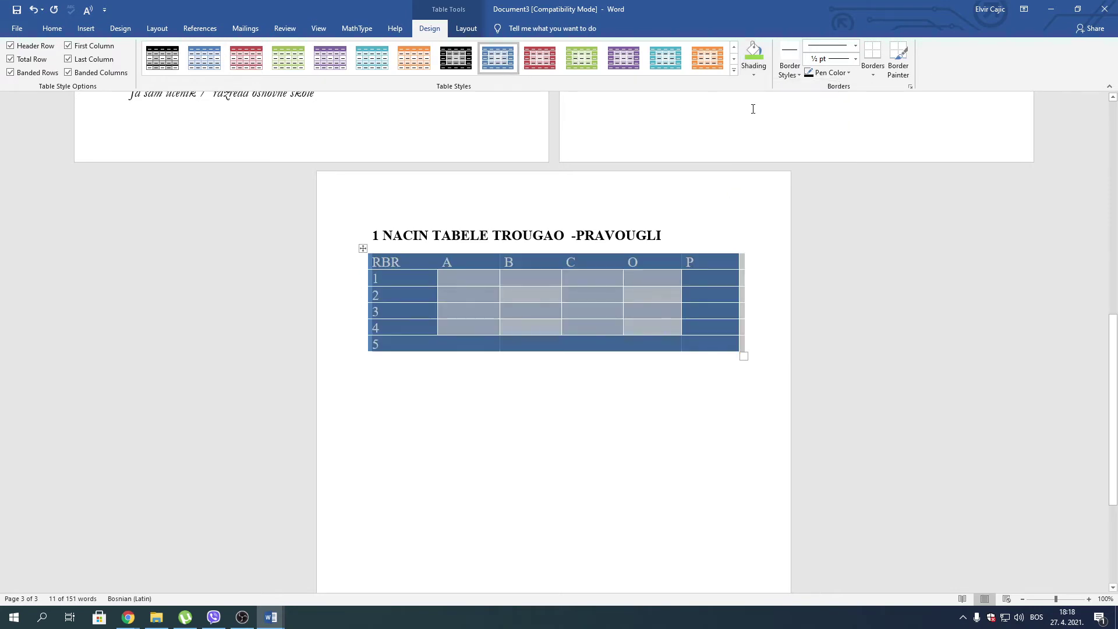
Set the border pen to a double line with 2¼ pt weight
{"action": "left_click", "coordinate": [799, 75]}
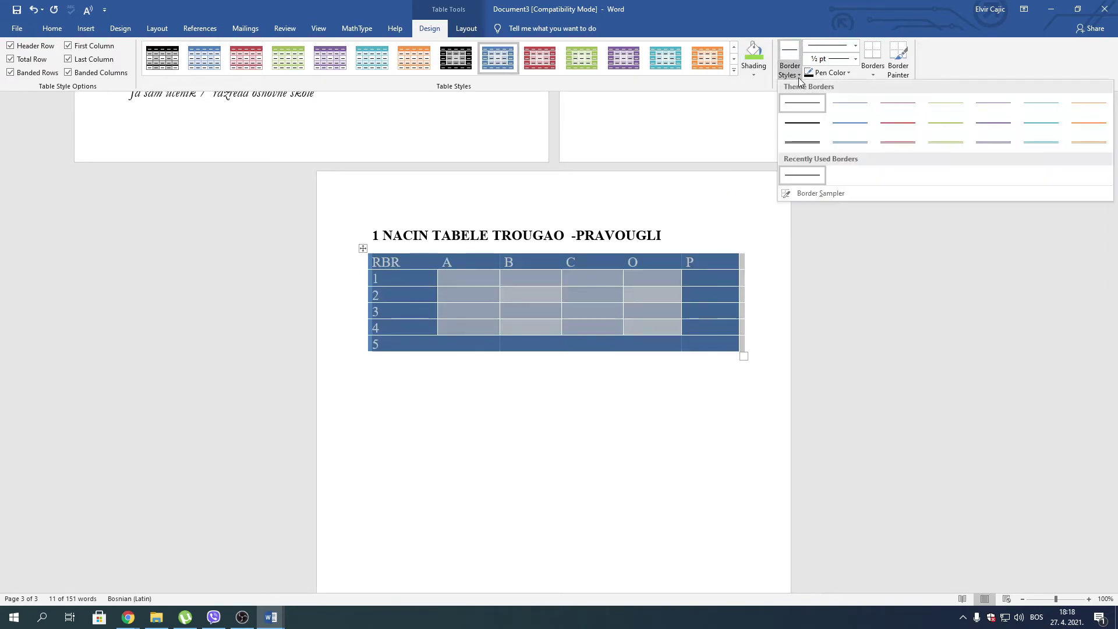
{"action": "left_click", "coordinate": [802, 143]}
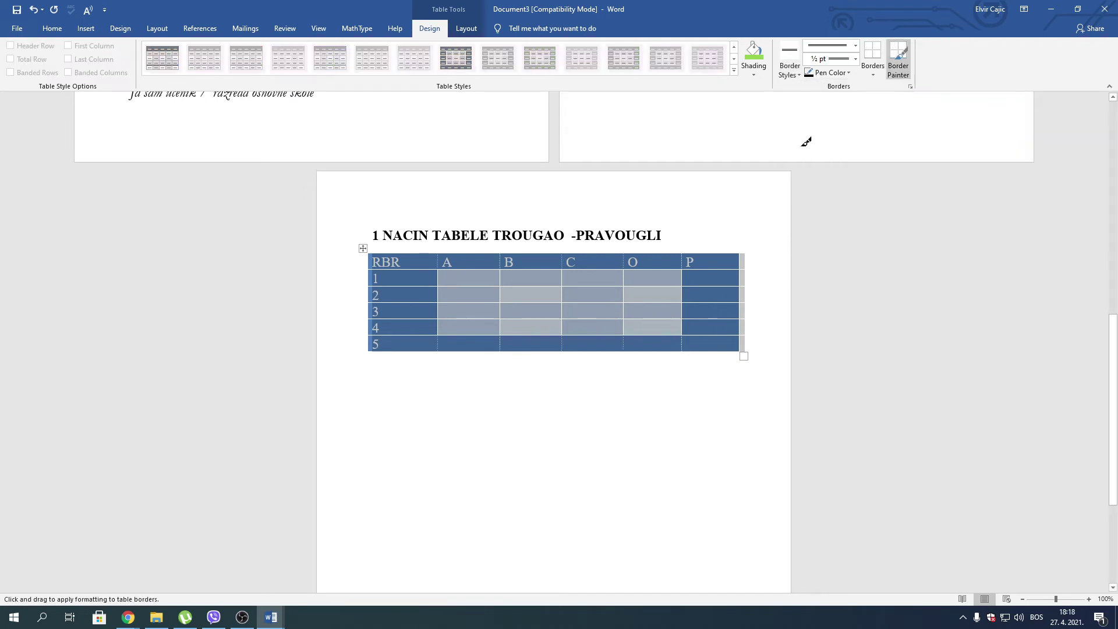
{"action": "left_click", "coordinate": [855, 59]}
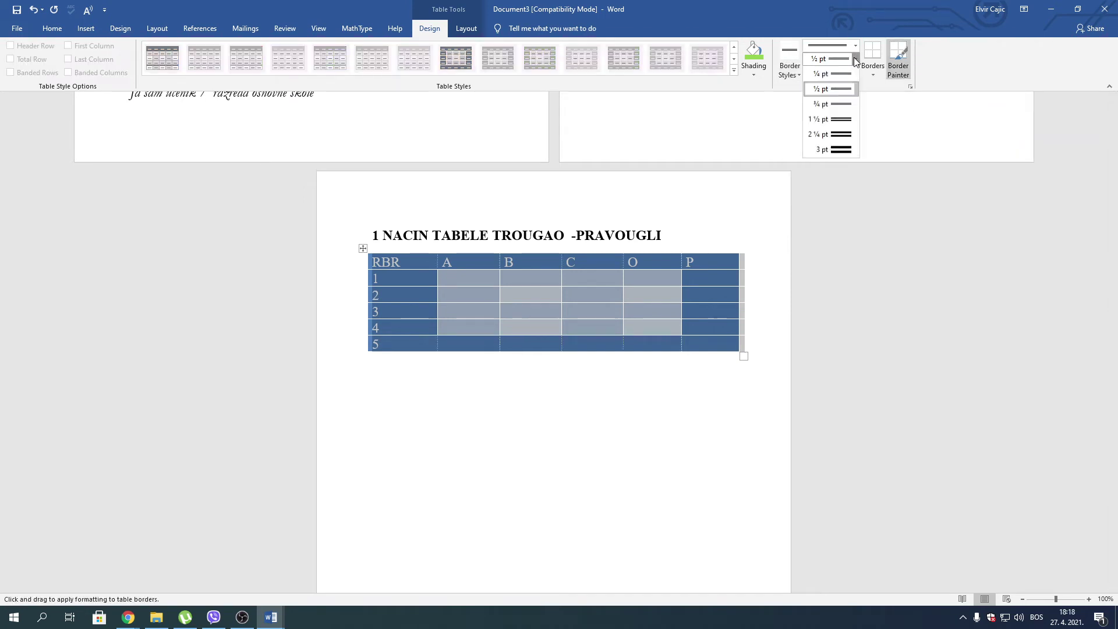
{"action": "left_click", "coordinate": [836, 135]}
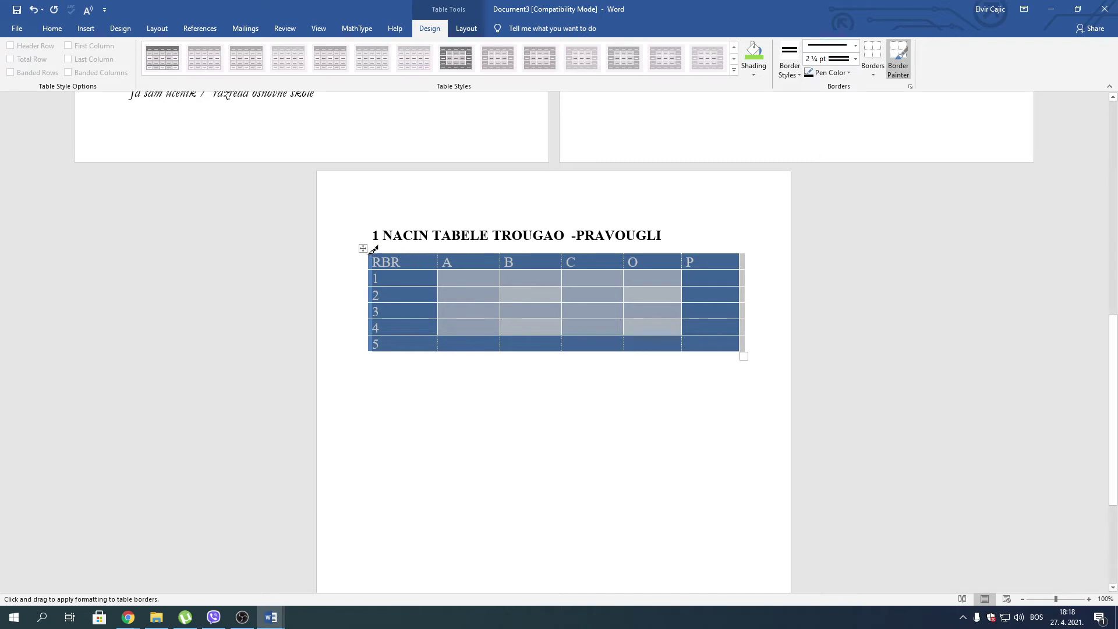
Paint thick double borders around the table's outer edges and under the header row
{"action": "left_click_drag", "start_coordinate": [376, 249], "coordinate": [730, 242]}
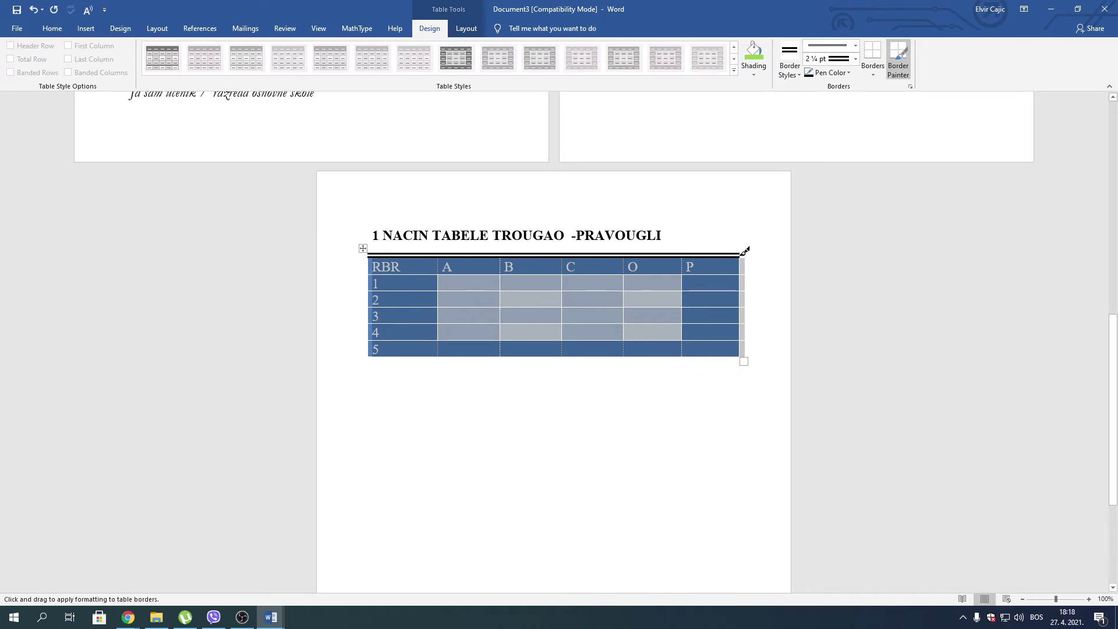
{"action": "mouse_move", "coordinate": [745, 251]}
{"action": "left_mouse_down"}
{"action": "mouse_move", "coordinate": [740, 367]}
{"action": "mouse_move", "coordinate": [372, 350]}
{"action": "left_mouse_up"}
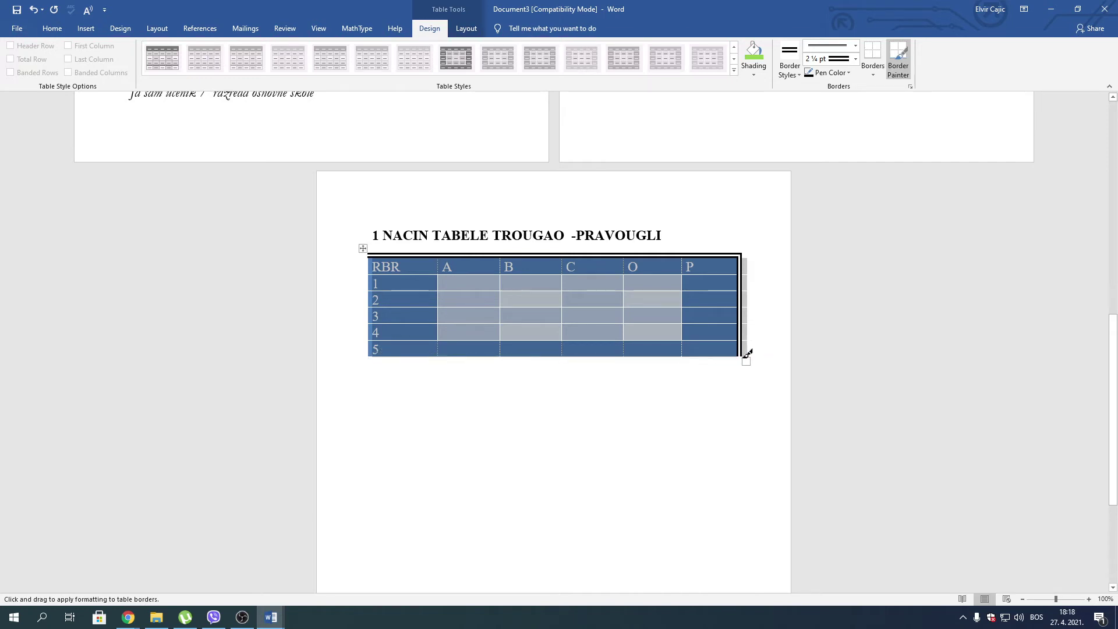
{"action": "mouse_move", "coordinate": [743, 352]}
{"action": "left_mouse_down"}
{"action": "mouse_move", "coordinate": [325, 348]}
{"action": "mouse_move", "coordinate": [378, 350]}
{"action": "mouse_move", "coordinate": [369, 253]}
{"action": "left_mouse_up"}
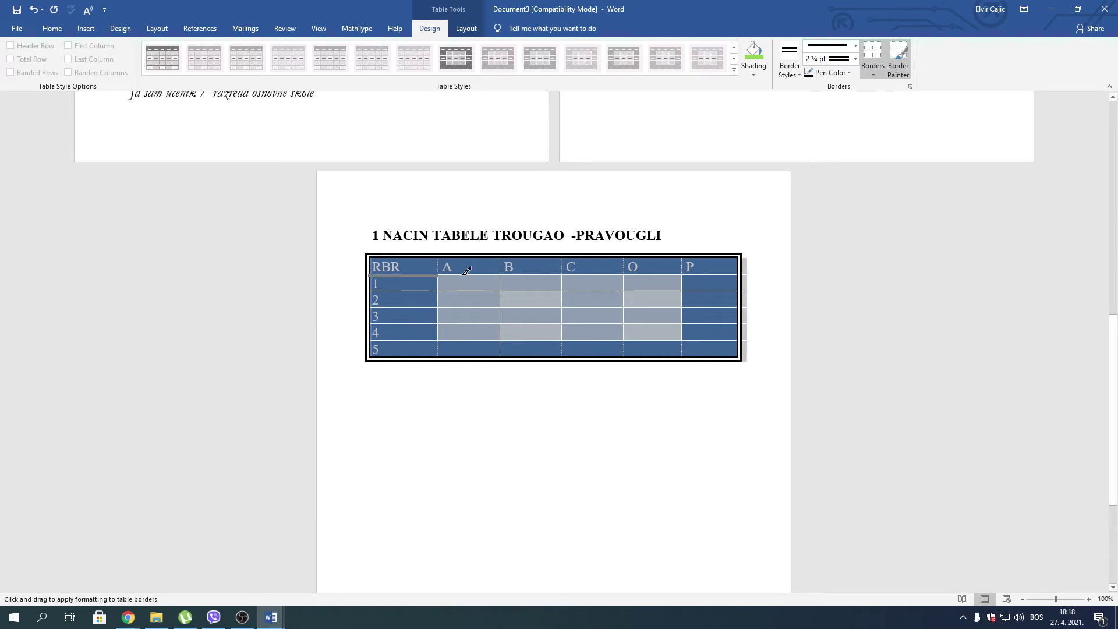
{"action": "left_click_drag", "start_coordinate": [466, 271], "coordinate": [707, 271]}
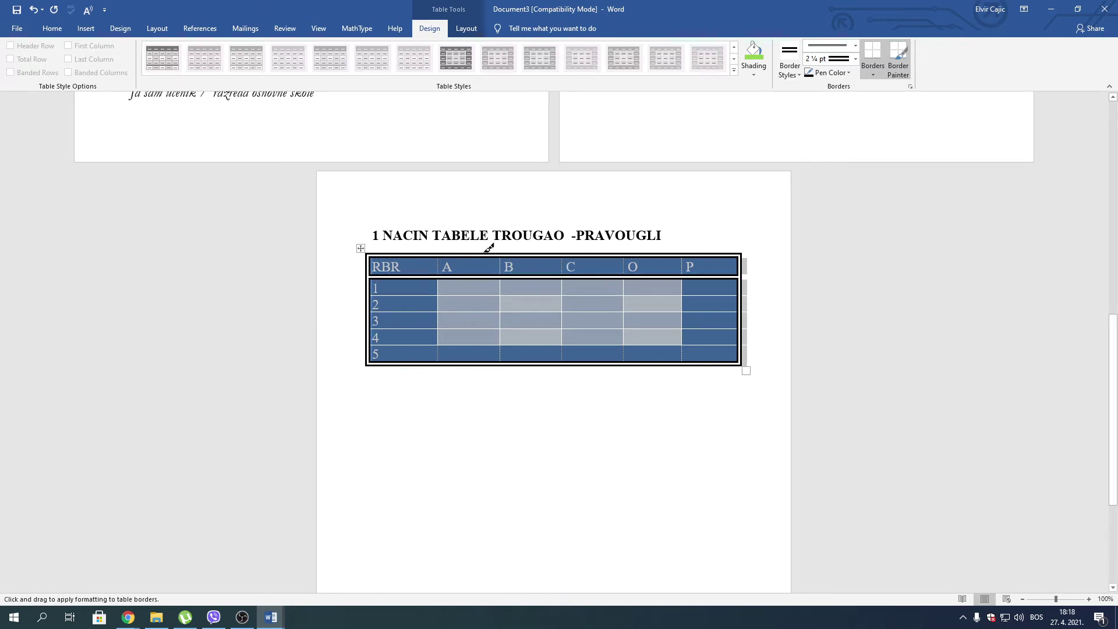
Paint double borders between all six columns: RBR, A, B, C, O and P
{"action": "left_click_drag", "start_coordinate": [438, 257], "coordinate": [440, 360]}
{"action": "left_click_drag", "start_coordinate": [500, 257], "coordinate": [500, 368]}
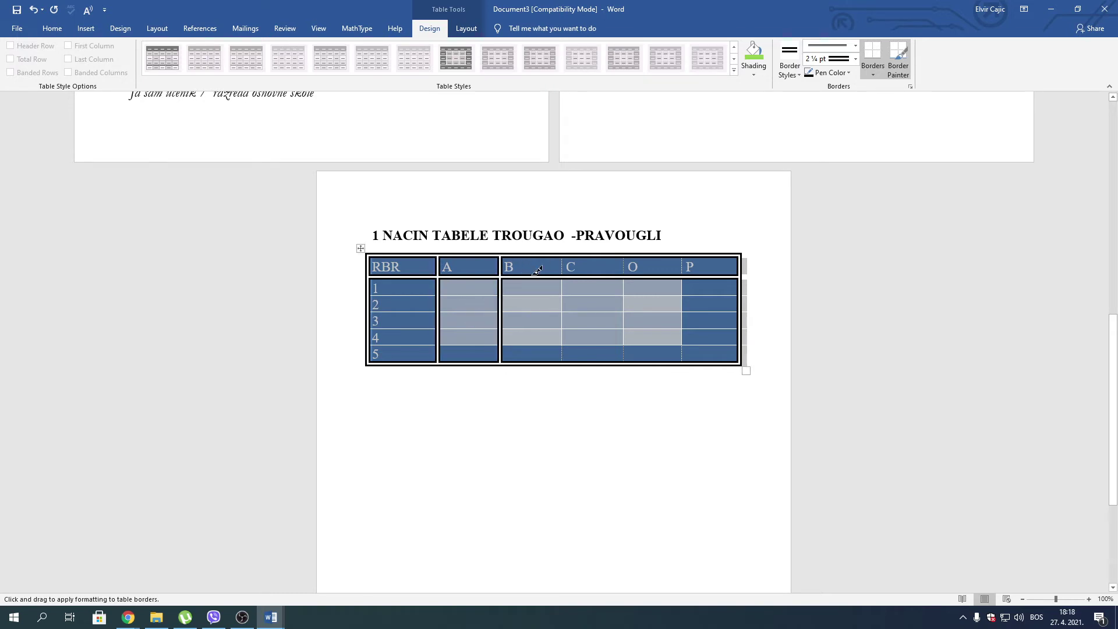
{"action": "left_click_drag", "start_coordinate": [566, 255], "coordinate": [569, 343]}
{"action": "left_click_drag", "start_coordinate": [624, 256], "coordinate": [630, 364]}
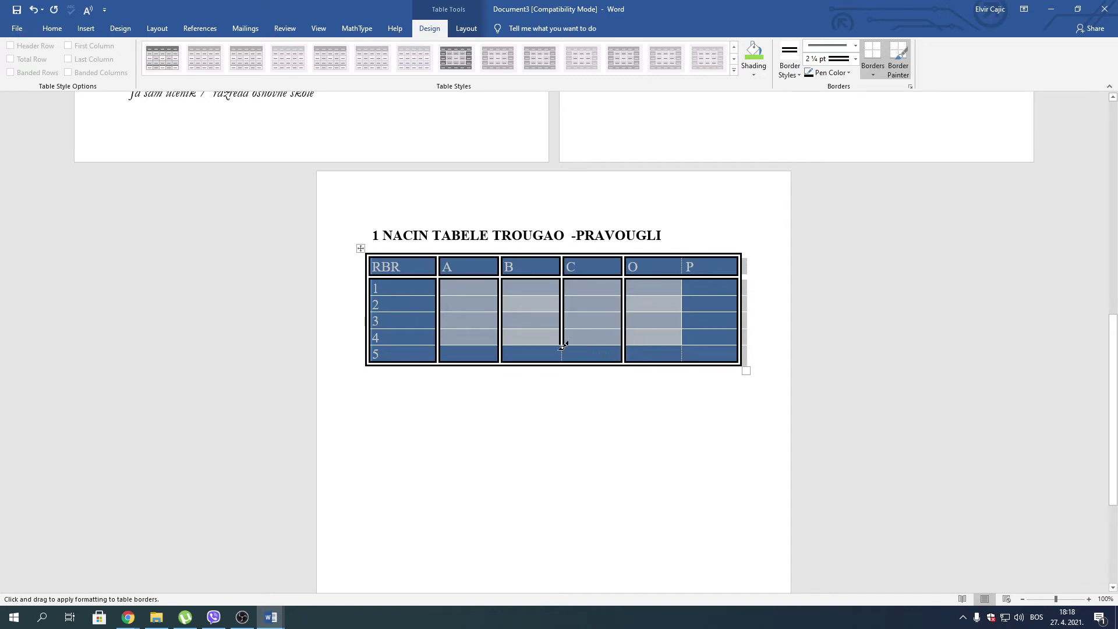
{"action": "left_click_drag", "start_coordinate": [562, 337], "coordinate": [563, 363]}
{"action": "mouse_move", "coordinate": [686, 252]}
{"action": "left_mouse_down"}
{"action": "mouse_move", "coordinate": [691, 343]}
{"action": "mouse_move", "coordinate": [662, 348]}
{"action": "left_mouse_up"}
Paint double borders between rows 1 through 5
{"action": "left_click_drag", "start_coordinate": [376, 292], "coordinate": [733, 294]}
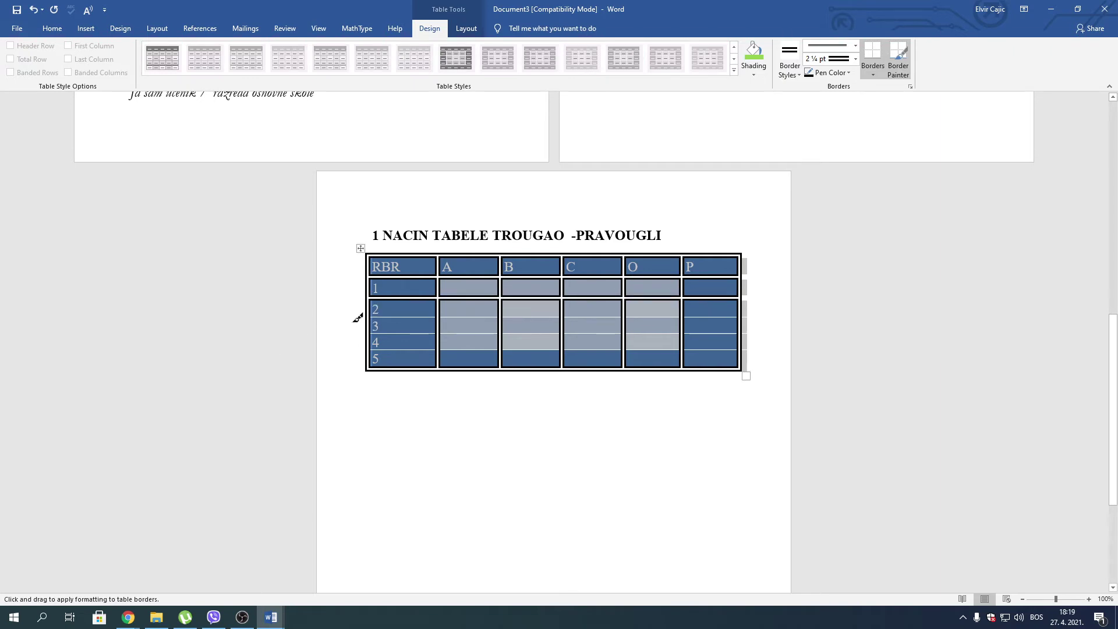
{"action": "left_click_drag", "start_coordinate": [373, 317], "coordinate": [728, 317]}
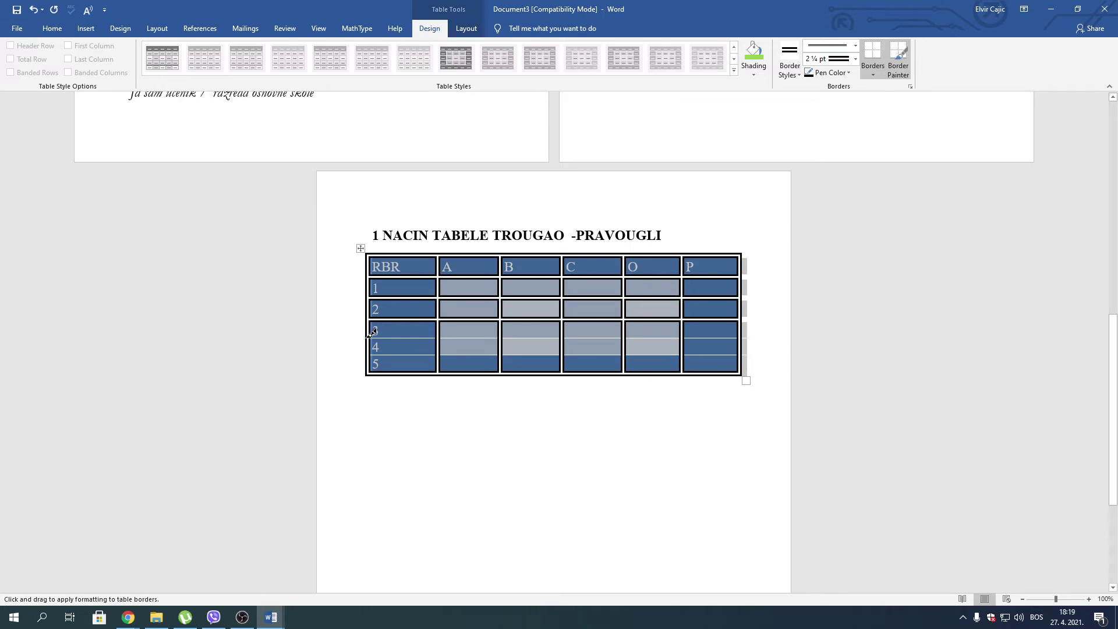
{"action": "left_click_drag", "start_coordinate": [371, 331], "coordinate": [667, 329]}
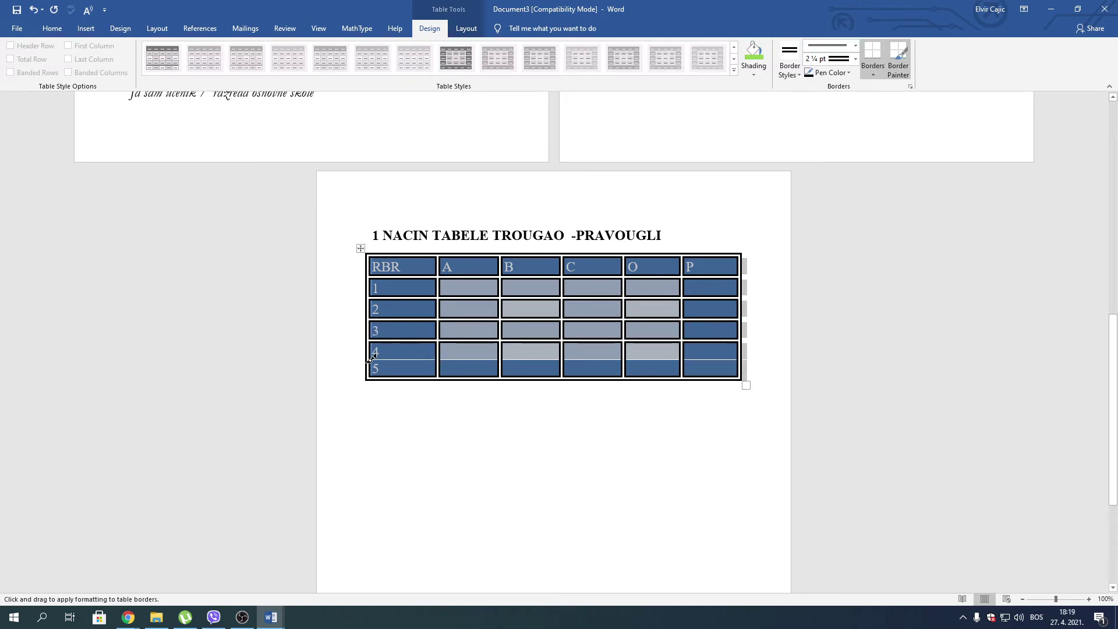
{"action": "mouse_move", "coordinate": [371, 358]}
{"action": "left_mouse_down"}
{"action": "mouse_move", "coordinate": [720, 363]}
{"action": "mouse_move", "coordinate": [745, 354]}
{"action": "left_mouse_up"}
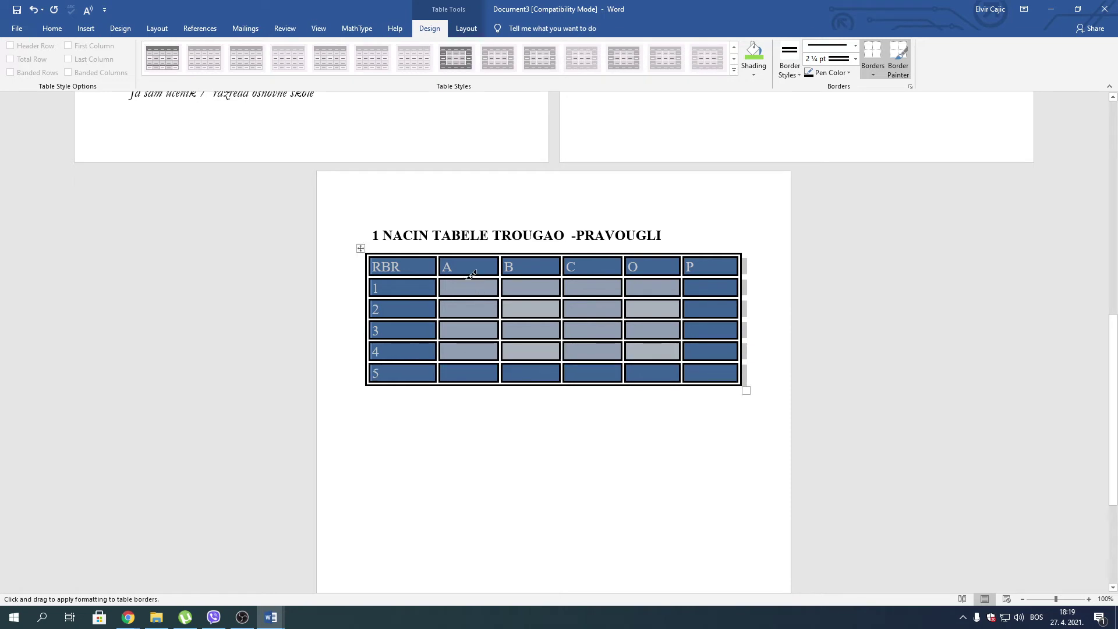
Turn off Draw Table border painting and show the table Layout settings
{"action": "left_click", "coordinate": [872, 75]}
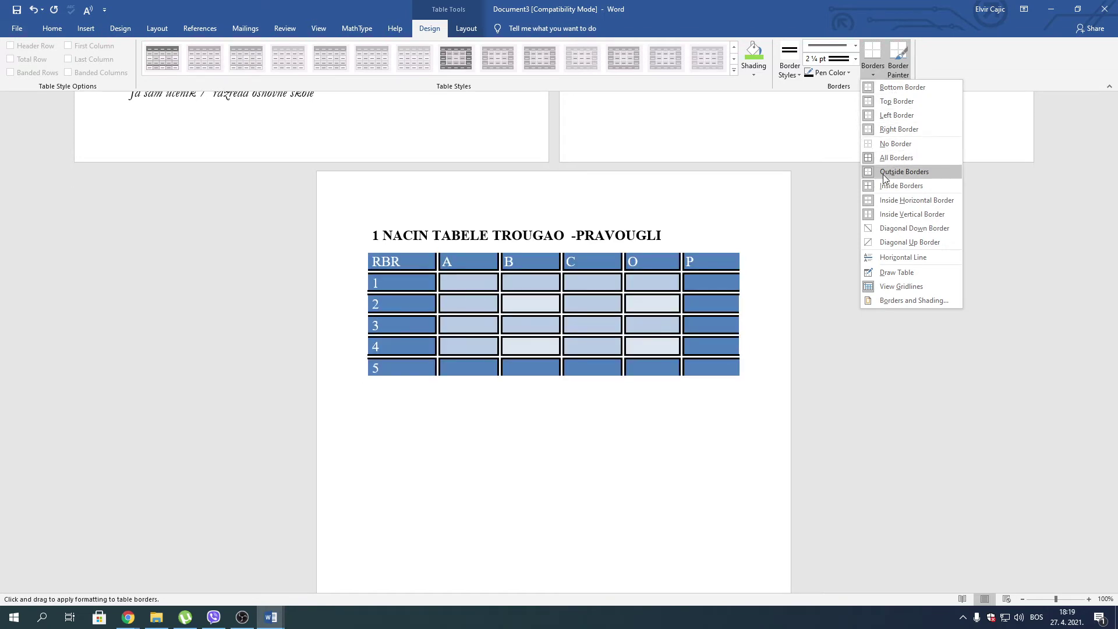
{"action": "left_click", "coordinate": [897, 273]}
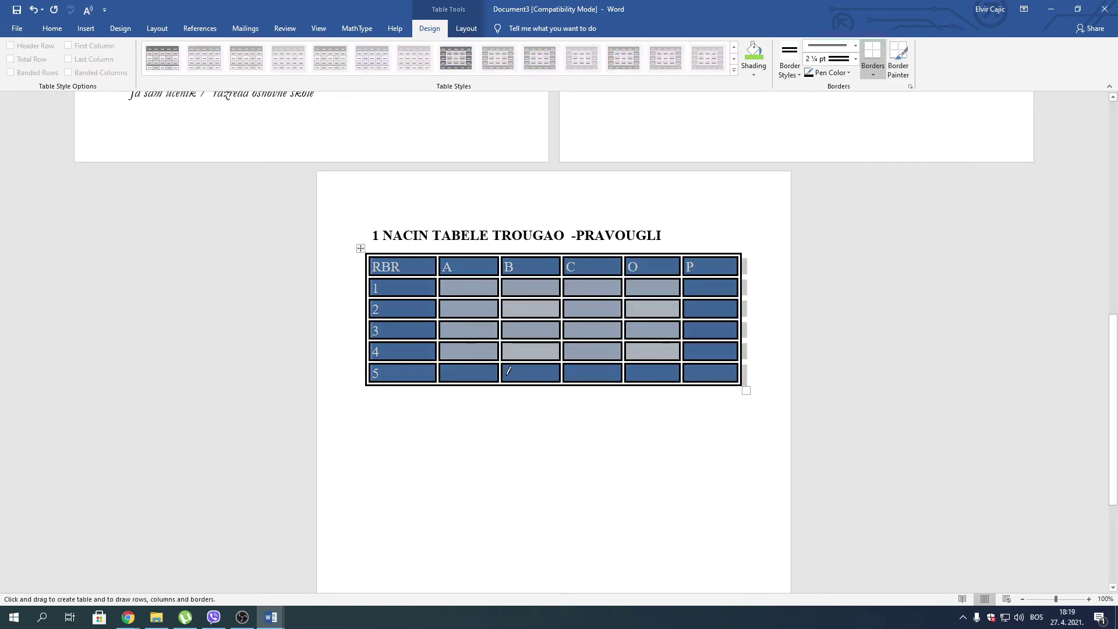
{"action": "left_click", "coordinate": [475, 37]}
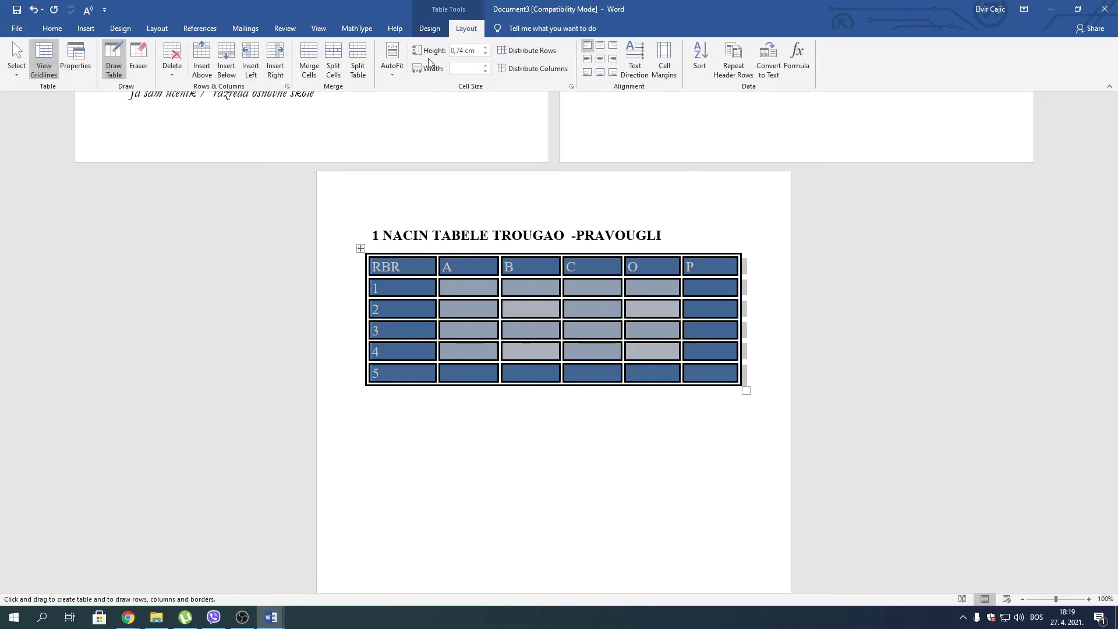
{"action": "left_click", "coordinate": [48, 62]}
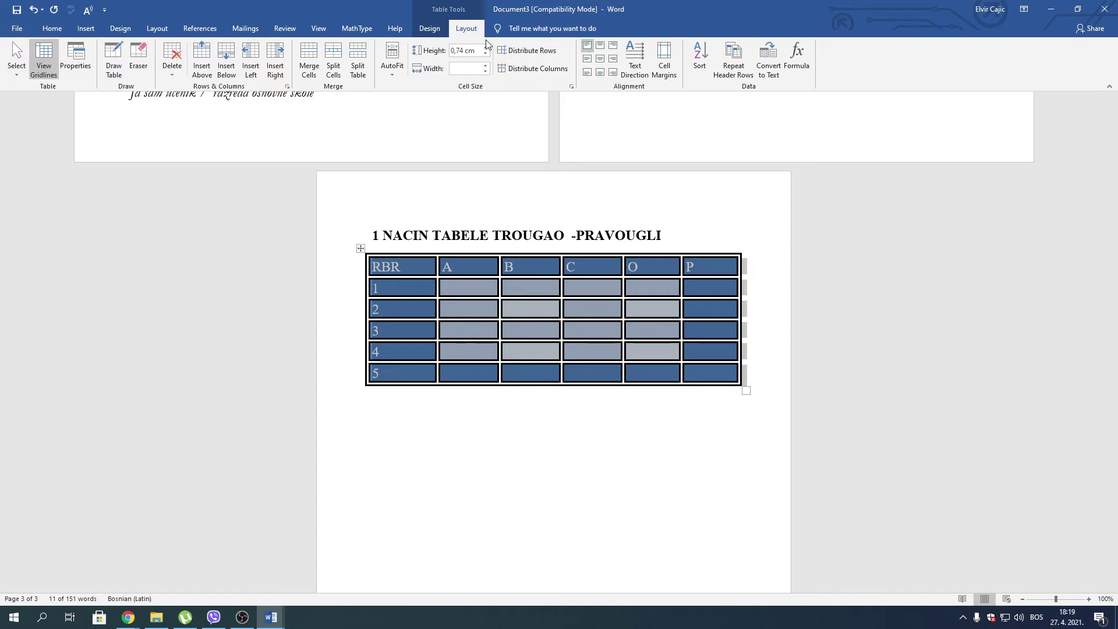
Rotate the RBR header text to read bottom to top, making the header row 2 cm tall
{"action": "left_click", "coordinate": [410, 272]}
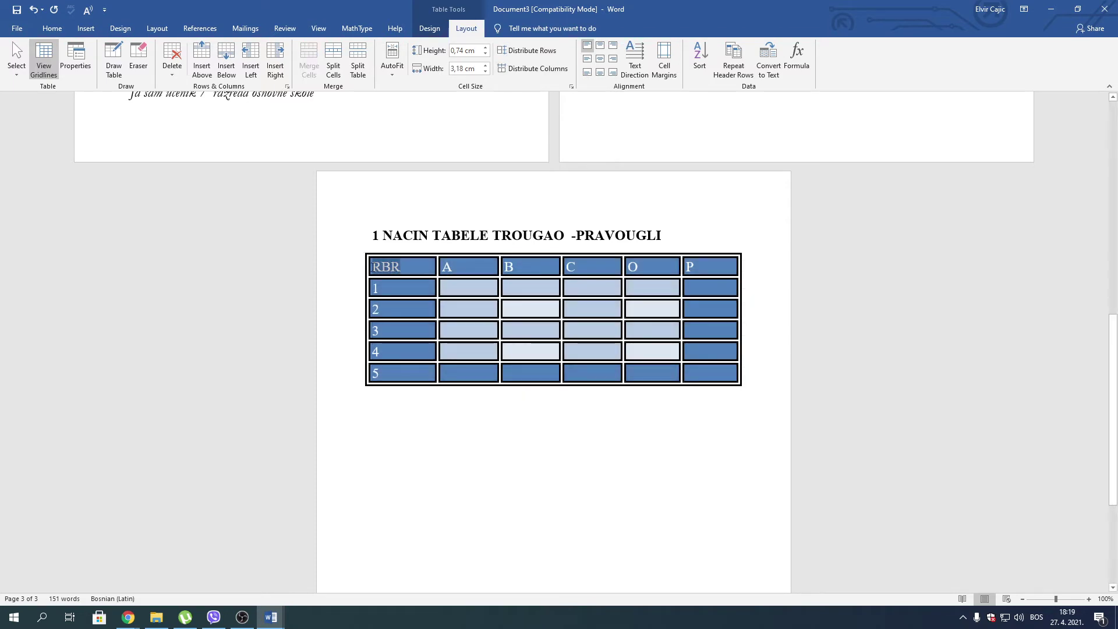
{"action": "left_click", "coordinate": [635, 64]}
{"action": "left_click", "coordinate": [636, 73]}
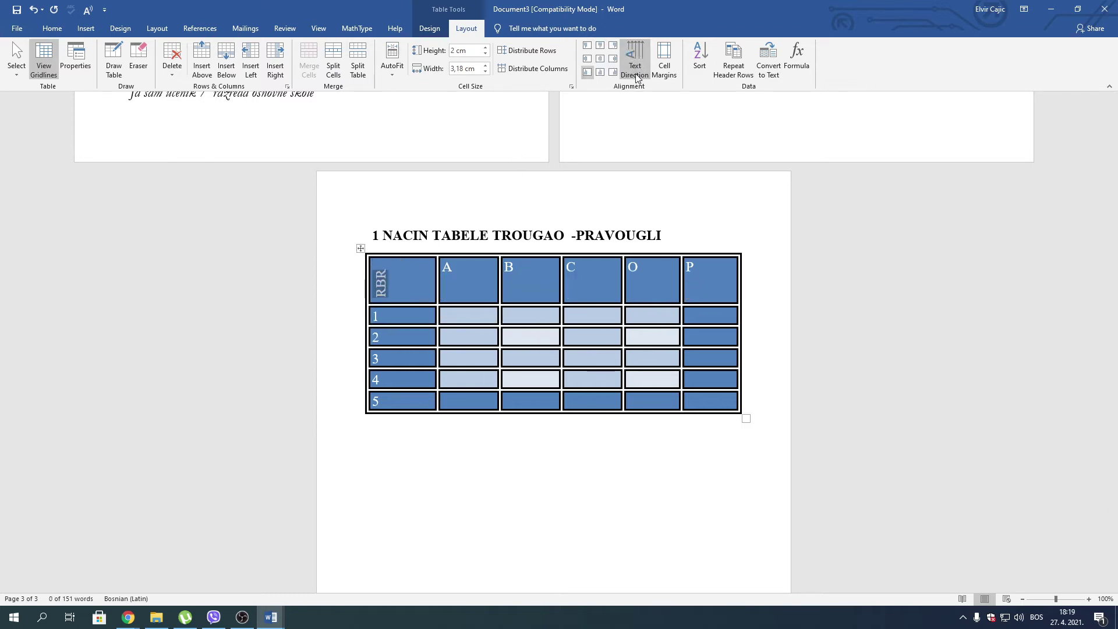
{"action": "left_click", "coordinate": [517, 498]}
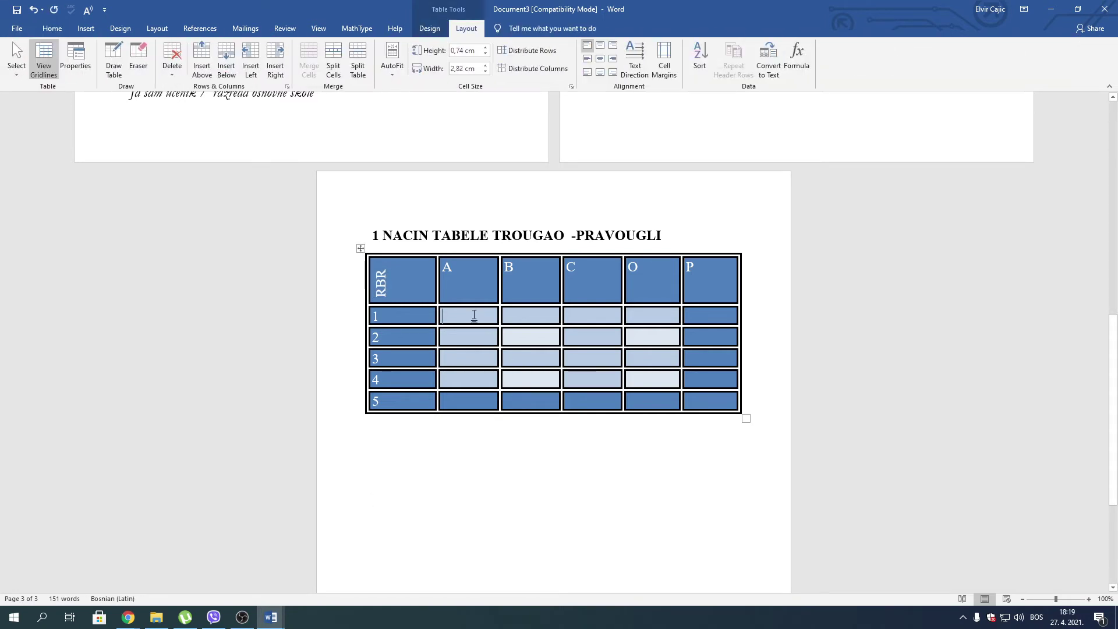
Enter side lengths into columns A–C, such as 6-8-10, 3-4-5 and 12-5-13
{"action": "type", "text": "5"}
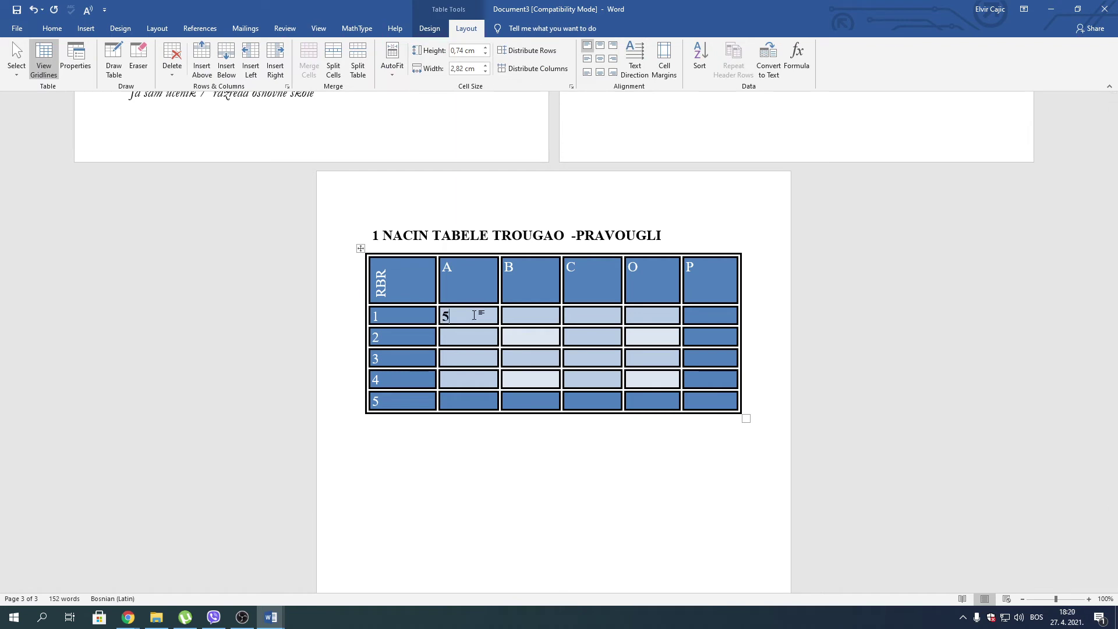
{"action": "key", "text": "Tab"}
{"action": "type", "text": "61"}
{"action": "type", "text": "0"}
{"action": "key", "text": "Down"}
{"action": "key", "text": "Left"}
{"action": "type", "text": "6"}
{"action": "key", "text": "Tab"}
{"action": "type", "text": "8"}
{"action": "key", "text": "Tab"}
{"action": "type", "text": "1"}
{"action": "type", "text": "0"}
{"action": "type", "text": "3"}
{"action": "key", "text": "Tab"}
{"action": "type", "text": "4"}
{"action": "key", "text": "Left"}
{"action": "type", "text": "12"}
{"action": "type", "text": "5"}
{"action": "key", "text": "Tab"}
{"action": "type", "text": "13"}
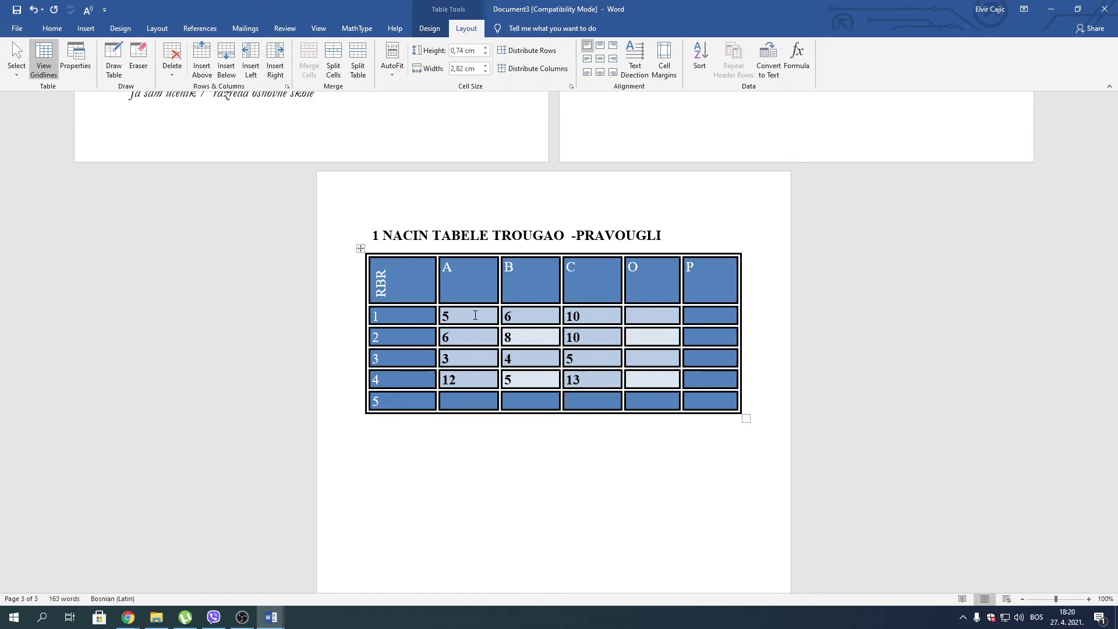
{"action": "key", "text": "Tab"}
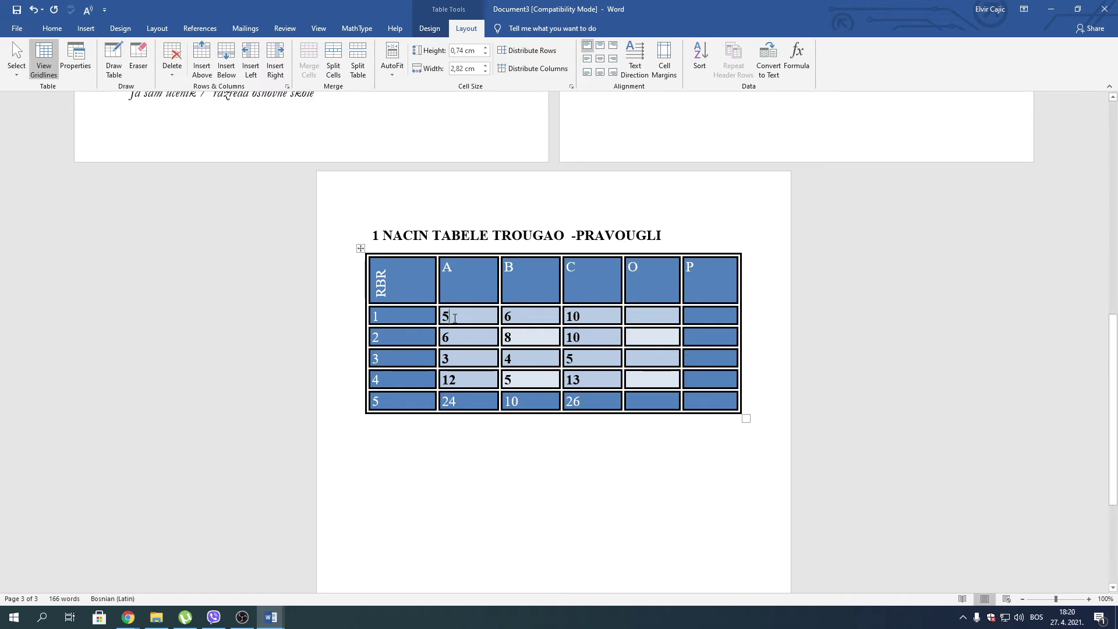
Correct row 1's side values to 12, 14 and 20
{"action": "key", "text": "BackSpace"}
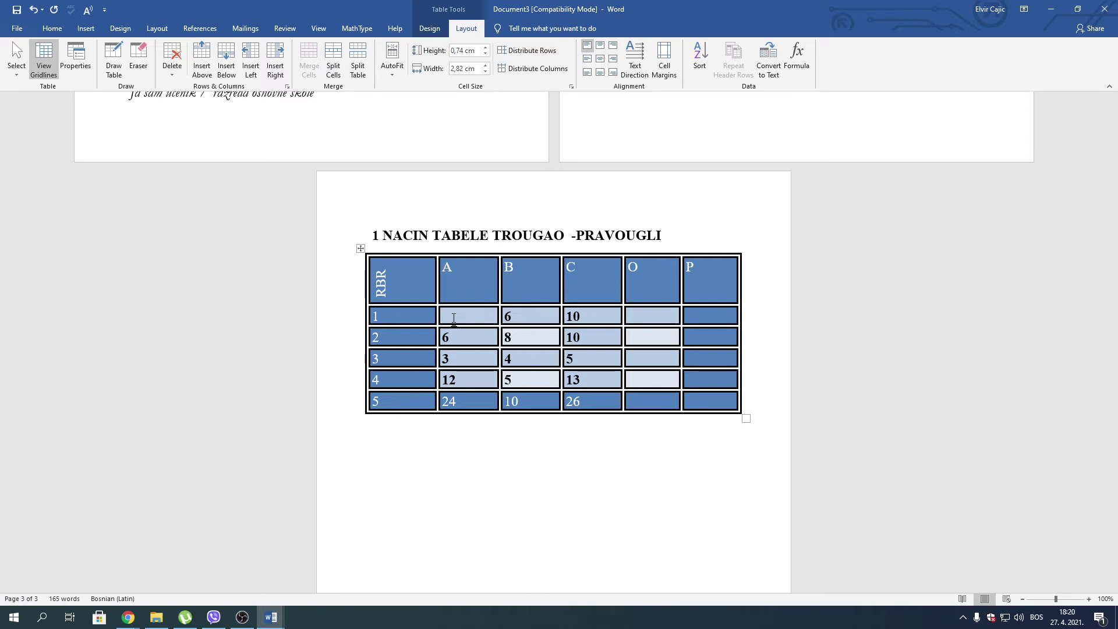
{"action": "type", "text": "12"}
{"action": "key", "text": "Tab"}
{"action": "key", "text": "BackSpace"}
{"action": "type", "text": "1"}
{"action": "key", "text": "Right"}
{"action": "key", "text": "BackSpace"}
{"action": "key", "text": "BackSpace"}
{"action": "type", "text": "6"}
{"action": "key", "text": "BackSpace"}
{"action": "key", "text": "BackSpace"}
{"action": "key", "text": "BackSpace"}
{"action": "key", "text": "BackSpace"}
{"action": "type", "text": "12"}
{"action": "key", "text": "Tab"}
{"action": "type", "text": "14"}
{"action": "type", "text": "20"}
{"action": "scroll", "coordinate": [455, 444], "scroll_direction": "down", "scroll_amount": 1}
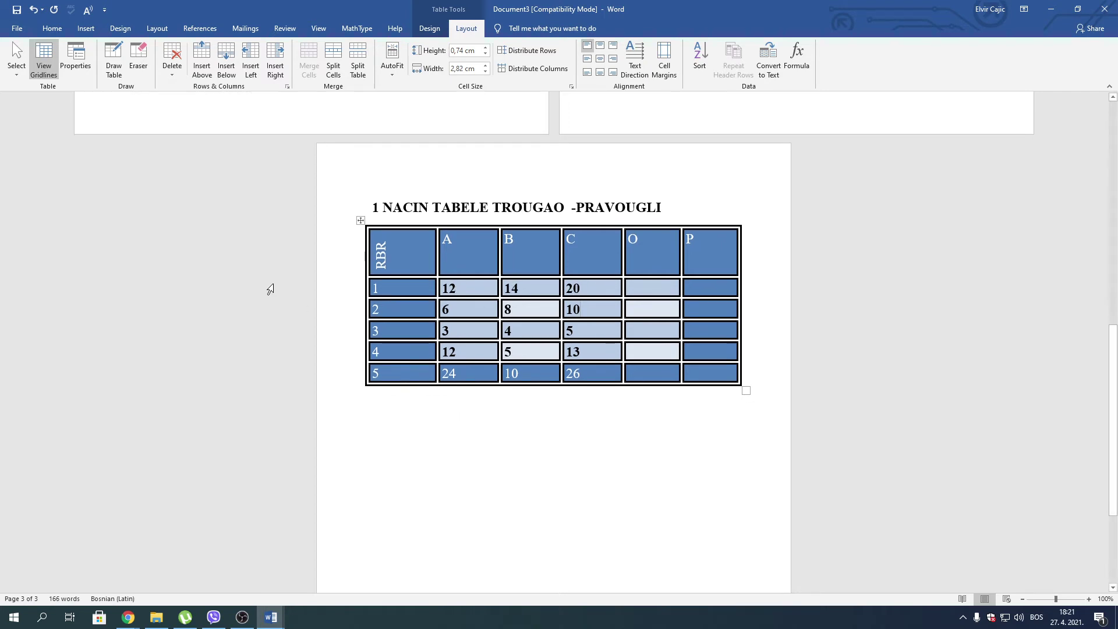
Type the heading OBIM PROVOUGLOG TROUGLA RACUNA O FORMULI just below the table
{"action": "left_click", "coordinate": [485, 441]}
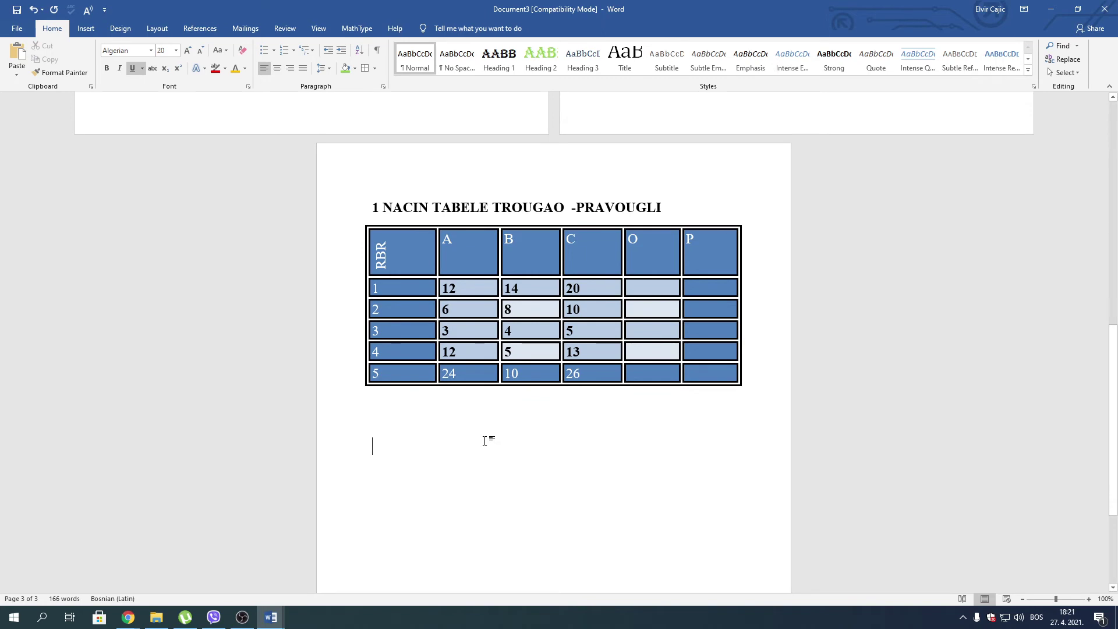
{"action": "key", "text": "BackSpace"}
{"action": "type", "text": "O"}
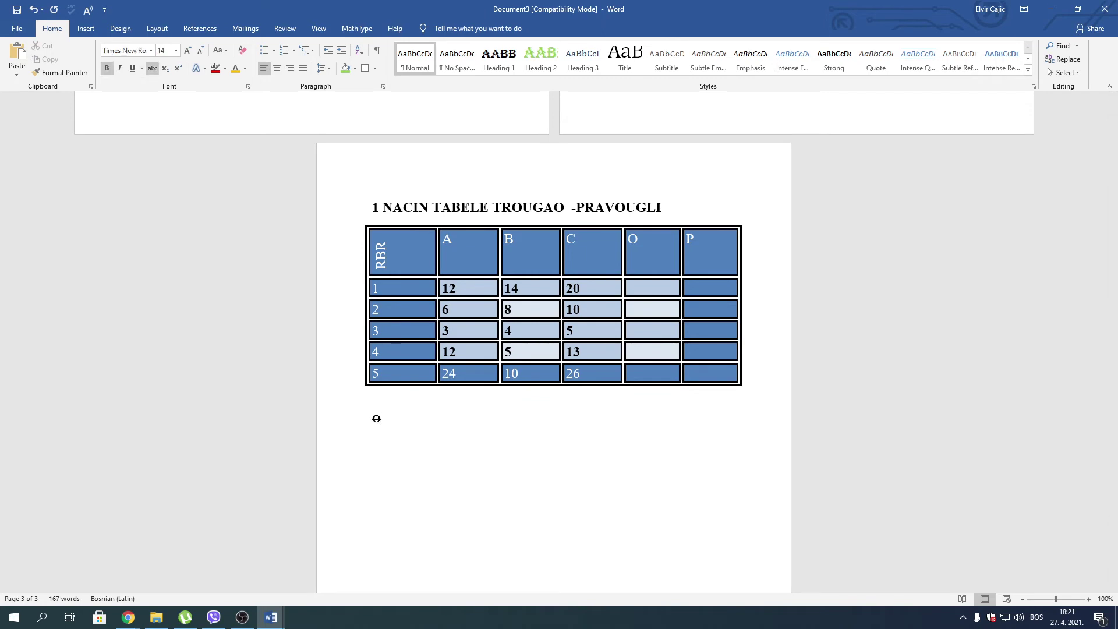
{"action": "type", "text": "BIM PRO"}
{"action": "type", "text": "VOUGLO"}
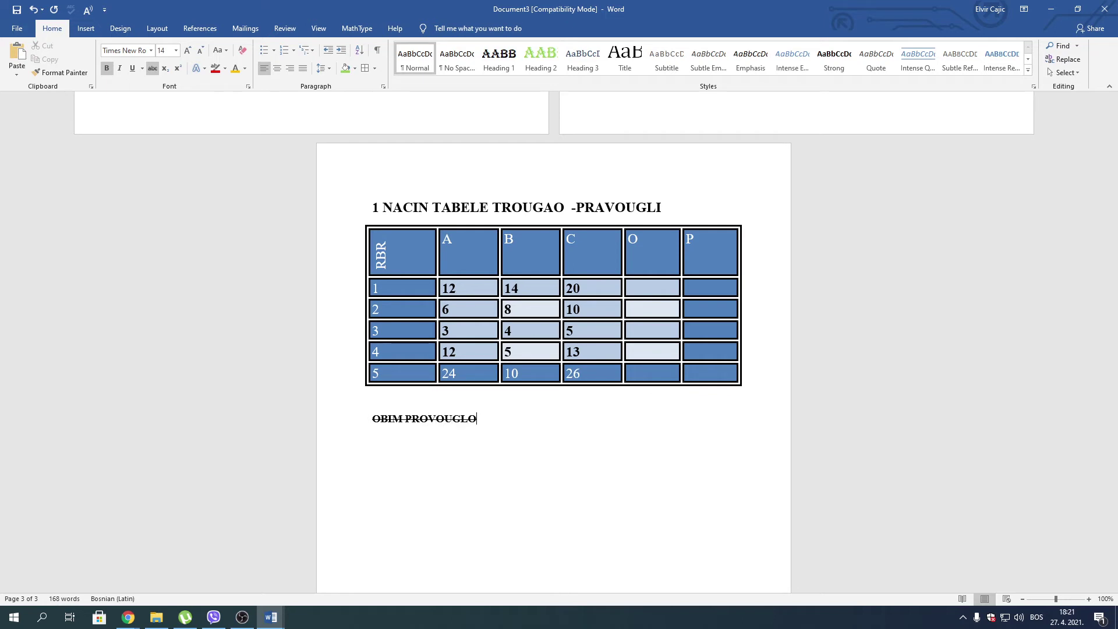
{"action": "type", "text": "G TROUGLK"}
{"action": "key", "text": "BackSpace"}
{"action": "type", "text": "A RAC"}
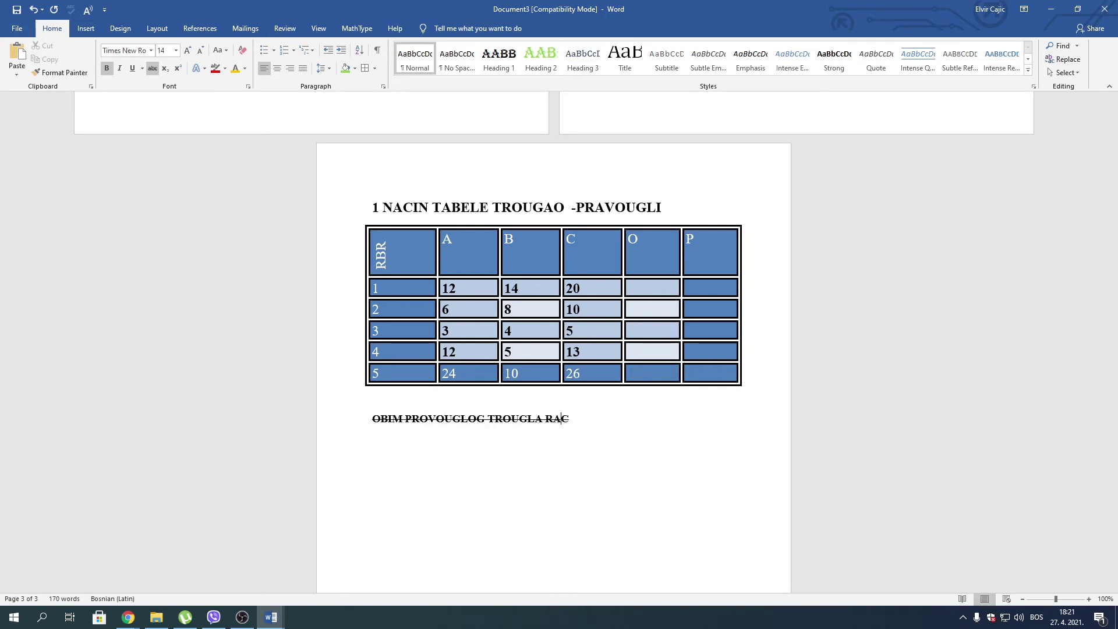
{"action": "type", "text": "UNA O FORM"}
{"action": "type", "text": "ULI:"}
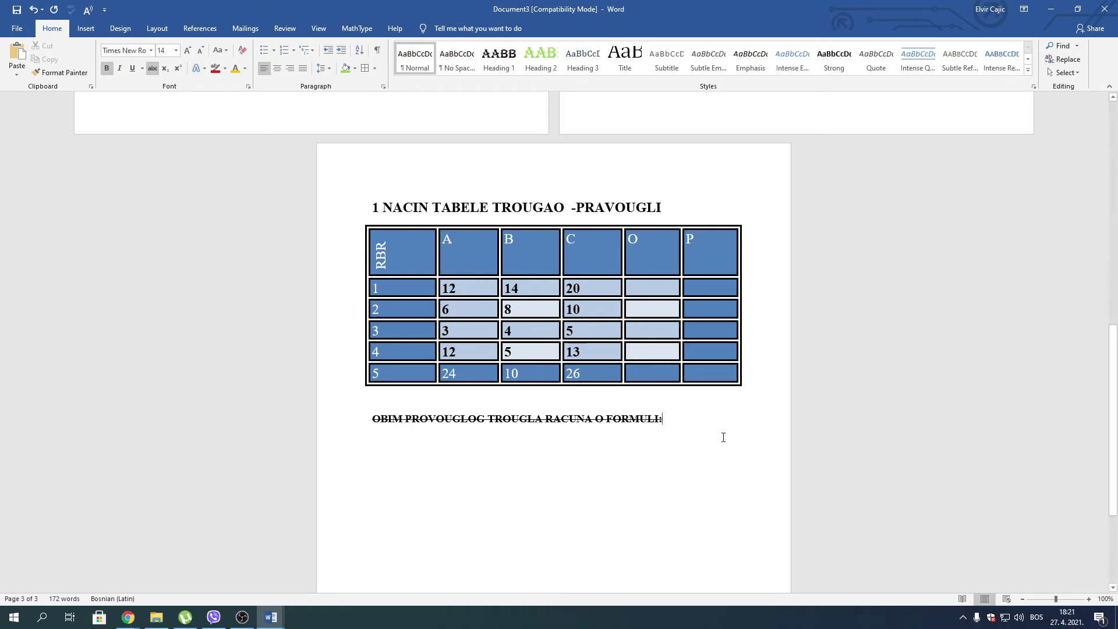
Remove the heading's strikethrough and add the formula O=A+B+C on the next line
{"action": "left_click_drag", "start_coordinate": [667, 420], "coordinate": [389, 424]}
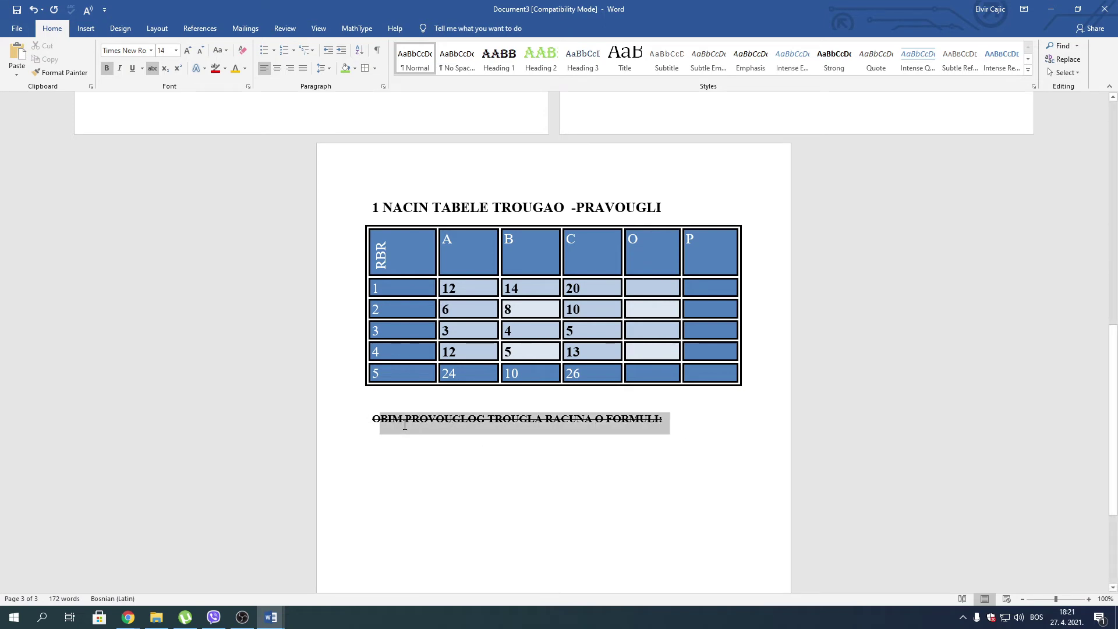
{"action": "left_click", "coordinate": [150, 69]}
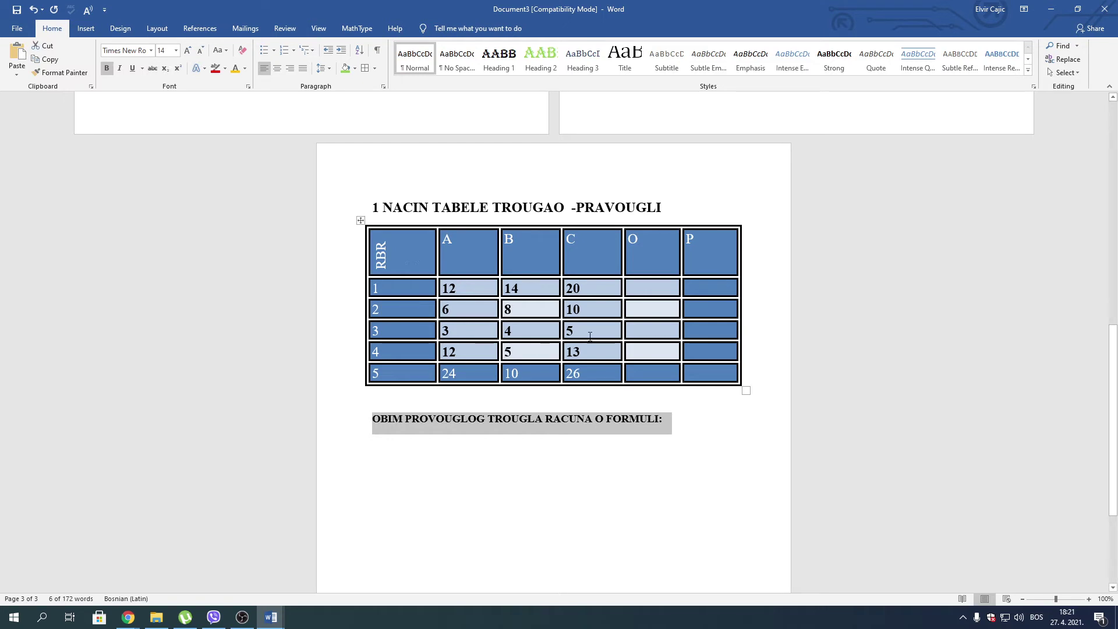
{"action": "left_click", "coordinate": [693, 425]}
{"action": "key", "text": "Return"}
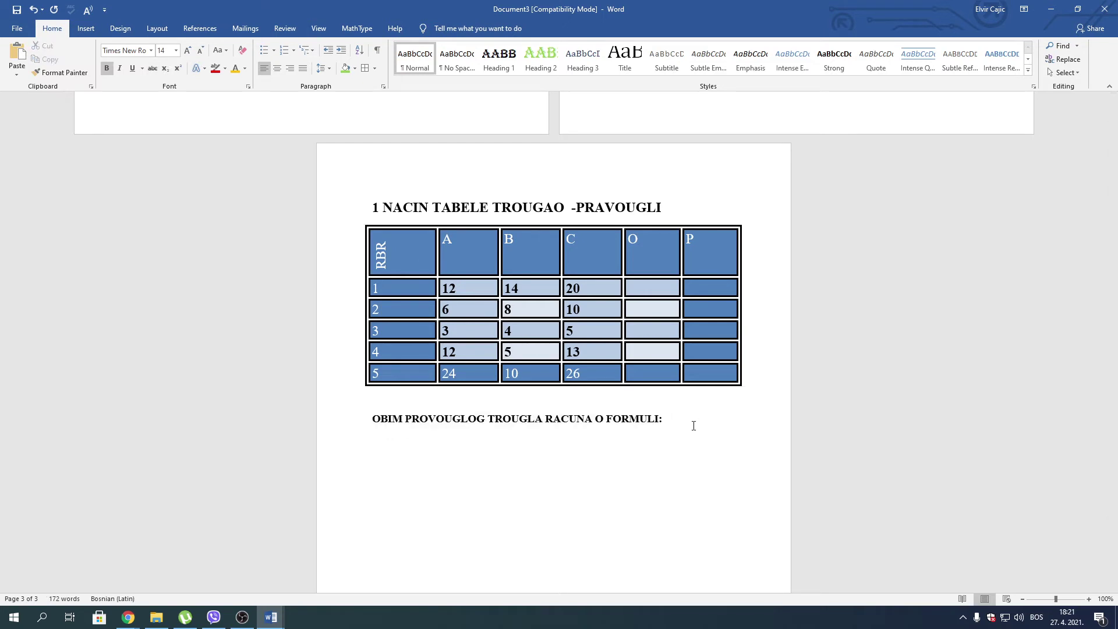
{"action": "type", "text": "O="}
{"action": "type", "text": "A+B+"}
{"action": "type", "text": "C"}
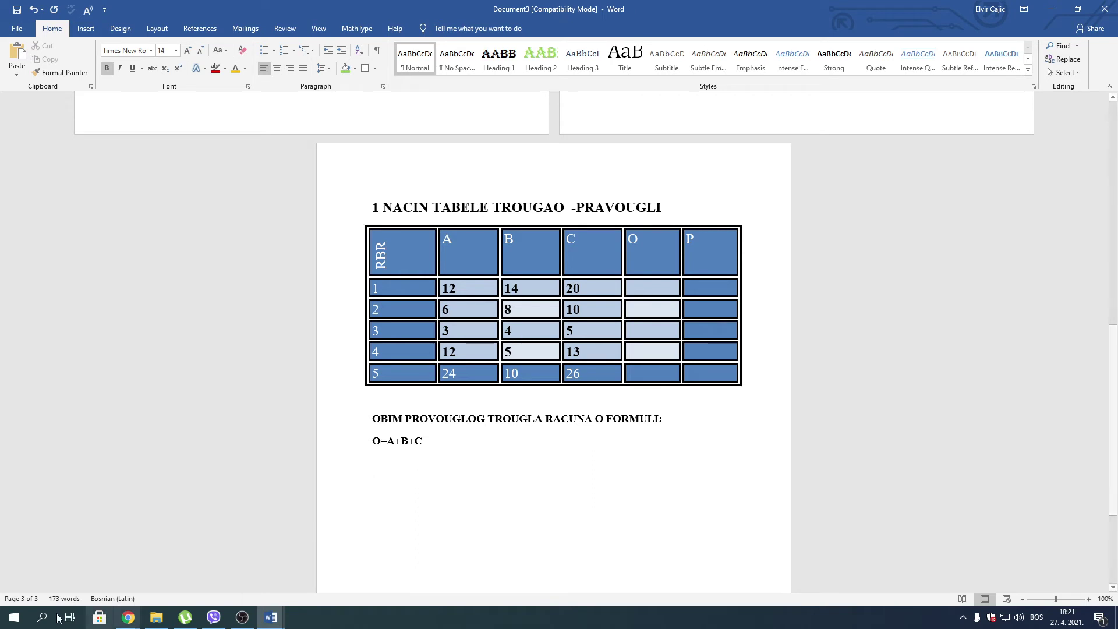
Search Windows for PAINT and launch Paint with a blank canvas
{"action": "left_click", "coordinate": [39, 620]}
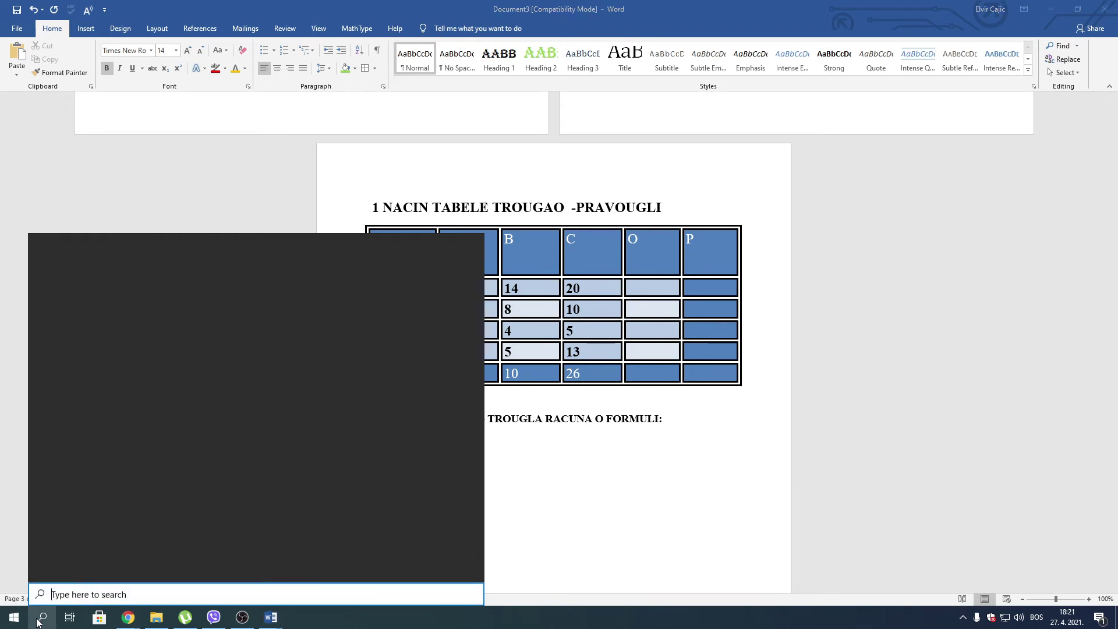
{"action": "type", "text": "PAINT"}
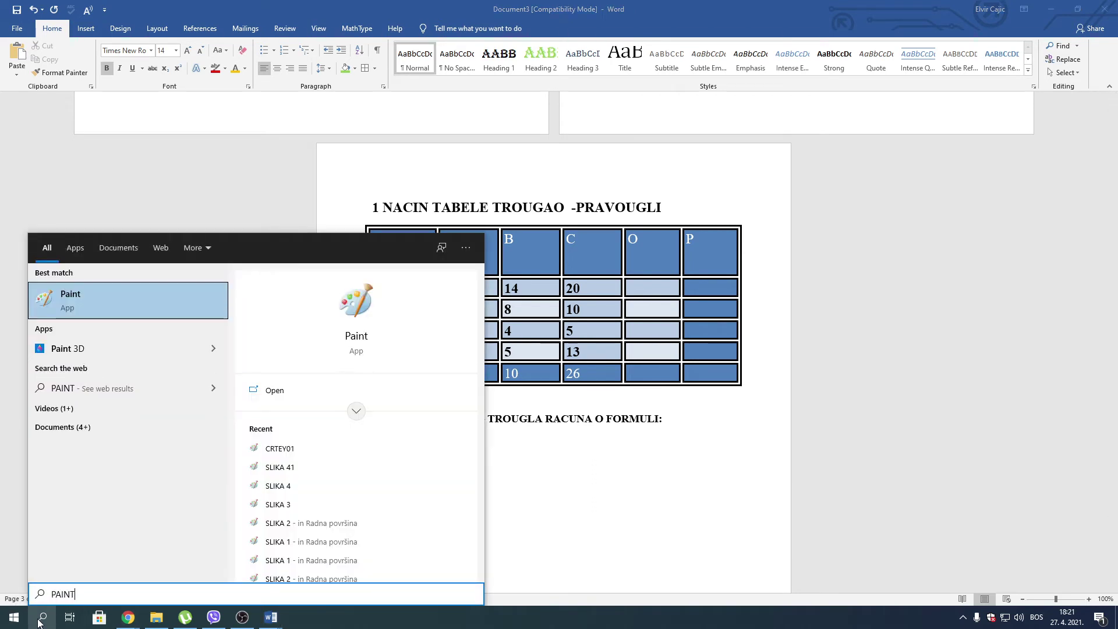
{"action": "left_click", "coordinate": [95, 291]}
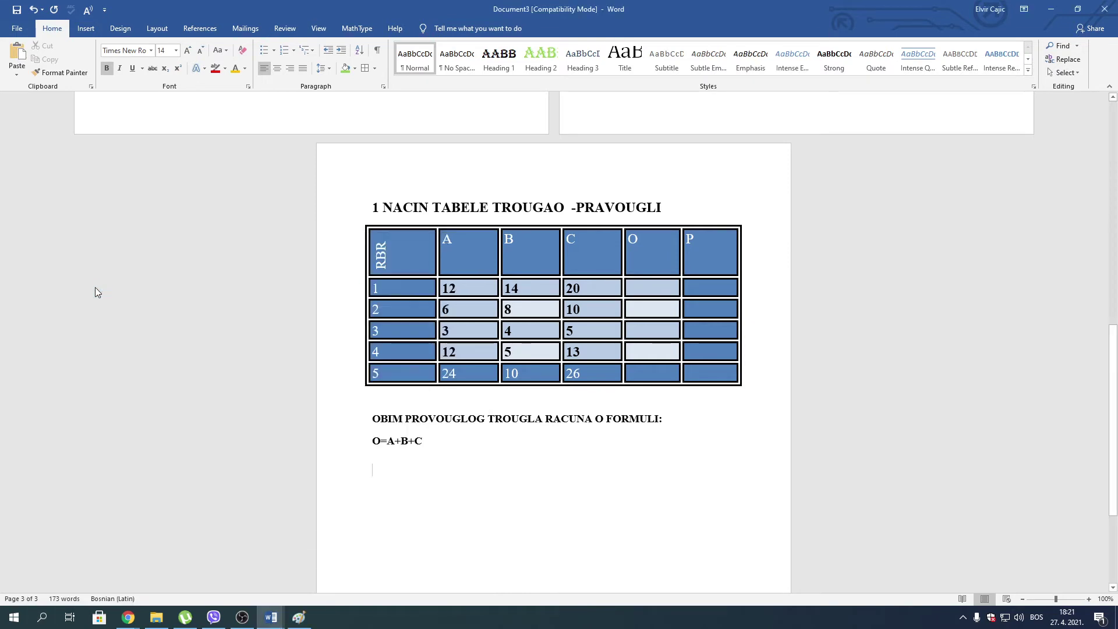
{"action": "left_click", "coordinate": [300, 617]}
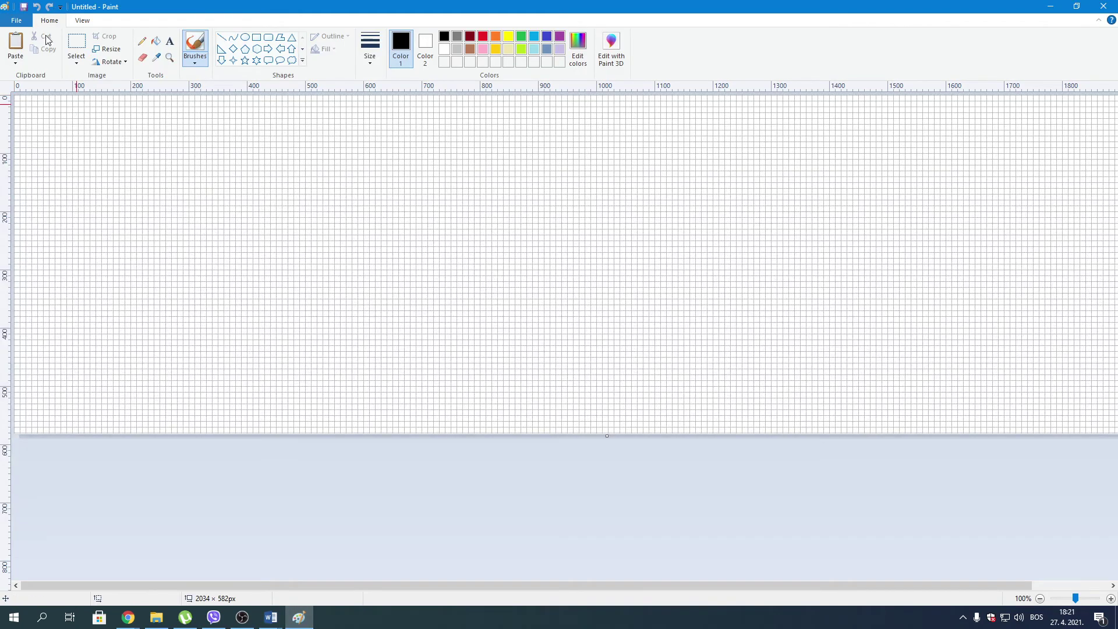
Hide the gridlines and rulers on the Paint canvas
{"action": "left_click", "coordinate": [79, 23]}
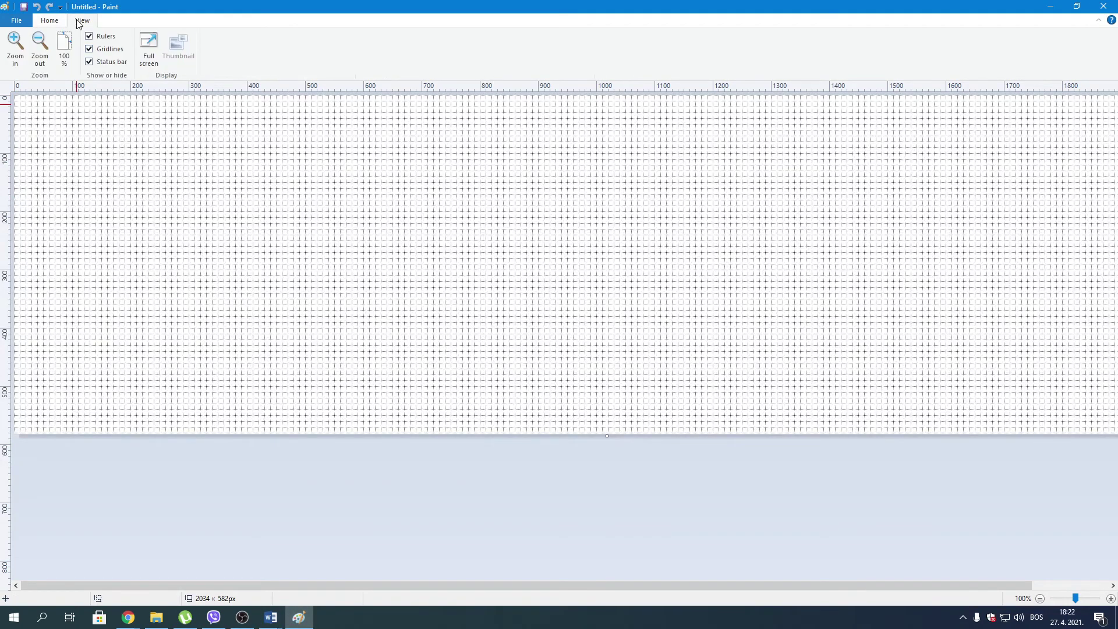
{"action": "left_click", "coordinate": [58, 25]}
{"action": "left_click", "coordinate": [74, 22]}
{"action": "left_click", "coordinate": [100, 51]}
{"action": "left_click", "coordinate": [104, 36]}
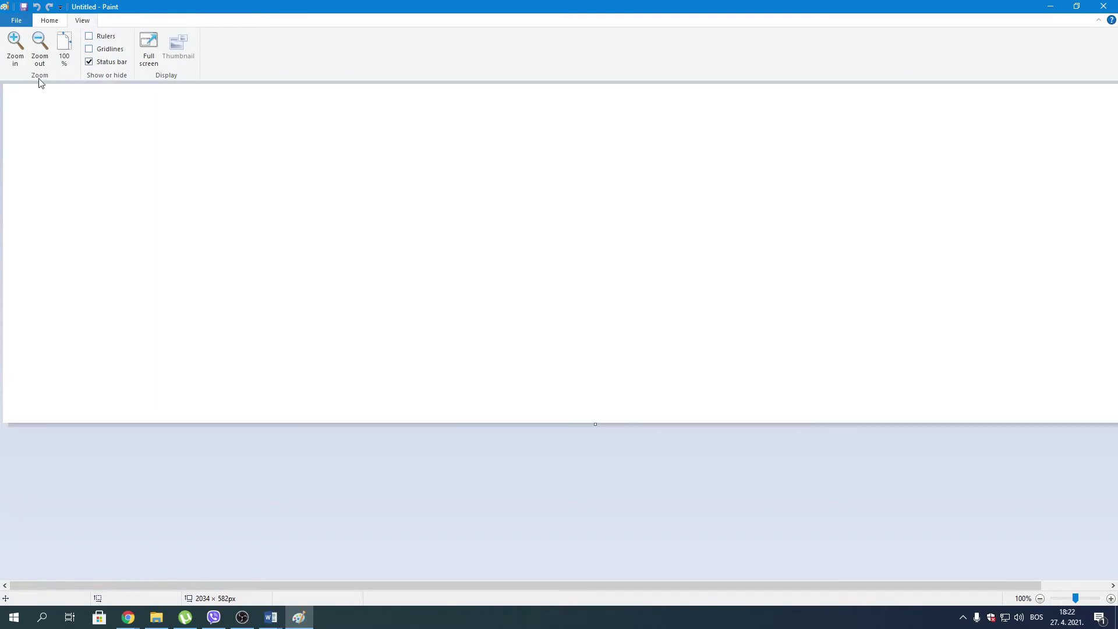
{"action": "left_click", "coordinate": [55, 23]}
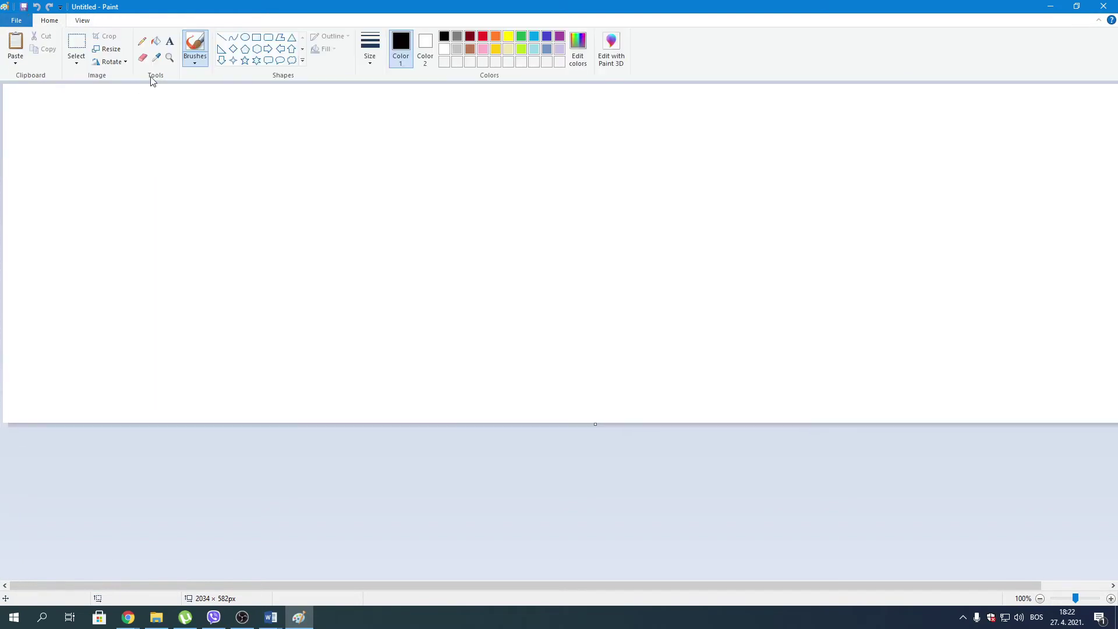
Draw a large right triangle with the thickest outline size
{"action": "left_click", "coordinate": [221, 49]}
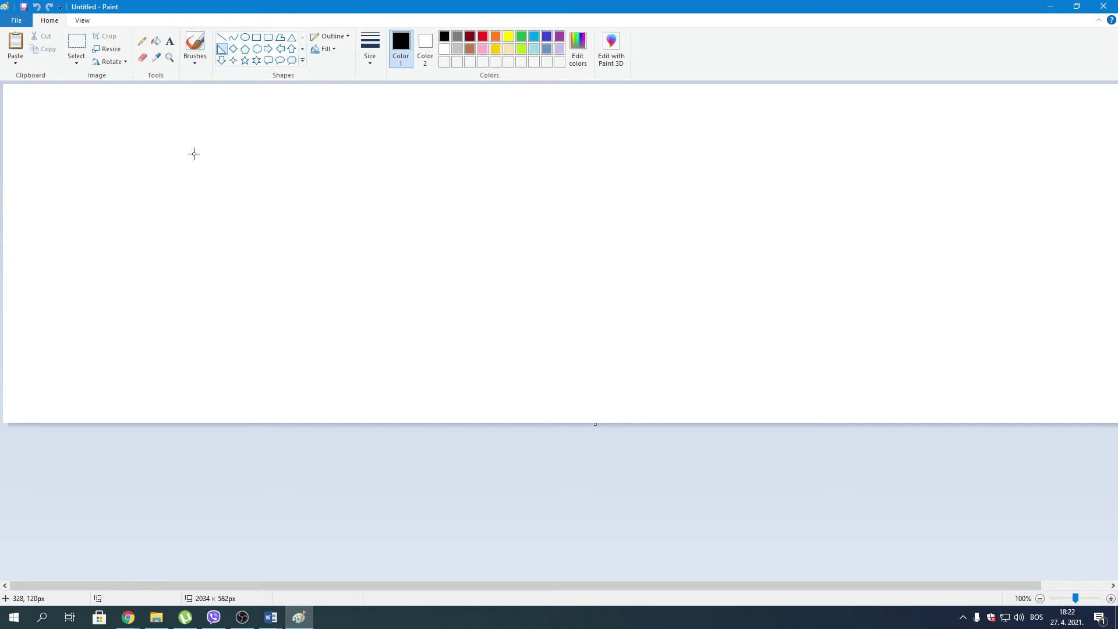
{"action": "left_click_drag", "start_coordinate": [188, 175], "coordinate": [324, 330]}
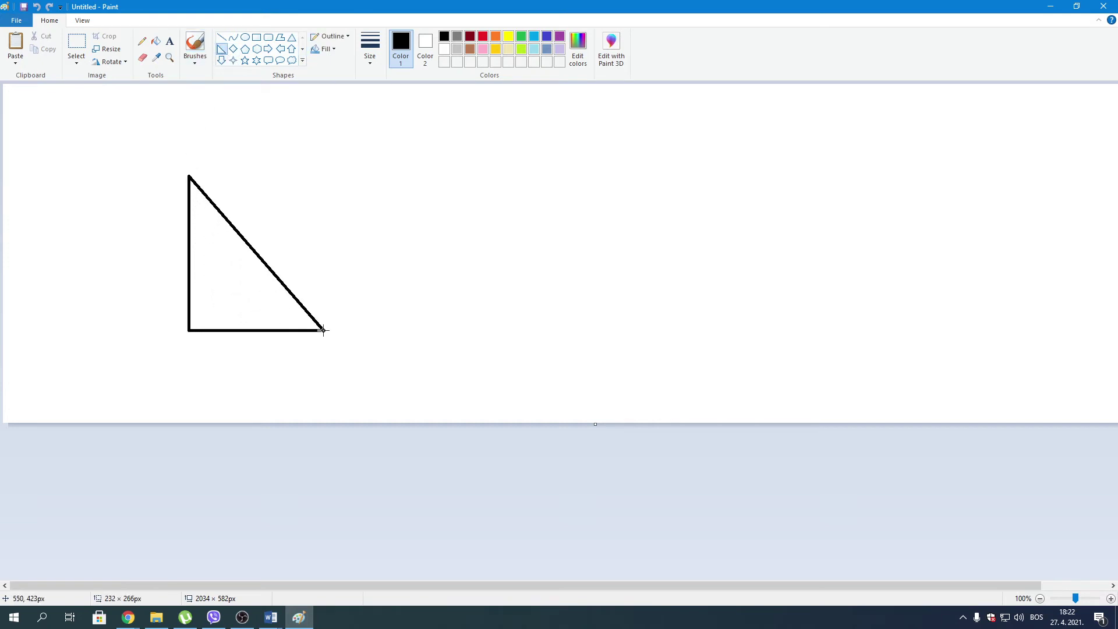
{"action": "left_click_drag", "start_coordinate": [323, 331], "coordinate": [461, 348]}
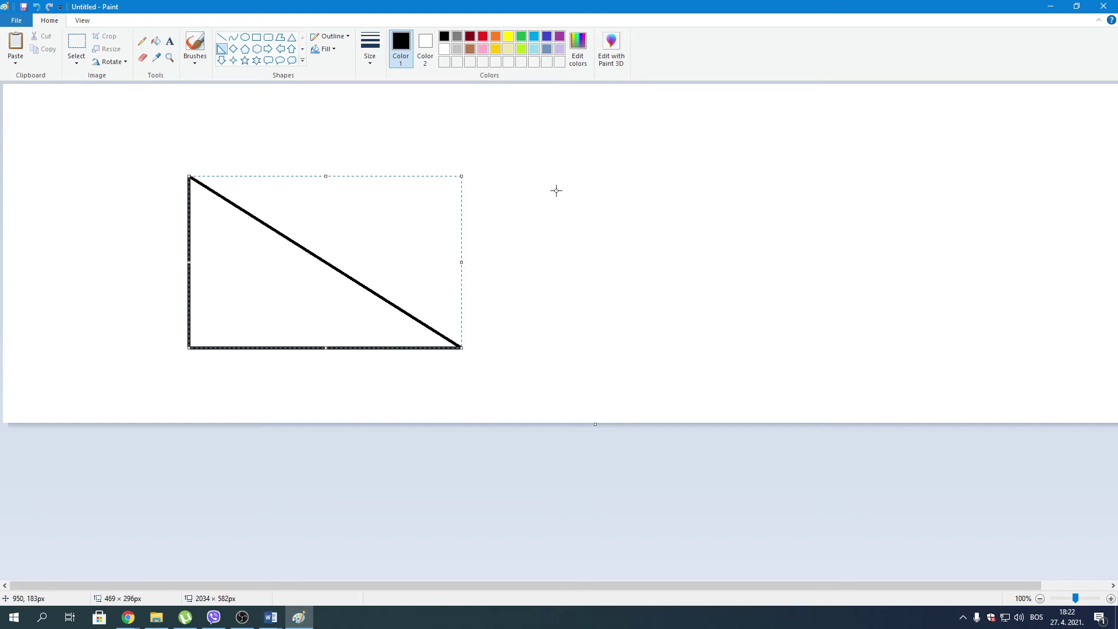
{"action": "left_click", "coordinate": [371, 61]}
{"action": "left_click", "coordinate": [389, 158]}
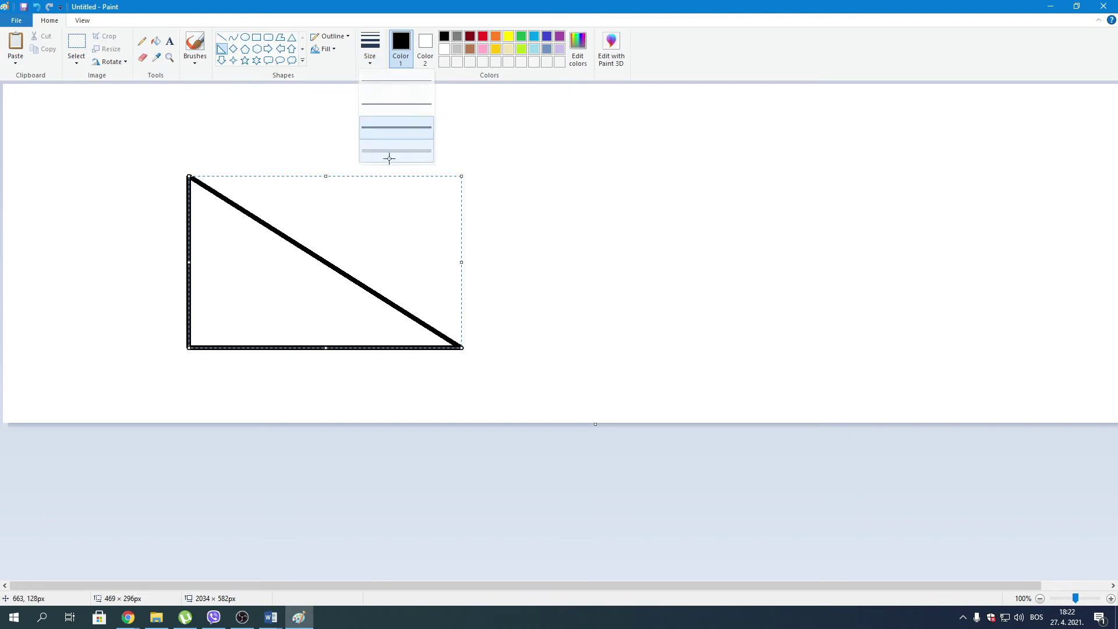
{"action": "left_click", "coordinate": [531, 125]}
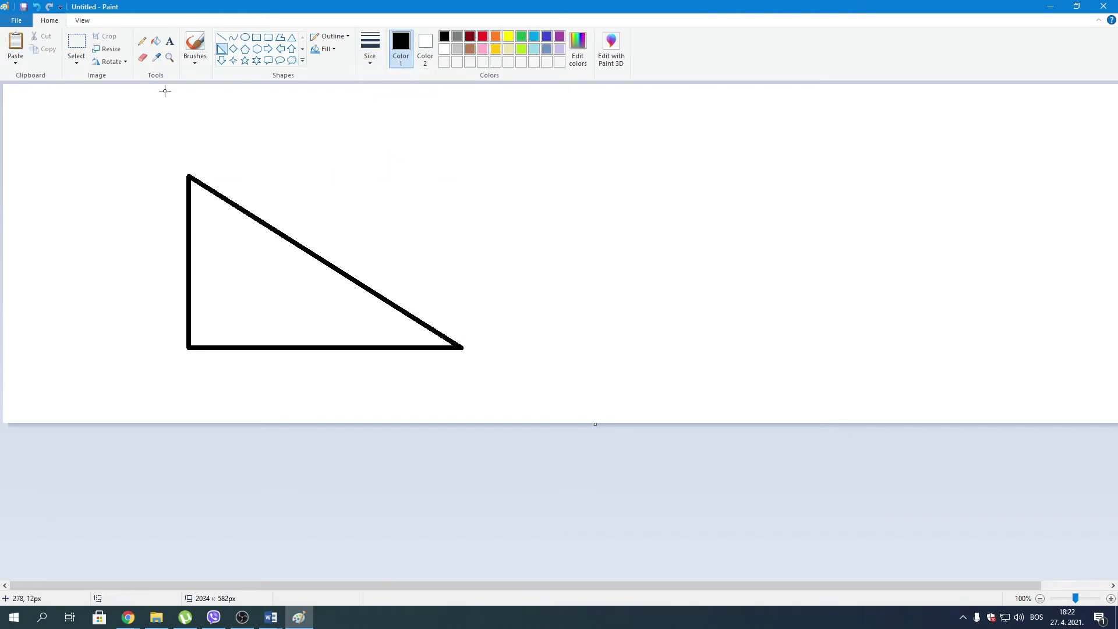
Label the triangle's slanted side C-HIPOTENUZA
{"action": "left_click", "coordinate": [170, 41]}
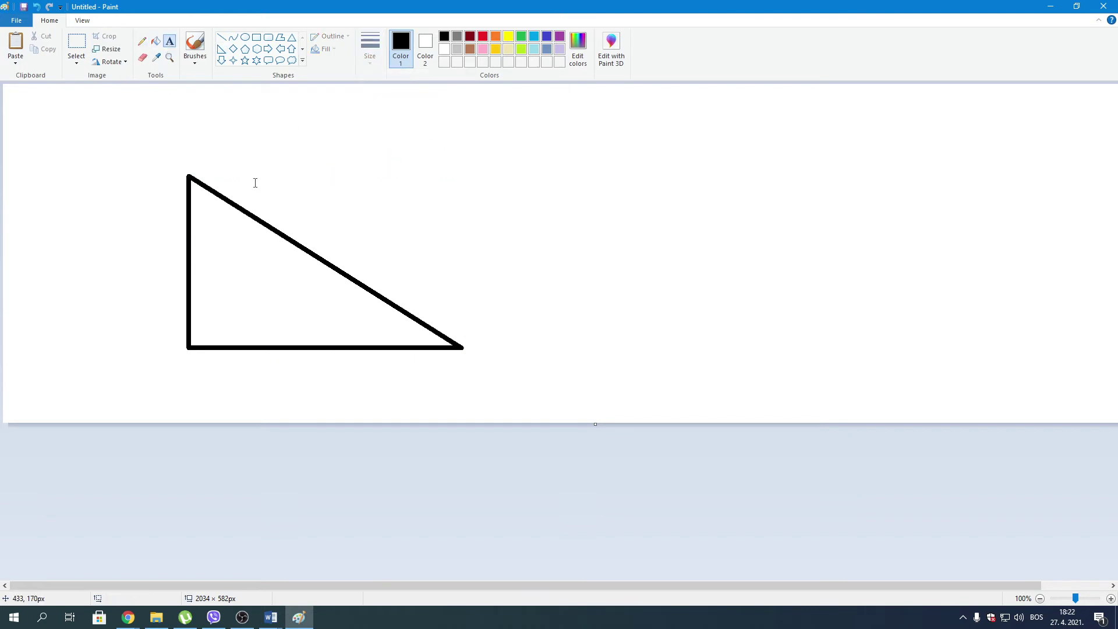
{"action": "left_click_drag", "start_coordinate": [255, 182], "coordinate": [340, 214]}
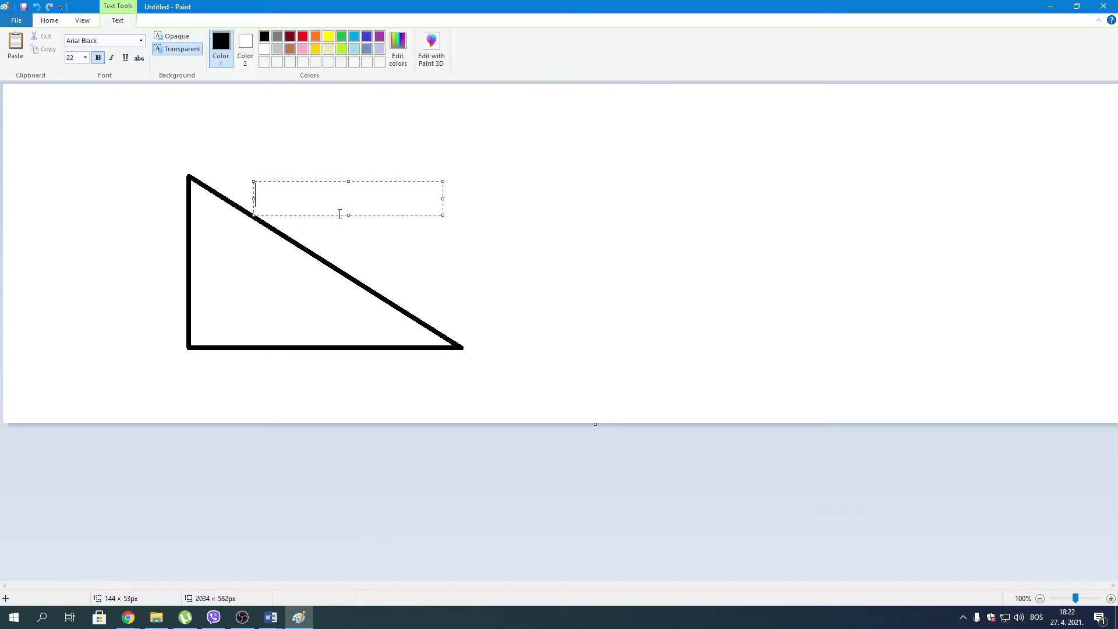
{"action": "type", "text": "c-"}
{"action": "type", "text": "HIŠP"}
{"action": "key", "text": "BackSpace"}
{"action": "key", "text": "BackSpace"}
{"action": "type", "text": "POTENU"}
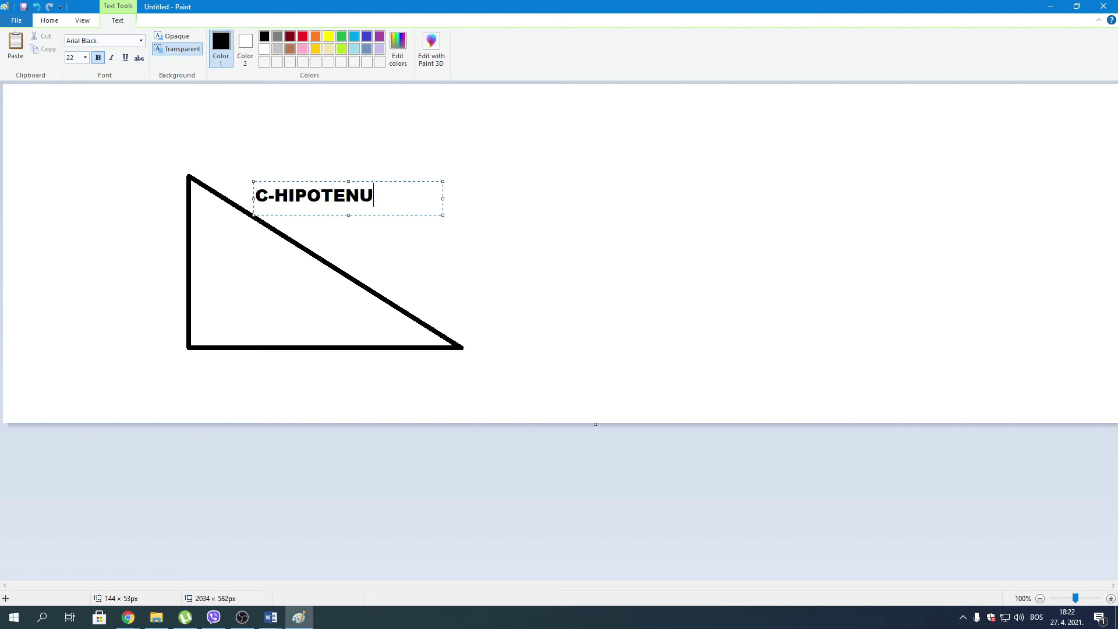
{"action": "type", "text": "ZA"}
{"action": "left_click", "coordinate": [89, 242]}
Add the labels B KATETA beside the left side and A- KATETA below the base
{"action": "mouse_move", "coordinate": [121, 228]}
{"action": "left_mouse_down"}
{"action": "mouse_move", "coordinate": [138, 278]}
{"action": "mouse_move", "coordinate": [177, 269]}
{"action": "left_mouse_up"}
{"action": "left_click_drag", "start_coordinate": [120, 226], "coordinate": [2, 226]}
{"action": "left_click_drag", "start_coordinate": [191, 249], "coordinate": [109, 250]}
{"action": "left_click_drag", "start_coordinate": [23, 227], "coordinate": [97, 222]}
{"action": "type", "text": "B"}
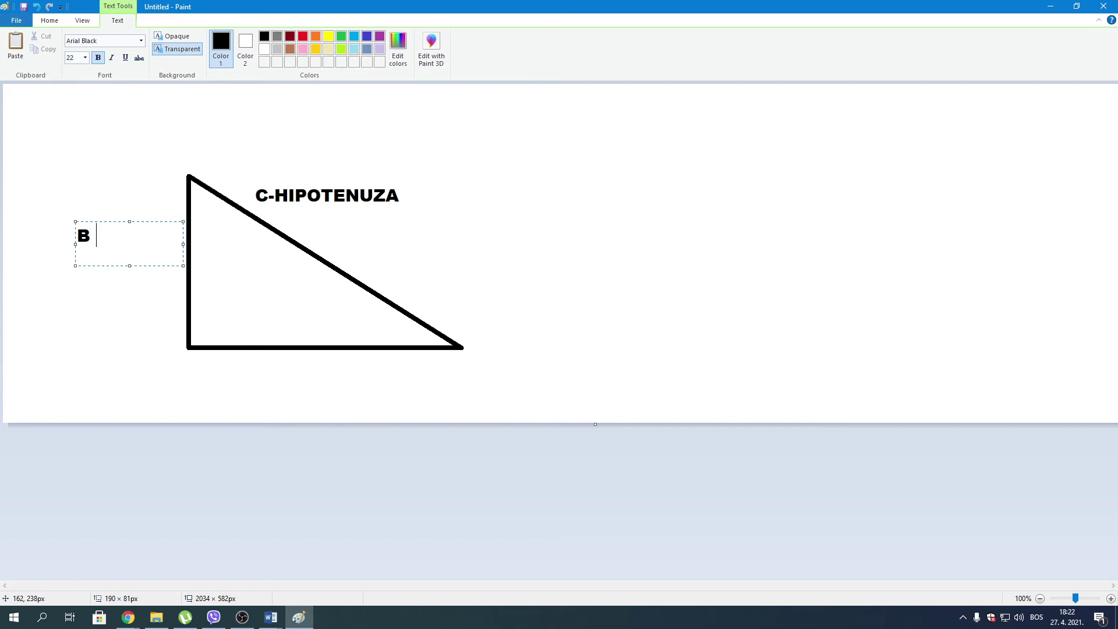
{"action": "type", "text": "J"}
{"action": "key", "text": "BackSpace"}
{"action": "type", "text": "KA"}
{"action": "type", "text": "TER"}
{"action": "key", "text": "BackSpace"}
{"action": "type", "text": "T"}
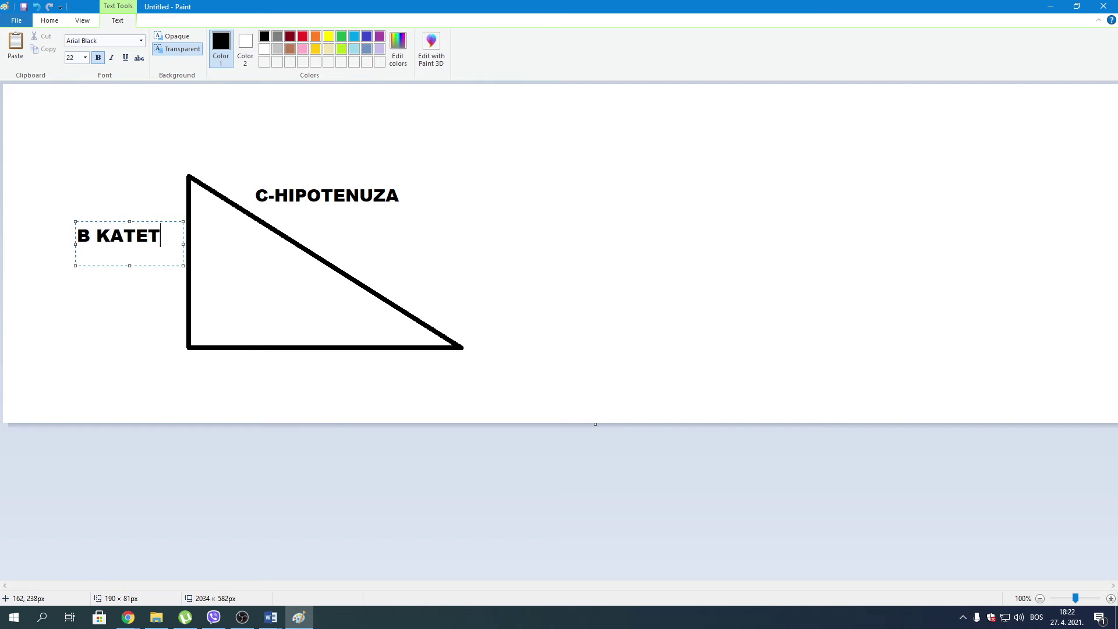
{"action": "type", "text": "A"}
{"action": "mouse_move", "coordinate": [210, 364]}
{"action": "left_mouse_down"}
{"action": "mouse_move", "coordinate": [386, 393]}
{"action": "mouse_move", "coordinate": [375, 393]}
{"action": "left_mouse_up"}
{"action": "type", "text": "A"}
{"action": "type", "text": "- KATET"}
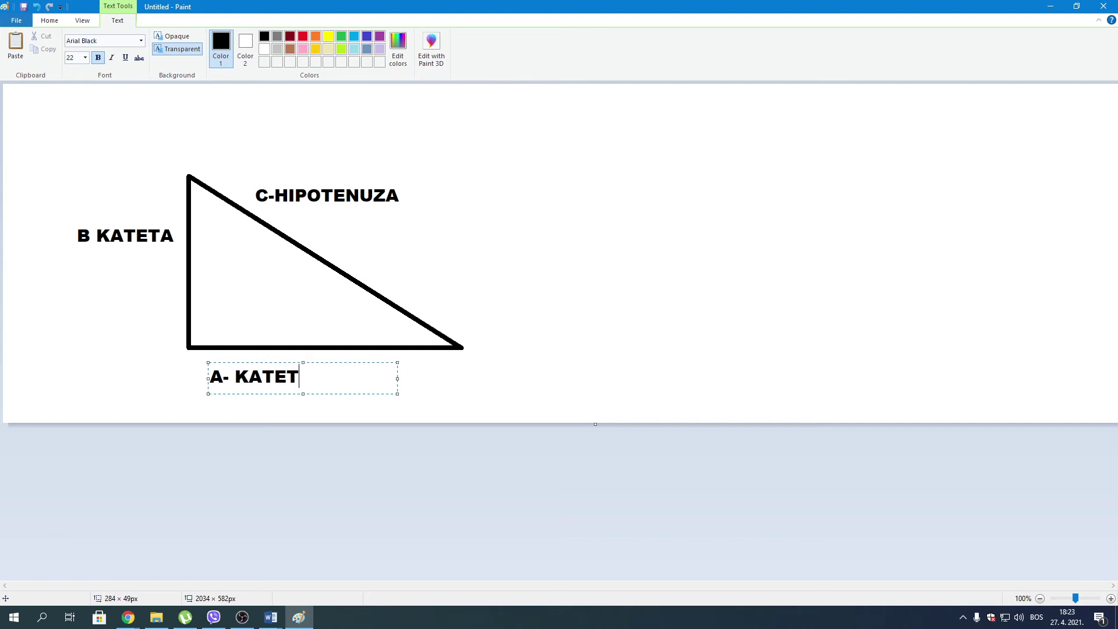
{"action": "type", "text": "A"}
{"action": "left_click", "coordinate": [58, 24]}
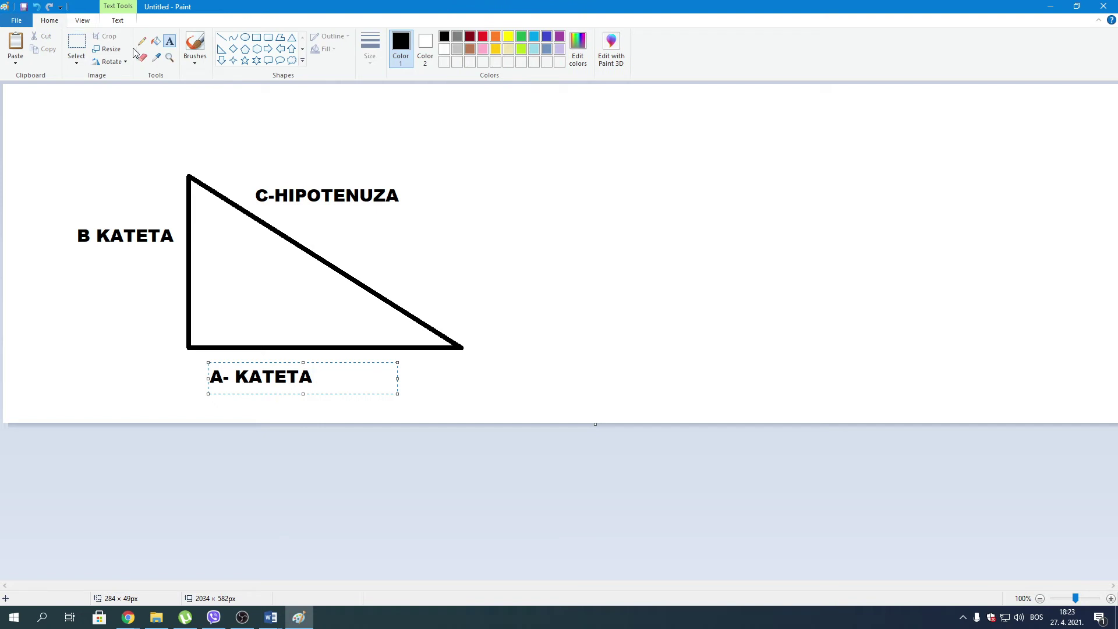
Draw a curved arc marking the acute angle at the triangle's right corner
{"action": "left_click", "coordinate": [233, 37]}
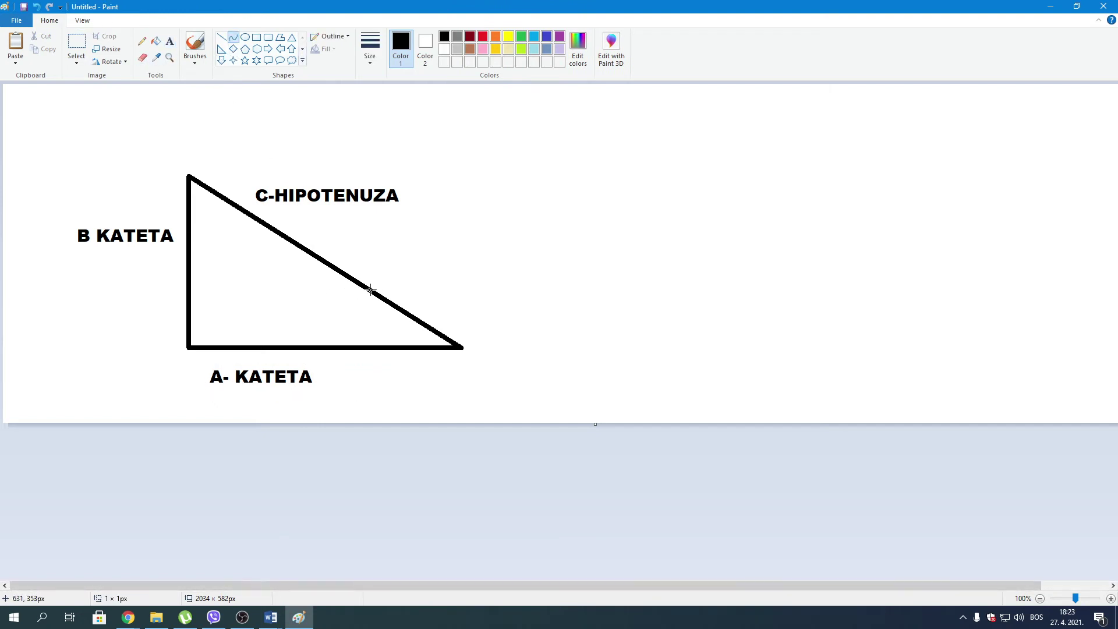
{"action": "mouse_move", "coordinate": [371, 291]}
{"action": "left_mouse_down"}
{"action": "mouse_move", "coordinate": [367, 347]}
{"action": "mouse_move", "coordinate": [324, 316]}
{"action": "left_mouse_up"}
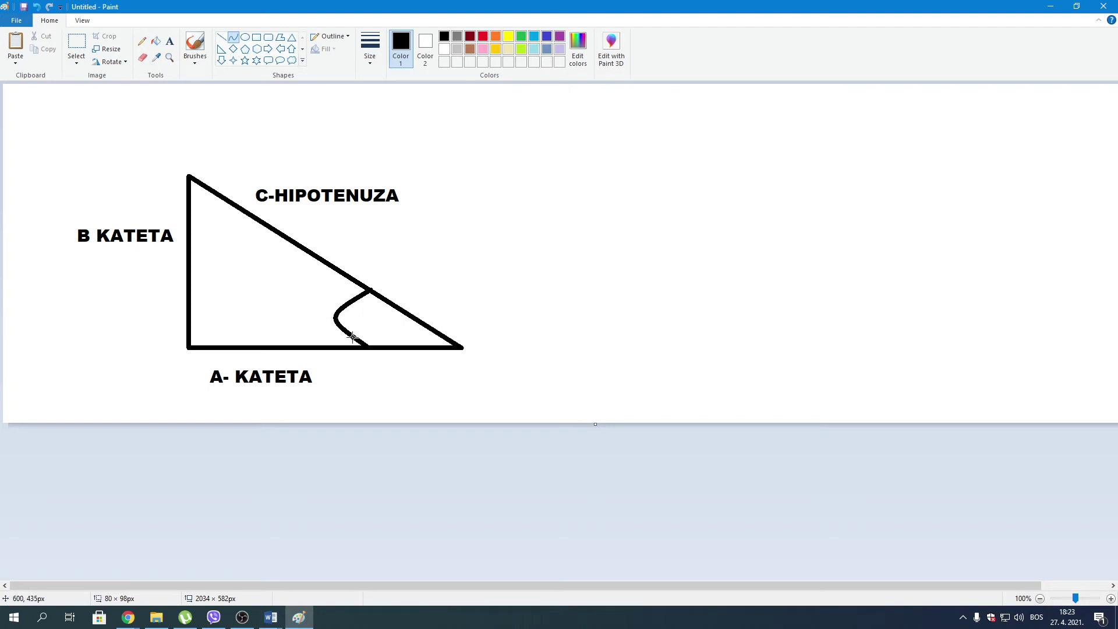
{"action": "left_click_drag", "start_coordinate": [188, 292], "coordinate": [368, 317]}
{"action": "left_click_drag", "start_coordinate": [362, 318], "coordinate": [337, 319]}
{"action": "left_click", "coordinate": [479, 269]}
Try adding an UGAO label beside the arc, then delete it and discard the box
{"action": "left_click", "coordinate": [169, 41]}
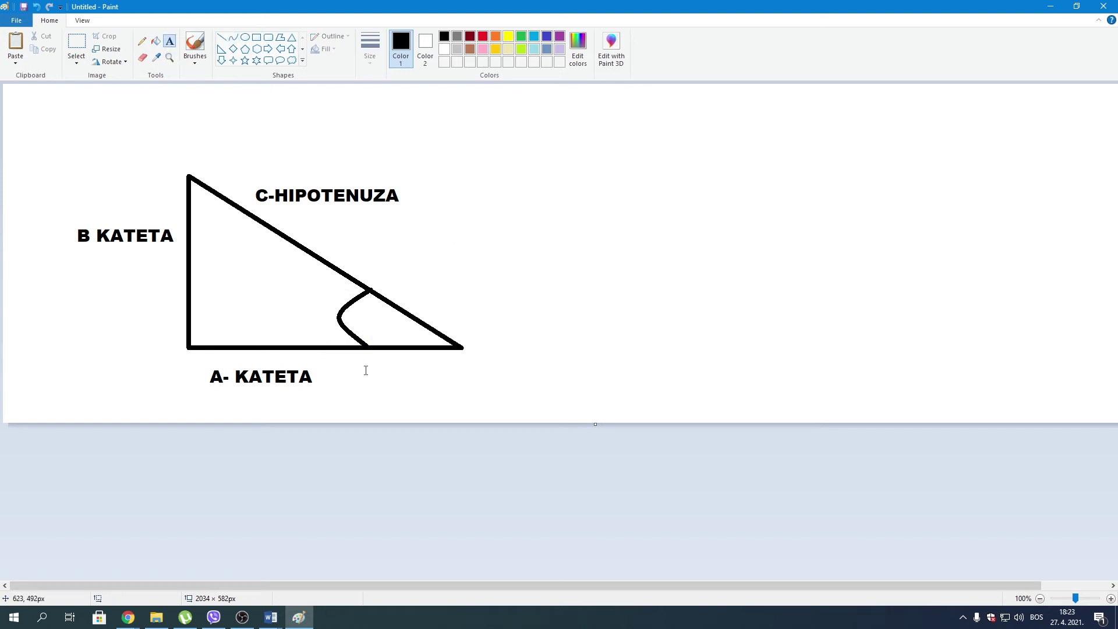
{"action": "left_click", "coordinate": [368, 318]}
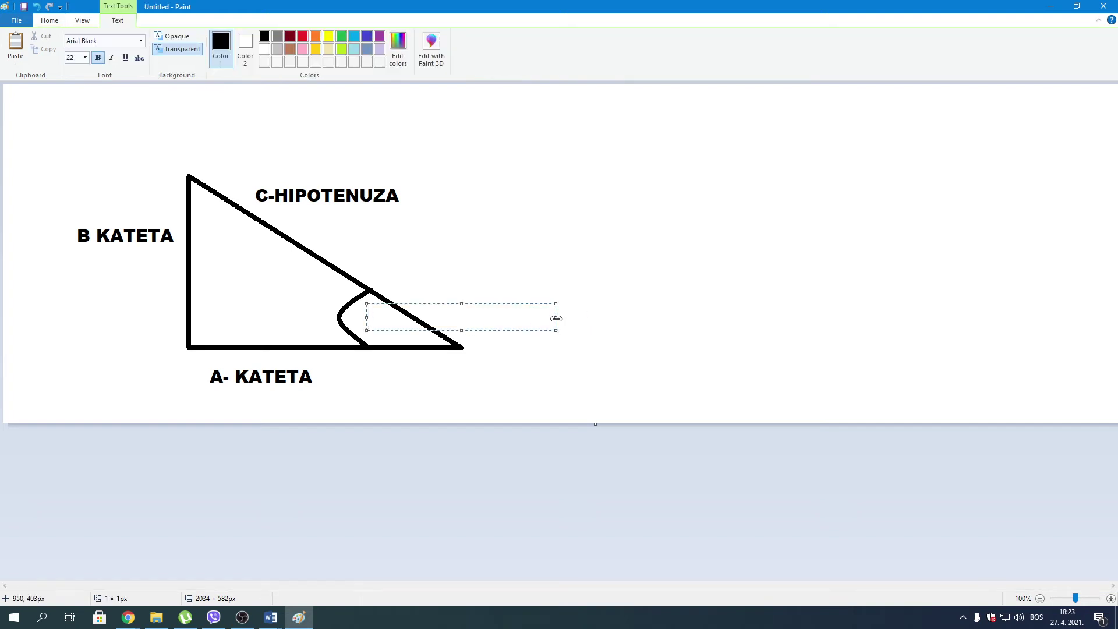
{"action": "left_click_drag", "start_coordinate": [555, 318], "coordinate": [399, 330]}
{"action": "left_click_drag", "start_coordinate": [397, 320], "coordinate": [388, 319]}
{"action": "left_click_drag", "start_coordinate": [377, 304], "coordinate": [377, 311]}
{"action": "type", "text": "U"}
{"action": "type", "text": "GAO"}
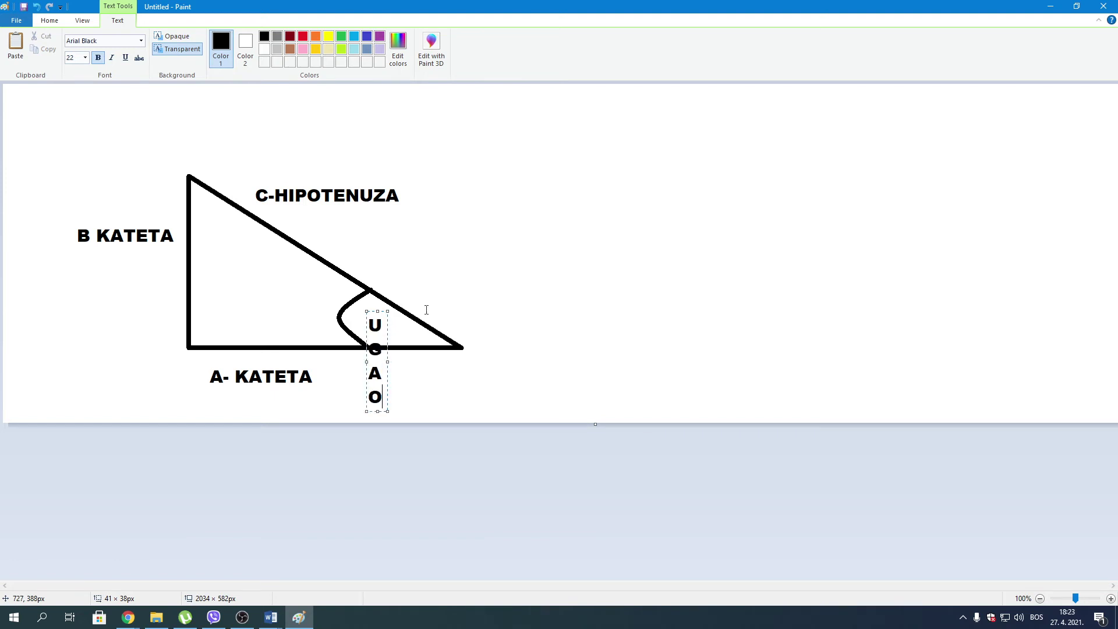
{"action": "mouse_move", "coordinate": [388, 361]}
{"action": "left_mouse_down"}
{"action": "mouse_move", "coordinate": [439, 340]}
{"action": "mouse_move", "coordinate": [519, 279]}
{"action": "mouse_move", "coordinate": [540, 317]}
{"action": "left_mouse_up"}
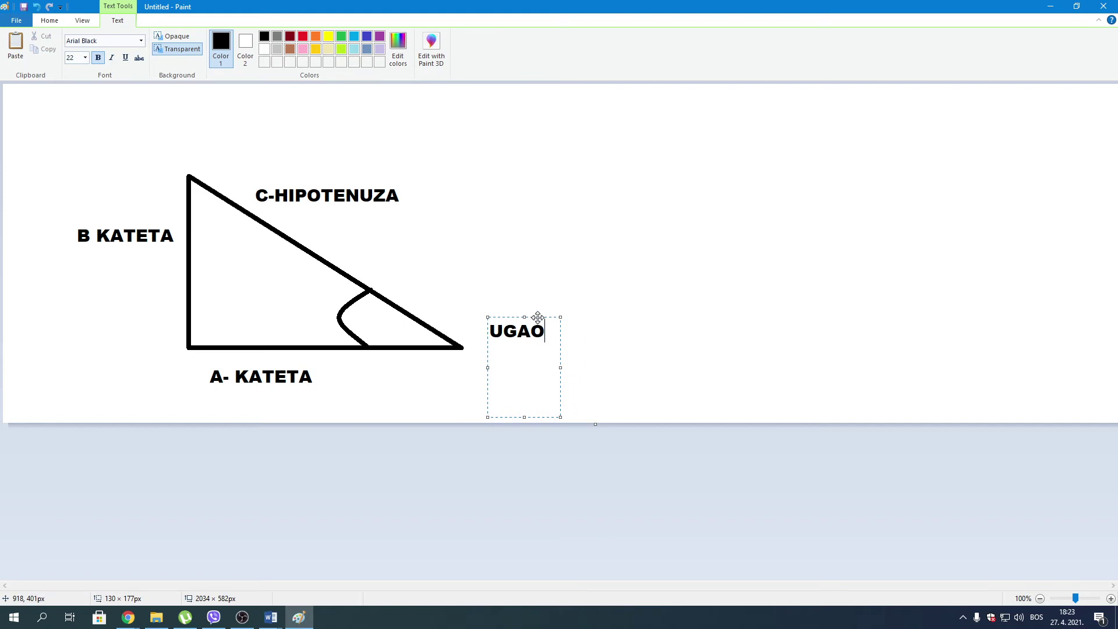
{"action": "left_click_drag", "start_coordinate": [545, 332], "coordinate": [483, 335]}
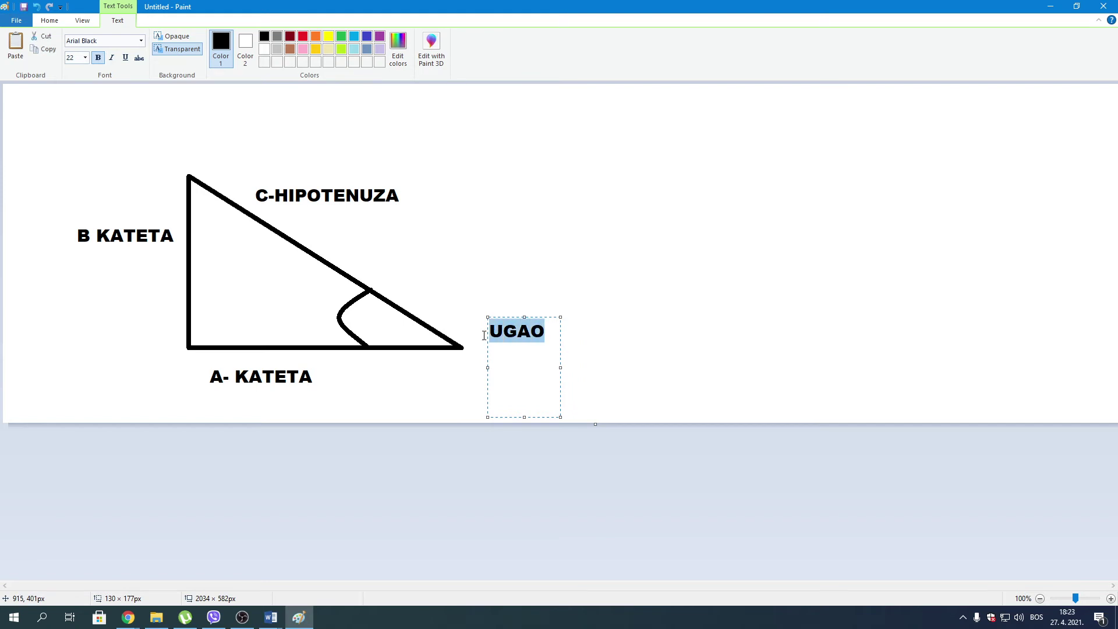
{"action": "key", "text": "Delete"}
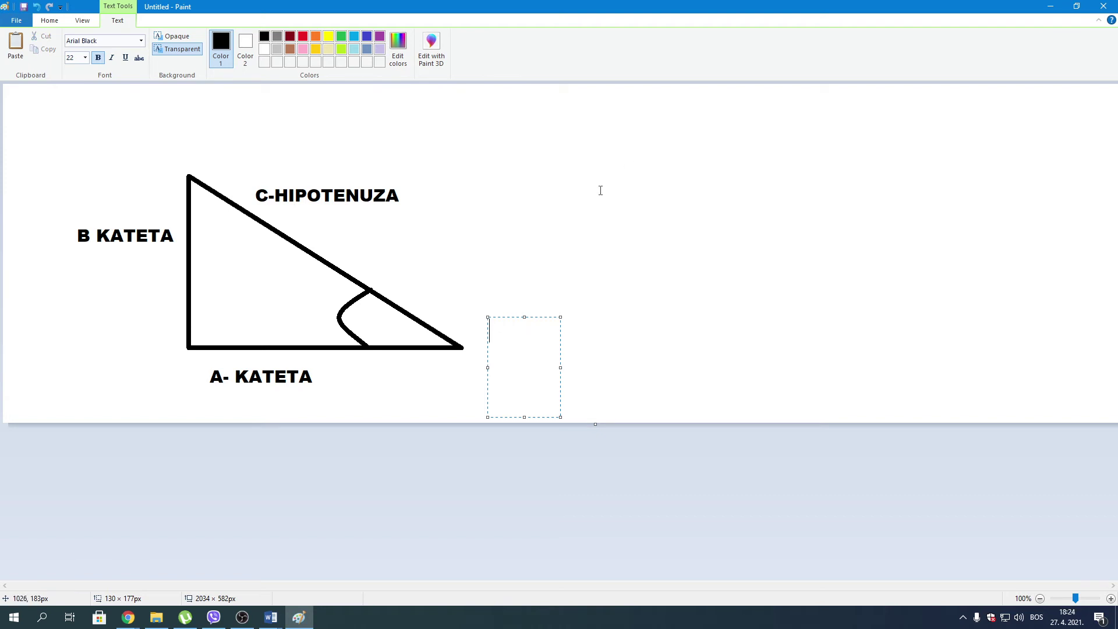
{"action": "left_click", "coordinate": [599, 189]}
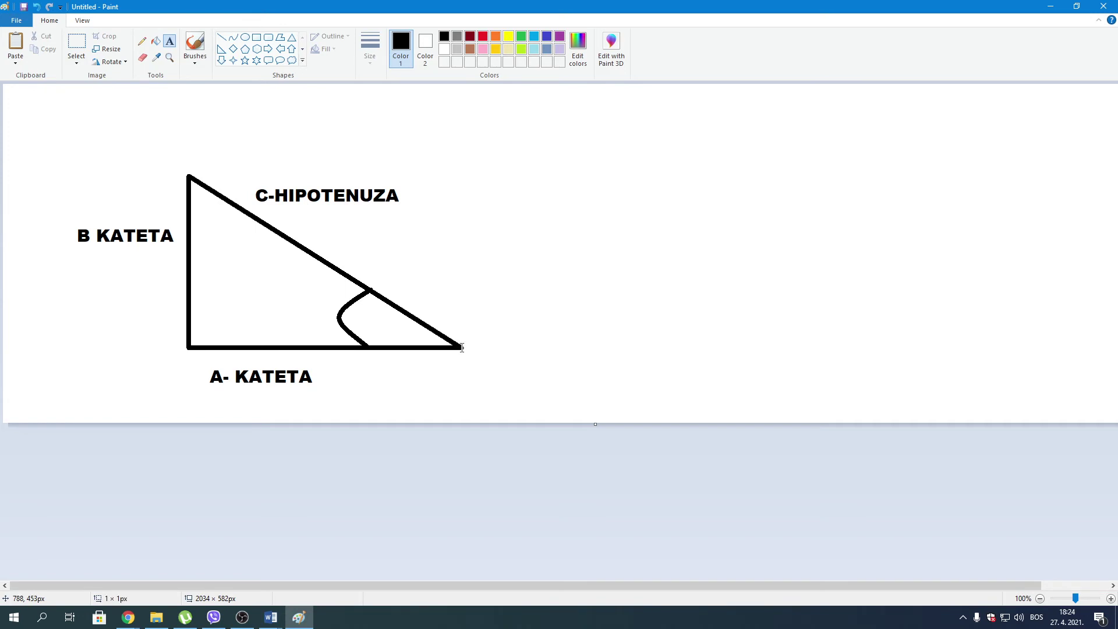
Label the vertices B at the right corner, A at the top and C at bottom-left
{"action": "left_click", "coordinate": [461, 348]}
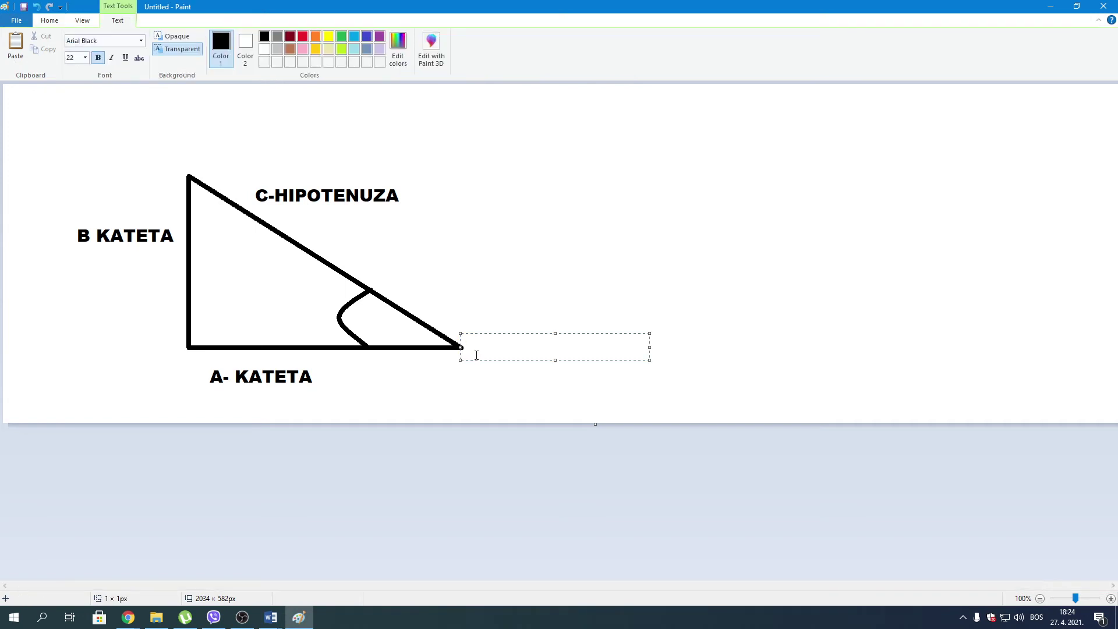
{"action": "type", "text": "B"}
{"action": "left_click", "coordinate": [188, 174]}
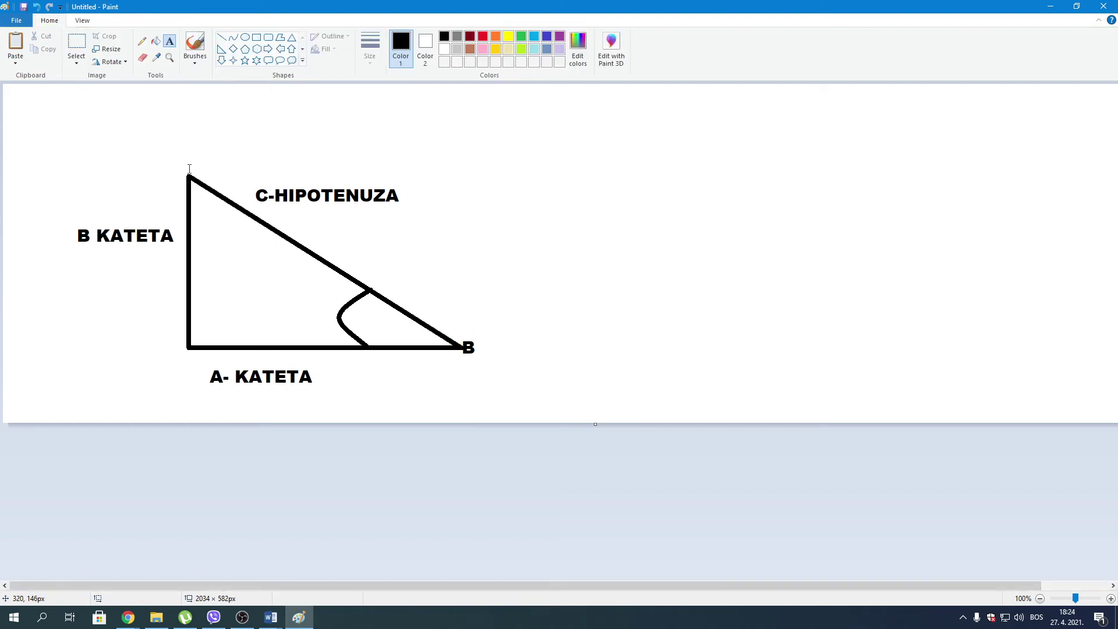
{"action": "left_click", "coordinate": [189, 169]}
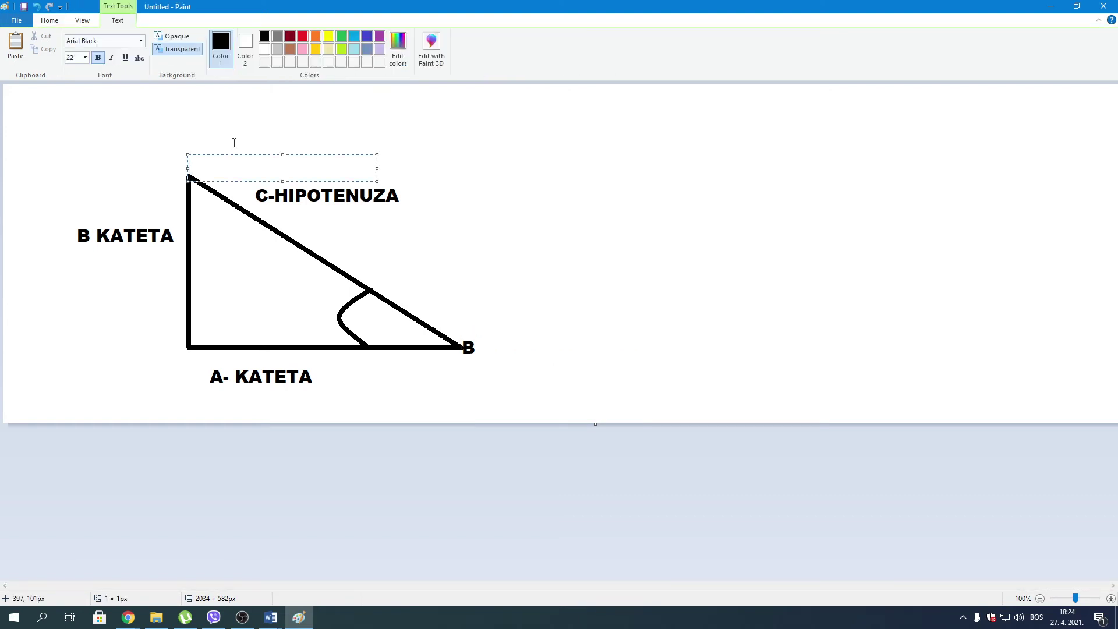
{"action": "type", "text": "A"}
{"action": "left_click", "coordinate": [187, 347]}
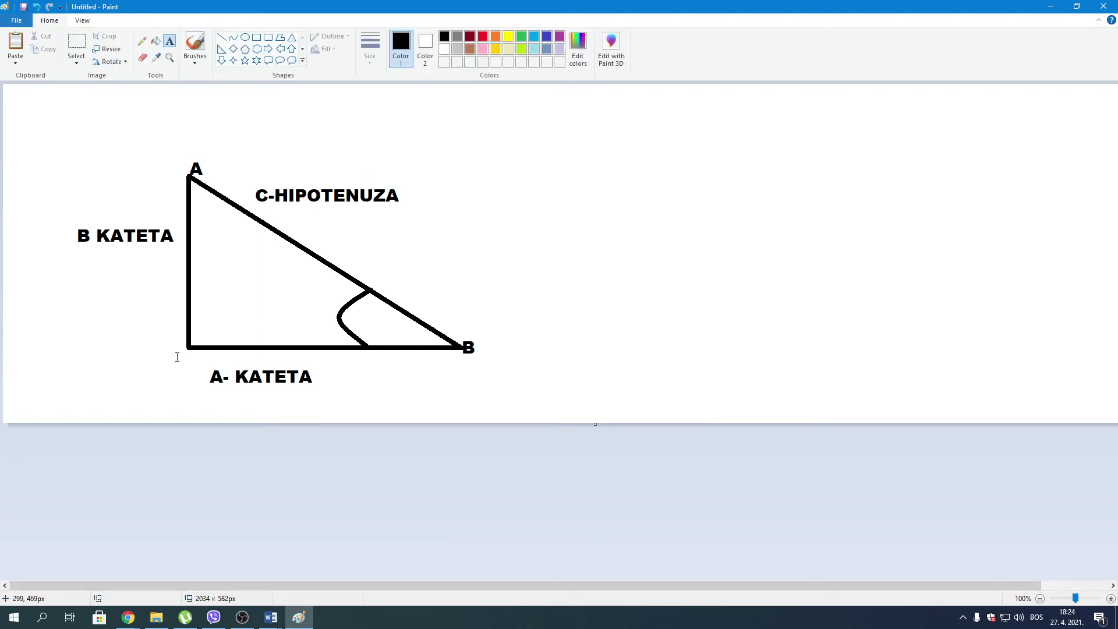
{"action": "left_click", "coordinate": [182, 358]}
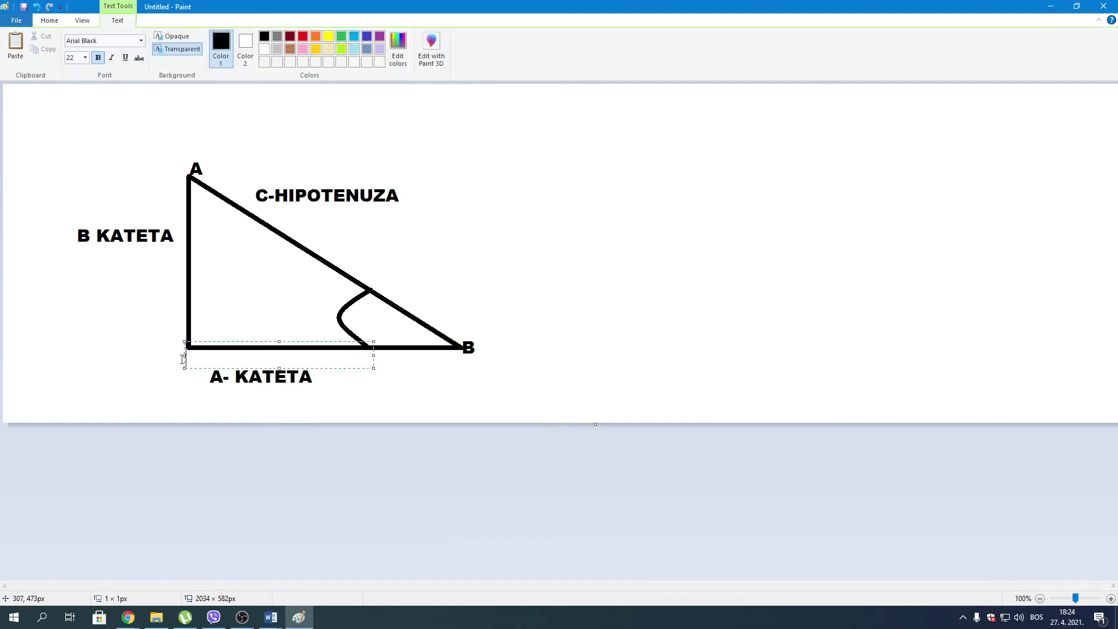
{"action": "type", "text": "C"}
{"action": "left_click", "coordinate": [510, 237]}
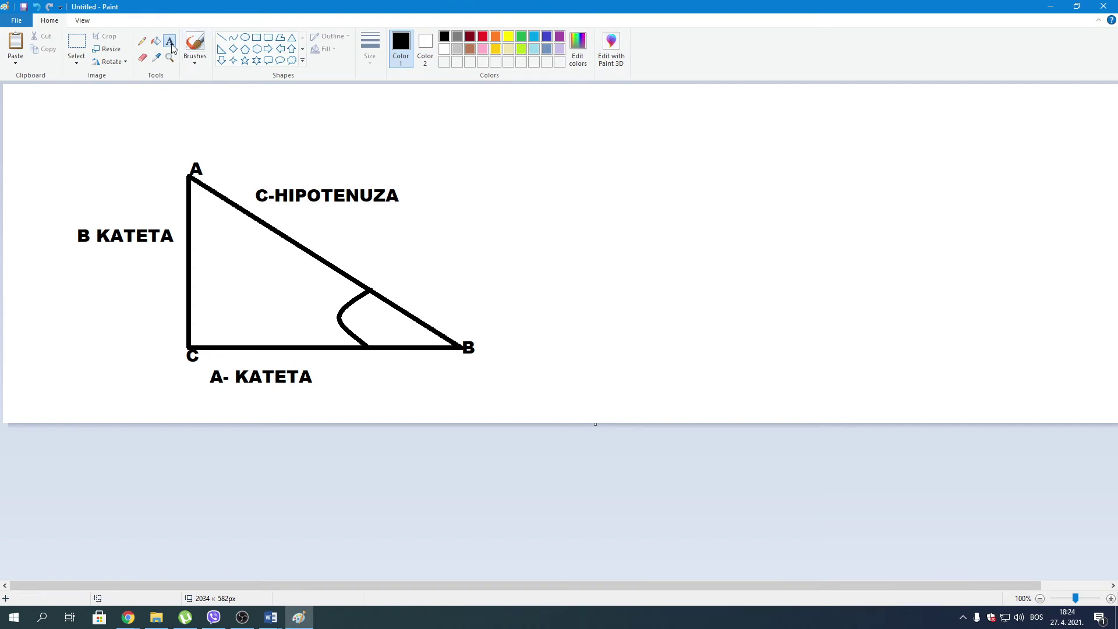
Add the title PRAVOUGLI TROUGAO above the triangle
{"action": "left_click_drag", "start_coordinate": [260, 97], "coordinate": [548, 158]}
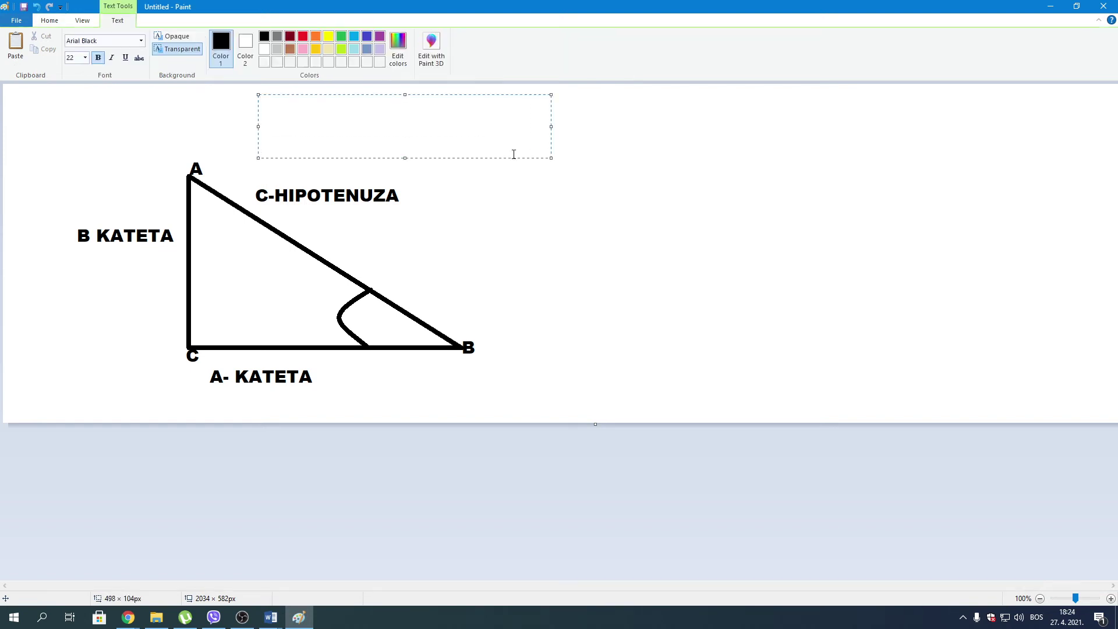
{"action": "type", "text": "PRAVOU"}
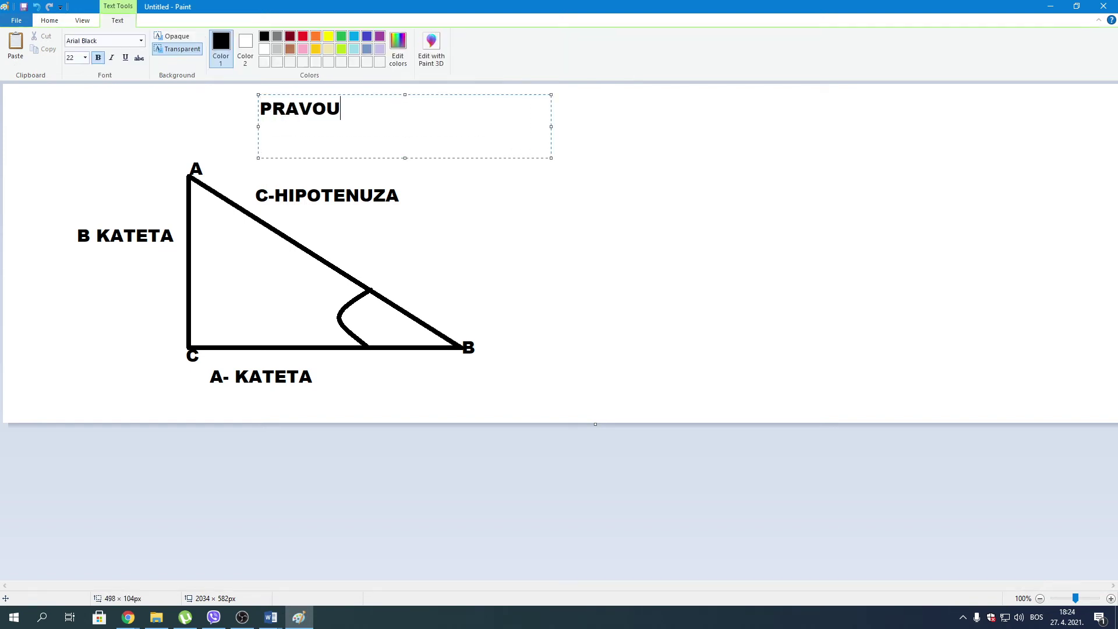
{"action": "type", "text": "GLI TR"}
{"action": "type", "text": "OUGAO"}
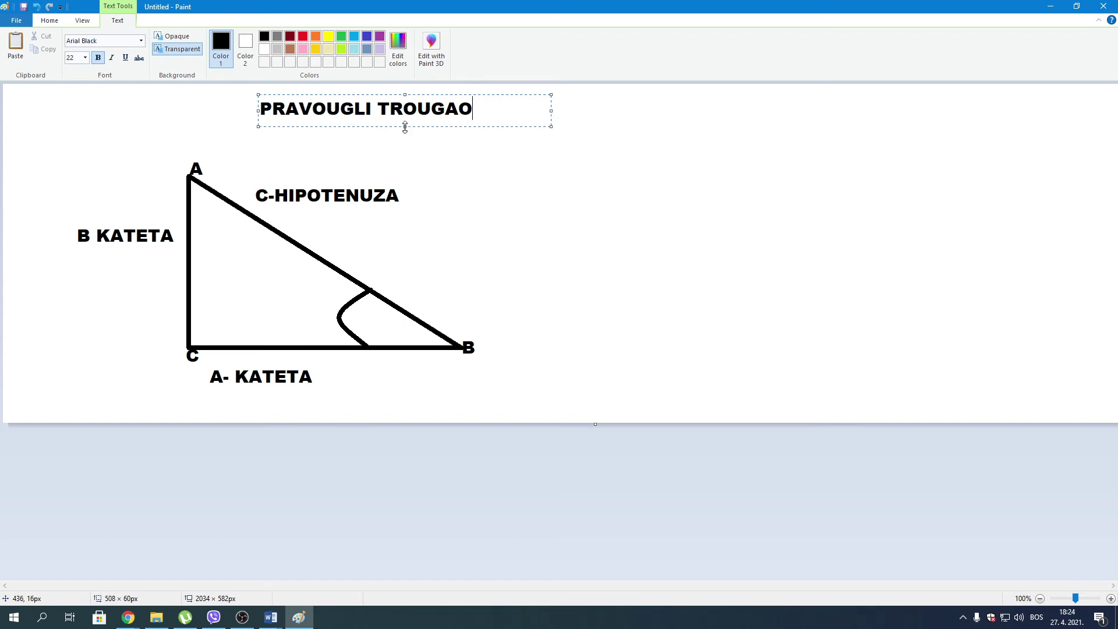
{"action": "left_click", "coordinate": [553, 168]}
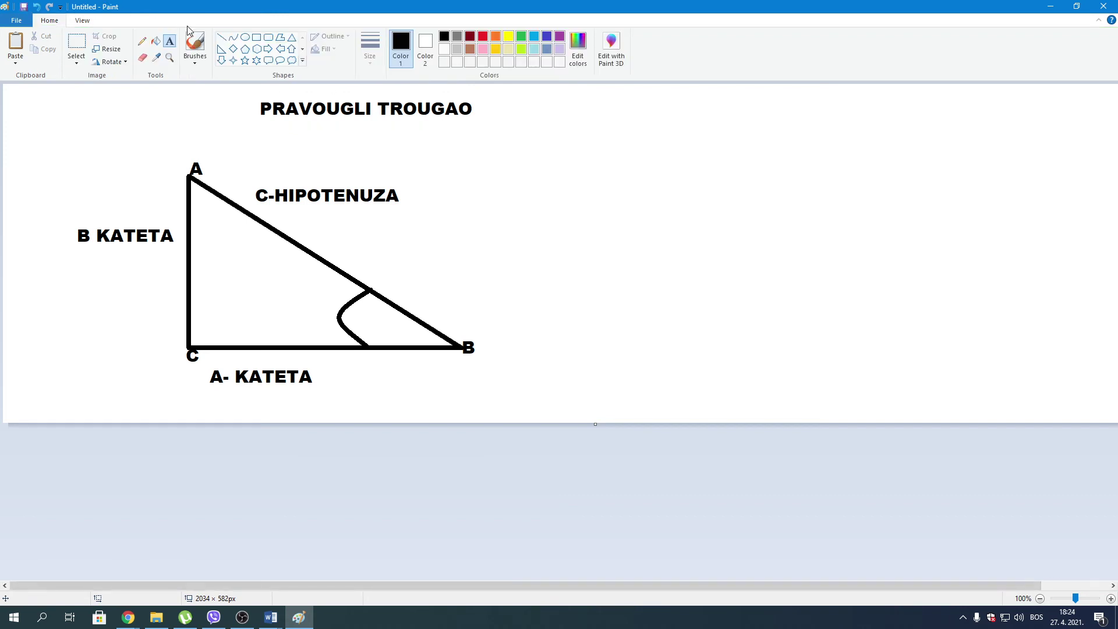
Mark the right angle at C with a curved arc and a small oval dot
{"action": "left_click", "coordinate": [234, 38]}
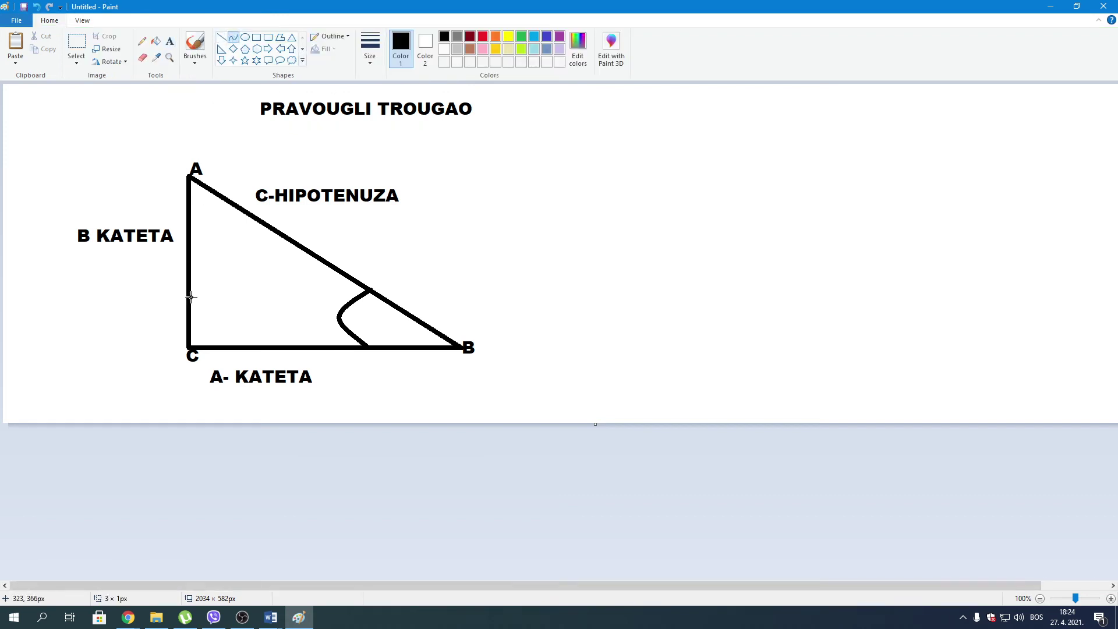
{"action": "left_click_drag", "start_coordinate": [191, 297], "coordinate": [241, 346]}
{"action": "mouse_move", "coordinate": [217, 321]}
{"action": "left_mouse_down"}
{"action": "mouse_move", "coordinate": [246, 313]}
{"action": "mouse_move", "coordinate": [211, 325]}
{"action": "left_mouse_up"}
{"action": "left_click", "coordinate": [245, 37]}
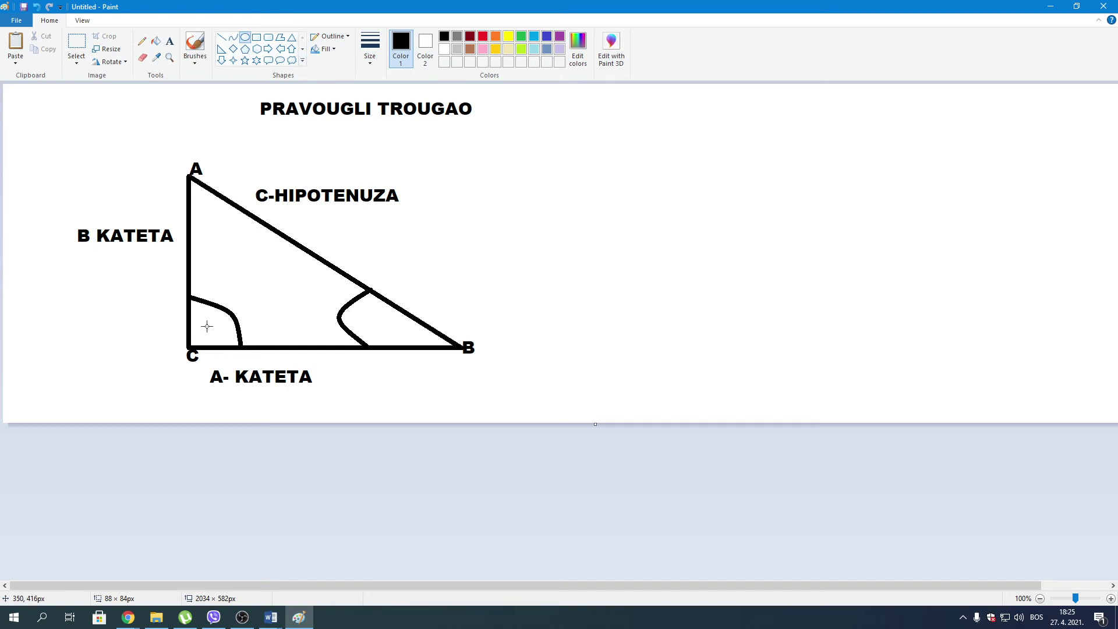
{"action": "left_click_drag", "start_coordinate": [207, 326], "coordinate": [199, 333]}
{"action": "left_click", "coordinate": [474, 234]}
Draw a curved arc at vertex A, deleting and undoing the misshapen attempts
{"action": "left_click", "coordinate": [233, 38]}
{"action": "left_click_drag", "start_coordinate": [188, 223], "coordinate": [247, 214]}
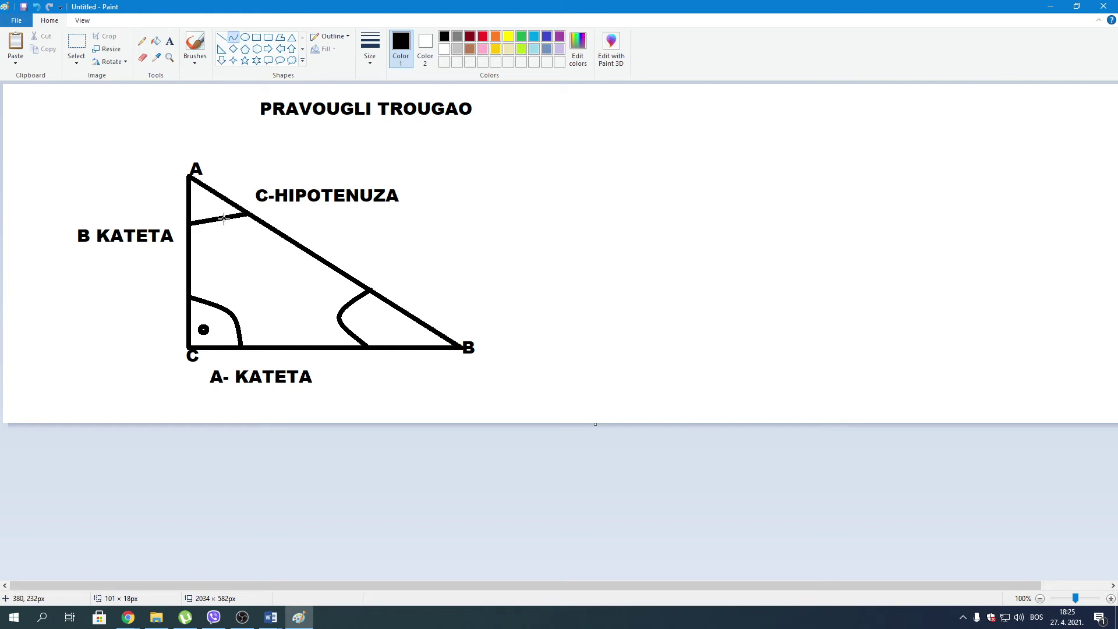
{"action": "left_click_drag", "start_coordinate": [217, 219], "coordinate": [227, 247]}
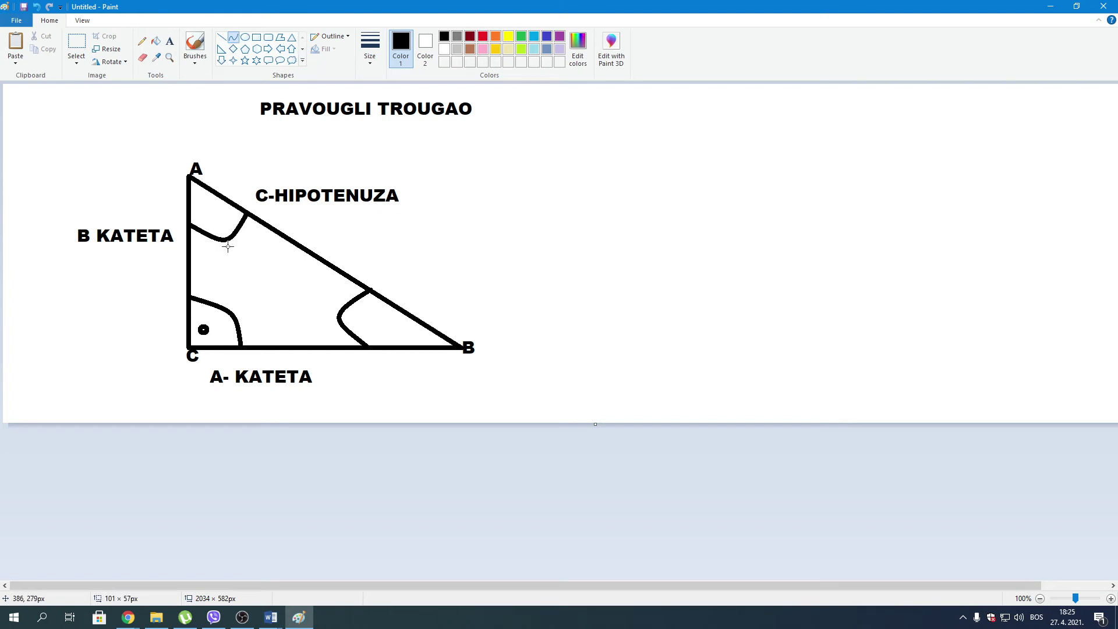
{"action": "left_click", "coordinate": [644, 249]}
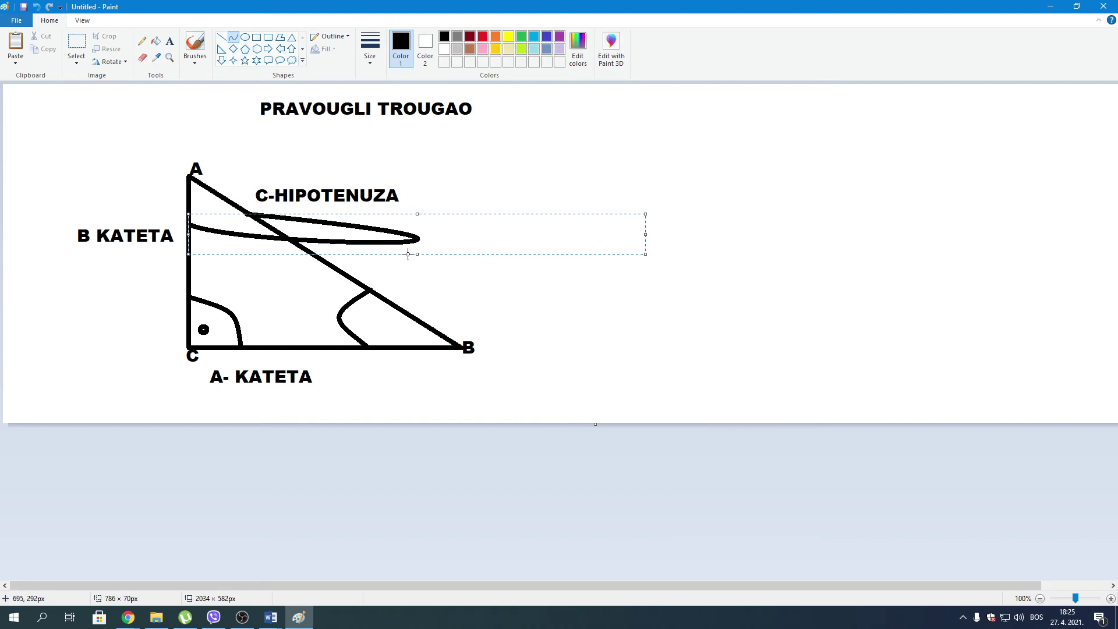
{"action": "mouse_move", "coordinate": [644, 237]}
{"action": "left_mouse_down"}
{"action": "mouse_move", "coordinate": [326, 312]}
{"action": "mouse_move", "coordinate": [244, 301]}
{"action": "left_mouse_up"}
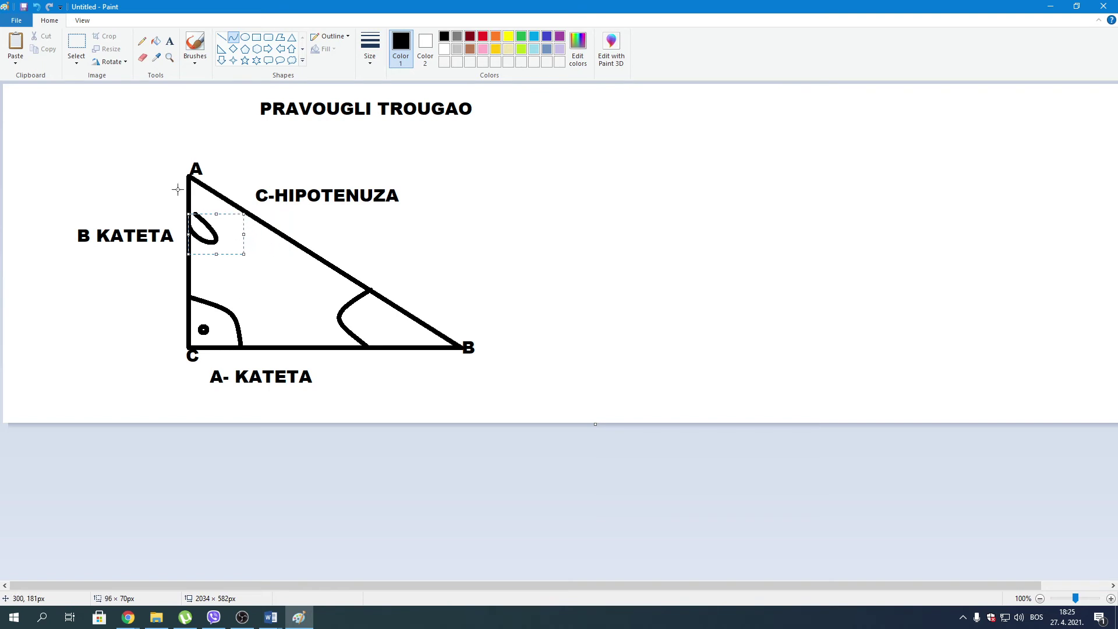
{"action": "mouse_move", "coordinate": [196, 215]}
{"action": "left_mouse_down"}
{"action": "mouse_move", "coordinate": [239, 213]}
{"action": "mouse_move", "coordinate": [190, 205]}
{"action": "left_mouse_up"}
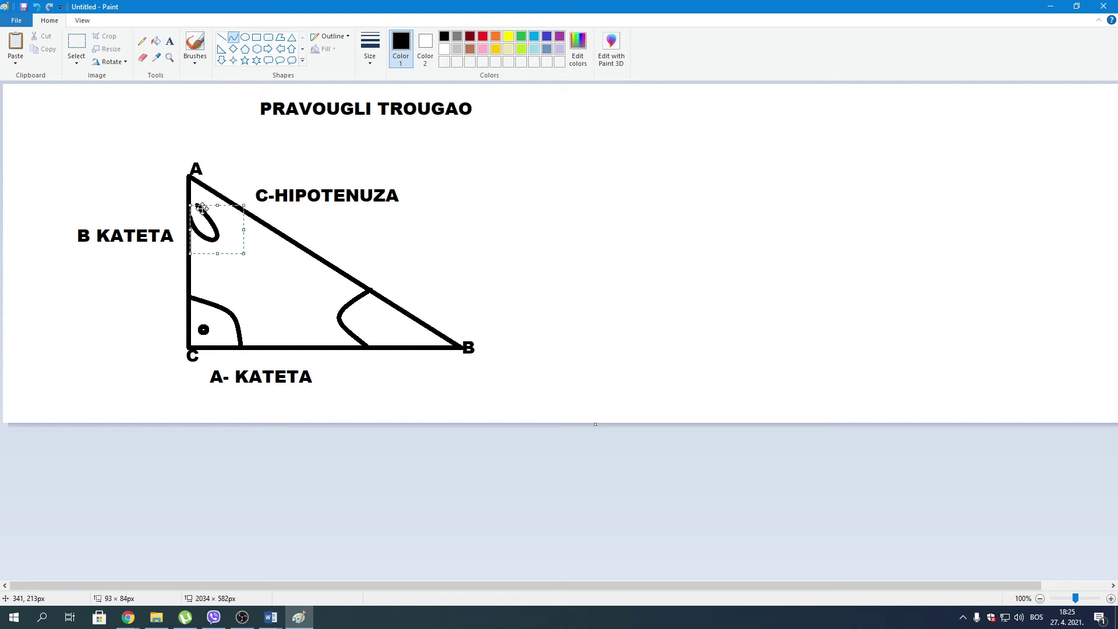
{"action": "right_click", "coordinate": [199, 209]}
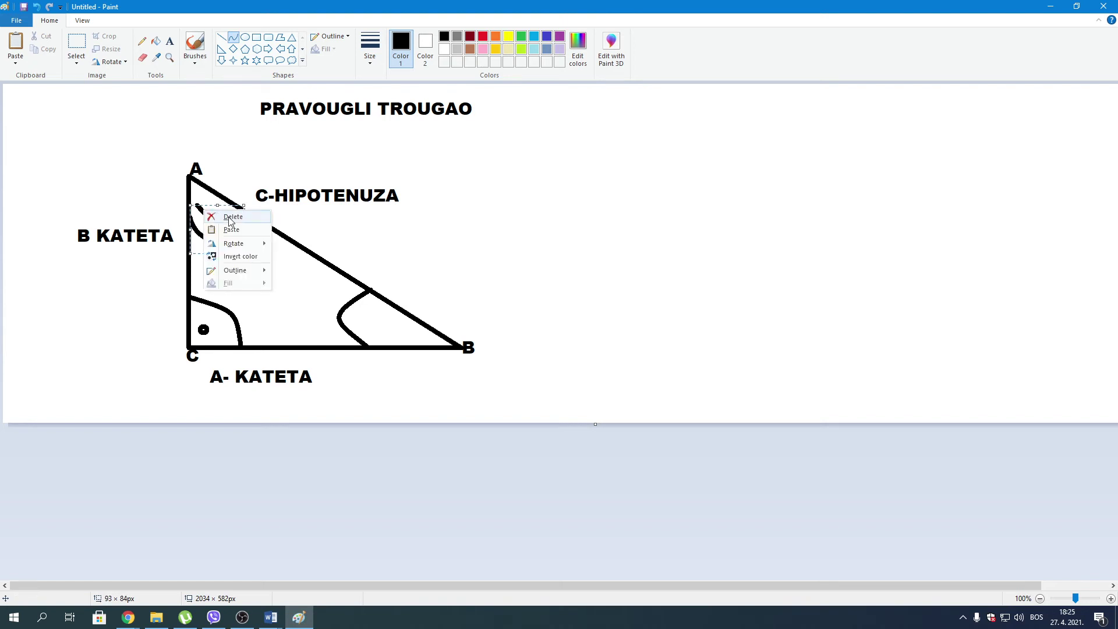
{"action": "left_click", "coordinate": [230, 217]}
{"action": "left_click", "coordinate": [233, 37]}
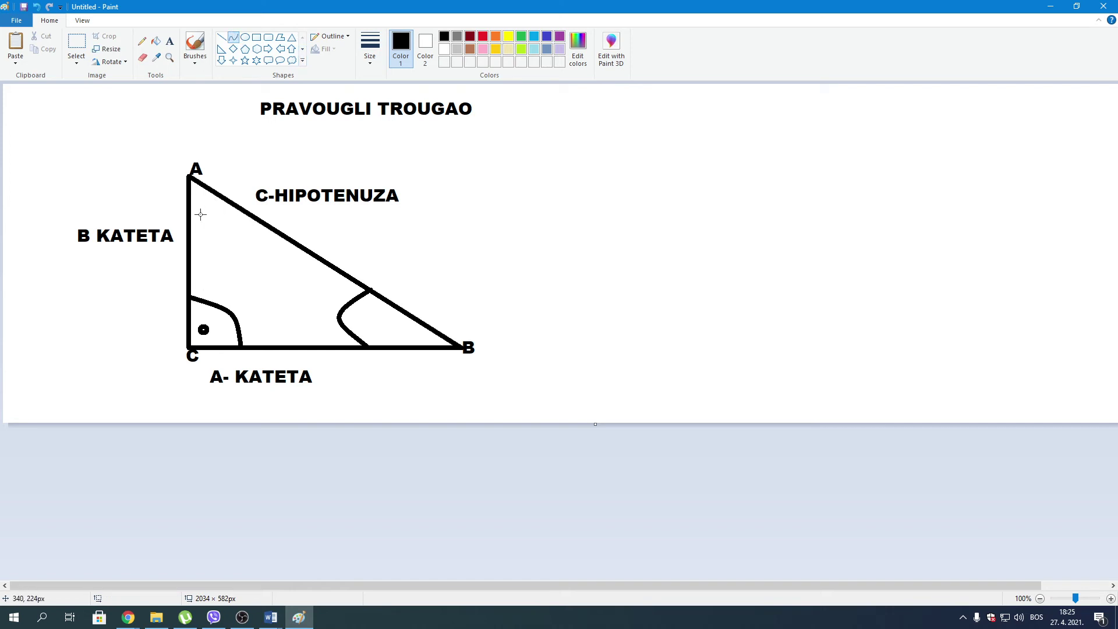
{"action": "mouse_move", "coordinate": [190, 219]}
{"action": "left_mouse_down"}
{"action": "mouse_move", "coordinate": [247, 213]}
{"action": "mouse_move", "coordinate": [232, 237]}
{"action": "left_mouse_up"}
{"action": "left_click", "coordinate": [466, 187]}
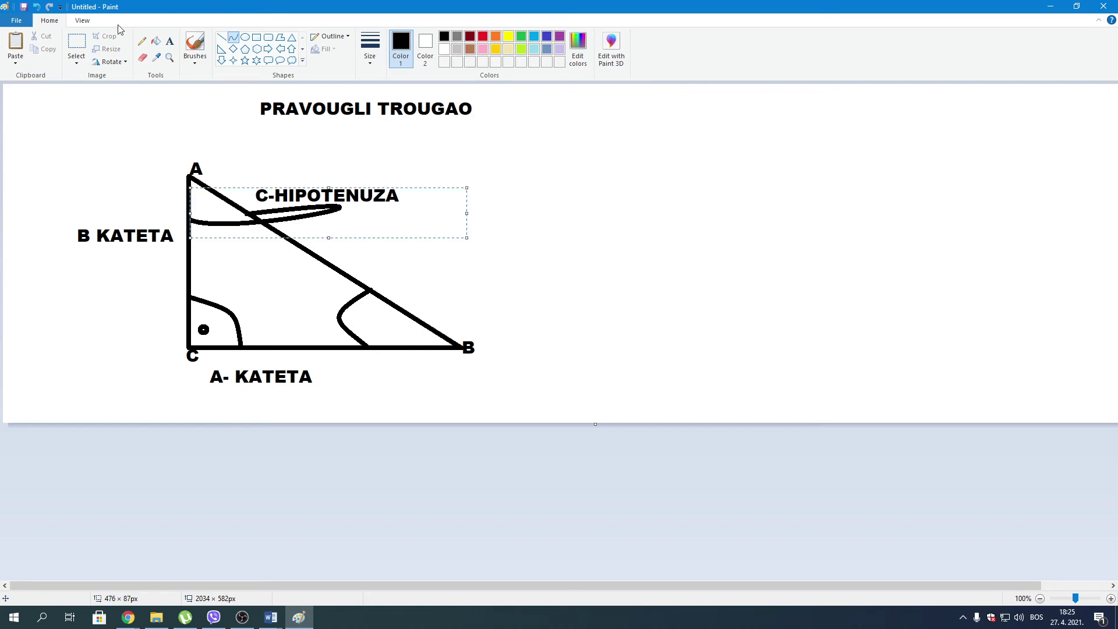
{"action": "left_click", "coordinate": [37, 7]}
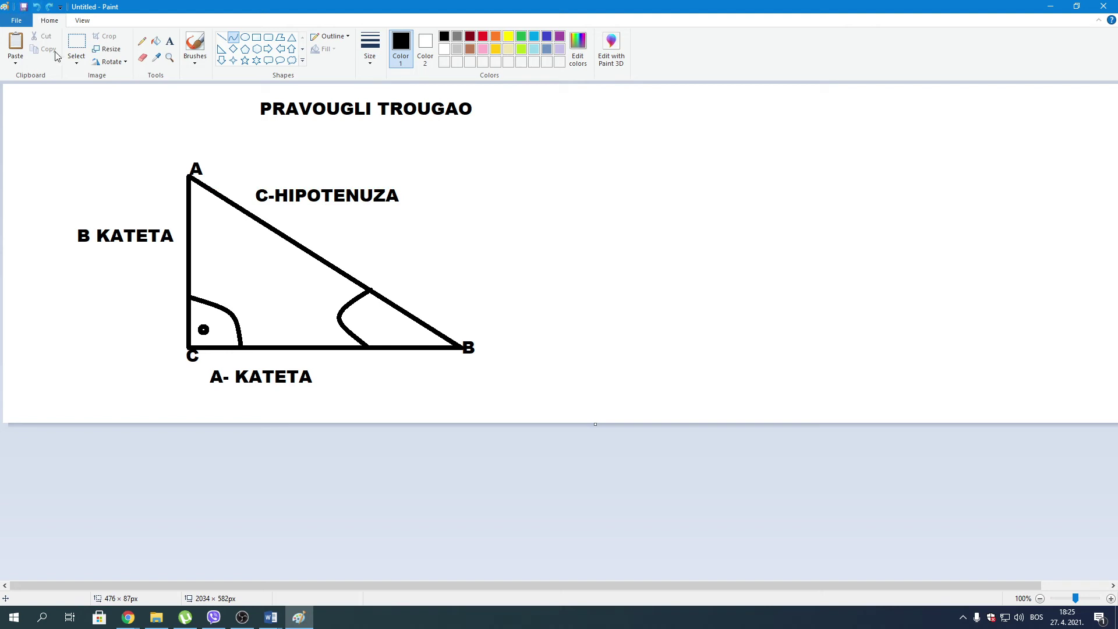
{"action": "left_click", "coordinate": [229, 38]}
{"action": "mouse_move", "coordinate": [190, 222]}
{"action": "left_mouse_down"}
{"action": "mouse_move", "coordinate": [248, 211]}
{"action": "mouse_move", "coordinate": [218, 228]}
{"action": "mouse_move", "coordinate": [224, 251]}
{"action": "left_mouse_up"}
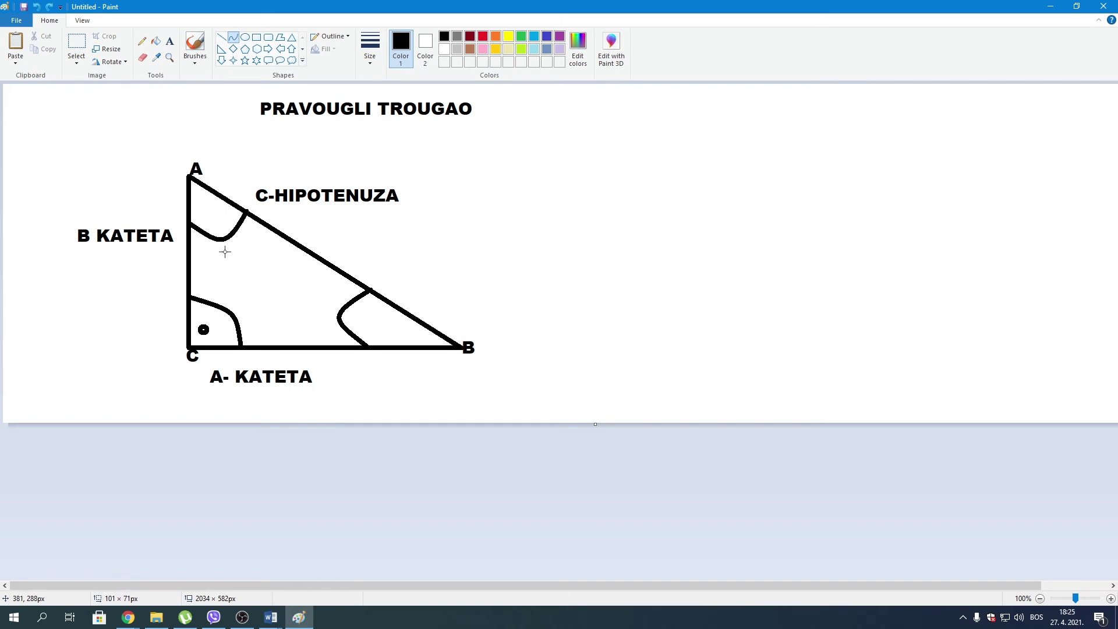
{"action": "left_click", "coordinate": [266, 284]}
Add the text PITAGORINA TEOREMA right of the triangle and bring up the File save-as choices
{"action": "left_click", "coordinate": [170, 40]}
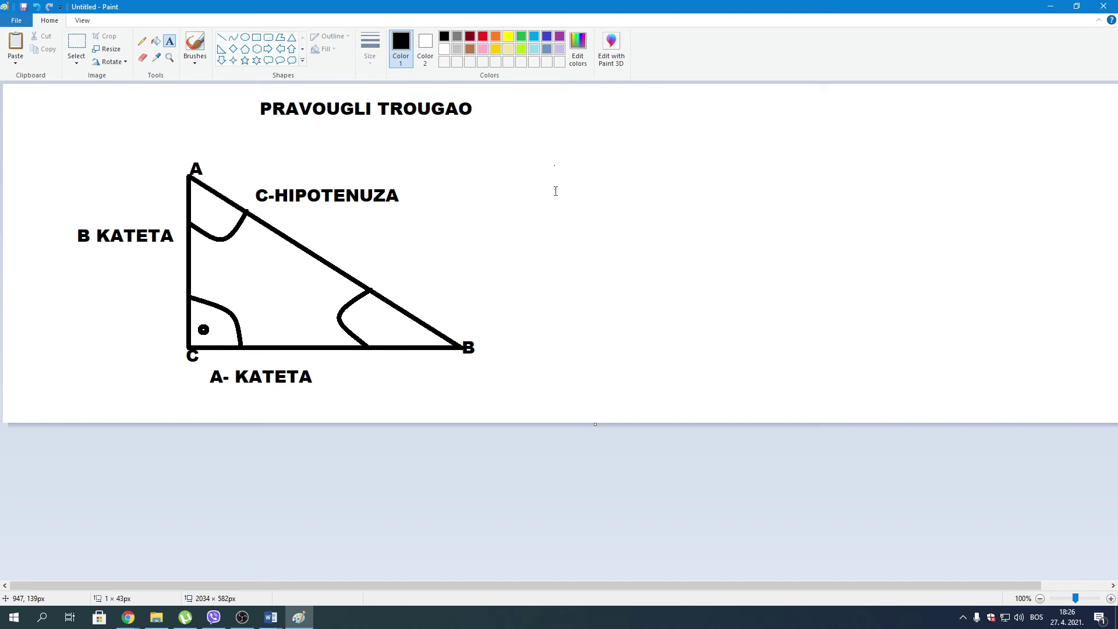
{"action": "left_click_drag", "start_coordinate": [555, 191], "coordinate": [556, 194]}
{"action": "type", "text": "PI"}
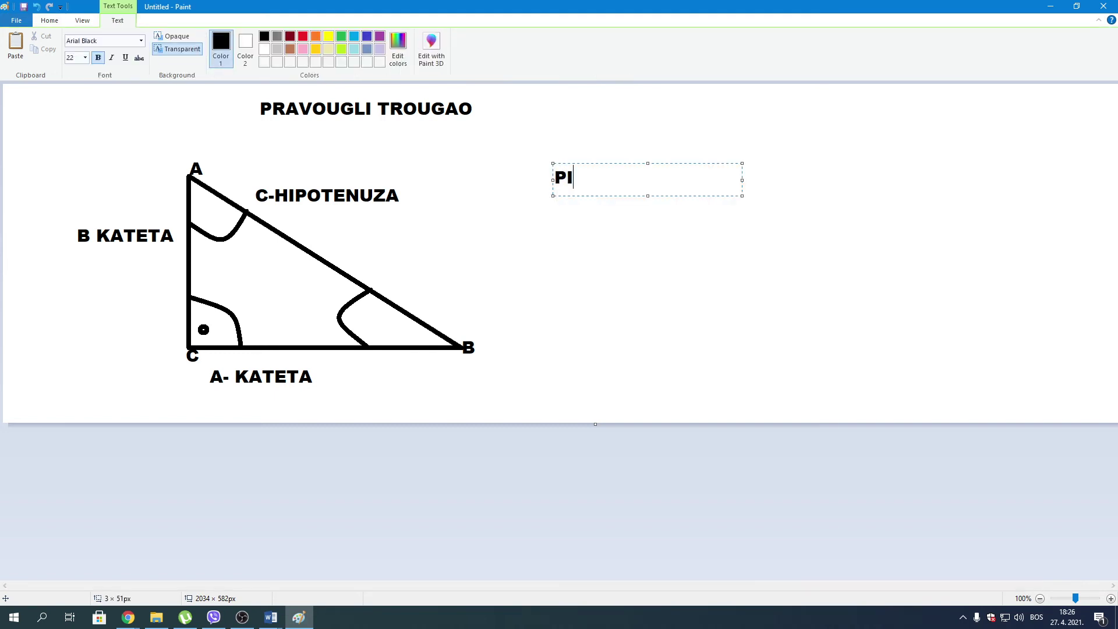
{"action": "type", "text": "TAGORINA TEO"}
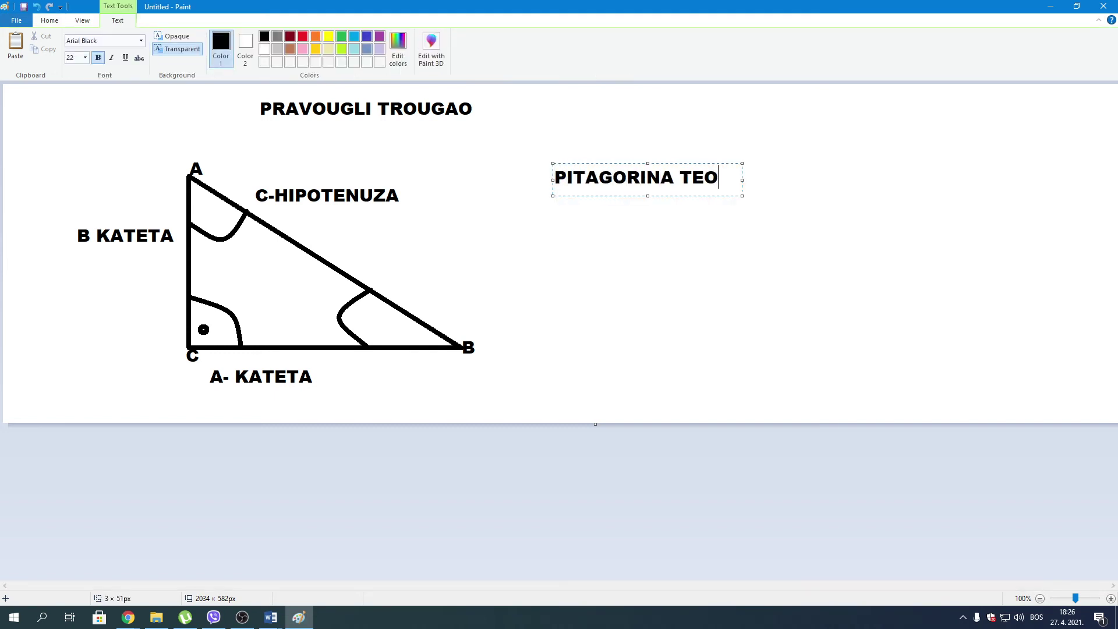
{"action": "type", "text": "REMA"}
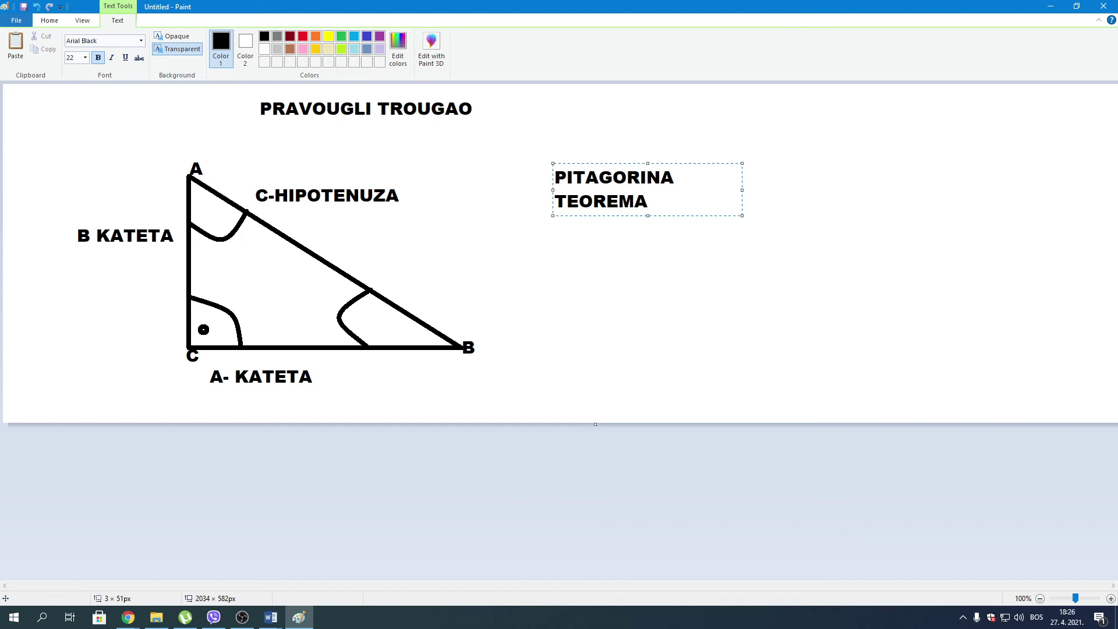
{"action": "left_click", "coordinate": [631, 289]}
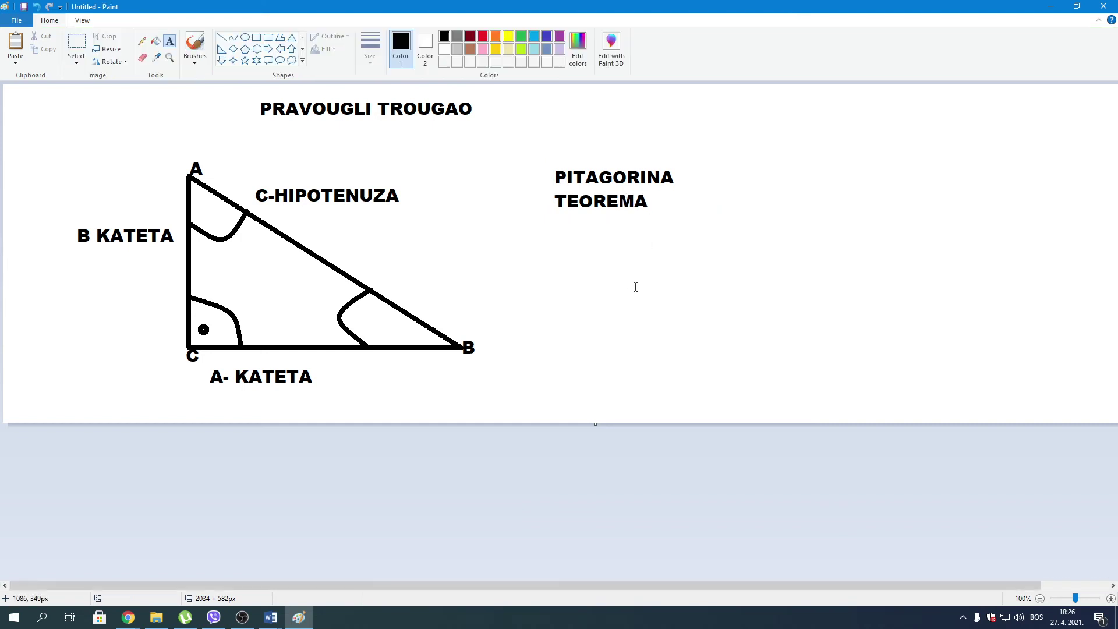
{"action": "left_click", "coordinate": [17, 20]}
{"action": "mouse_move", "coordinate": [52, 117]}
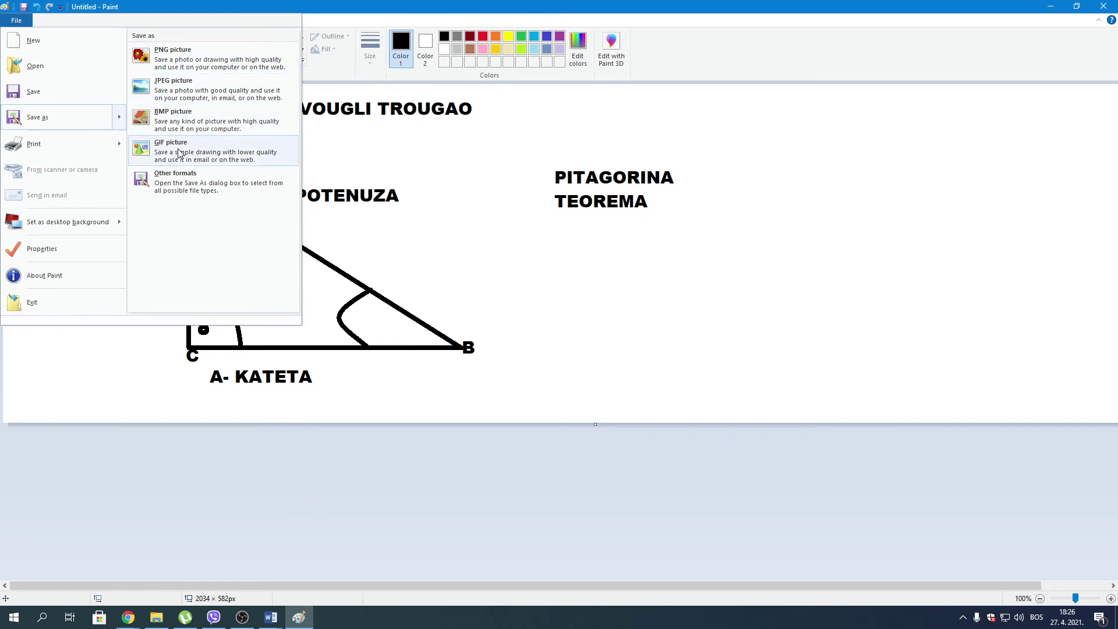
Save the Paint triangle as JPEG 'SLIKA PRAVOUGLI TROUGAO' on the Desktop, replacing the existing file
{"action": "left_click", "coordinate": [181, 87]}
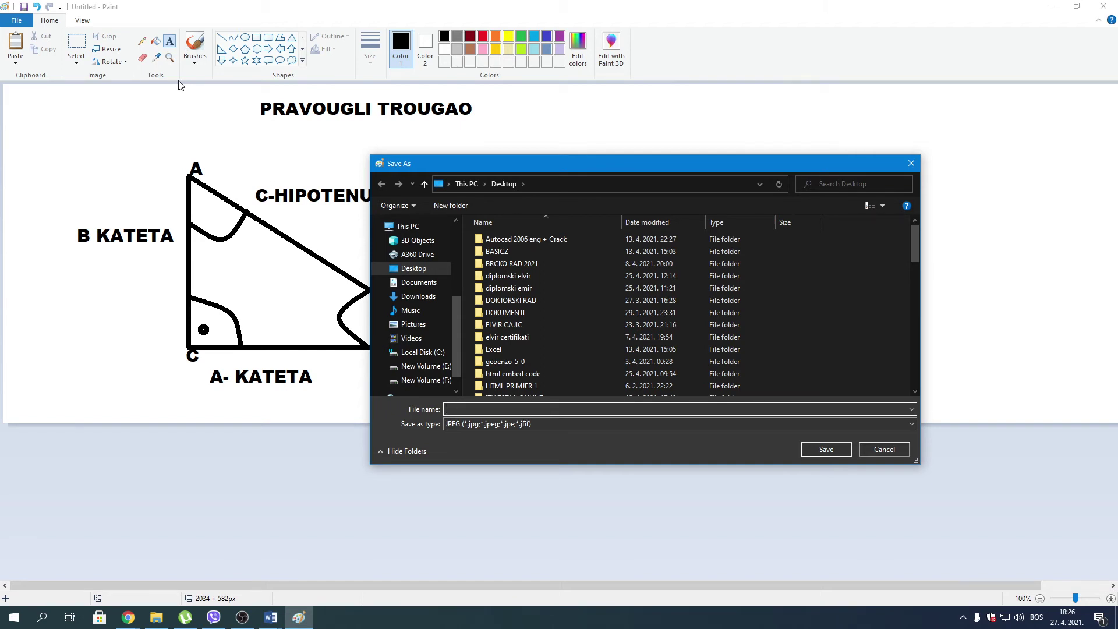
{"action": "type", "text": "SLIKA PR"}
{"action": "type", "text": "AOVUGLI TROUGAO"}
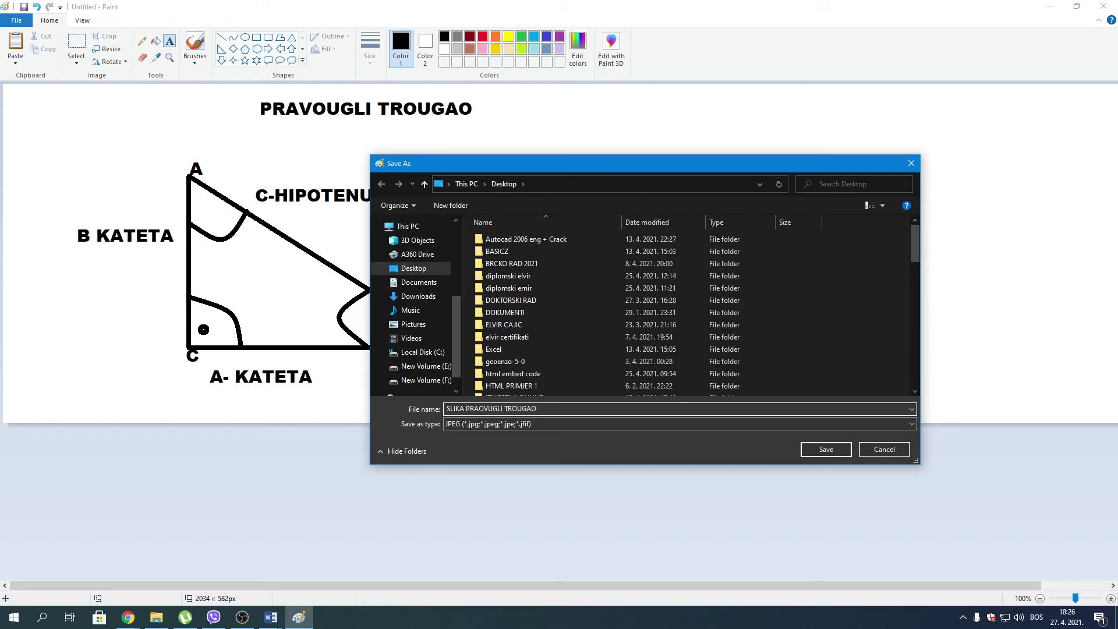
{"action": "key", "text": "Return"}
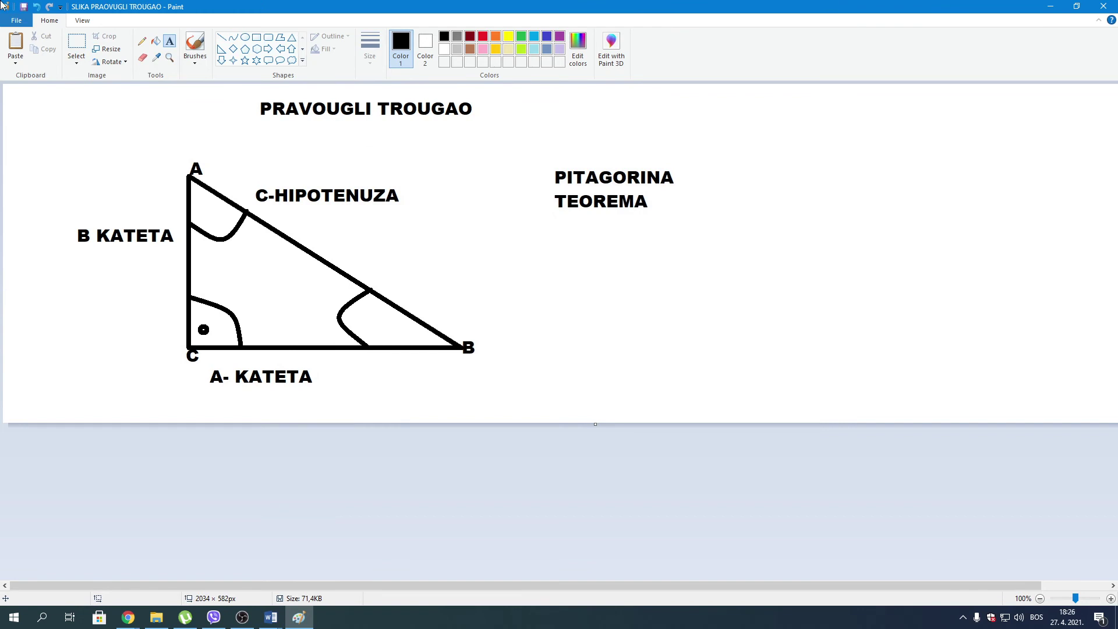
{"action": "left_click", "coordinate": [17, 21]}
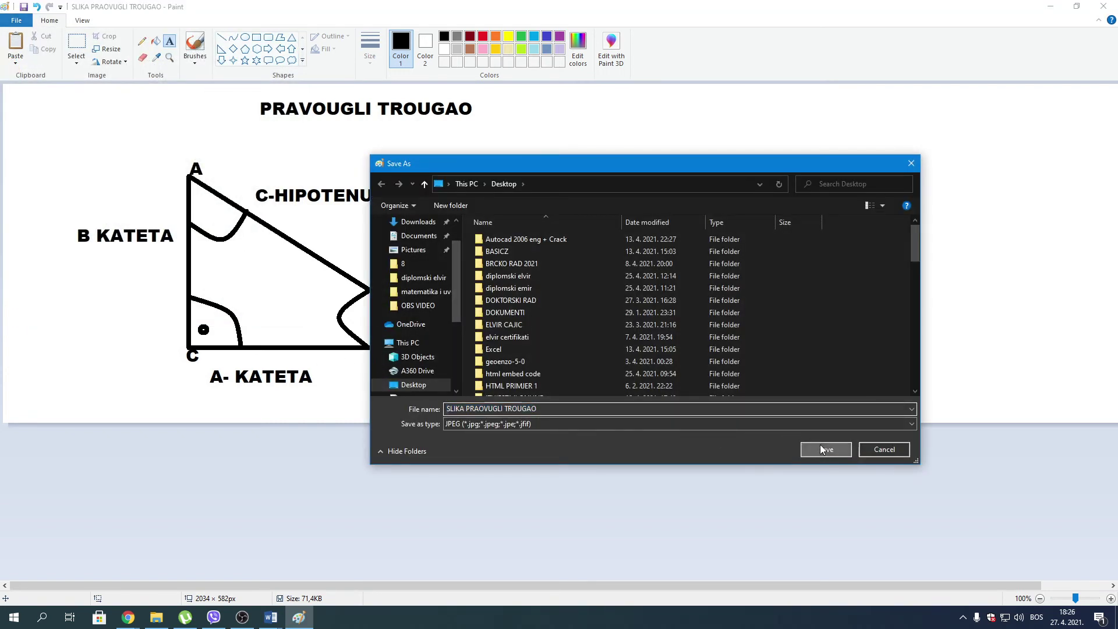
{"action": "left_click", "coordinate": [820, 449]}
{"action": "left_click", "coordinate": [587, 309]}
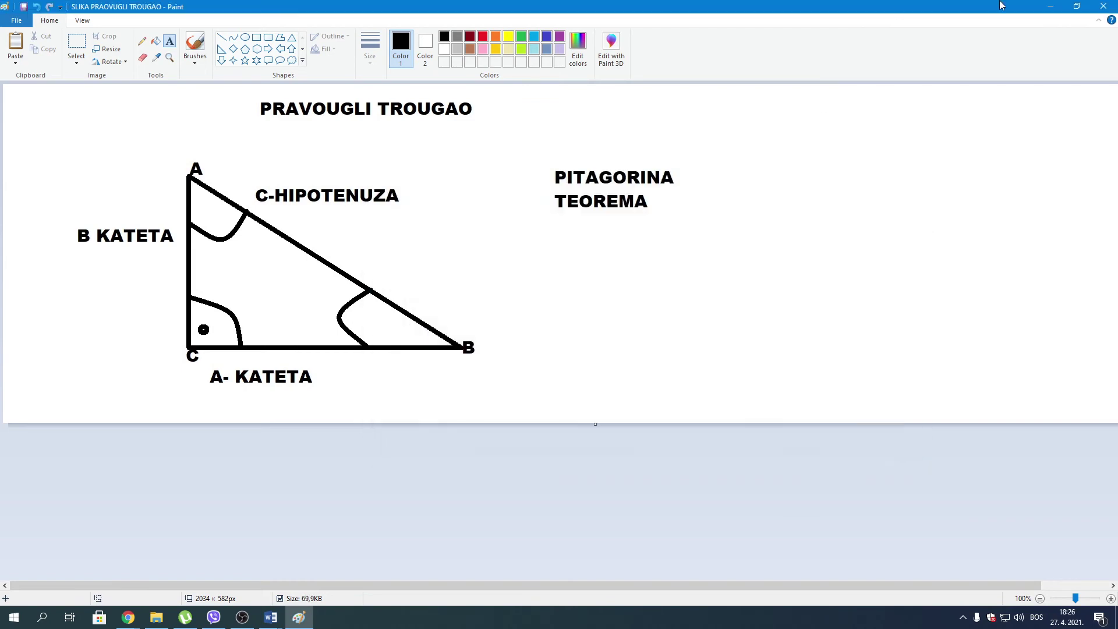
Close Paint and insert the Desktop picture SLIKA PRAVOUGLI TROUGAO below the O=A+B+C formula
{"action": "left_click", "coordinate": [1104, 6]}
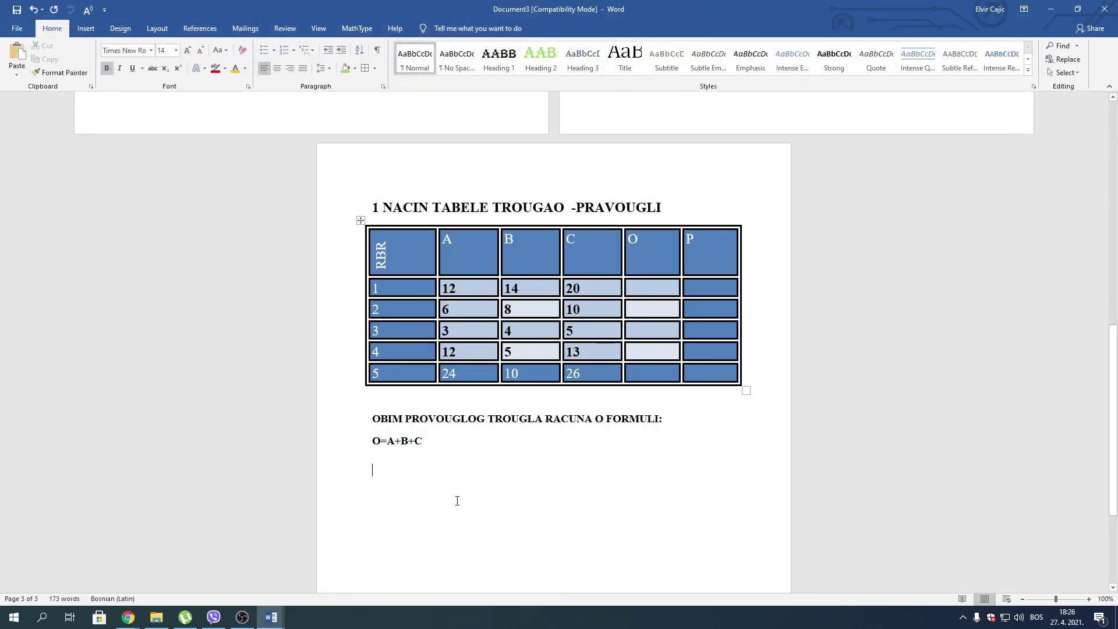
{"action": "left_click", "coordinate": [86, 28]}
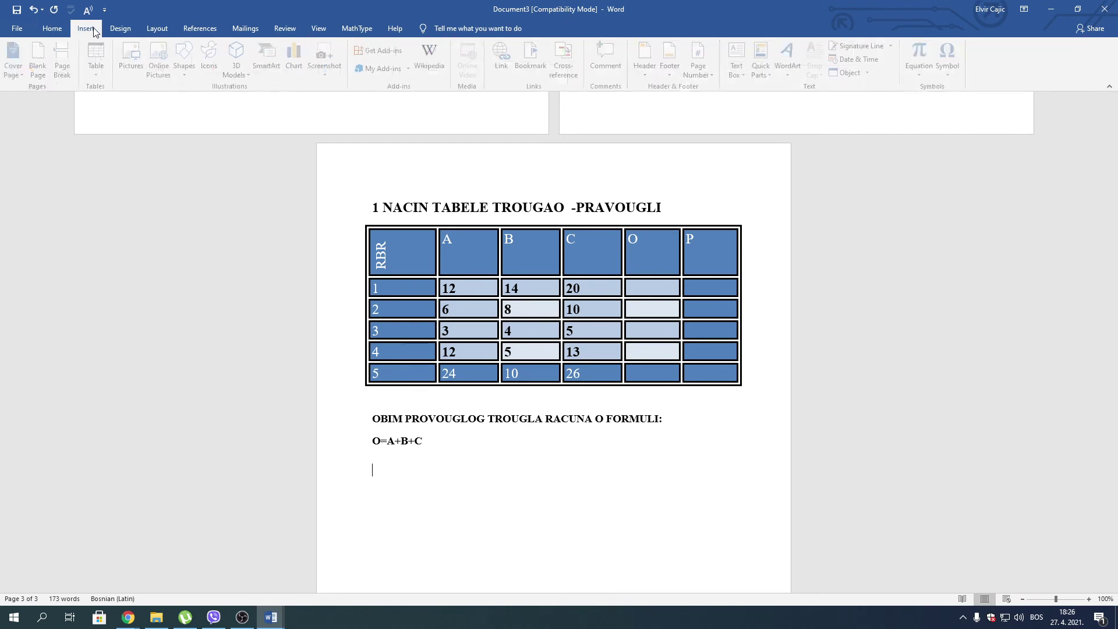
{"action": "left_click", "coordinate": [135, 55]}
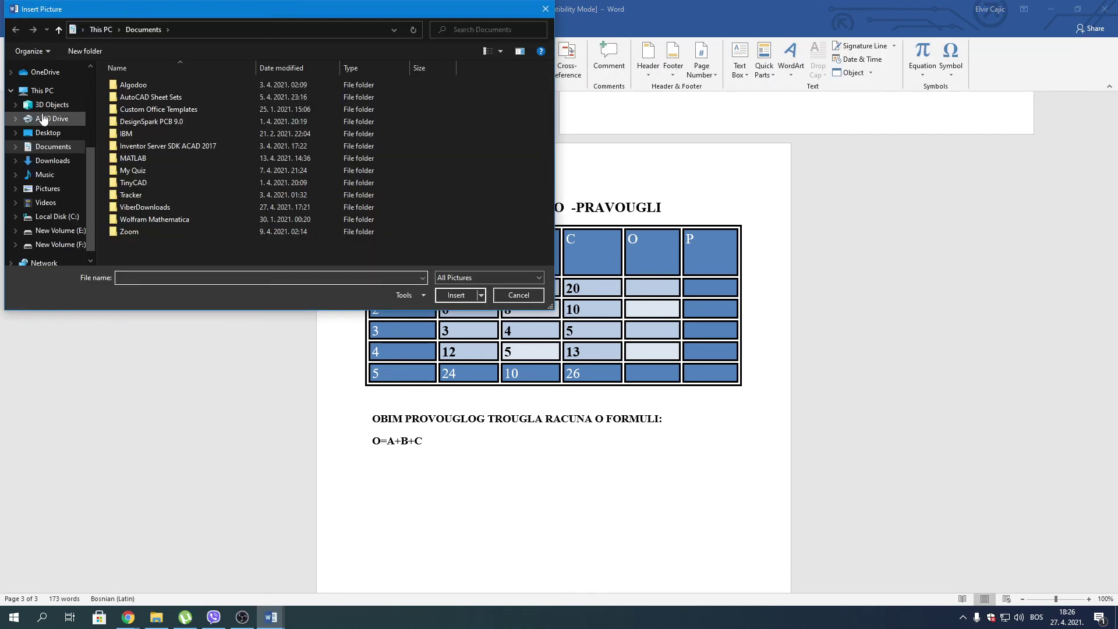
{"action": "scroll", "coordinate": [27, 124], "scroll_direction": "up", "scroll_amount": 3}
{"action": "left_click", "coordinate": [46, 92]}
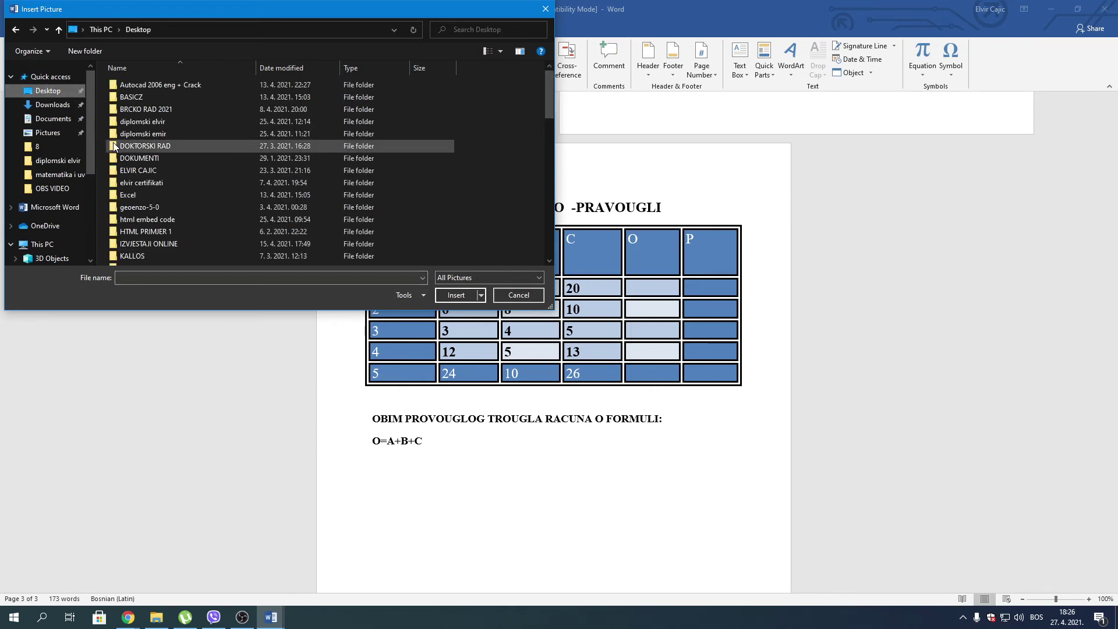
{"action": "scroll", "coordinate": [129, 183], "scroll_direction": "down", "scroll_amount": 3}
{"action": "scroll", "coordinate": [130, 183], "scroll_direction": "down", "scroll_amount": 3}
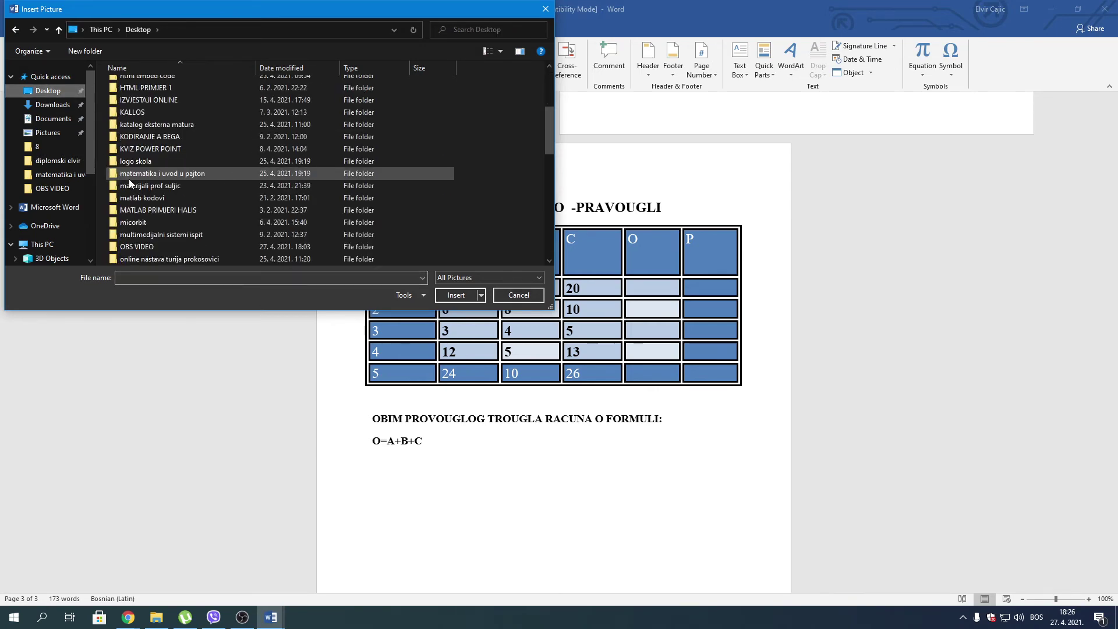
{"action": "scroll", "coordinate": [129, 184], "scroll_direction": "down", "scroll_amount": 3}
{"action": "scroll", "coordinate": [129, 184], "scroll_direction": "down", "scroll_amount": 3}
{"action": "scroll", "coordinate": [130, 183], "scroll_direction": "down", "scroll_amount": 3}
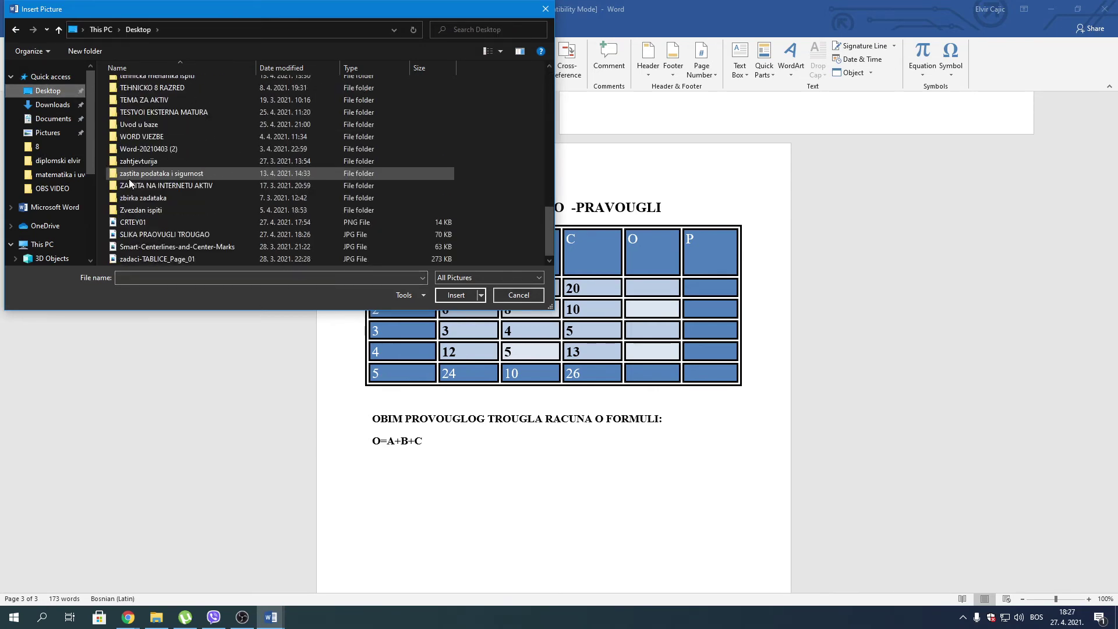
{"action": "left_click", "coordinate": [191, 238]}
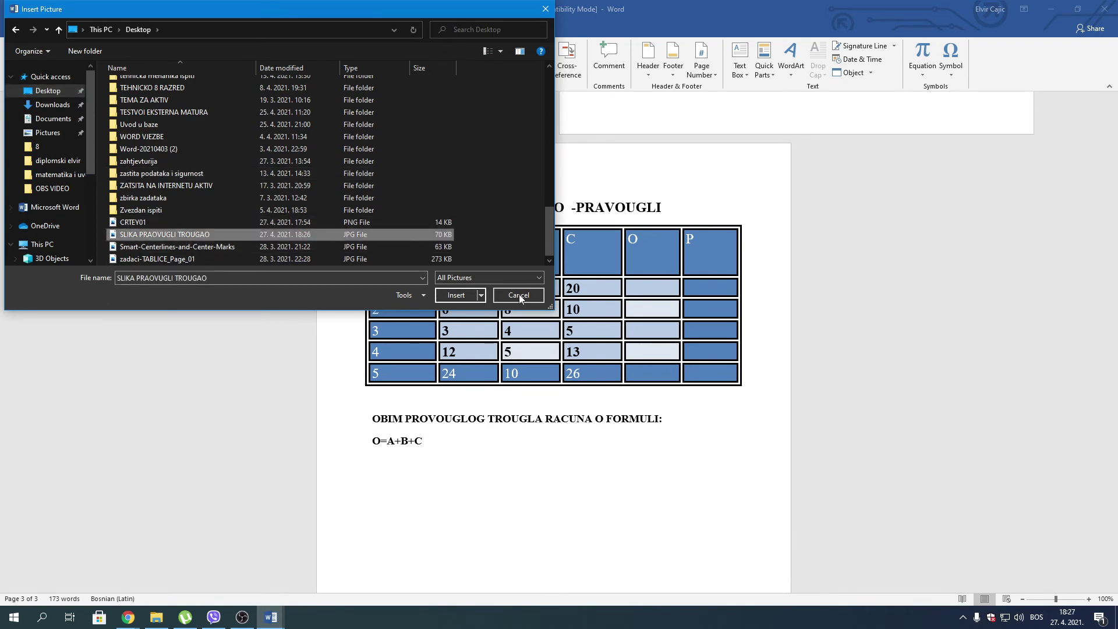
{"action": "left_click", "coordinate": [464, 292]}
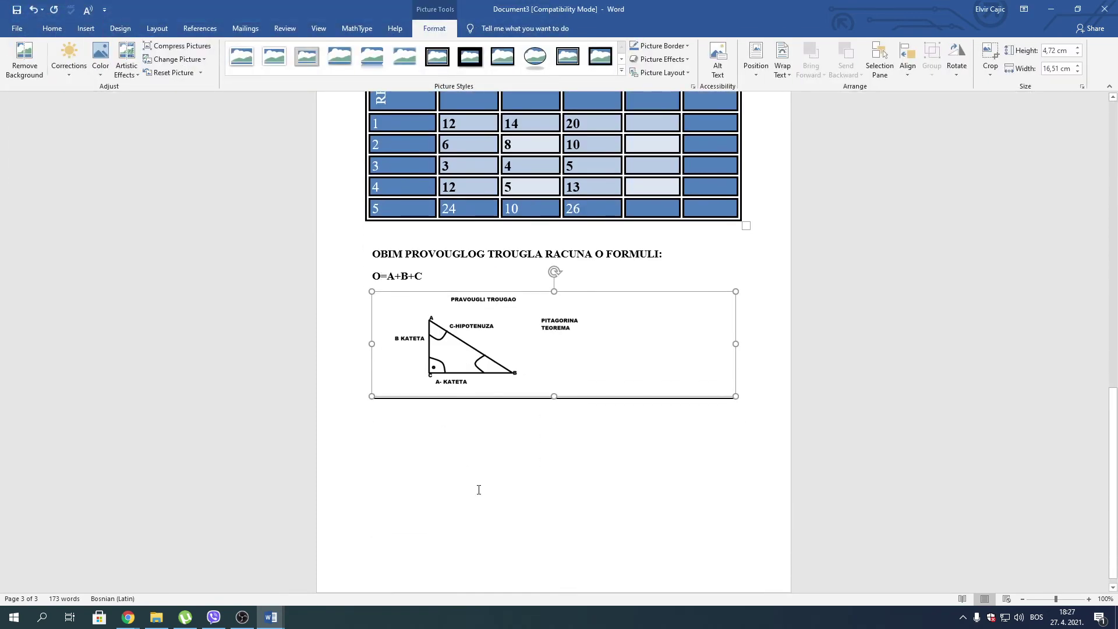
Add the centred italic caption 'SLIKA 1. PRIKAZ UMATENJA SLIKE U WORD', then start a left-aligned line
{"action": "left_click", "coordinate": [552, 425]}
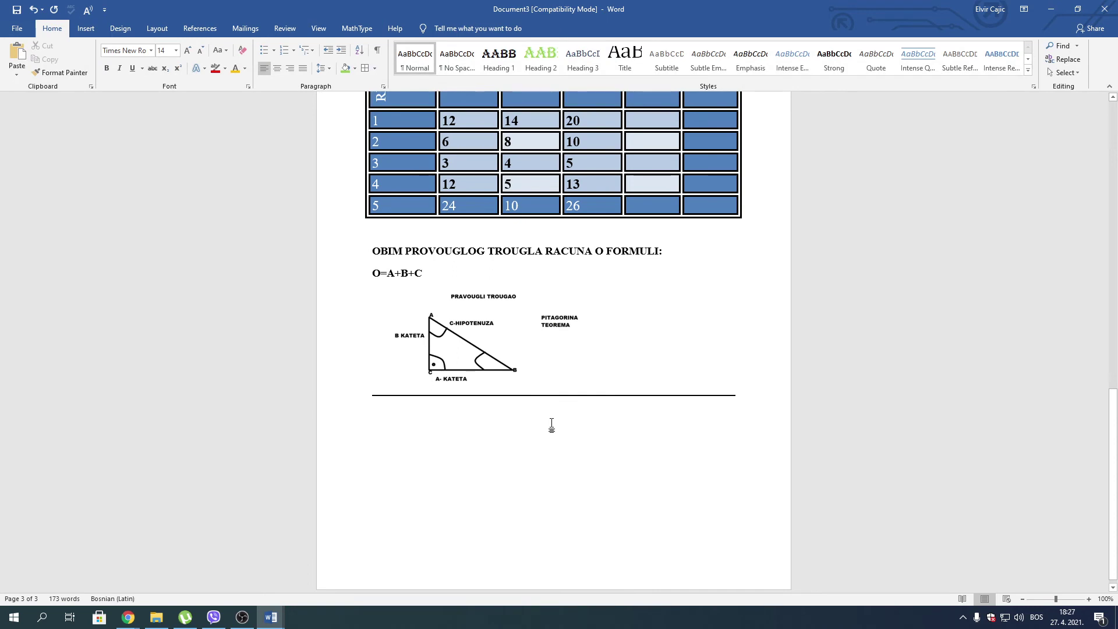
{"action": "type", "text": "SLIKA 1"}
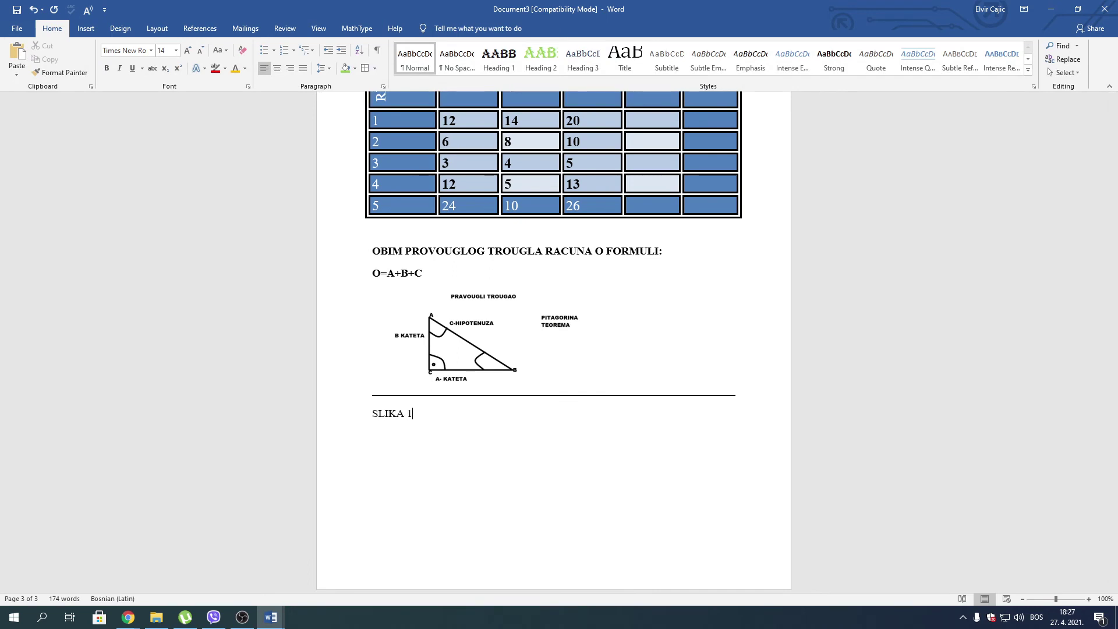
{"action": "type", "text": ". PR"}
{"action": "type", "text": "IKAZ UMATE"}
{"action": "type", "text": "NJA SLIKE "}
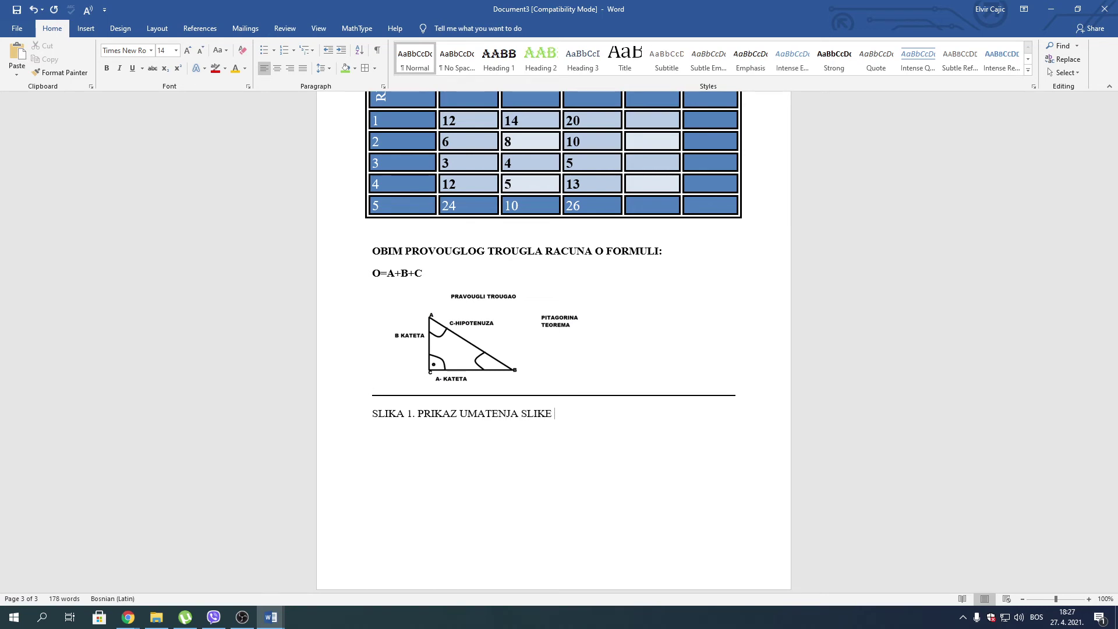
{"action": "type", "text": "U WORD"}
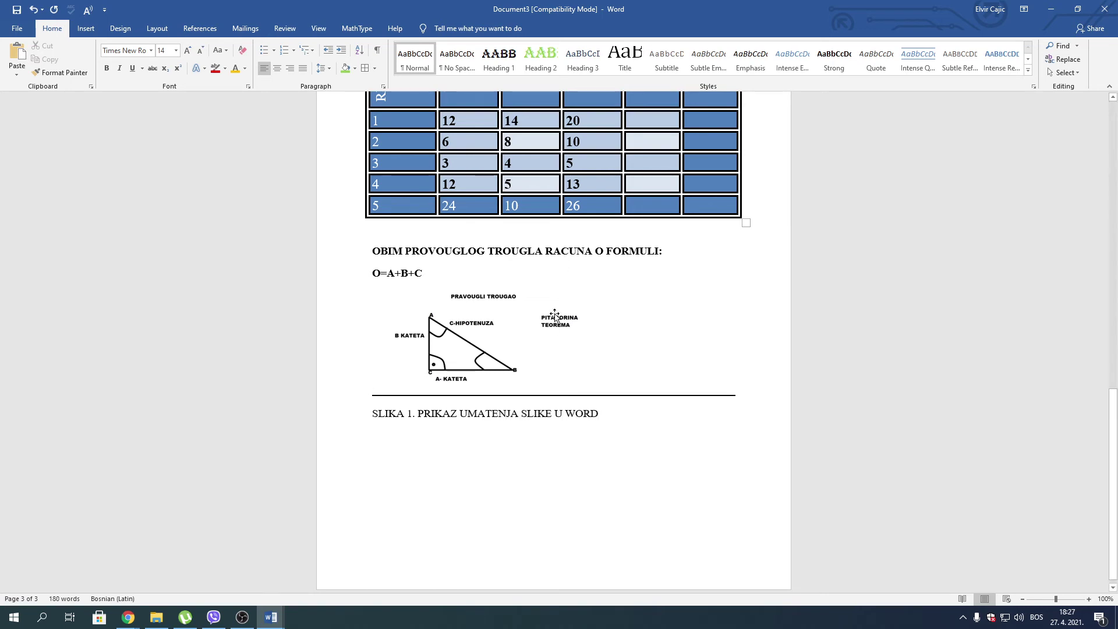
{"action": "left_click_drag", "start_coordinate": [600, 414], "coordinate": [369, 415]}
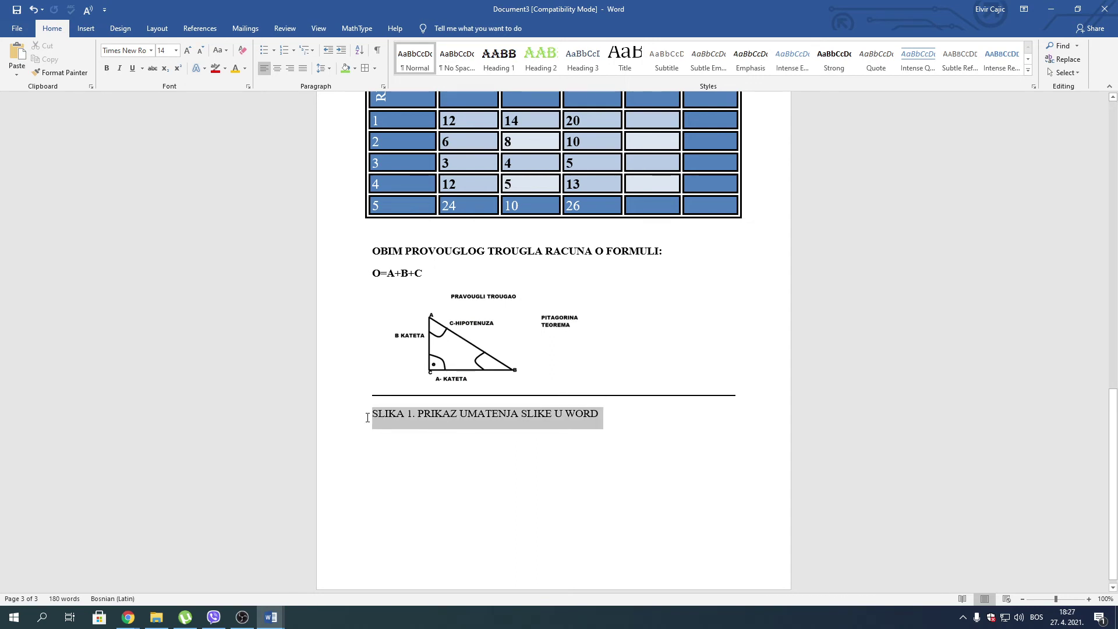
{"action": "left_click", "coordinate": [278, 68]}
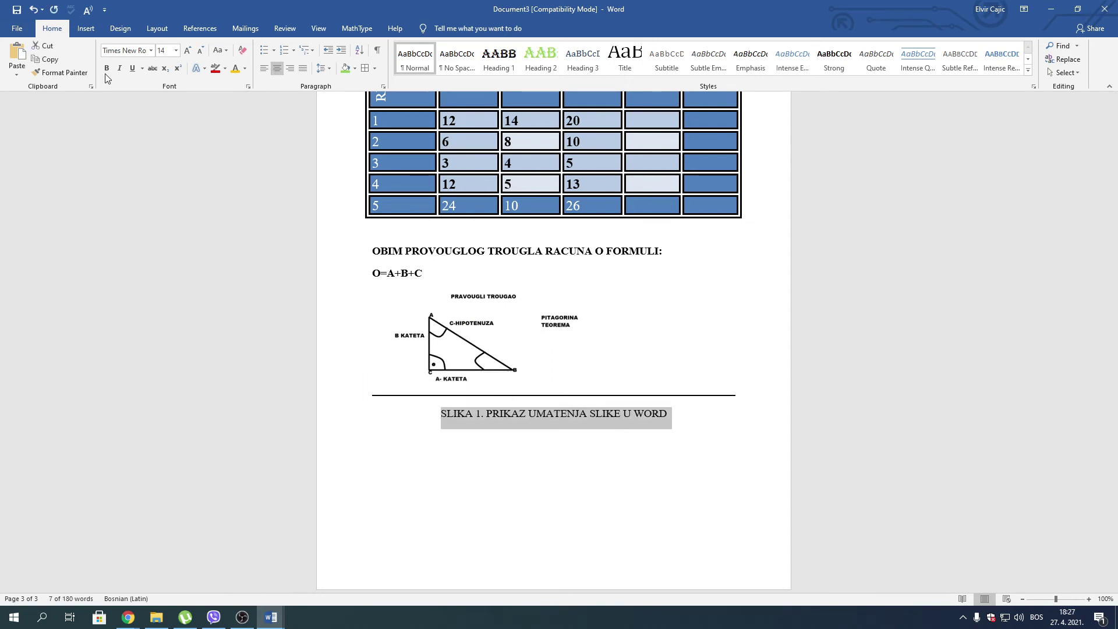
{"action": "left_click", "coordinate": [121, 68]}
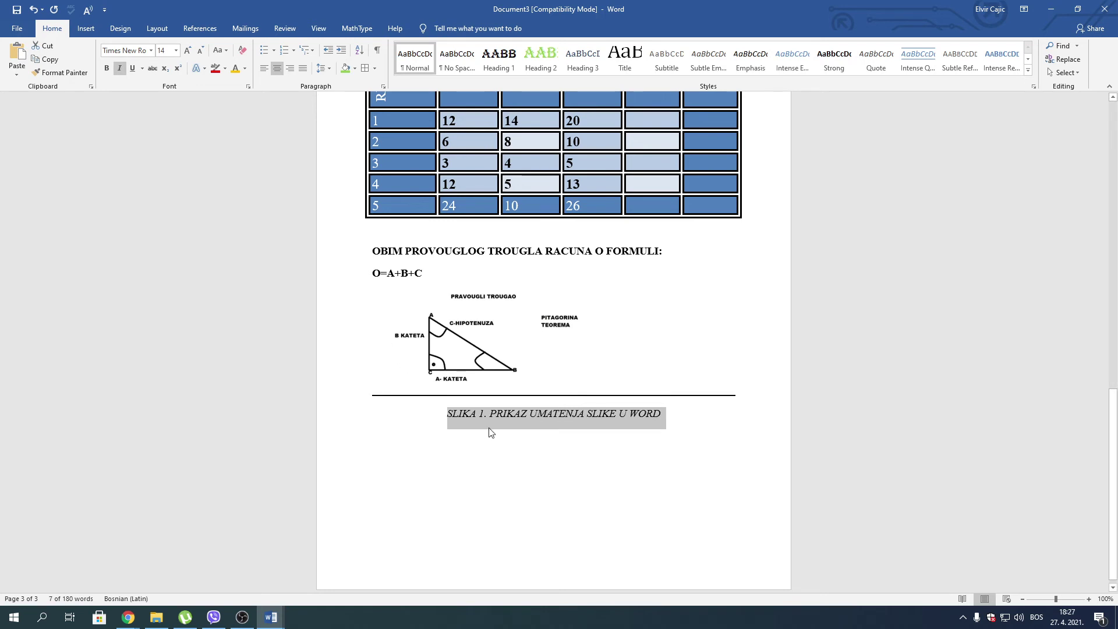
{"action": "left_click", "coordinate": [679, 429]}
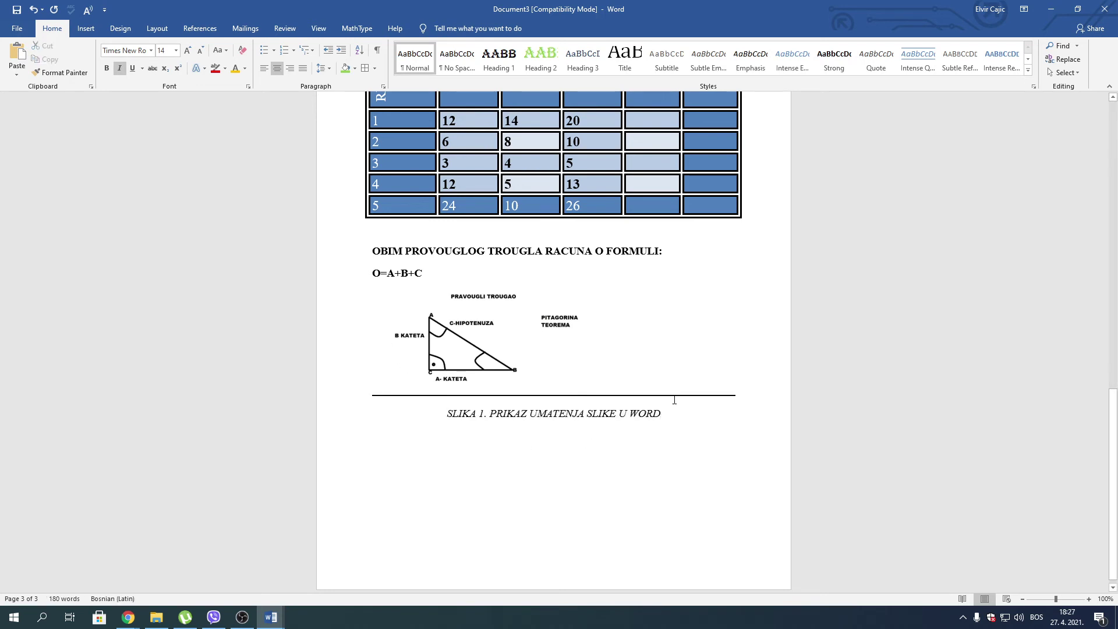
{"action": "key", "text": "Return"}
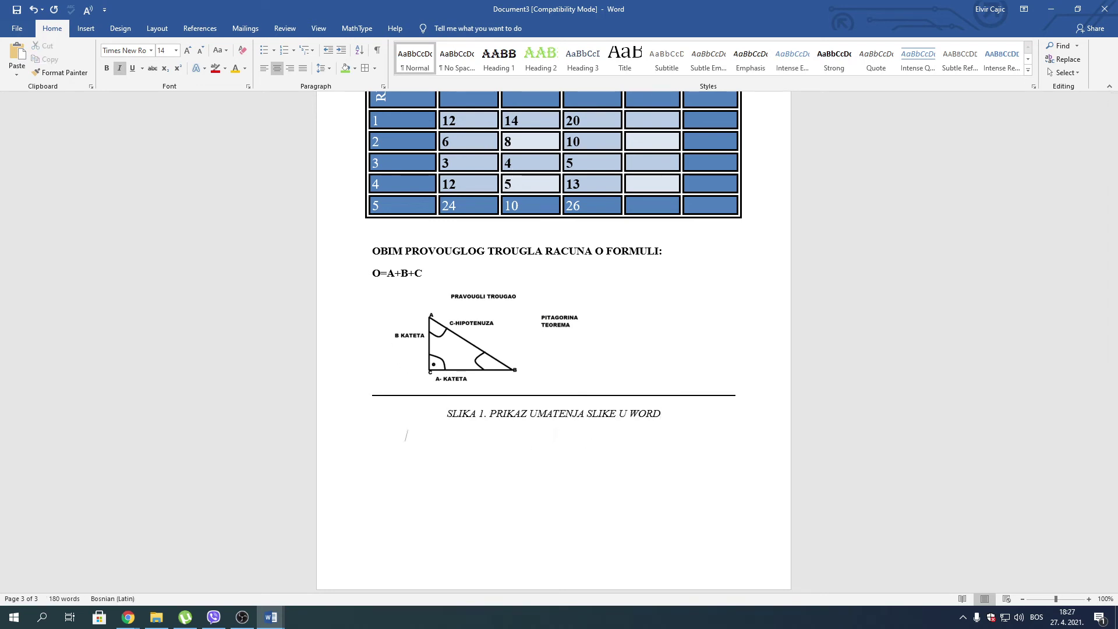
{"action": "key", "text": "ctrl+l"}
Type 'PITAGORINA TEOREMA:' and insert the built-in Pythagorean Theorem equation below it
{"action": "type", "text": "PIT"}
{"action": "type", "text": "AGORINA "}
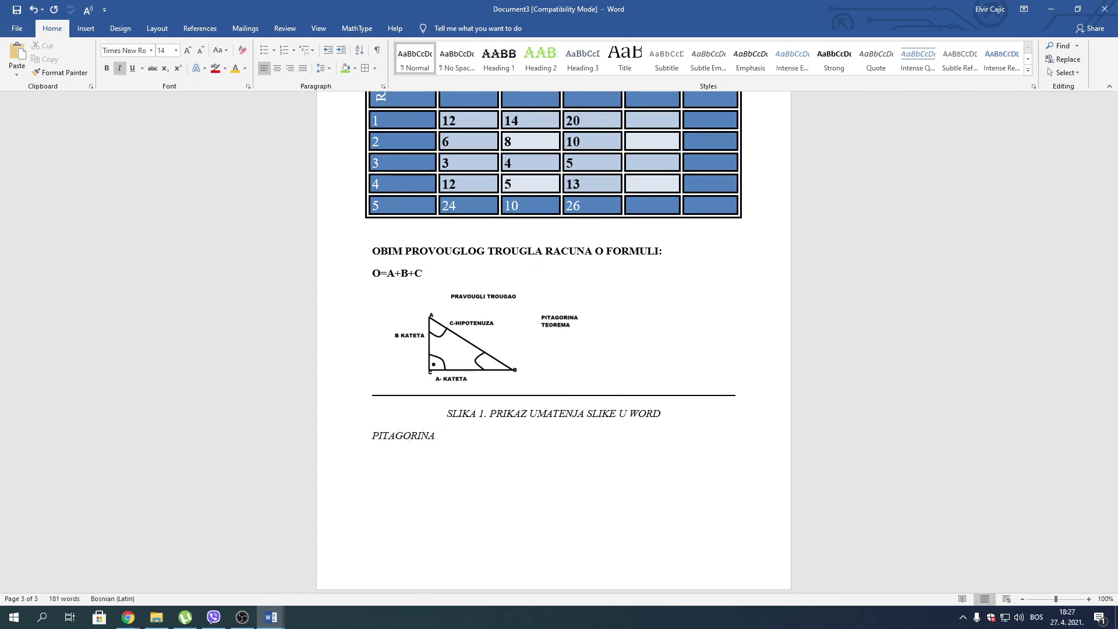
{"action": "type", "text": "TEOREMA"}
{"action": "type", "text": ":"}
{"action": "key", "text": "Return"}
{"action": "left_click", "coordinate": [86, 28]}
{"action": "left_click", "coordinate": [923, 49]}
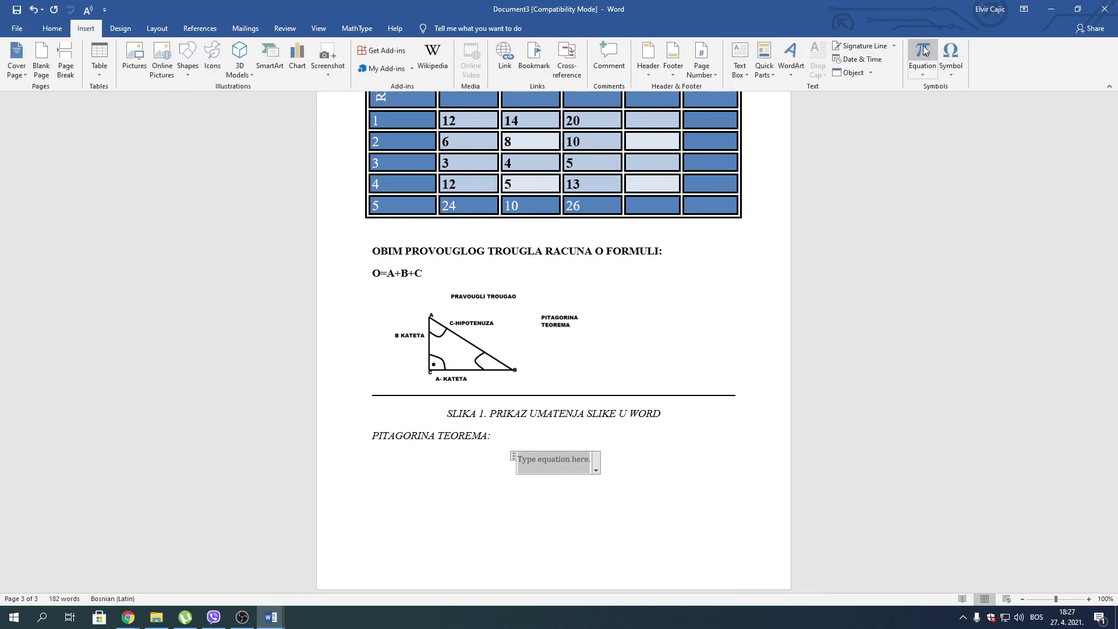
{"action": "left_click", "coordinate": [557, 69]}
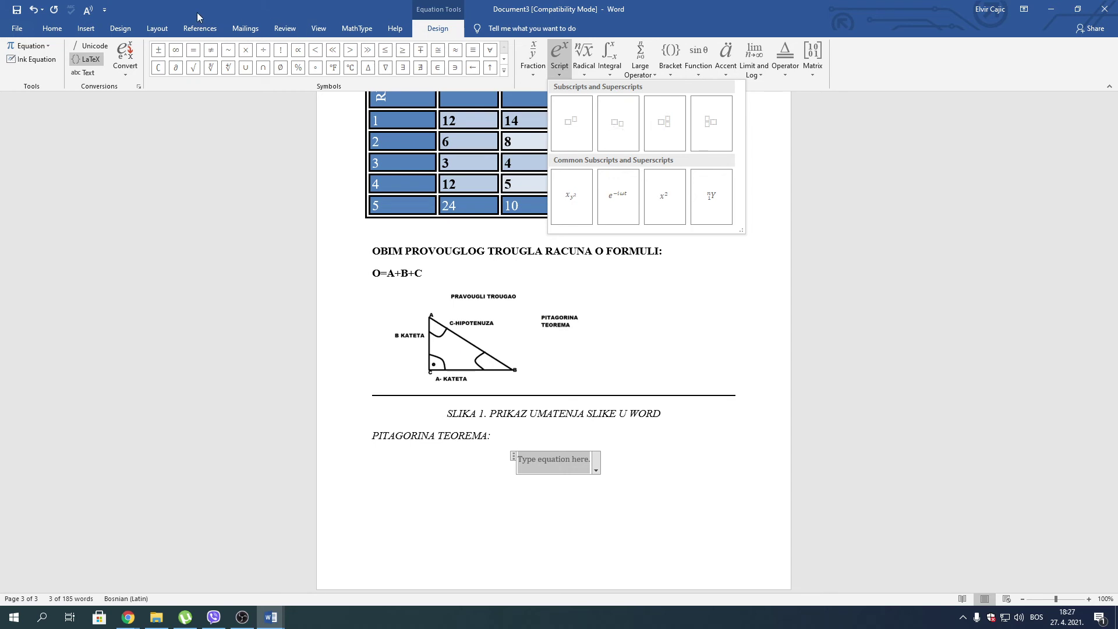
{"action": "left_click", "coordinate": [88, 30]}
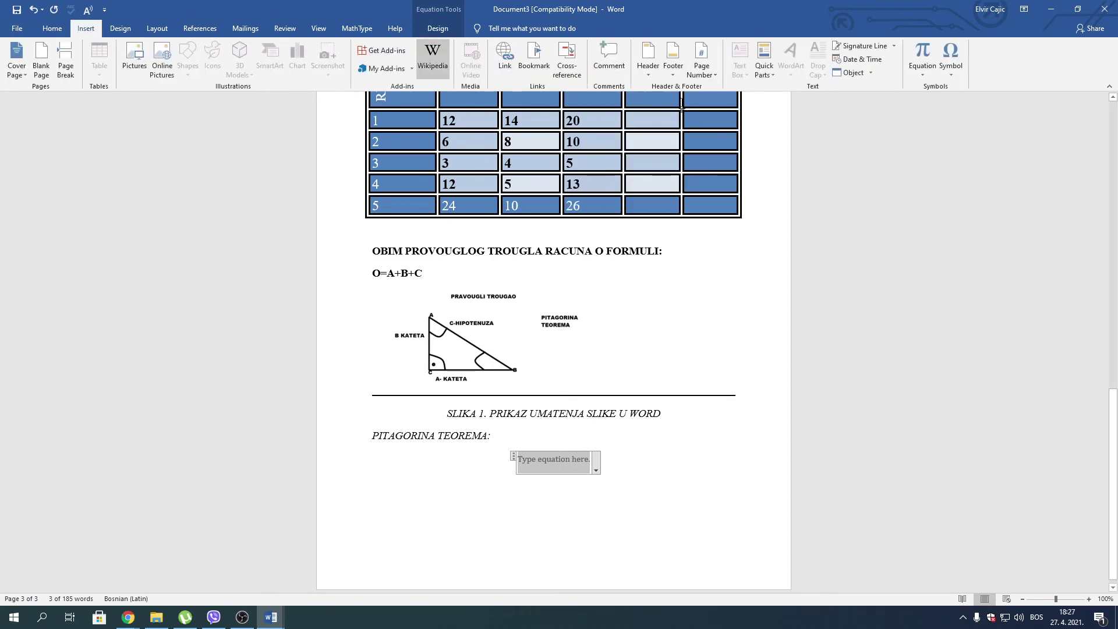
{"action": "left_click", "coordinate": [921, 71]}
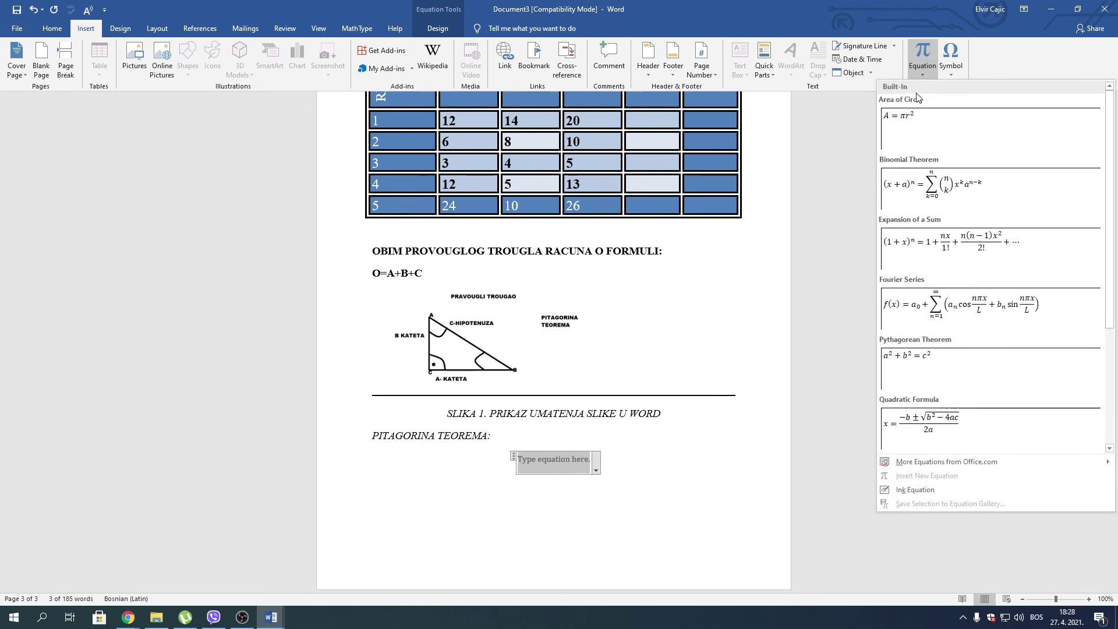
{"action": "left_click", "coordinate": [908, 368]}
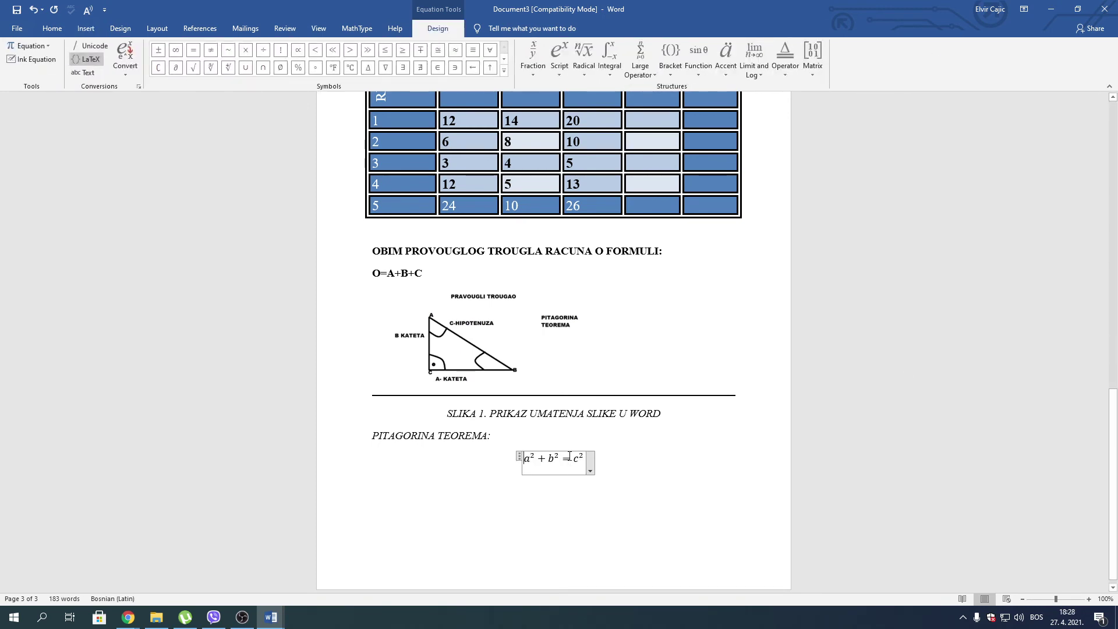
Enlarge the a²+b²=c² equation to 26 pt with Grow Font
{"action": "left_click_drag", "start_coordinate": [584, 463], "coordinate": [523, 460]}
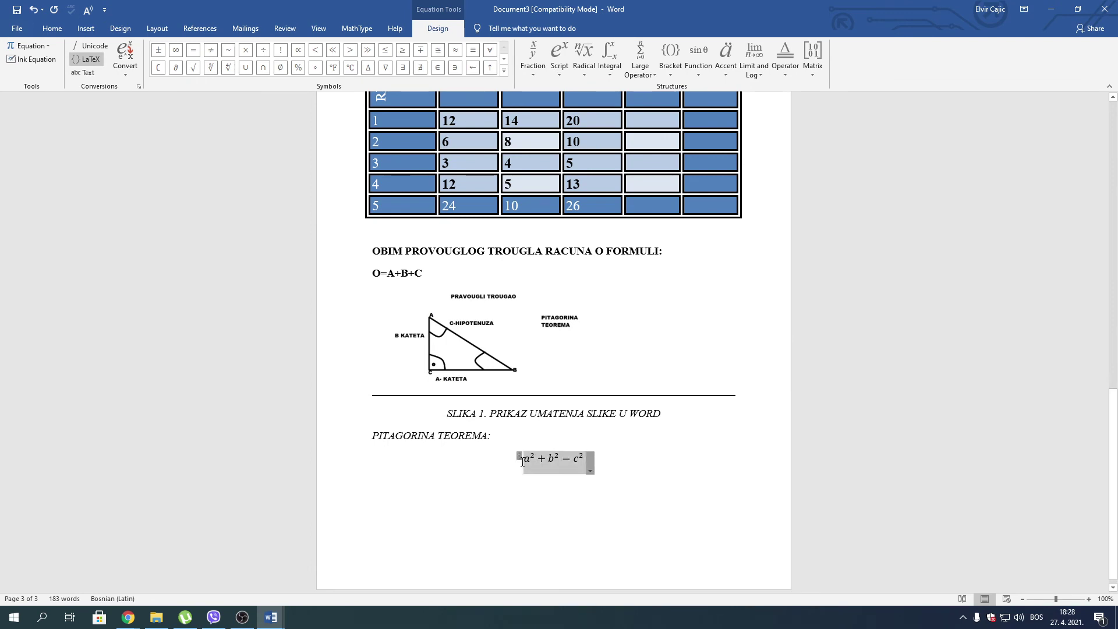
{"action": "left_click", "coordinate": [53, 28]}
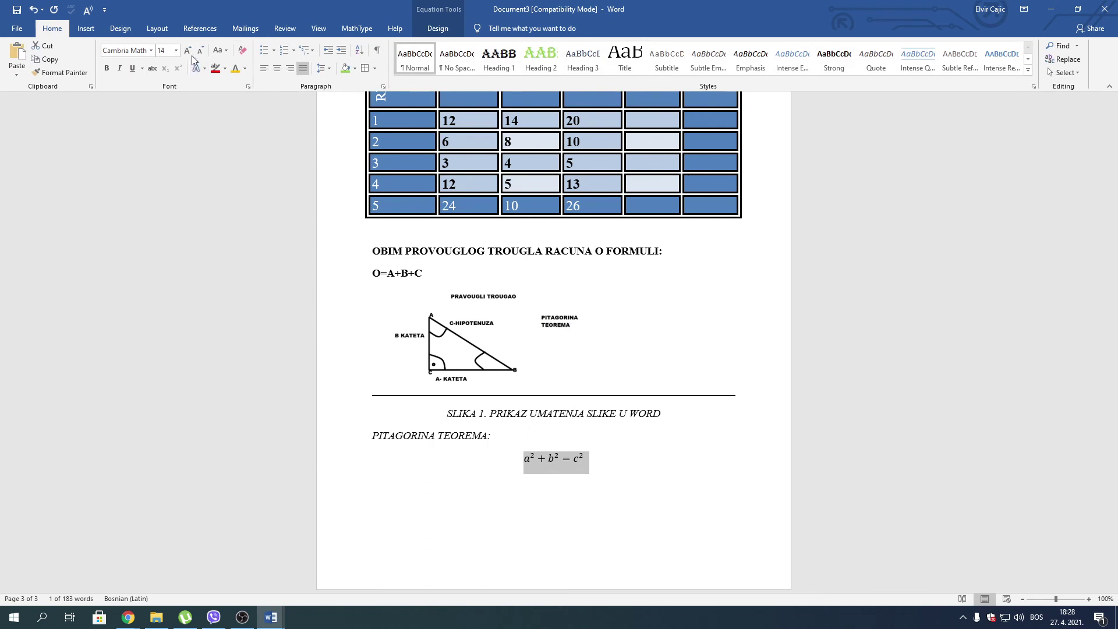
{"action": "left_click", "coordinate": [187, 54]}
{"action": "left_click", "coordinate": [188, 54]}
{"action": "left_click", "coordinate": [187, 54]}
{"action": "left_click", "coordinate": [187, 54]}
{"action": "left_click", "coordinate": [188, 54]}
{"action": "left_click", "coordinate": [187, 53]}
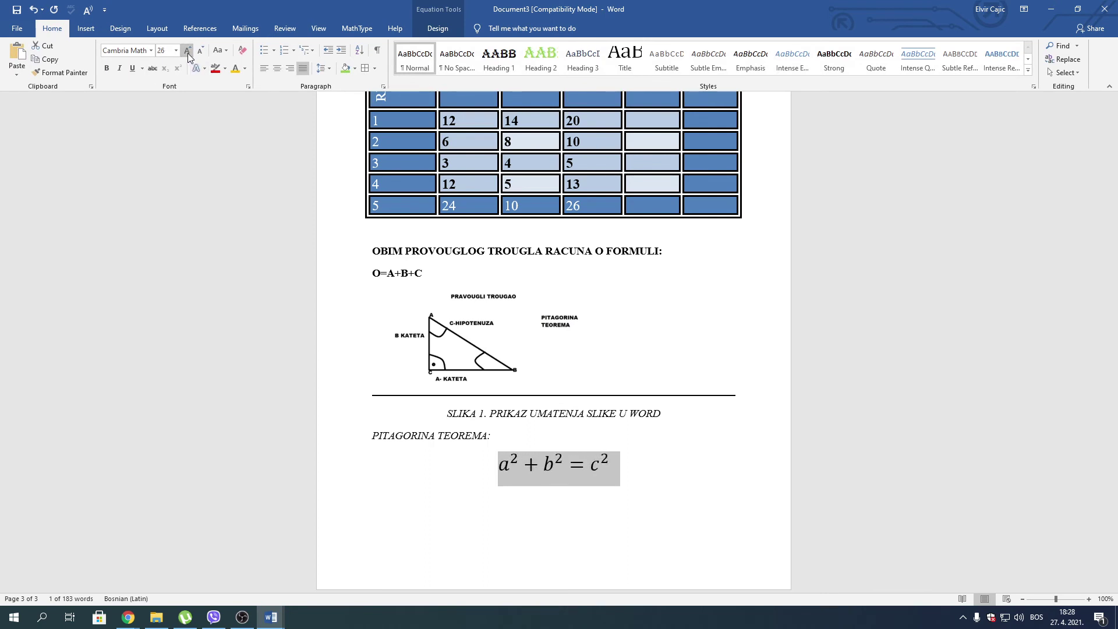
Add a 'POVRSINA' line below the Pythagorean equation
{"action": "left_click", "coordinate": [643, 464]}
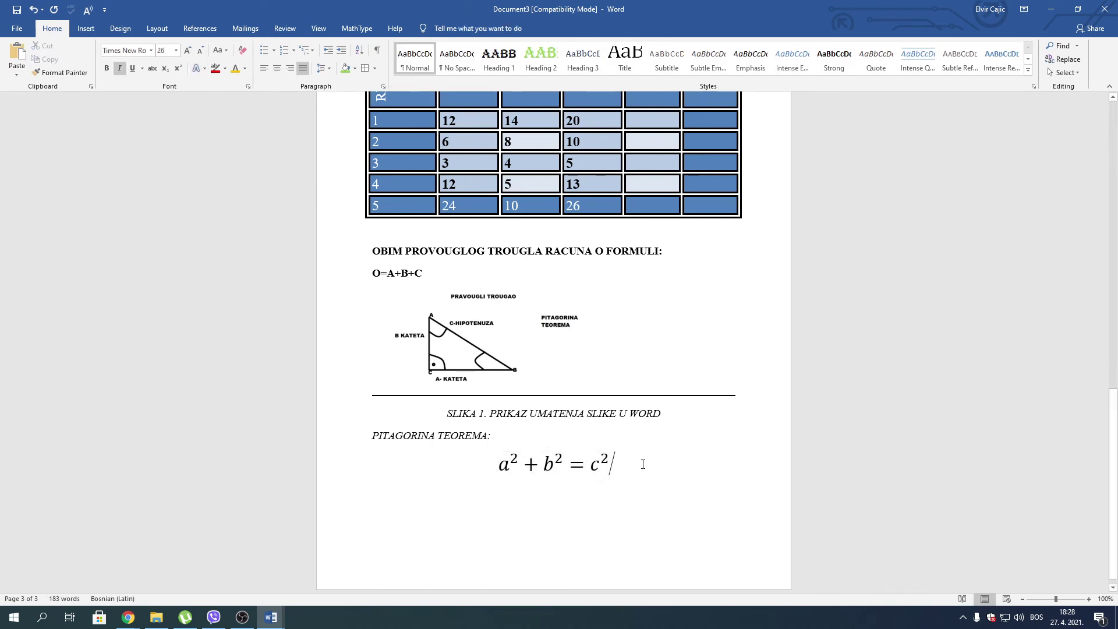
{"action": "key", "text": "Return"}
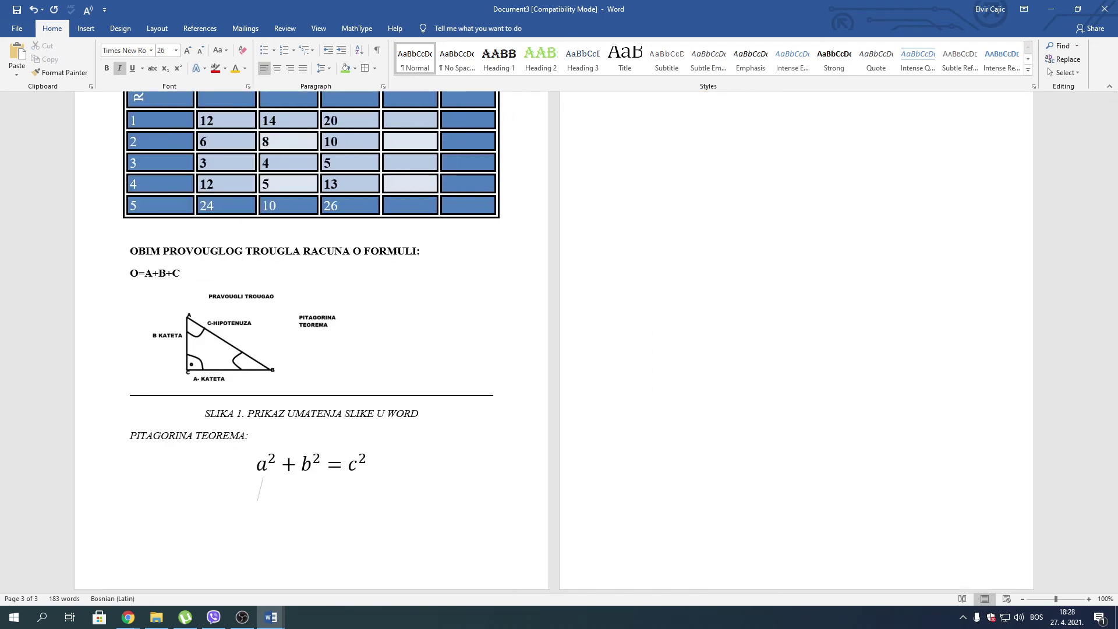
{"action": "type", "text": "P"}
{"action": "type", "text": "OVRSIN"}
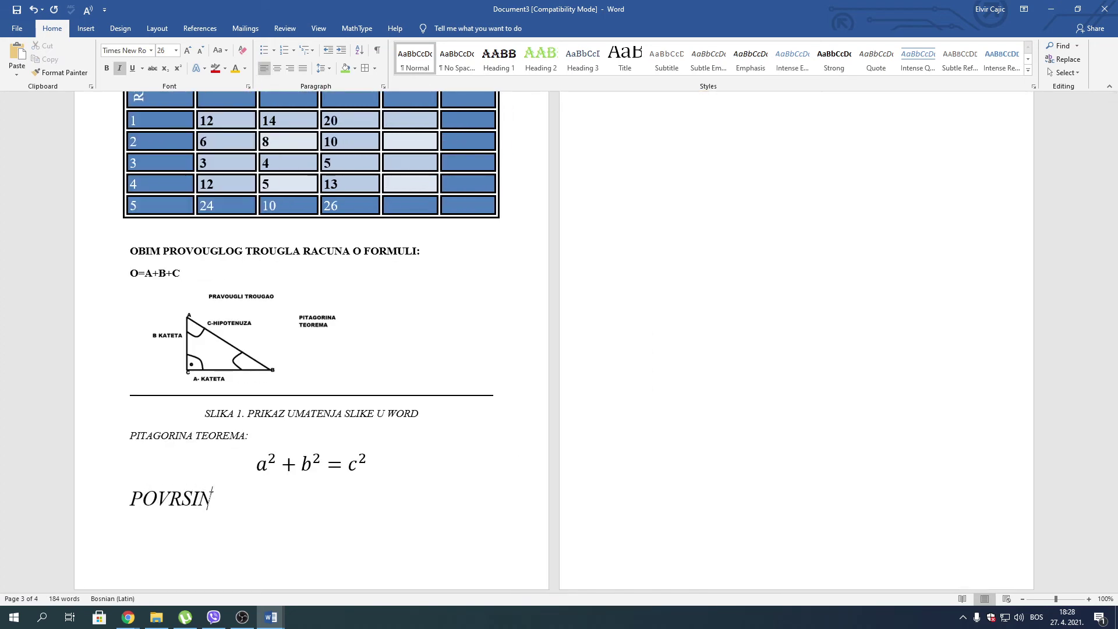
{"action": "type", "text": "A"}
{"action": "scroll", "coordinate": [311, 338], "scroll_direction": "up", "scroll_amount": 3}
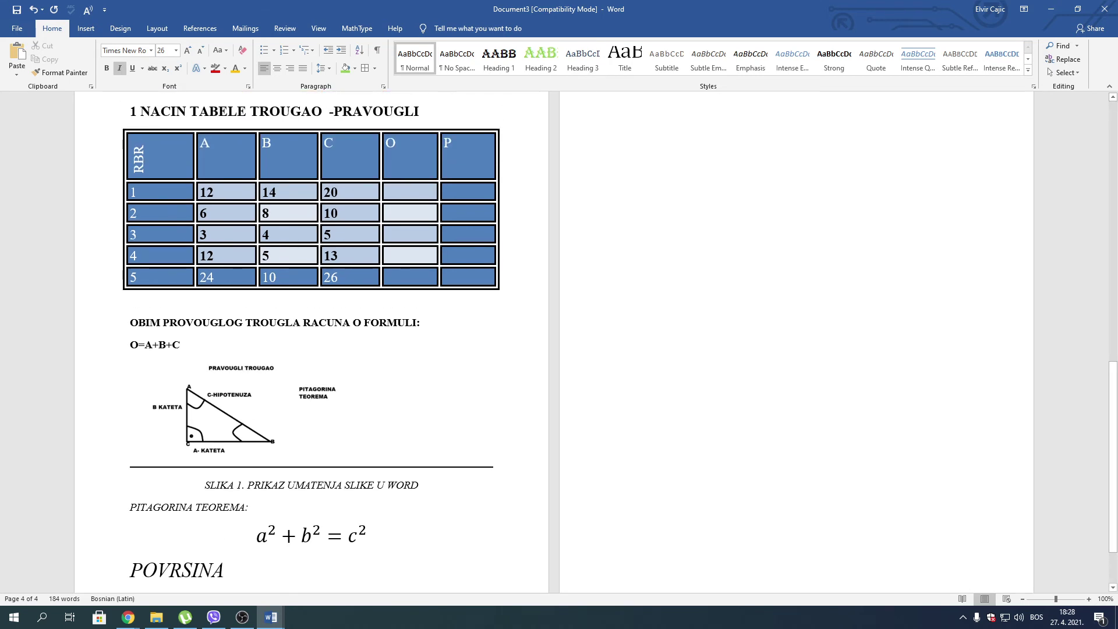
Type 'P=' and insert an equation with a stacked fraction after it
{"action": "type", "text": "P="}
{"action": "left_click", "coordinate": [86, 28]}
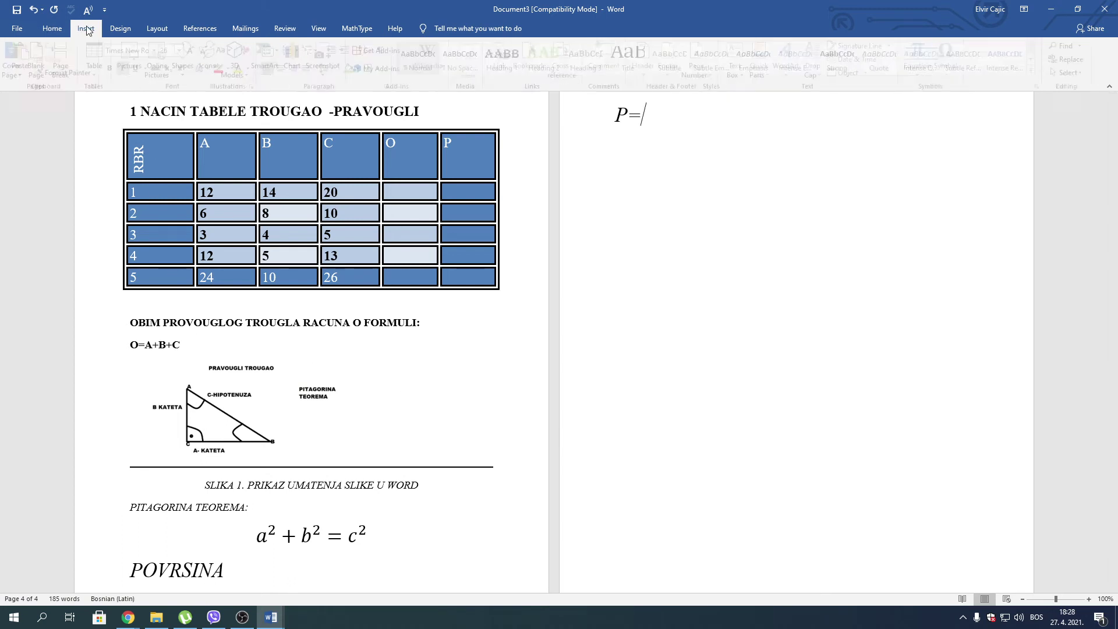
{"action": "left_click", "coordinate": [922, 55]}
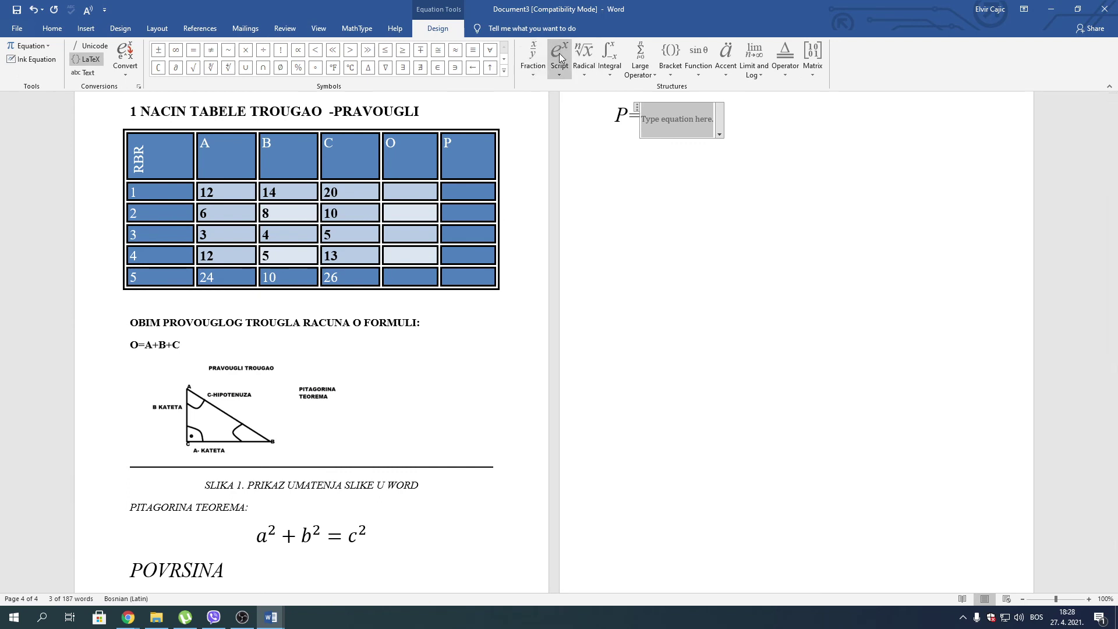
{"action": "left_click", "coordinate": [544, 58]}
{"action": "left_click", "coordinate": [543, 123]}
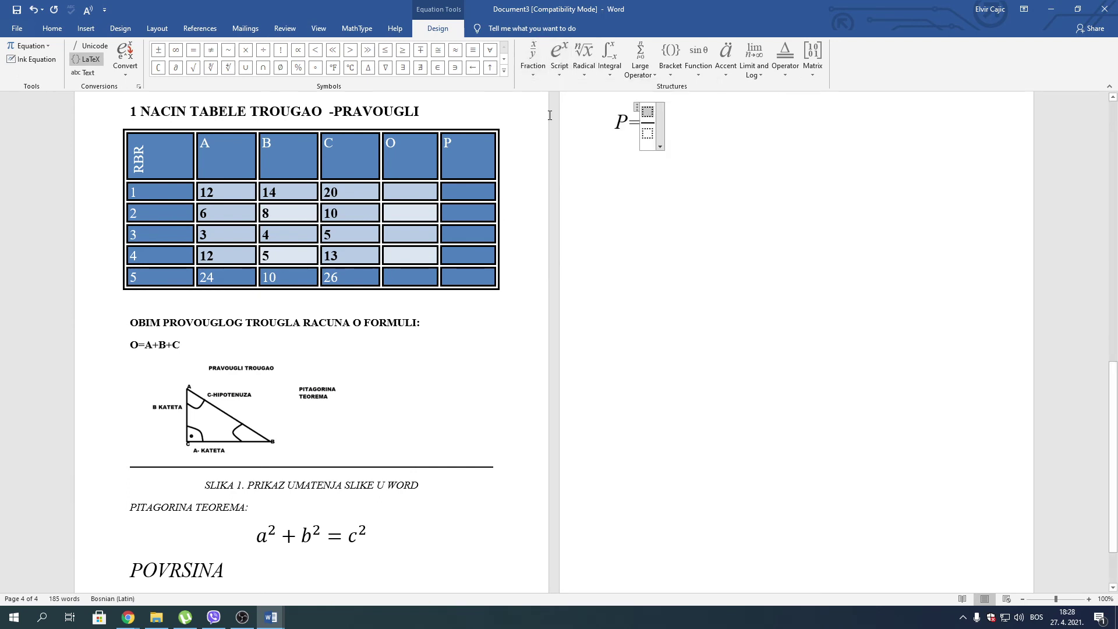
Fill the fraction to read A·B over 2, then start a new line
{"action": "type", "text": "A*"}
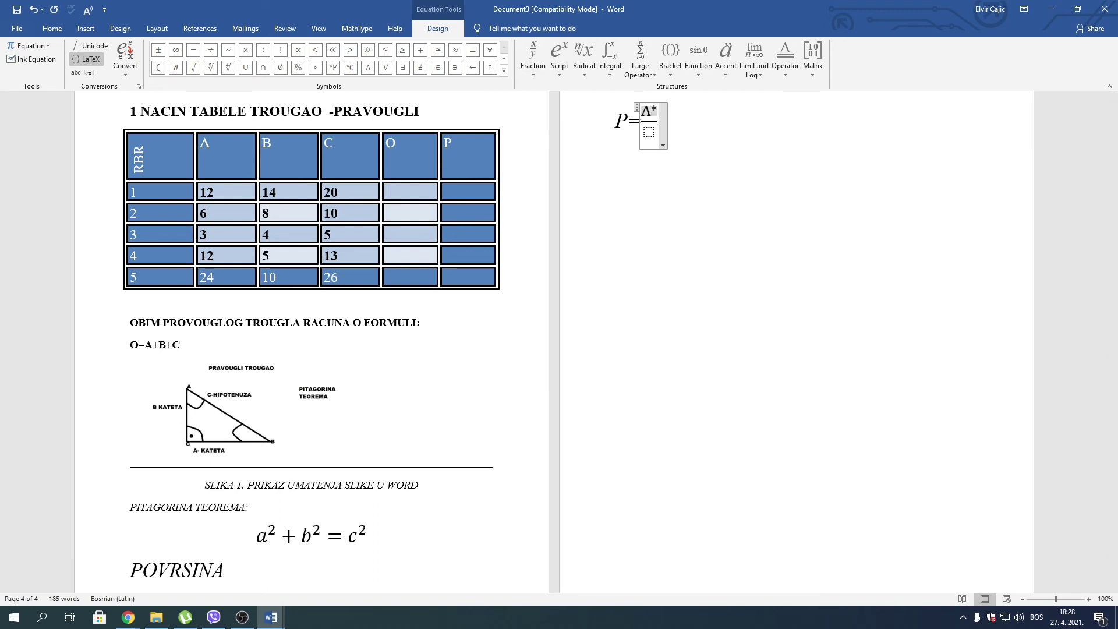
{"action": "key", "text": "BackSpace"}
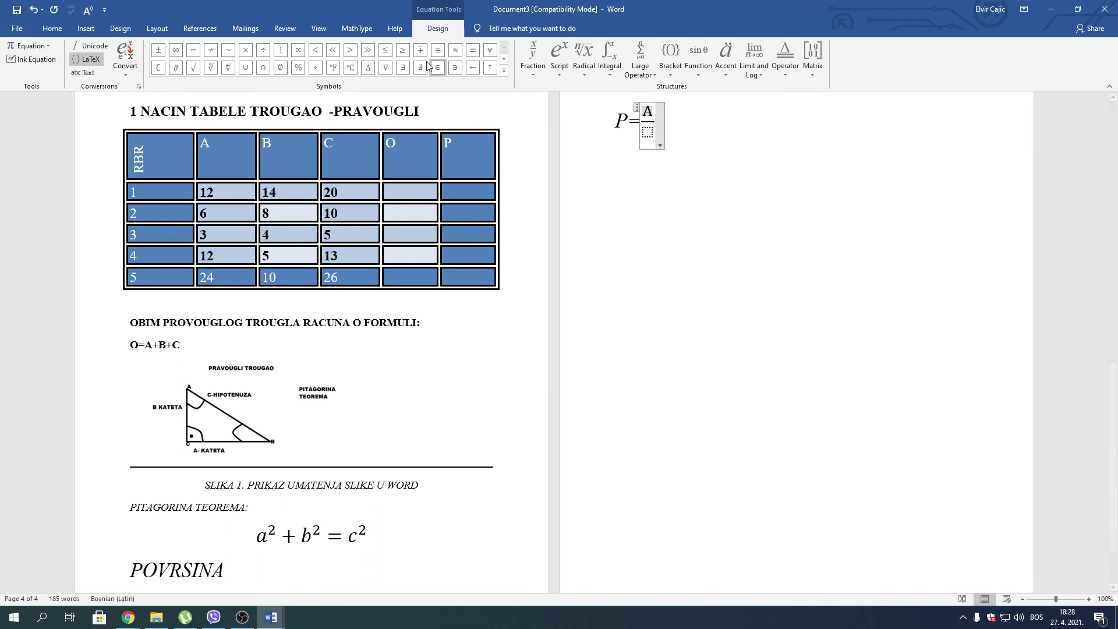
{"action": "left_click", "coordinate": [504, 71]}
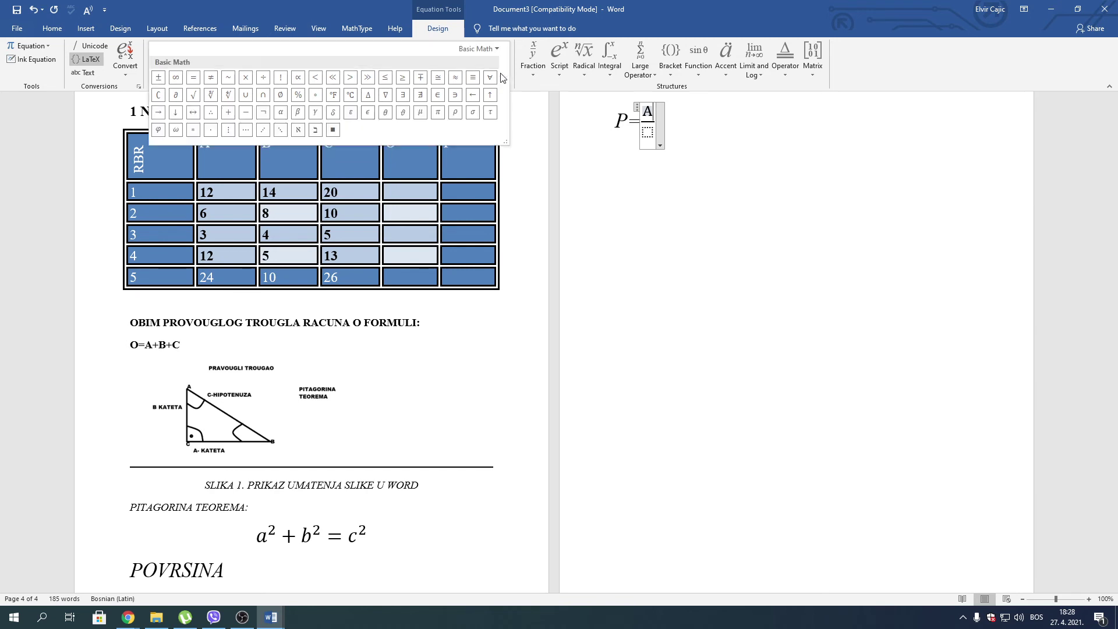
{"action": "left_click", "coordinate": [211, 134]}
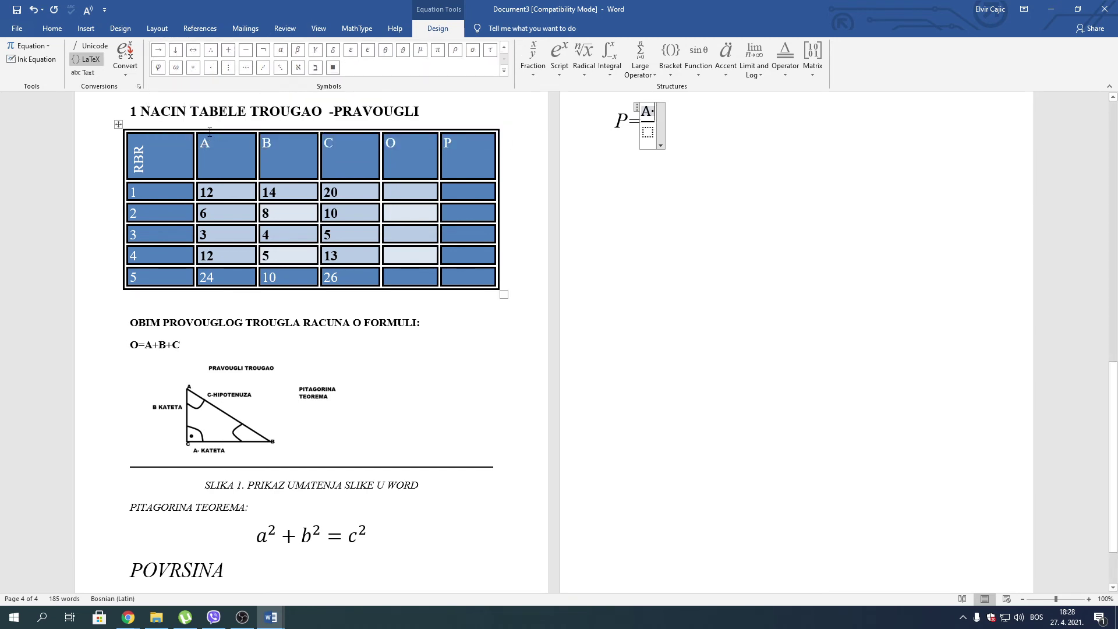
{"action": "type", "text": "B"}
{"action": "key", "text": "Down"}
{"action": "type", "text": "2"}
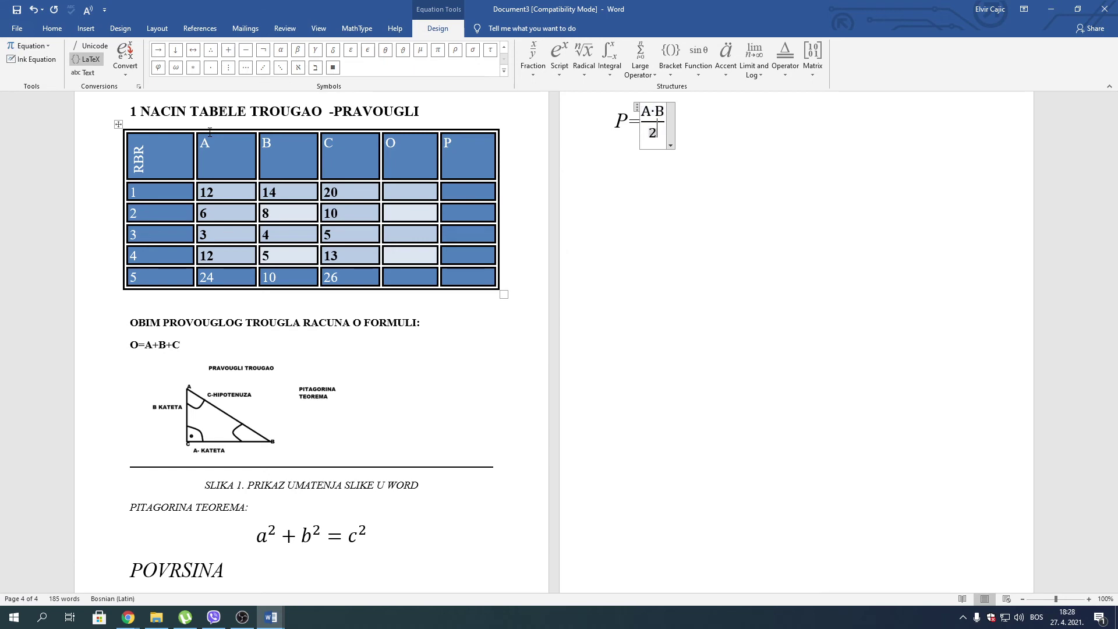
{"action": "key", "text": "Right"}
{"action": "key", "text": "Right"}
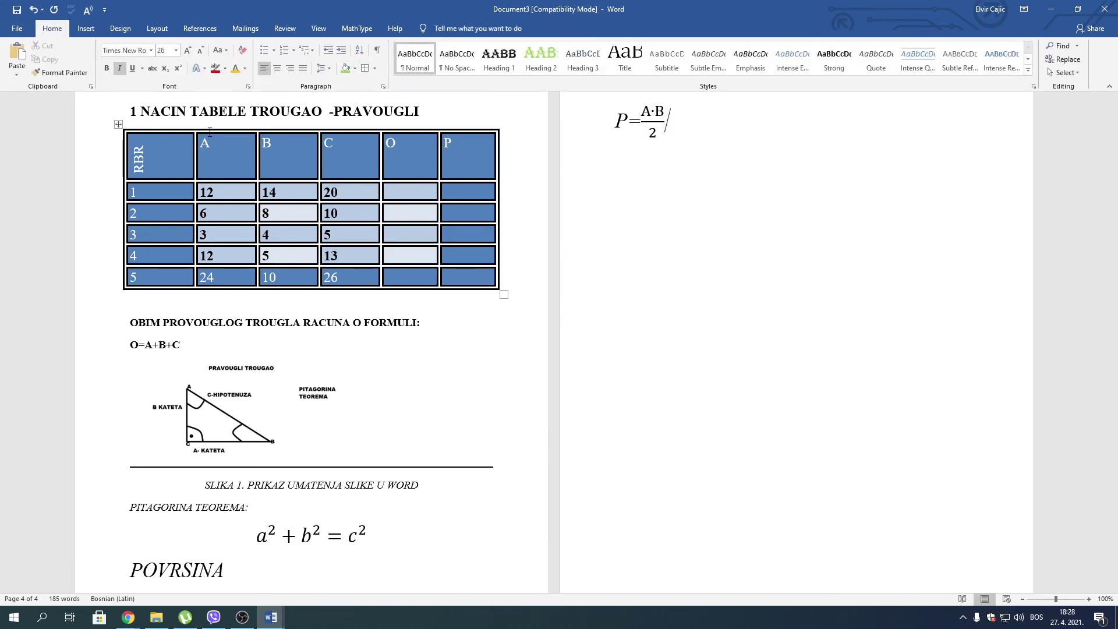
{"action": "key", "text": "Return"}
Enter perimeter 46 in row 1 and add CM to the perimeter header, making O[CM]
{"action": "scroll", "coordinate": [286, 448], "scroll_direction": "down", "scroll_amount": 3}
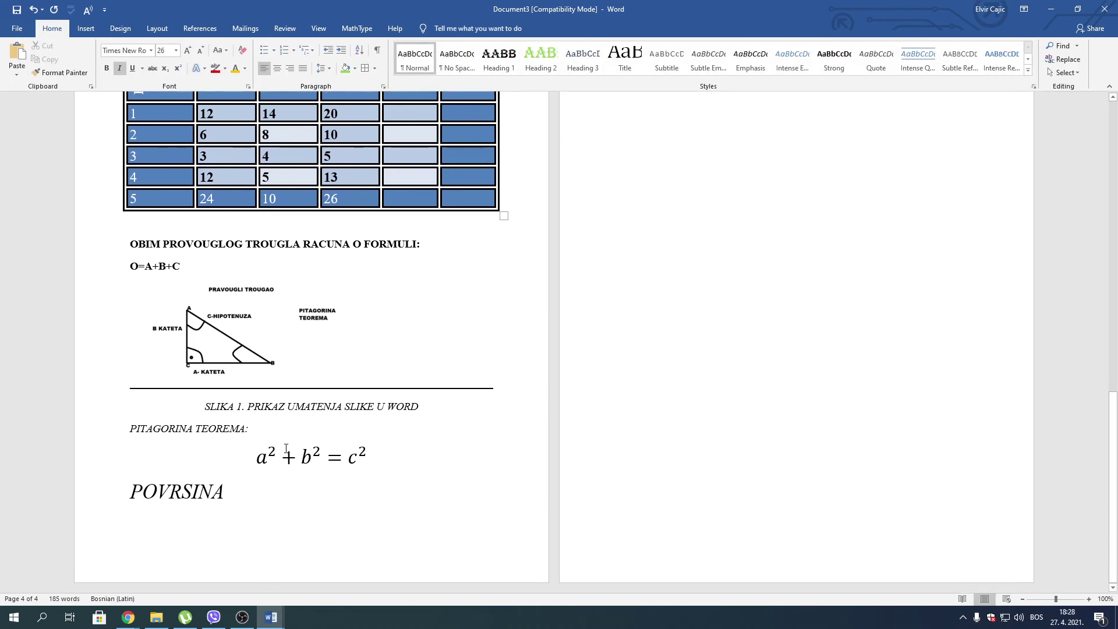
{"action": "left_click", "coordinate": [298, 453]}
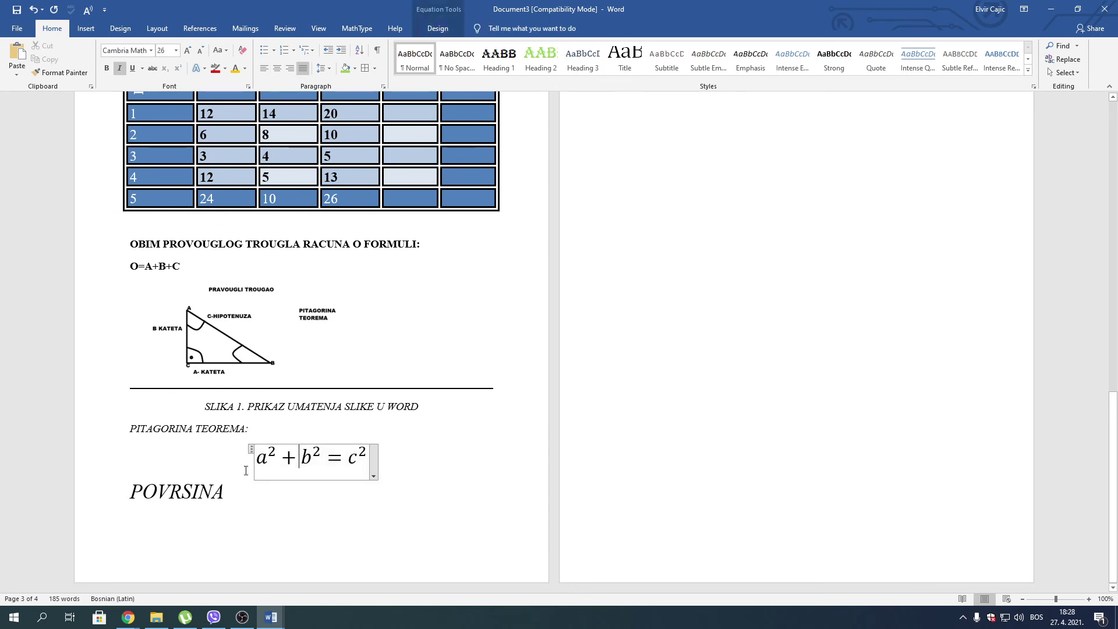
{"action": "scroll", "coordinate": [600, 374], "scroll_direction": "up", "scroll_amount": 2}
{"action": "scroll", "coordinate": [600, 375], "scroll_direction": "up", "scroll_amount": 2}
{"action": "scroll", "coordinate": [621, 355], "scroll_direction": "down", "scroll_amount": 1}
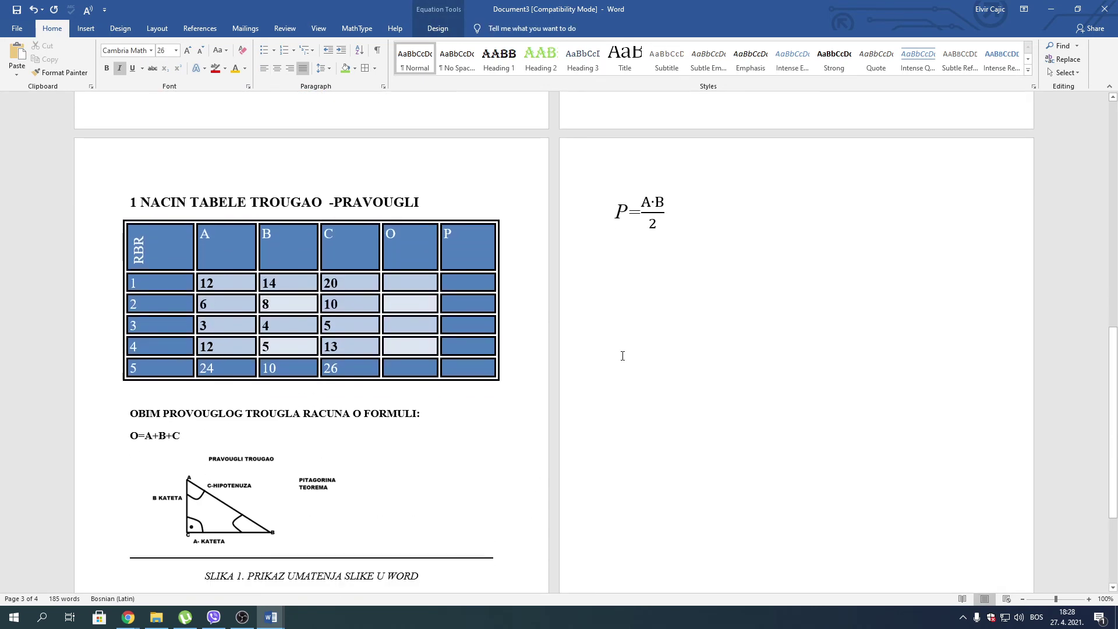
{"action": "left_click", "coordinate": [395, 285]}
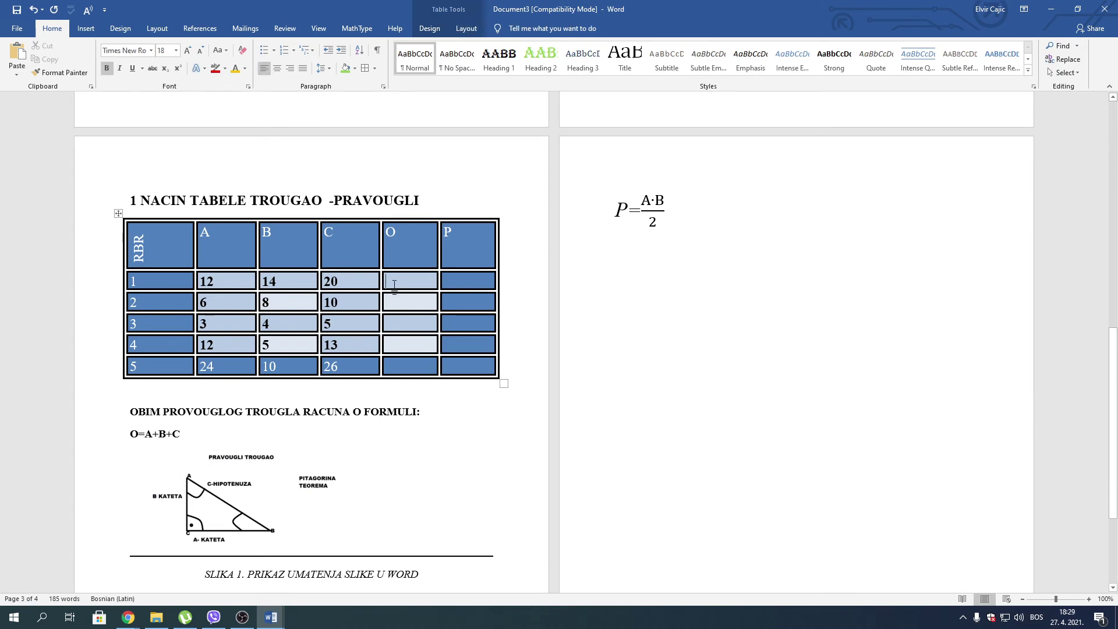
{"action": "type", "text": "=4"}
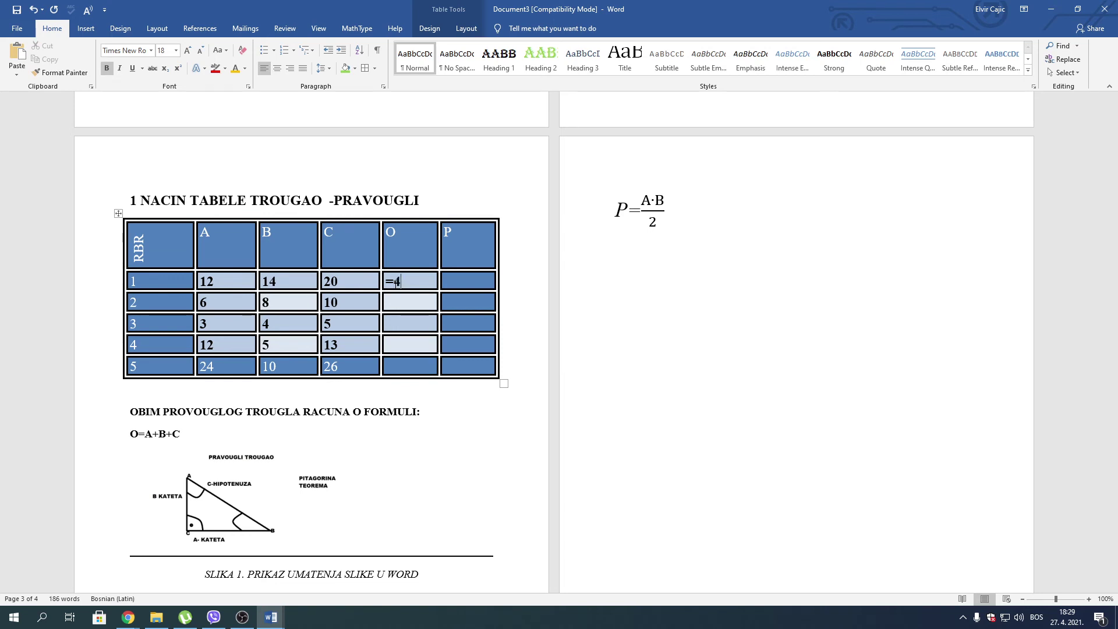
{"action": "key", "text": "BackSpace"}
{"action": "type", "text": "4"}
{"action": "type", "text": "6"}
{"action": "key", "text": "ctrl+b"}
{"action": "type", "text": "CM"}
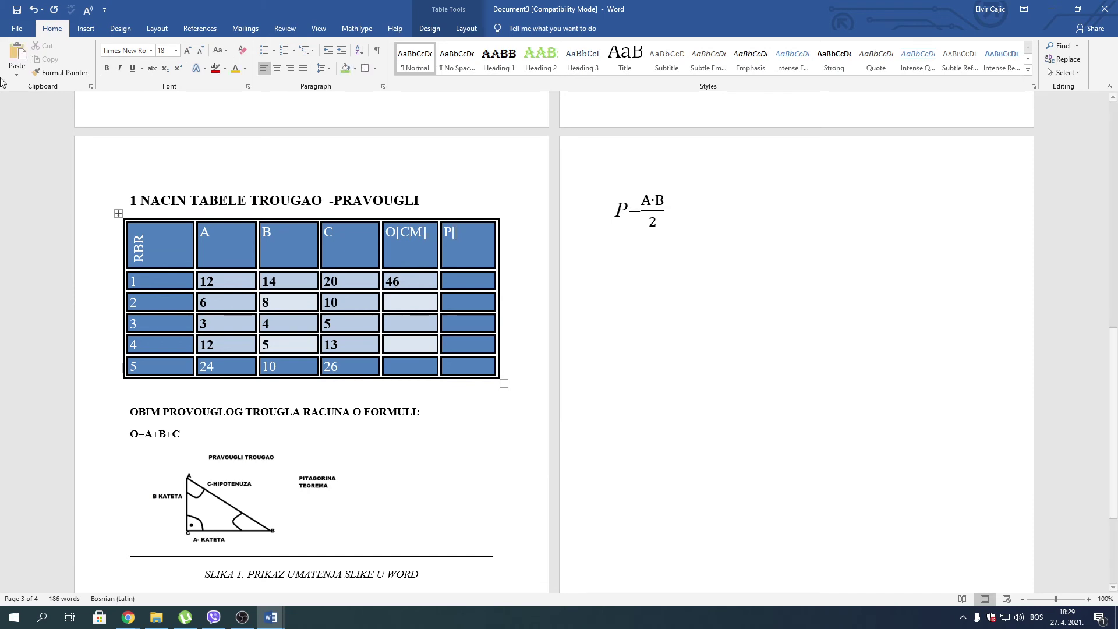
Make the area header read P[CM²] using an equation with a superscript 2
{"action": "left_click", "coordinate": [85, 28]}
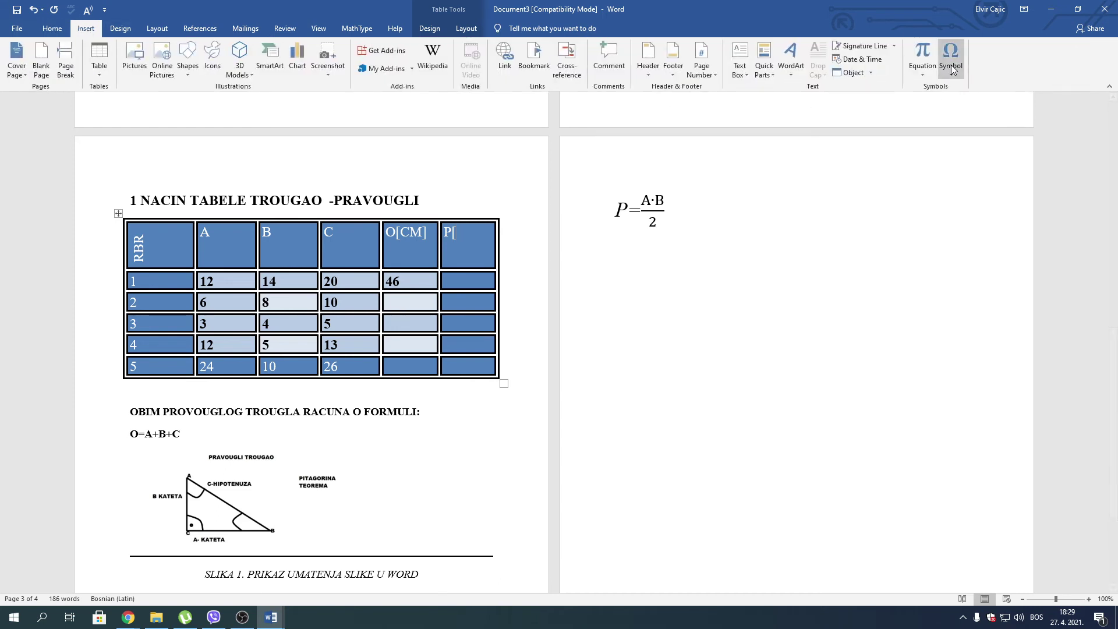
{"action": "left_click", "coordinate": [922, 56]}
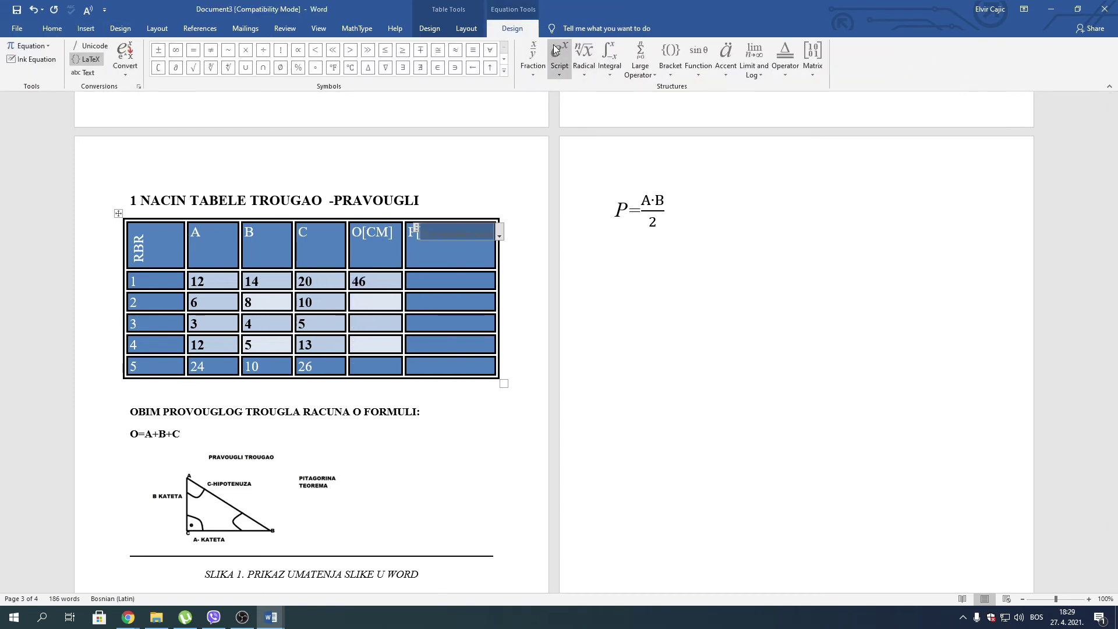
{"action": "left_click", "coordinate": [556, 58]}
{"action": "left_click", "coordinate": [570, 123]}
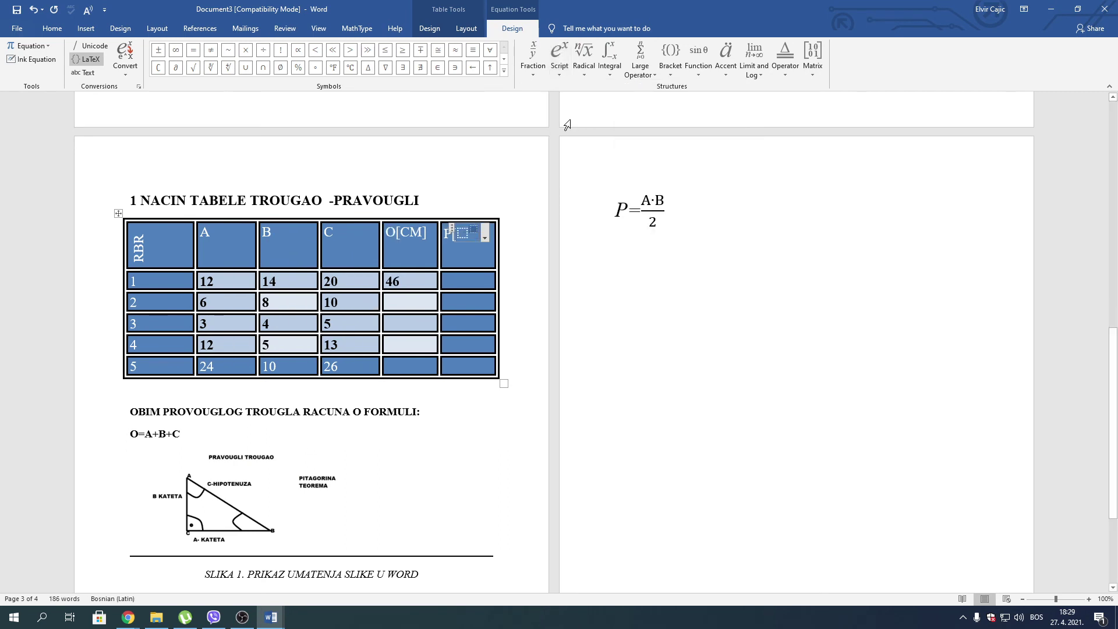
{"action": "type", "text": "C"}
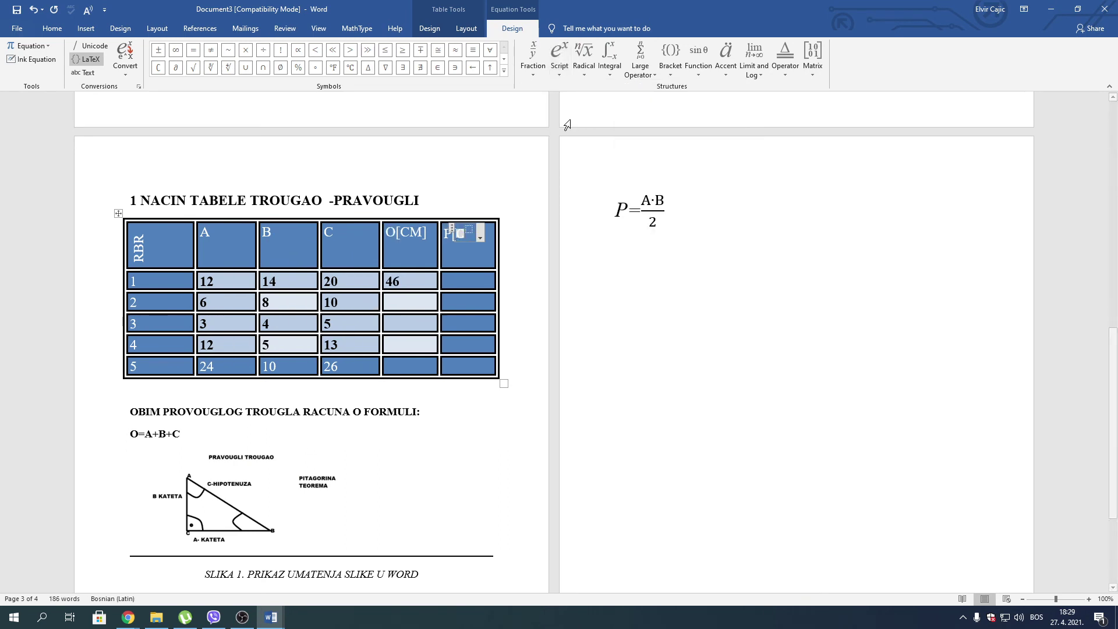
{"action": "type", "text": "M"}
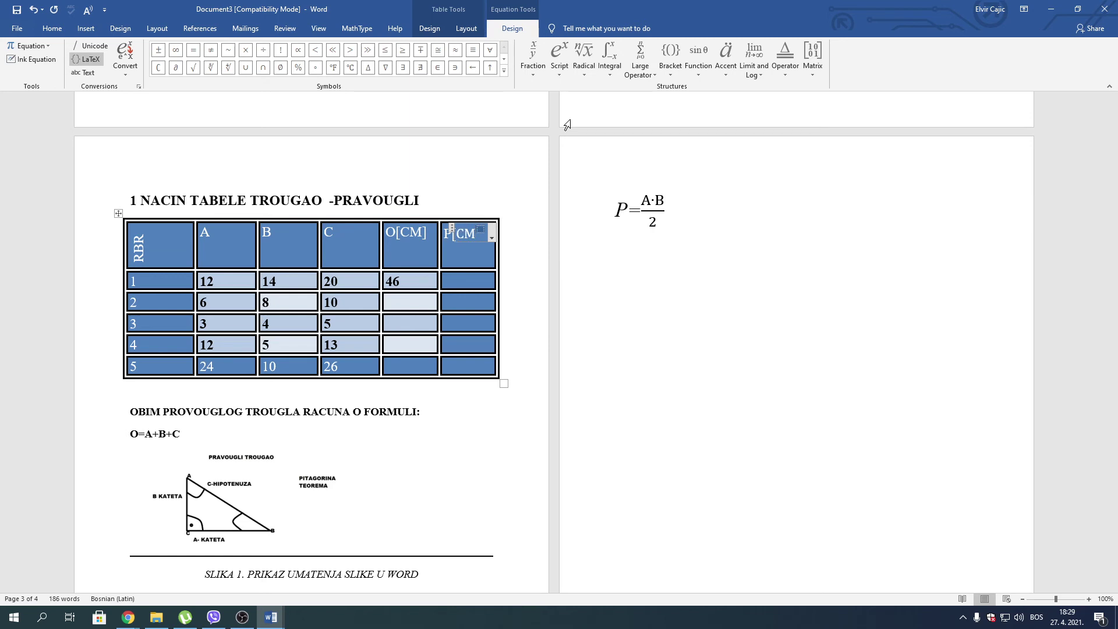
{"action": "type", "text": "^2 "}
{"action": "type", "text": "]"}
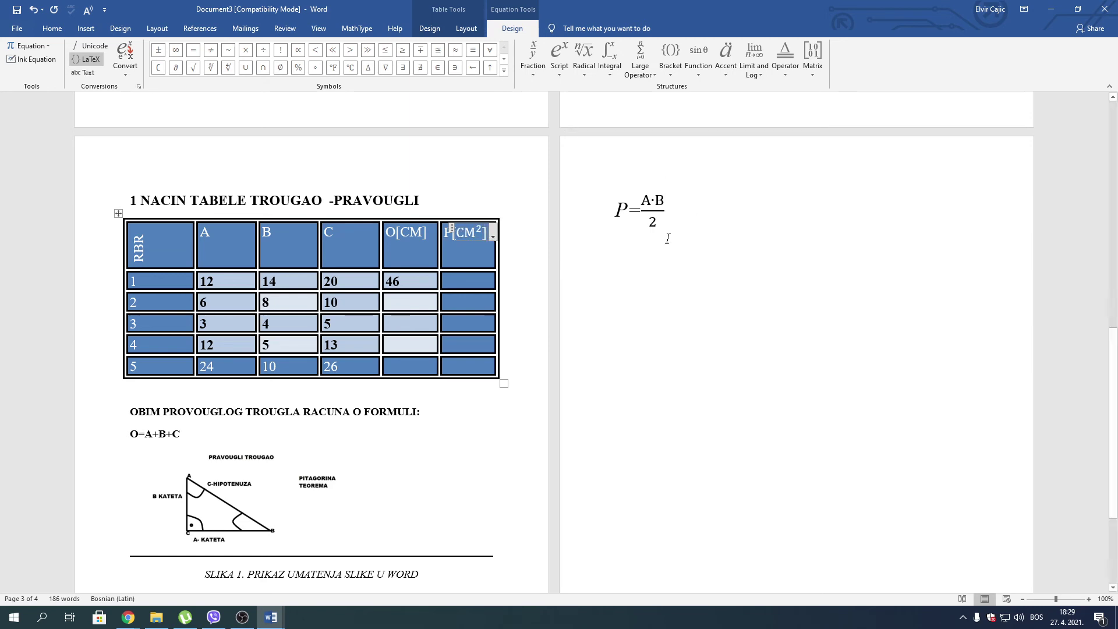
{"action": "left_click", "coordinate": [396, 303]}
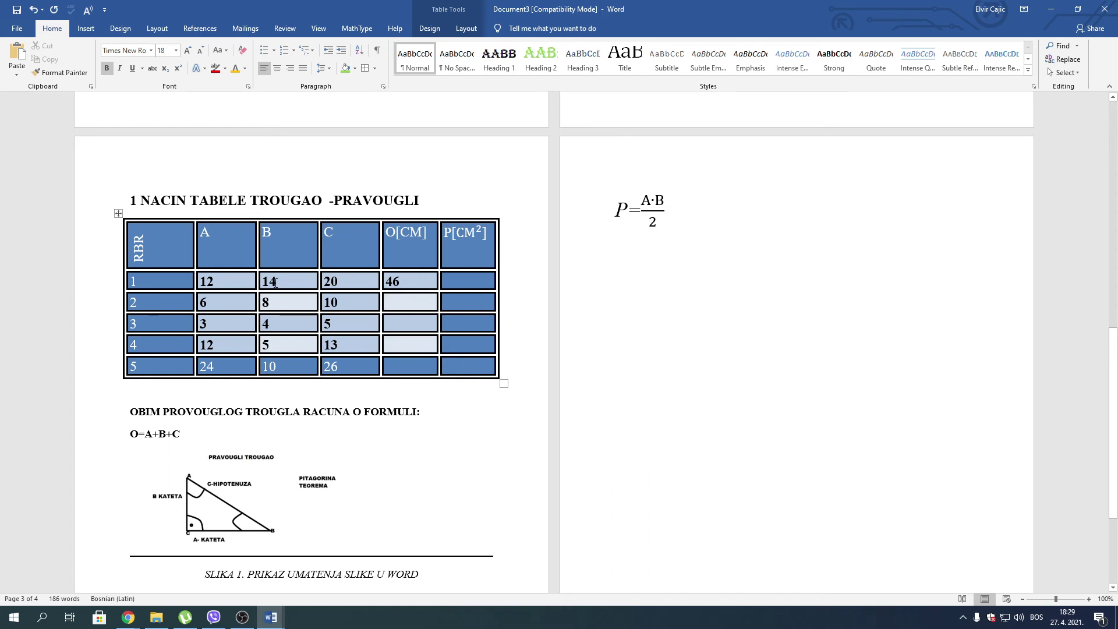
Enter area 84 in the first P[CM²] cell and 20 in another area cell
{"action": "left_click", "coordinate": [454, 284]}
{"action": "type", "text": "84"}
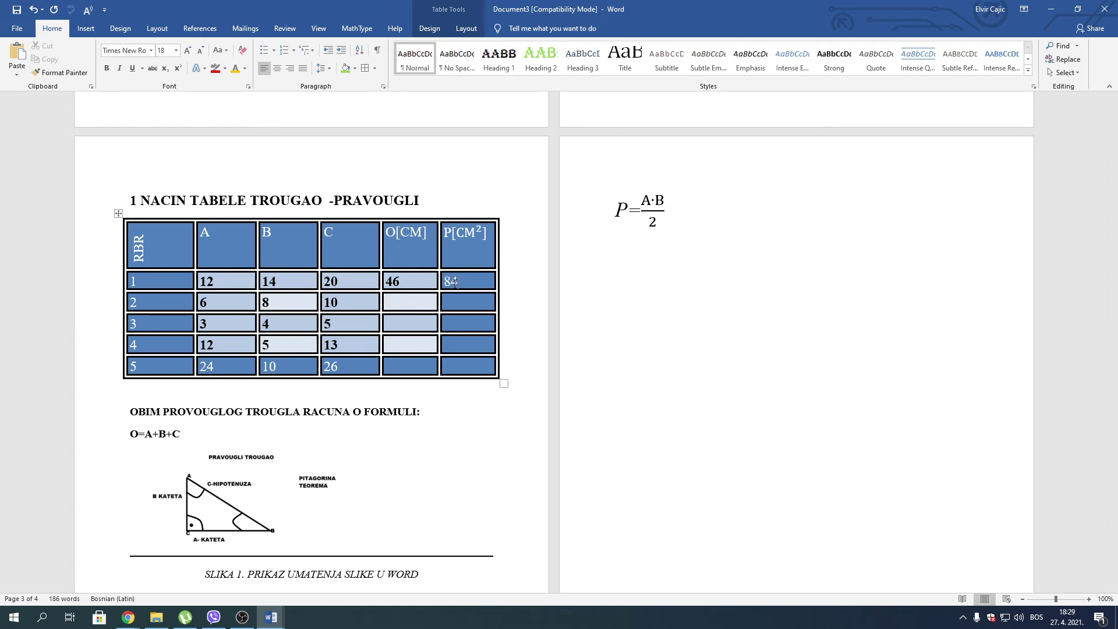
{"action": "key", "text": "Down"}
{"action": "key", "text": "Left"}
{"action": "left_click", "coordinate": [454, 283]}
{"action": "type", "text": "20"}
Fill the perimeter cells from row 2 with 24, 12 and 30, then start a line below the area formula
{"action": "left_click", "coordinate": [396, 303]}
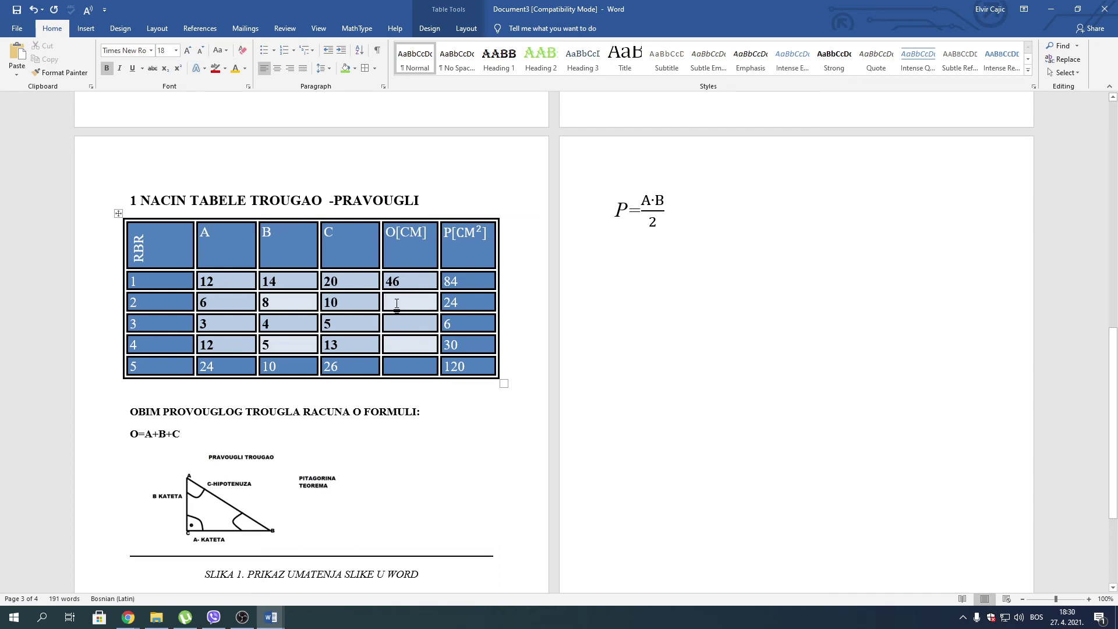
{"action": "type", "text": "2"}
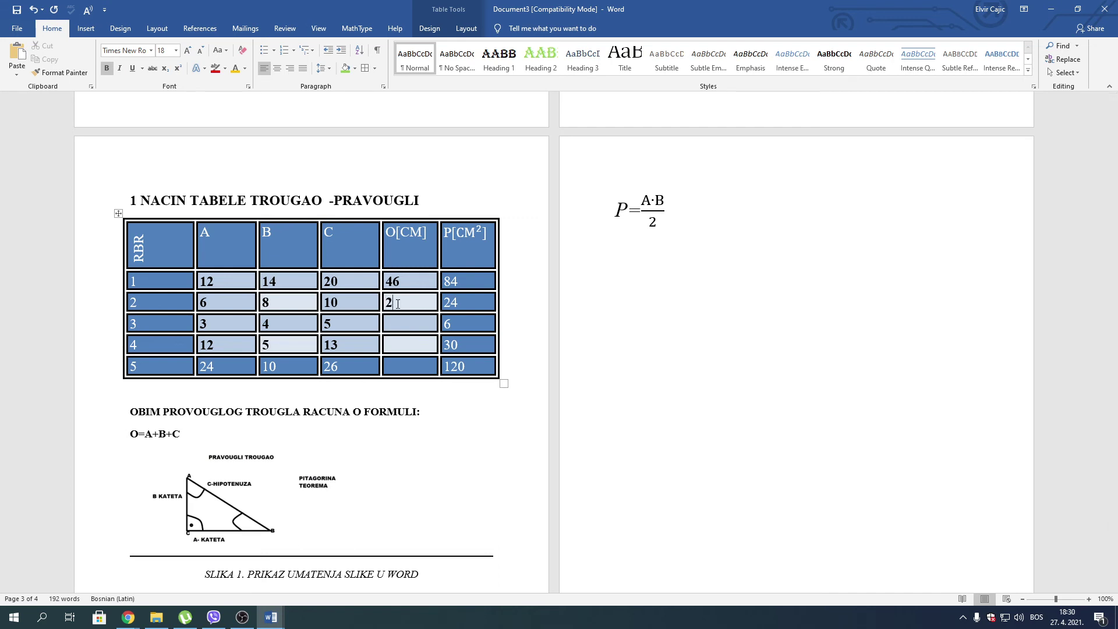
{"action": "type", "text": "4"}
{"action": "type", "text": "12"}
{"action": "type", "text": "30"}
{"action": "key", "text": "Down"}
{"action": "left_click", "coordinate": [596, 319]}
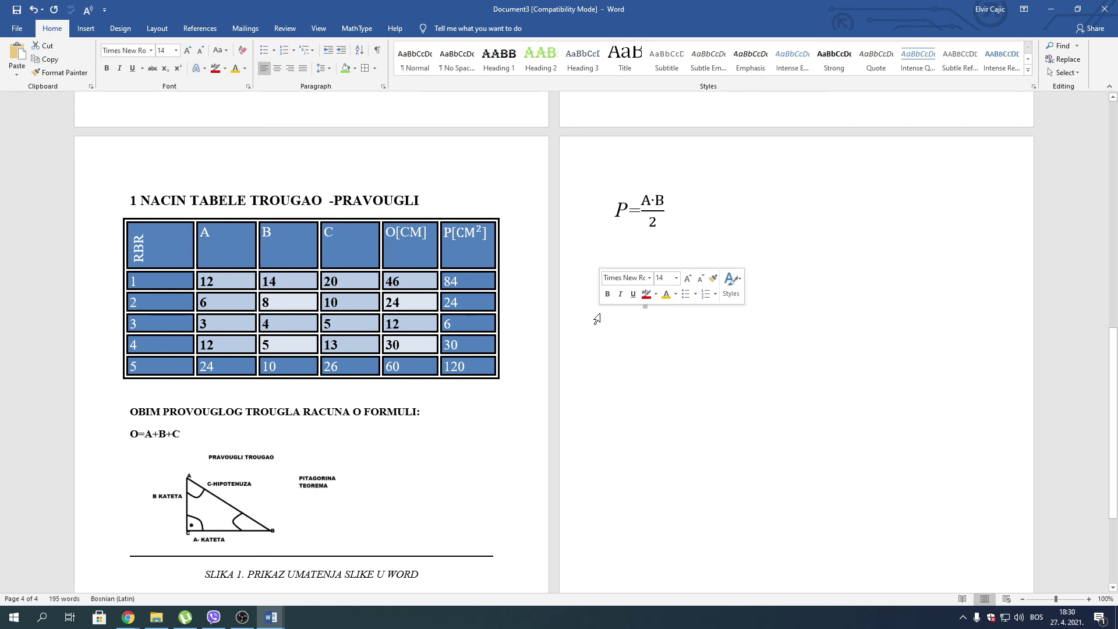
{"action": "left_click", "coordinate": [692, 242]}
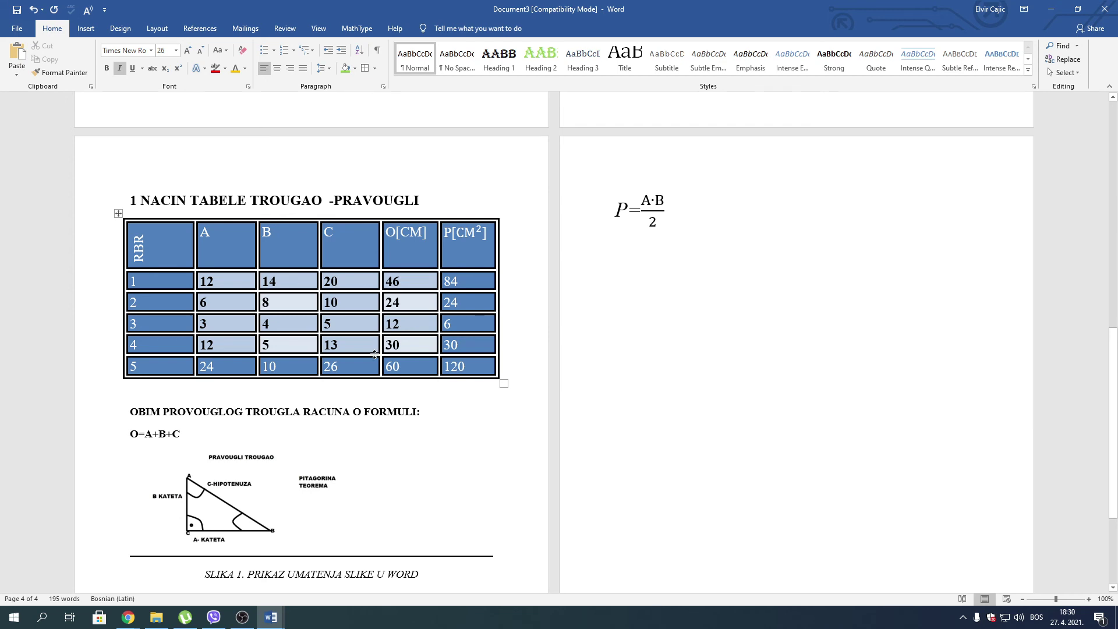
Embed a new blank Excel spreadsheet below the P = A·B/2 formula through Insert > Table
{"action": "left_click", "coordinate": [86, 29]}
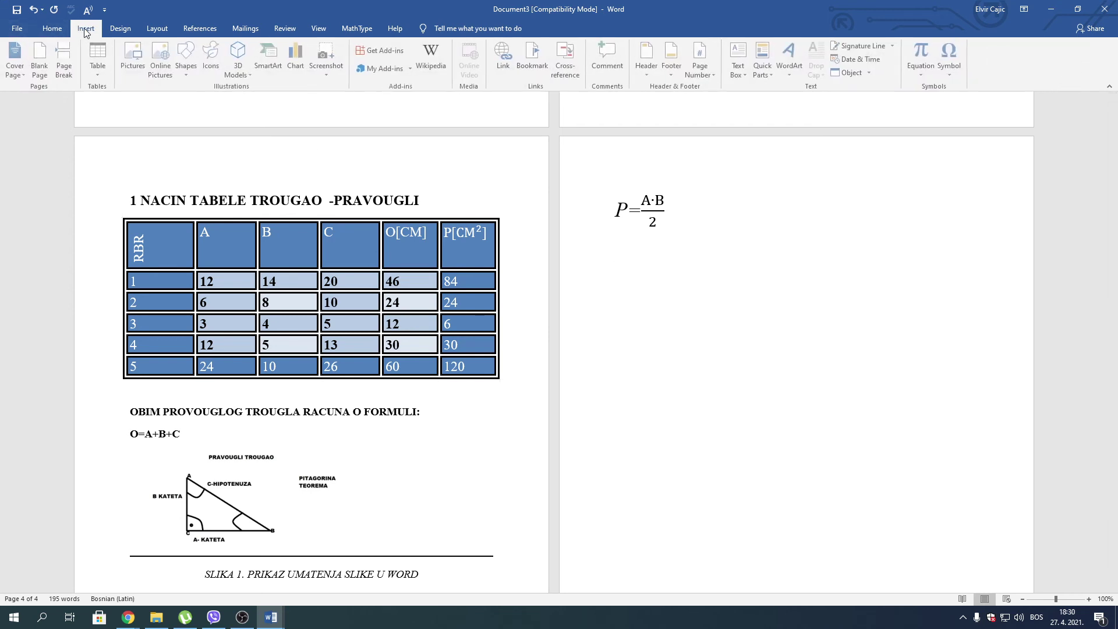
{"action": "left_click", "coordinate": [100, 70]}
{"action": "left_click", "coordinate": [135, 233]}
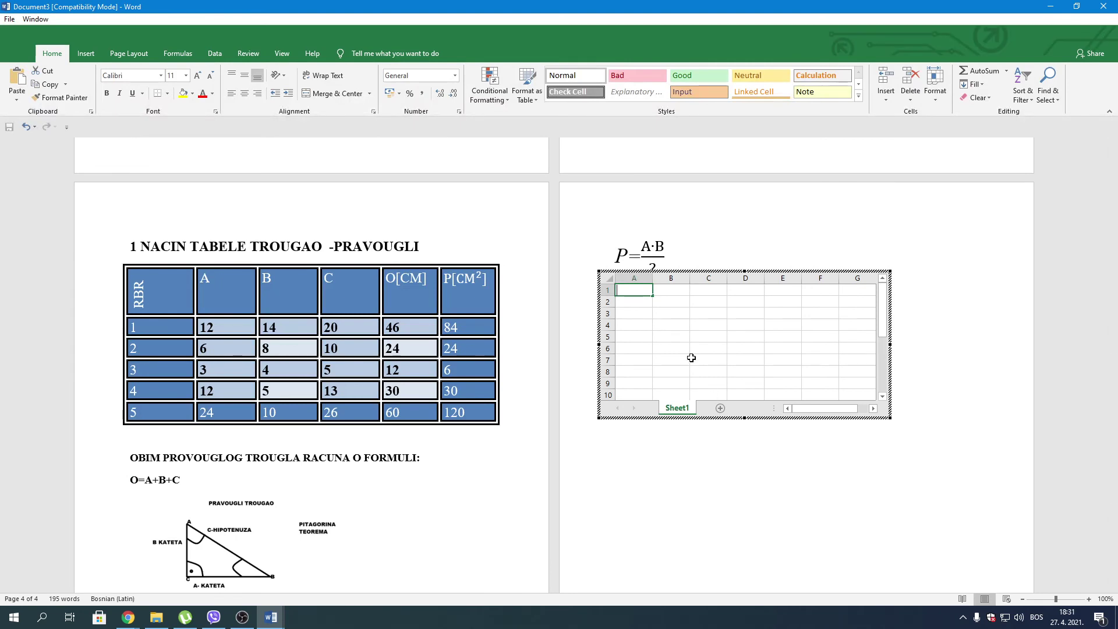
Fill column A with the label RBR and row numbers 1 to 5
{"action": "type", "text": "RBR"}
{"action": "key", "text": "Return"}
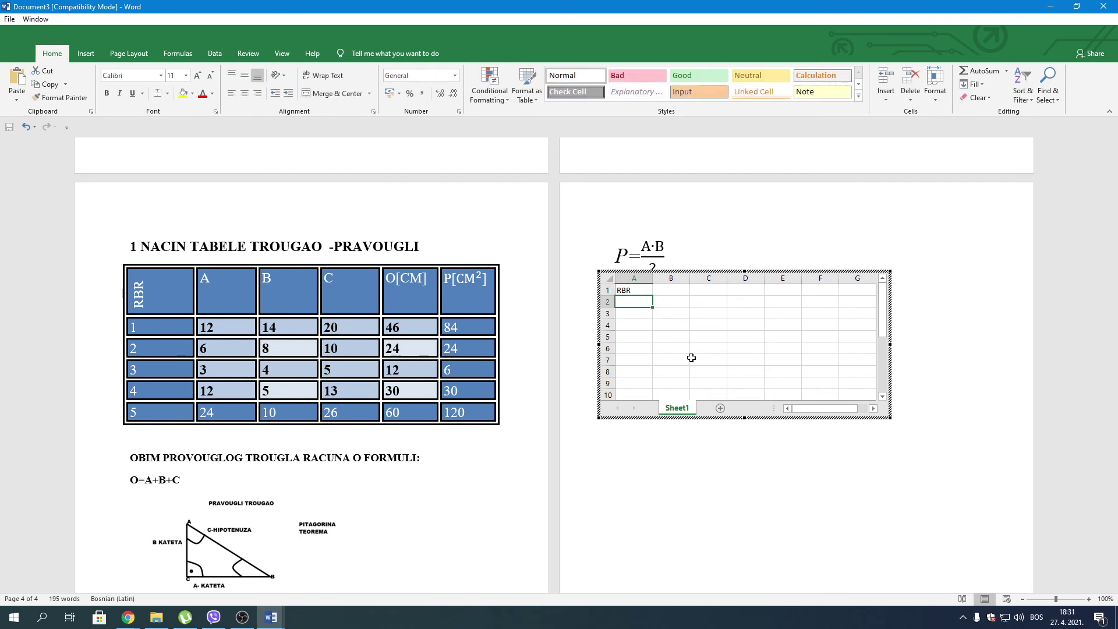
{"action": "type", "text": "1"}
{"action": "key", "text": "Return"}
{"action": "type", "text": "2 3 "}
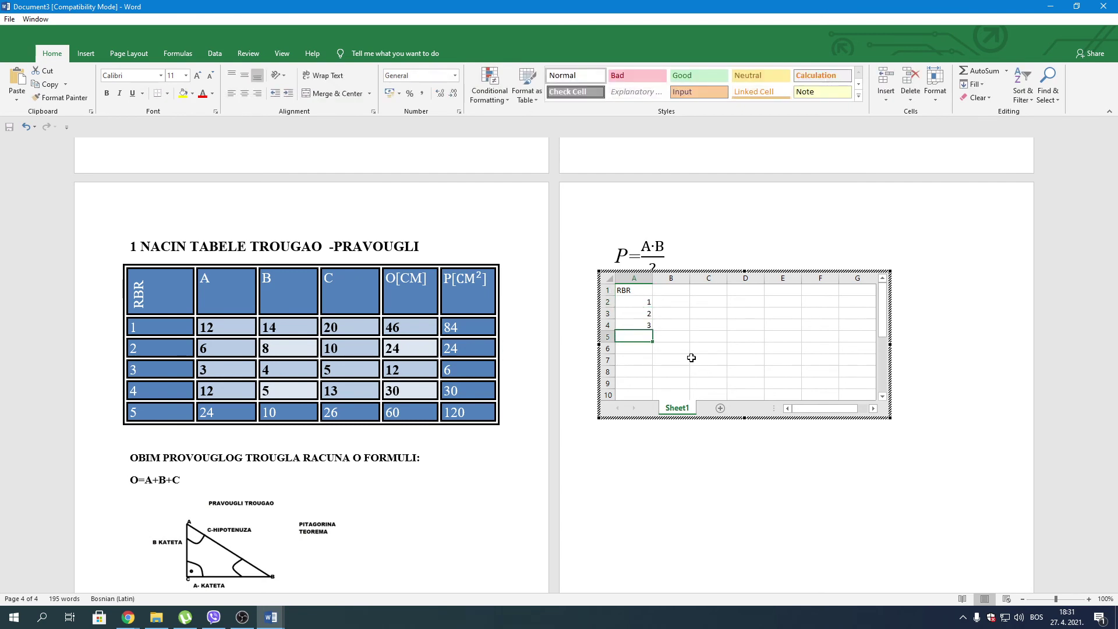
{"action": "type", "text": "4 5"}
{"action": "key", "text": "Tab"}
{"action": "key", "text": "Up"}
{"action": "key", "text": "Up"}
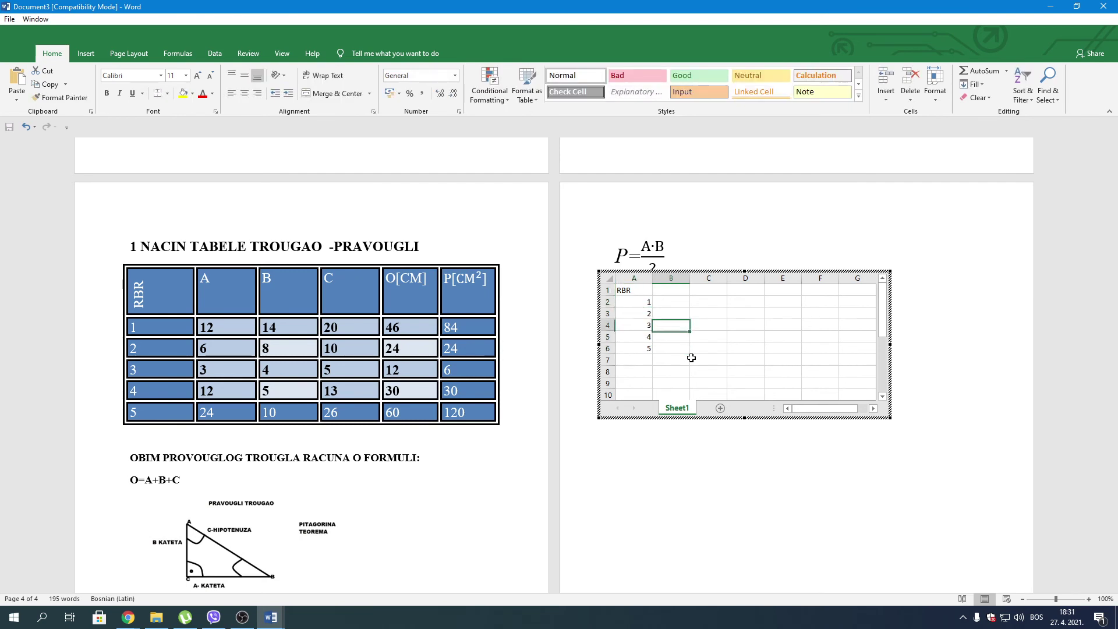
{"action": "key", "text": "Up"}
{"action": "key", "text": "Up"}
{"action": "key", "text": "Up"}
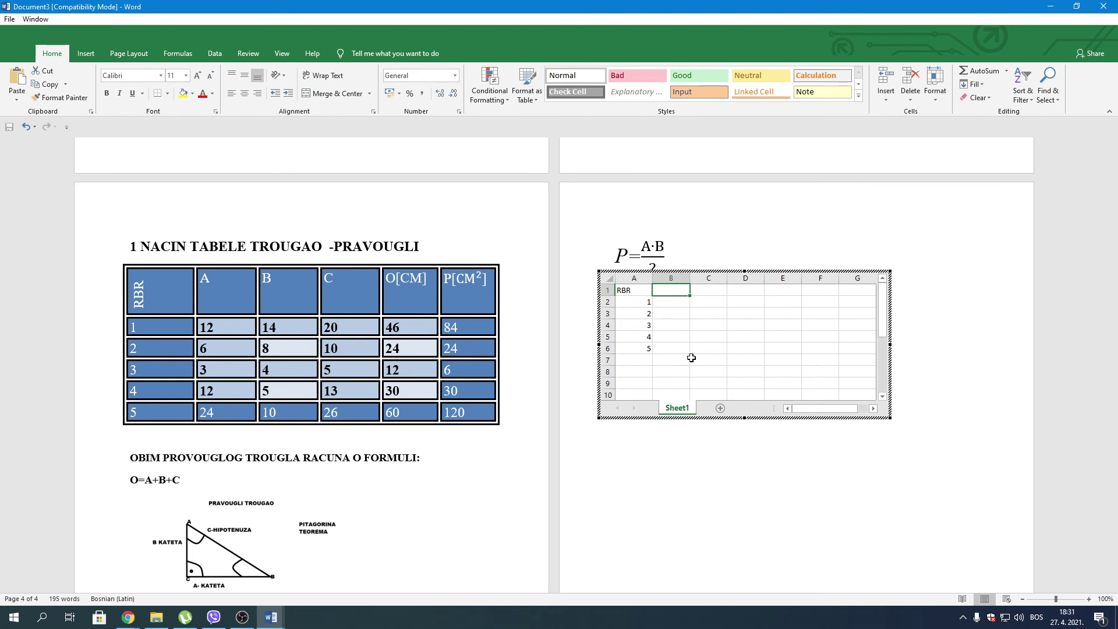
Enter the column headers A, B, C, O and P across row 1
{"action": "type", "text": "A"}
{"action": "key", "text": "Tab"}
{"action": "type", "text": "B"}
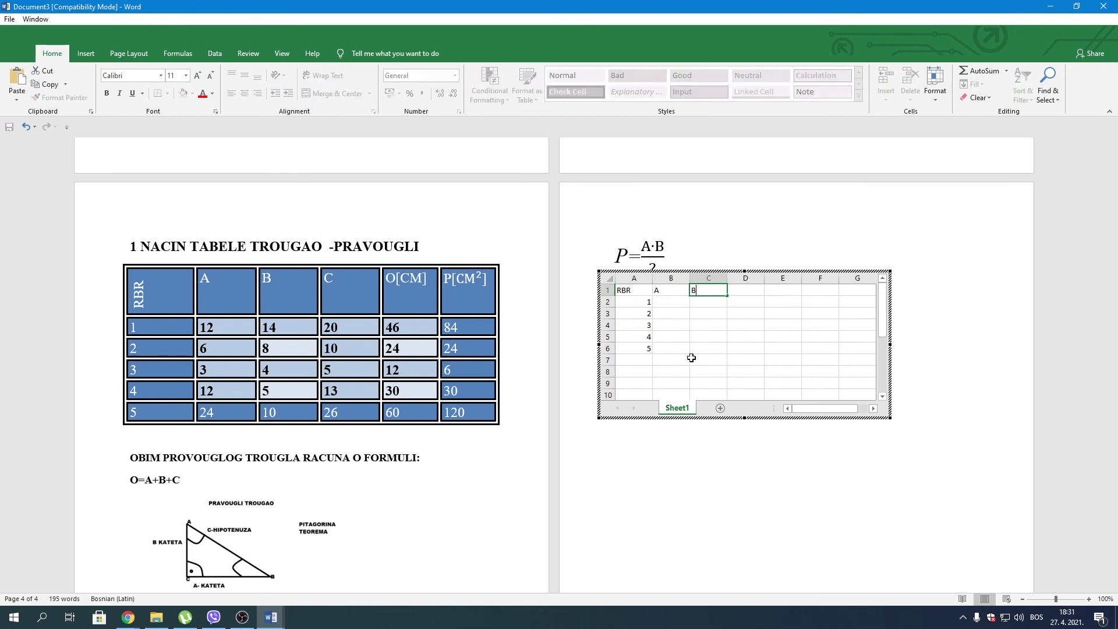
{"action": "key", "text": "Tab"}
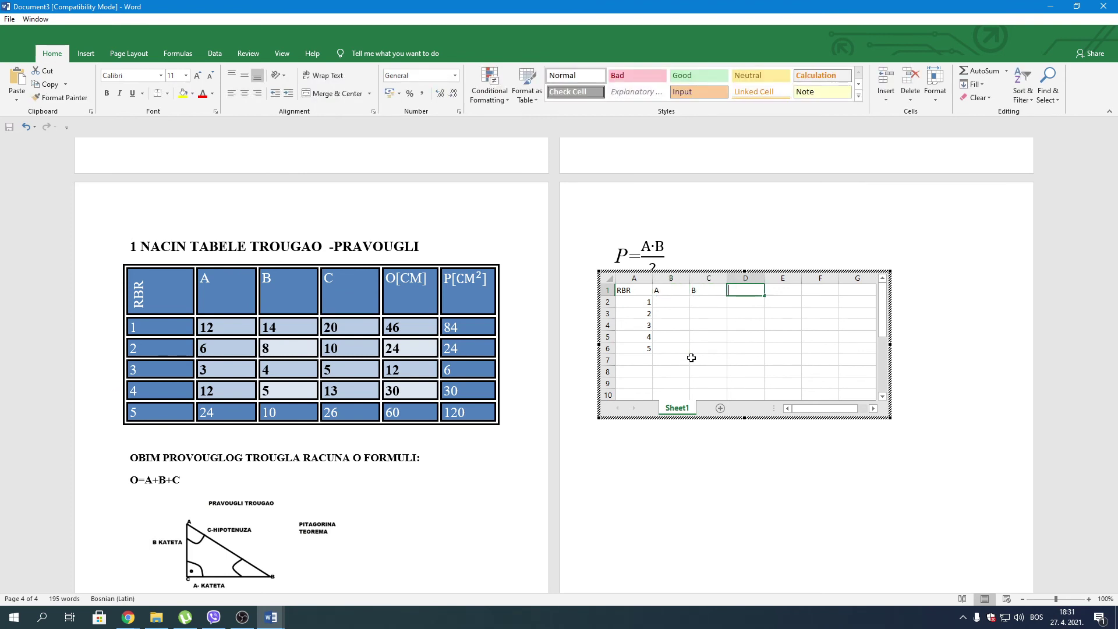
{"action": "type", "text": "C"}
{"action": "key", "text": "Tab"}
{"action": "type", "text": "O"}
{"action": "key", "text": "Tab"}
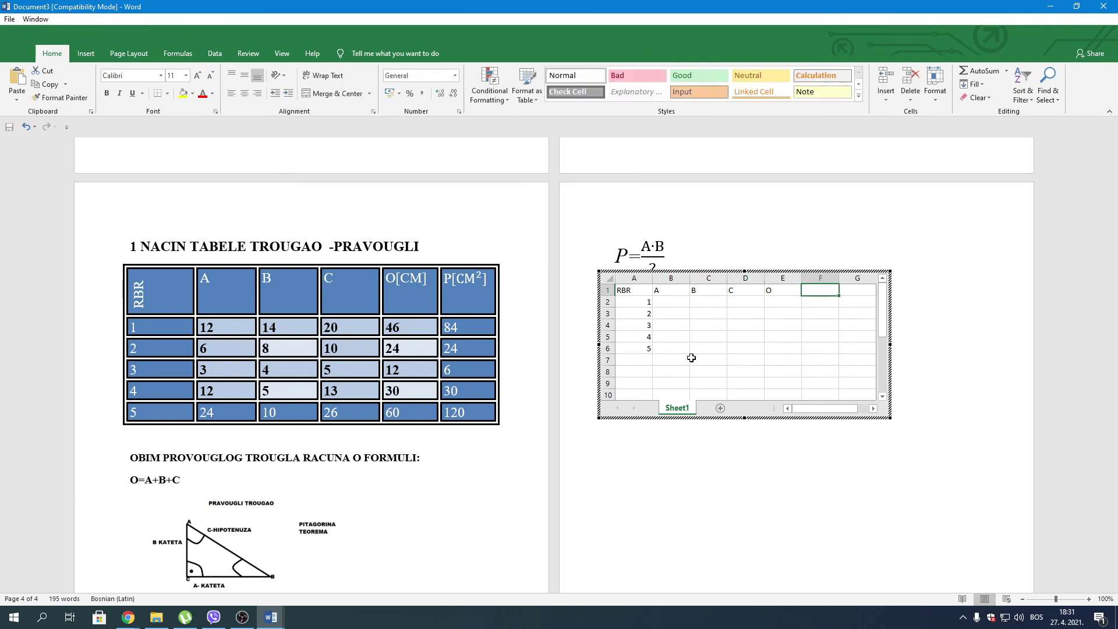
{"action": "type", "text": "P"}
{"action": "key", "text": "Down"}
{"action": "key", "text": "Left"}
{"action": "key", "text": "Left"}
{"action": "key", "text": "Left"}
{"action": "key", "text": "Left"}
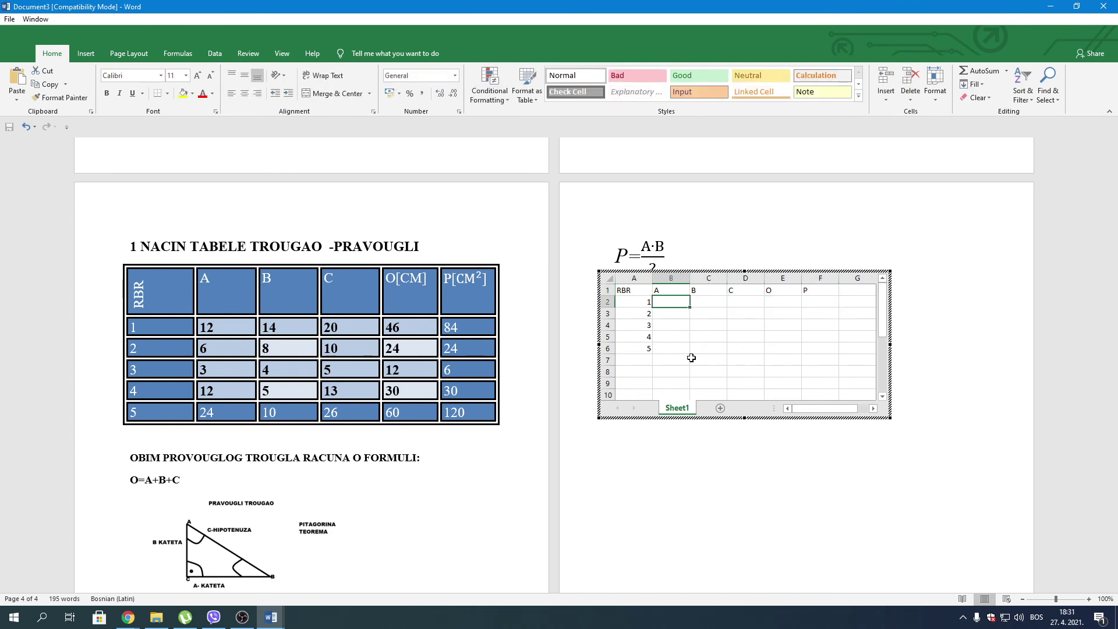
Enter the first three triangles' sides: 12, 14, 20; 6, 8, 10; 3, 4, 5
{"action": "type", "text": "12"}
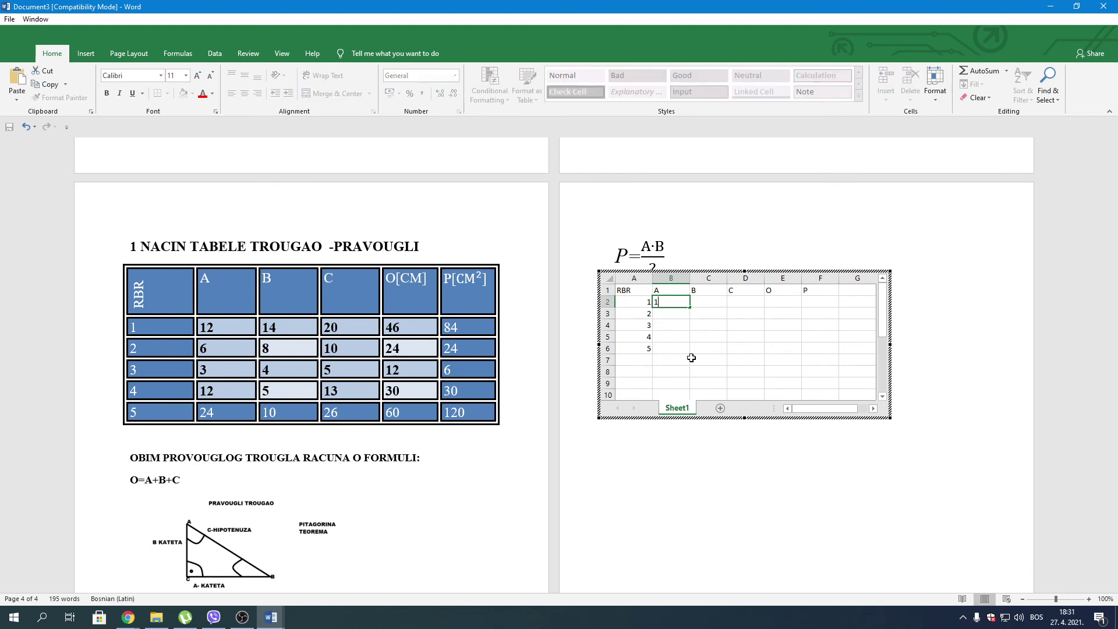
{"action": "key", "text": "Tab"}
{"action": "type", "text": "14"}
{"action": "key", "text": "Tab"}
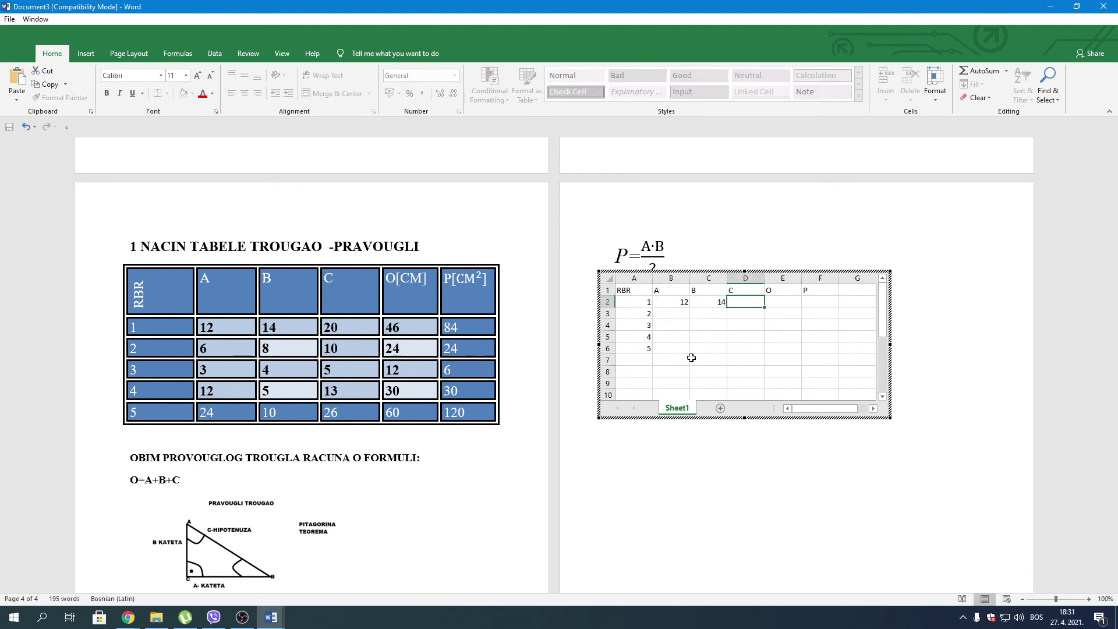
{"action": "type", "text": "20"}
{"action": "key", "text": "Return"}
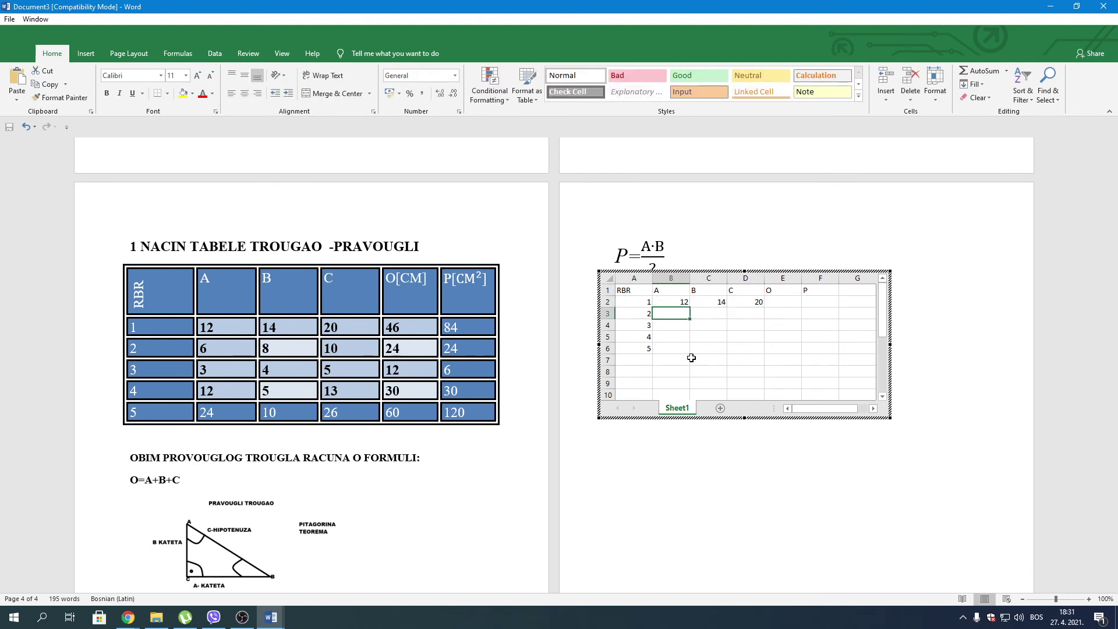
{"action": "type", "text": "6"}
{"action": "key", "text": "Tab"}
{"action": "type", "text": "8"}
{"action": "key", "text": "Tab"}
{"action": "type", "text": "1"}
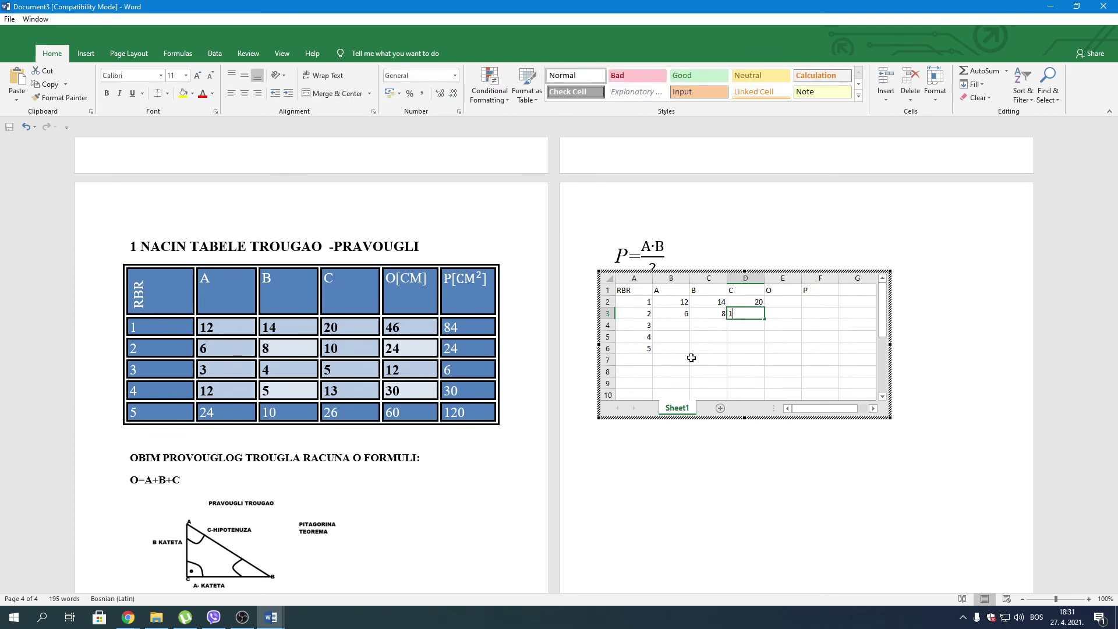
{"action": "type", "text": "0"}
{"action": "key", "text": "Return"}
{"action": "type", "text": "3"}
{"action": "key", "text": "Tab"}
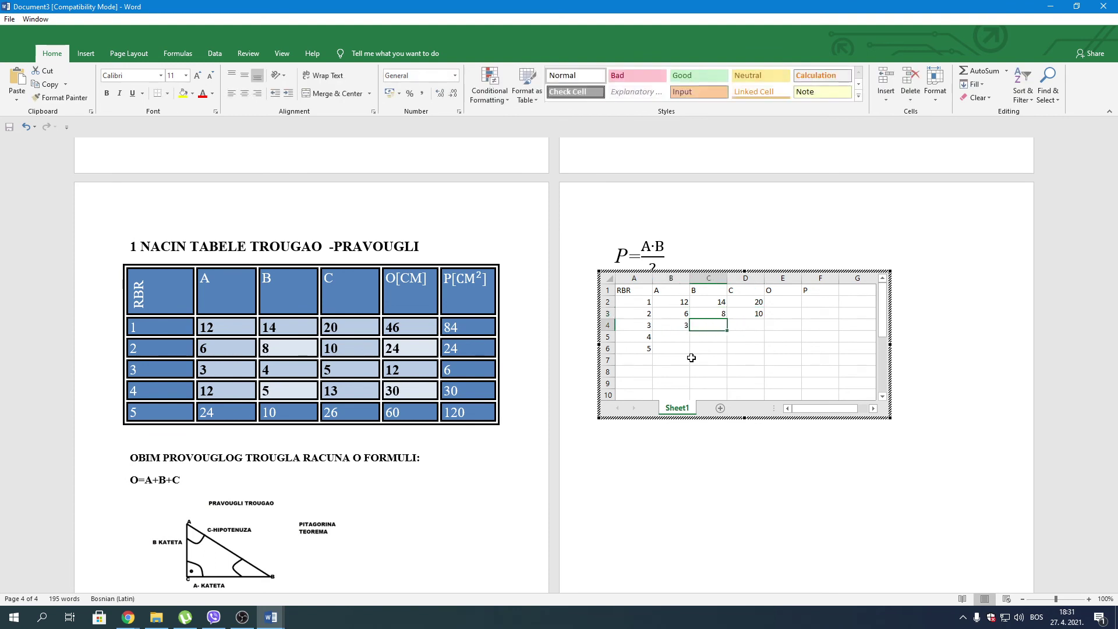
{"action": "type", "text": "4"}
{"action": "key", "text": "Tab"}
{"action": "type", "text": "5"}
{"action": "key", "text": "Return"}
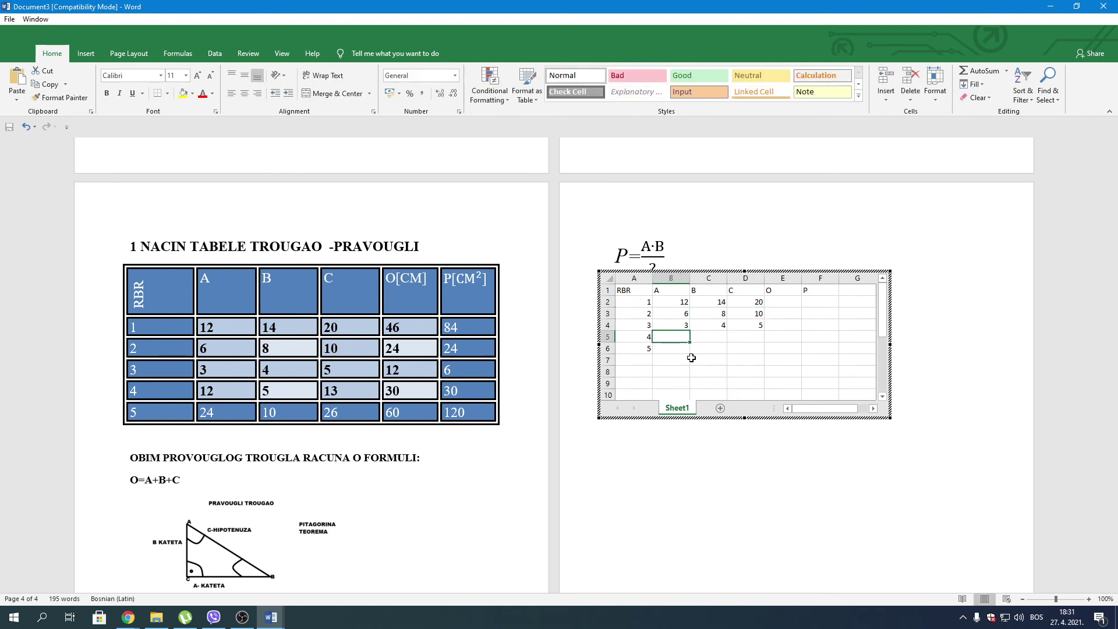
Enter the last two triangles' sides: 12, 5, 13 and 24, 10, 26
{"action": "type", "text": "12"}
{"action": "key", "text": "Tab"}
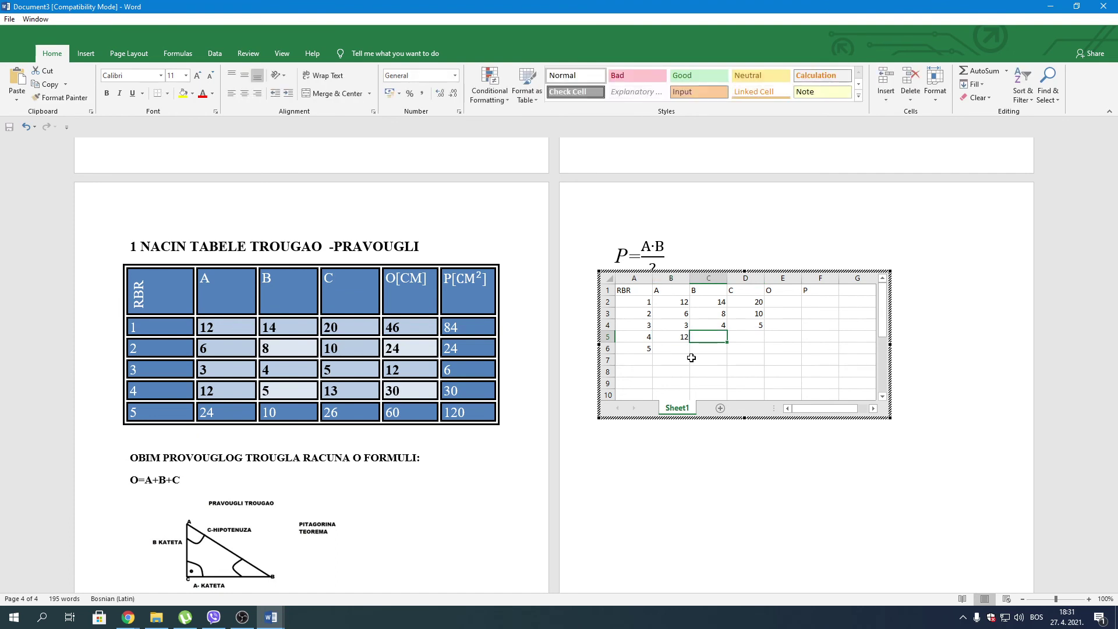
{"action": "type", "text": "5"}
{"action": "key", "text": "Tab"}
{"action": "type", "text": "13"}
{"action": "key", "text": "Return"}
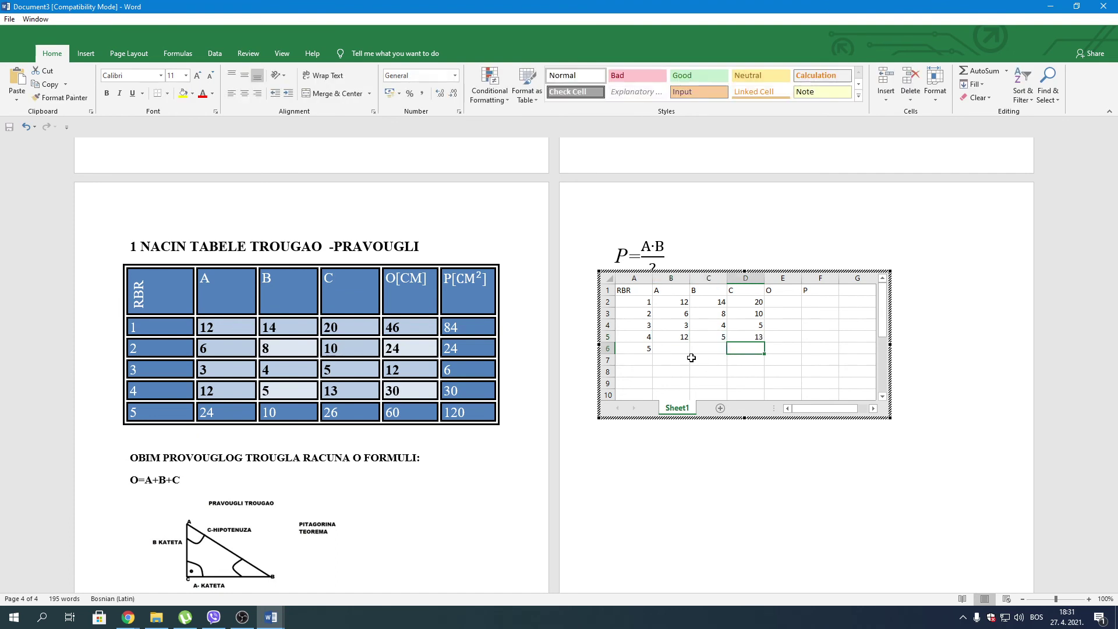
{"action": "type", "text": "24"}
{"action": "key", "text": "Tab"}
{"action": "type", "text": "1"}
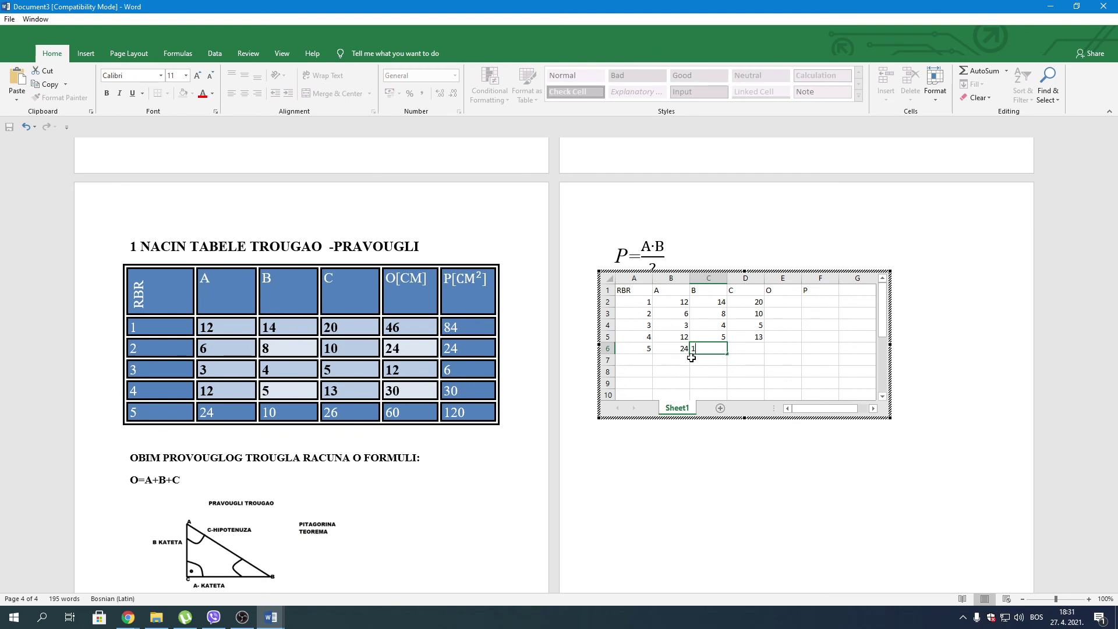
{"action": "type", "text": "0"}
{"action": "key", "text": "Tab"}
{"action": "type", "text": "2"}
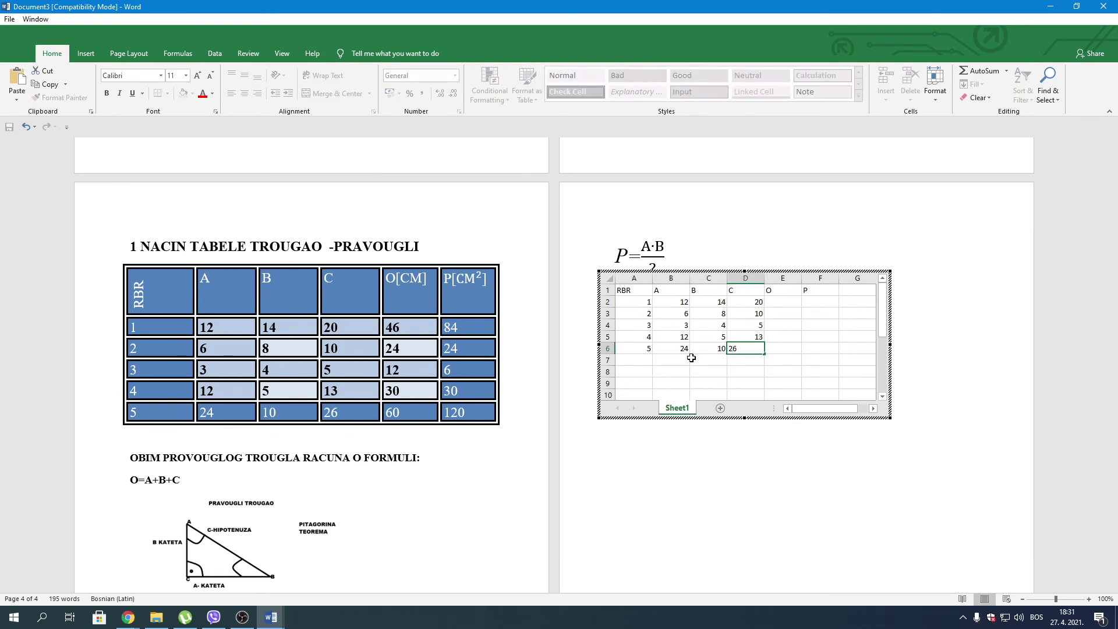
{"action": "left_click", "coordinate": [670, 312]}
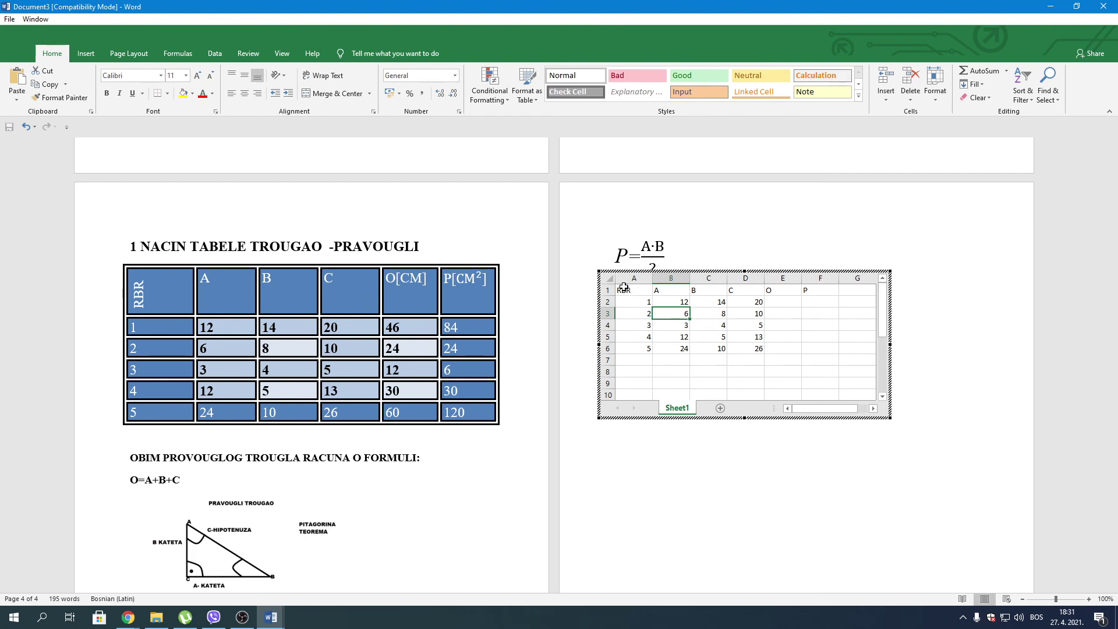
Apply the Calculation cell style to the filled range A1:D7
{"action": "mouse_move", "coordinate": [626, 288]}
{"action": "left_mouse_down"}
{"action": "mouse_move", "coordinate": [688, 298]}
{"action": "mouse_move", "coordinate": [751, 363]}
{"action": "left_mouse_up"}
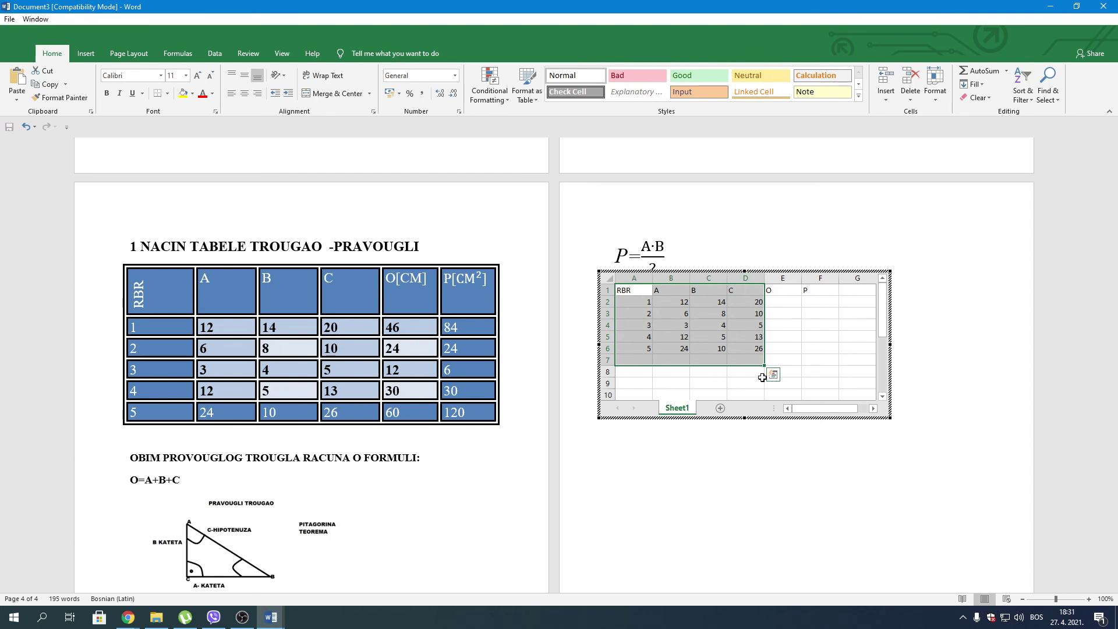
{"action": "left_click", "coordinate": [636, 75]}
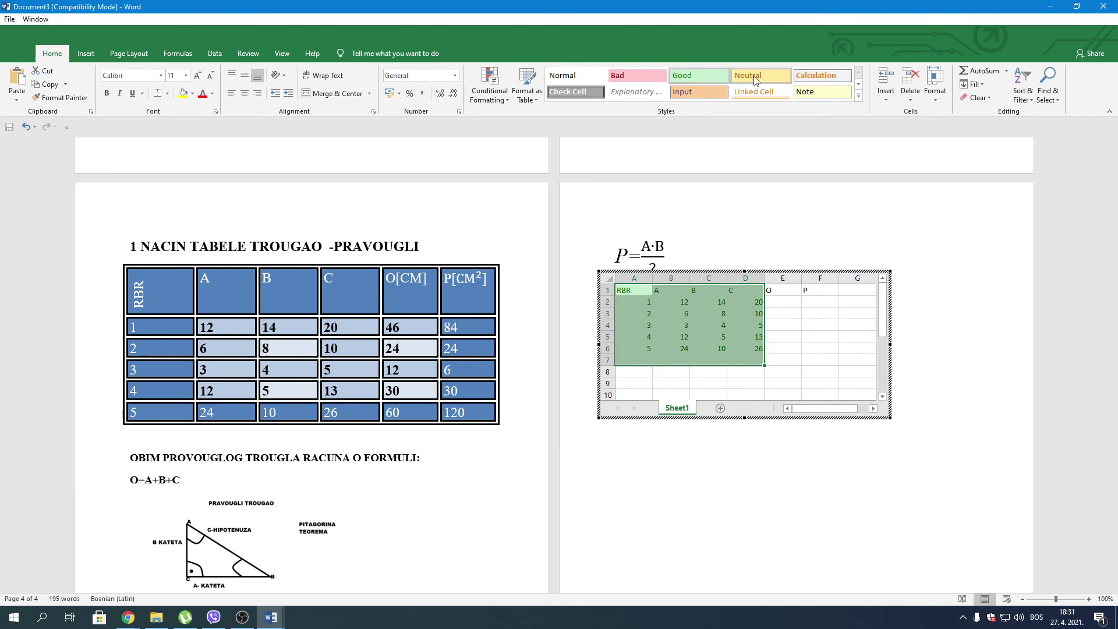
{"action": "left_click", "coordinate": [849, 76]}
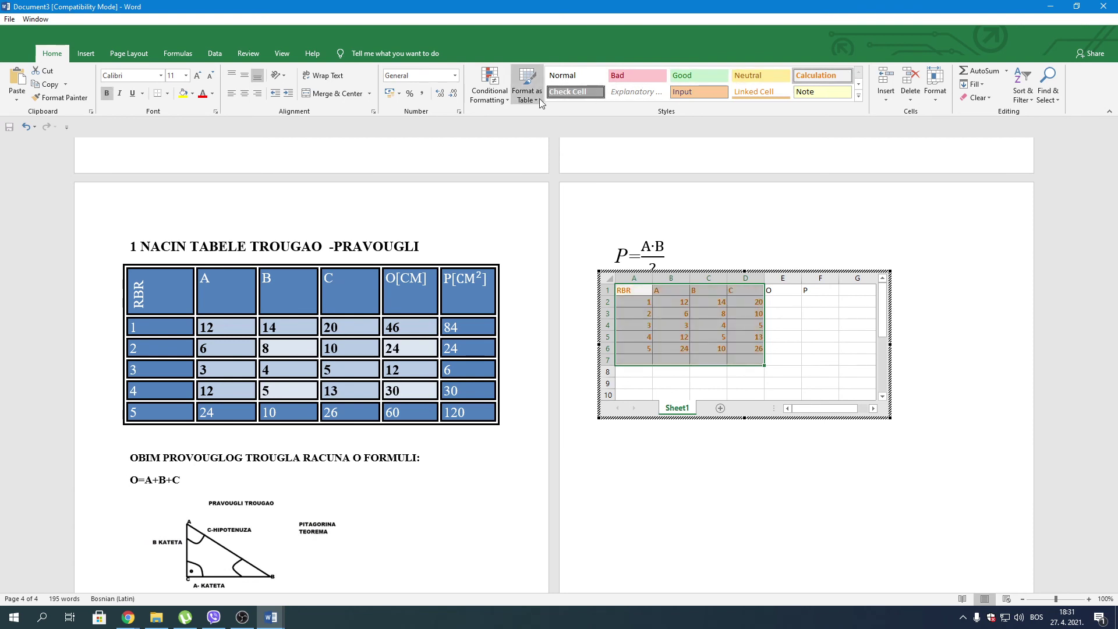
{"action": "left_click", "coordinate": [945, 103]}
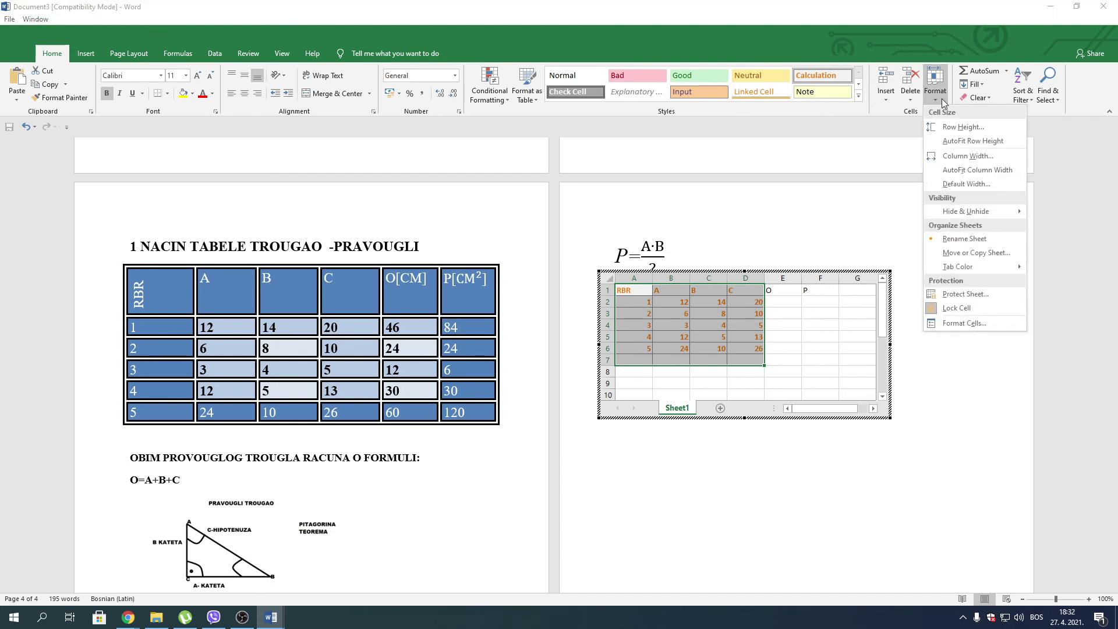
{"action": "left_click", "coordinate": [944, 102]}
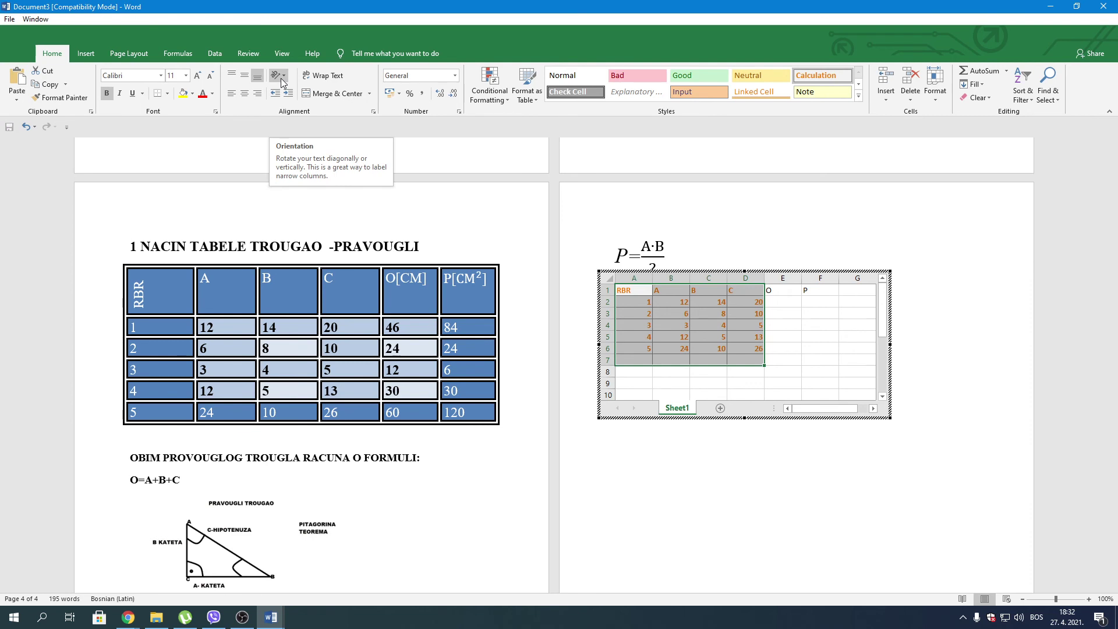
Give A1:D7 all cell borders and 16-point Algerian text
{"action": "left_click", "coordinate": [167, 93]}
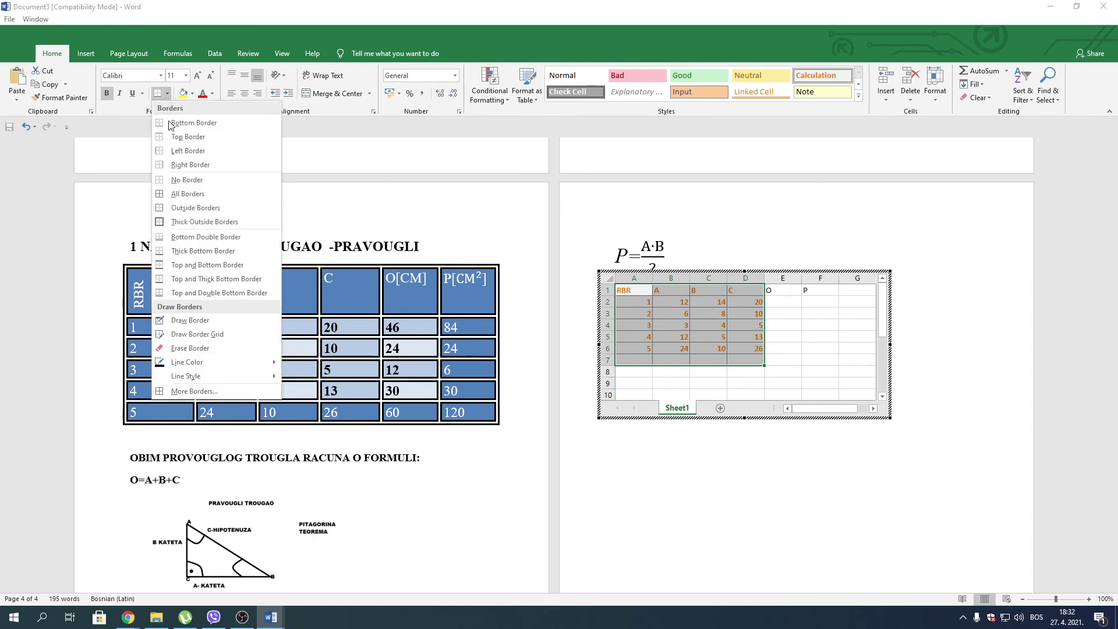
{"action": "left_click", "coordinate": [179, 194]}
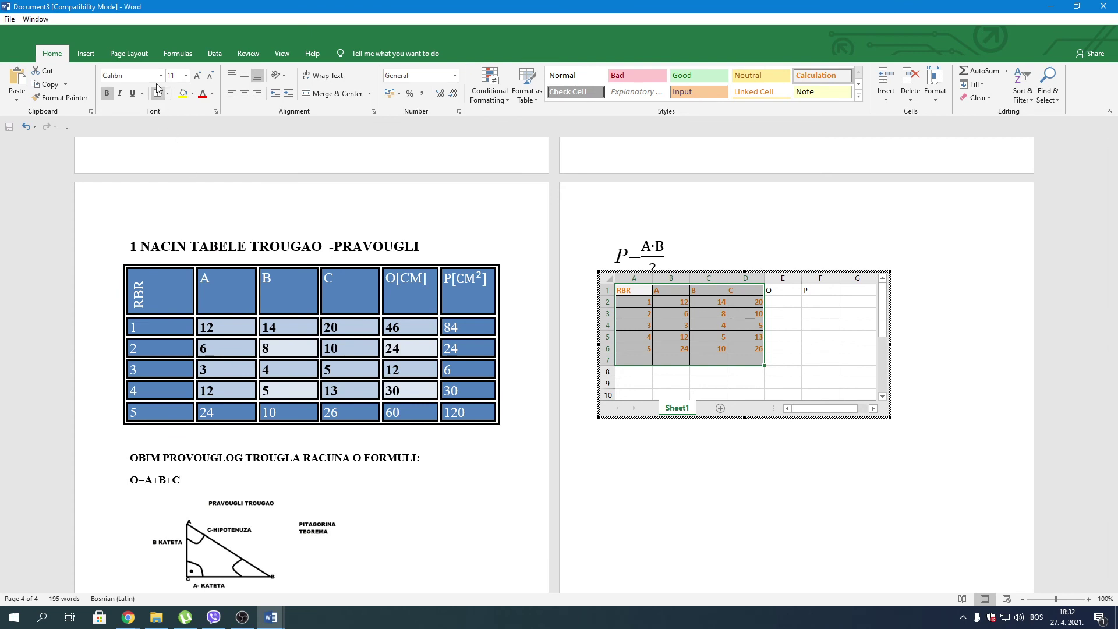
{"action": "left_click", "coordinate": [198, 80]}
{"action": "left_click", "coordinate": [199, 79]}
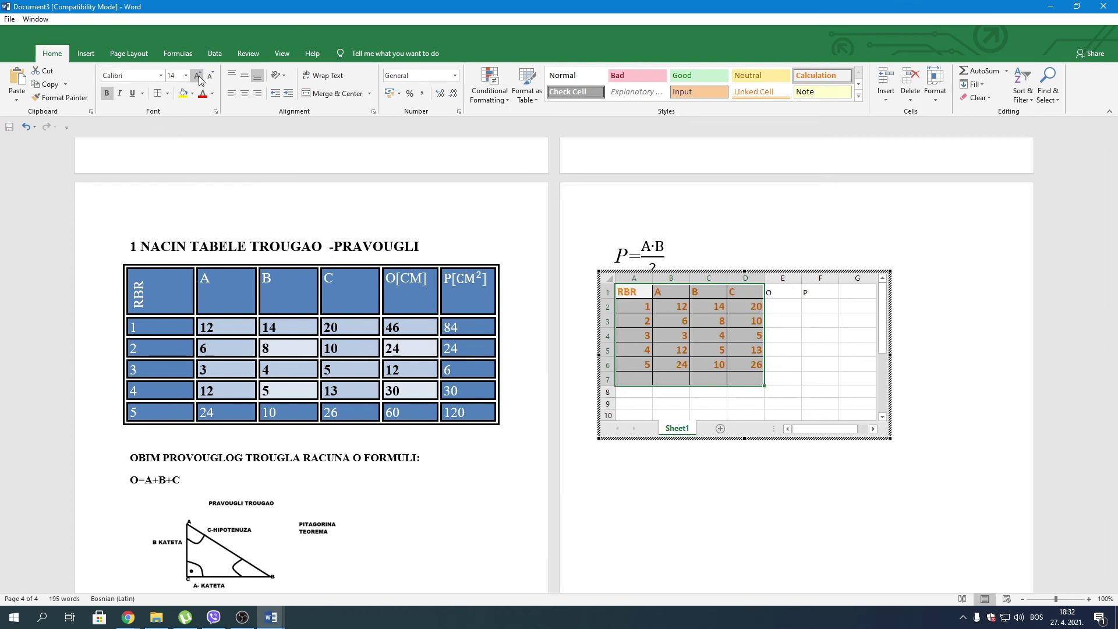
{"action": "left_click", "coordinate": [198, 80]}
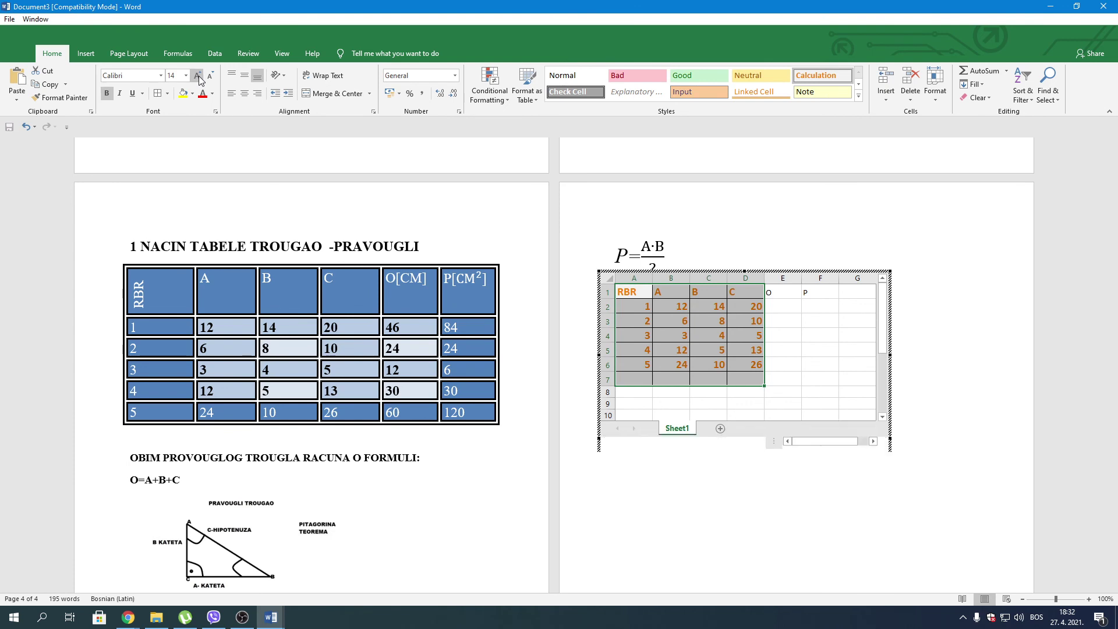
{"action": "left_click", "coordinate": [162, 77]}
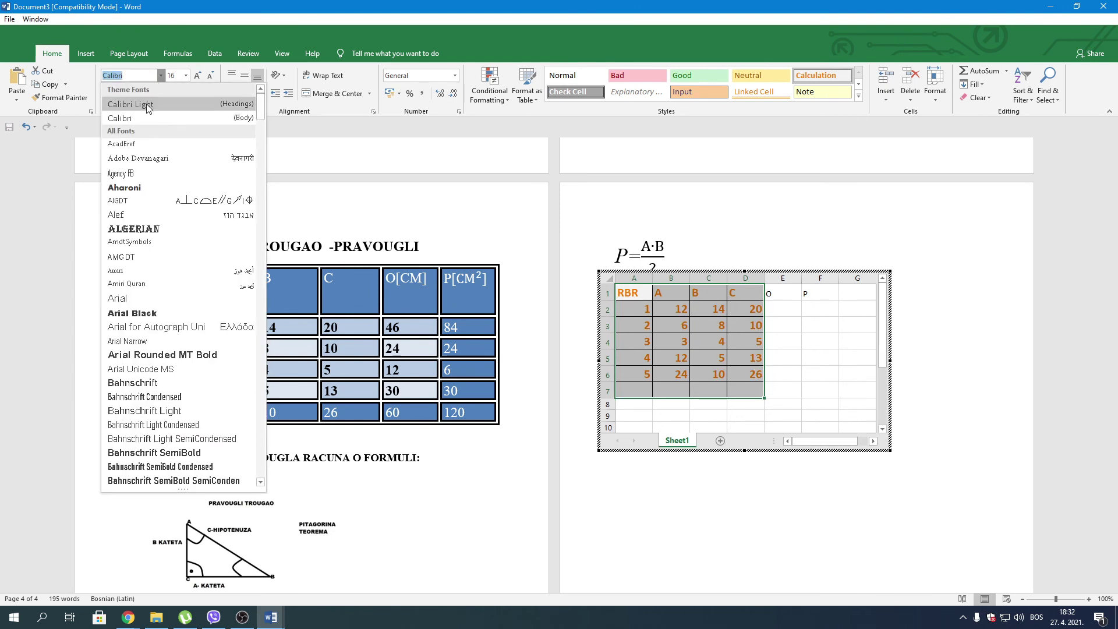
{"action": "left_click", "coordinate": [154, 230]}
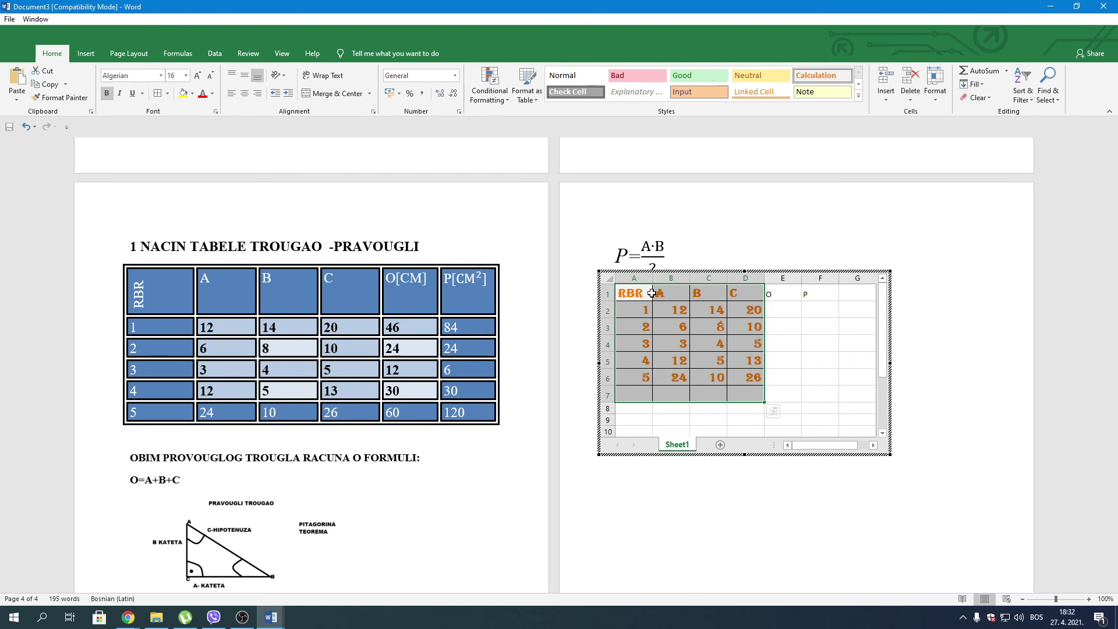
{"action": "left_click", "coordinate": [650, 293]}
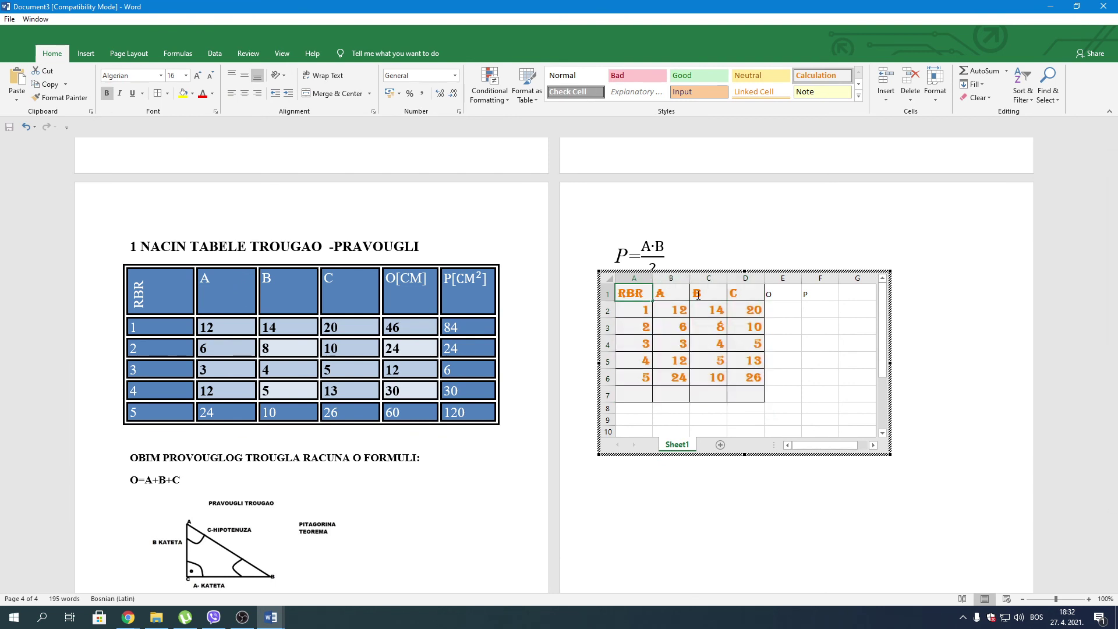
{"action": "key", "text": "F2"}
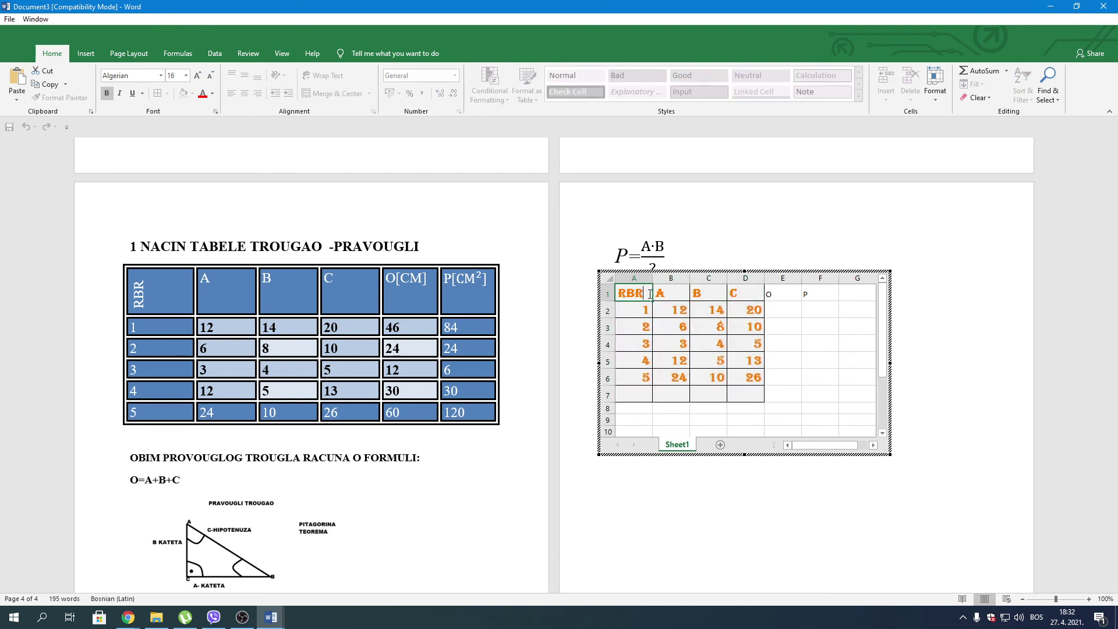
Format columns O and P (E1:F7) with the orange Calculation style in 16-point Algerian
{"action": "left_click_drag", "start_coordinate": [818, 294], "coordinate": [777, 394]}
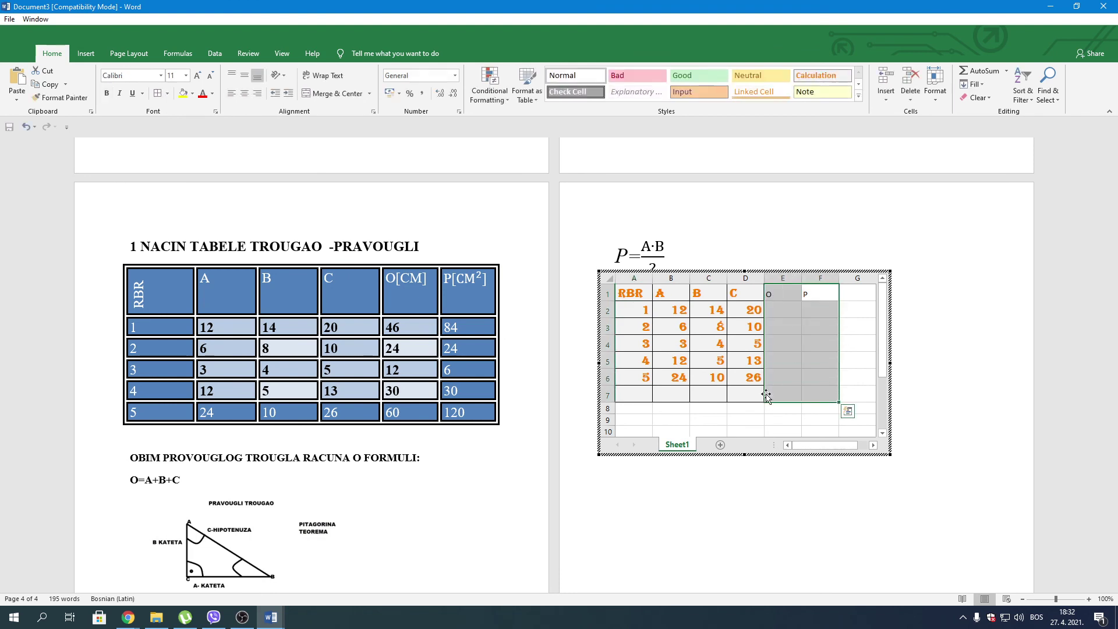
{"action": "left_click", "coordinate": [161, 75]}
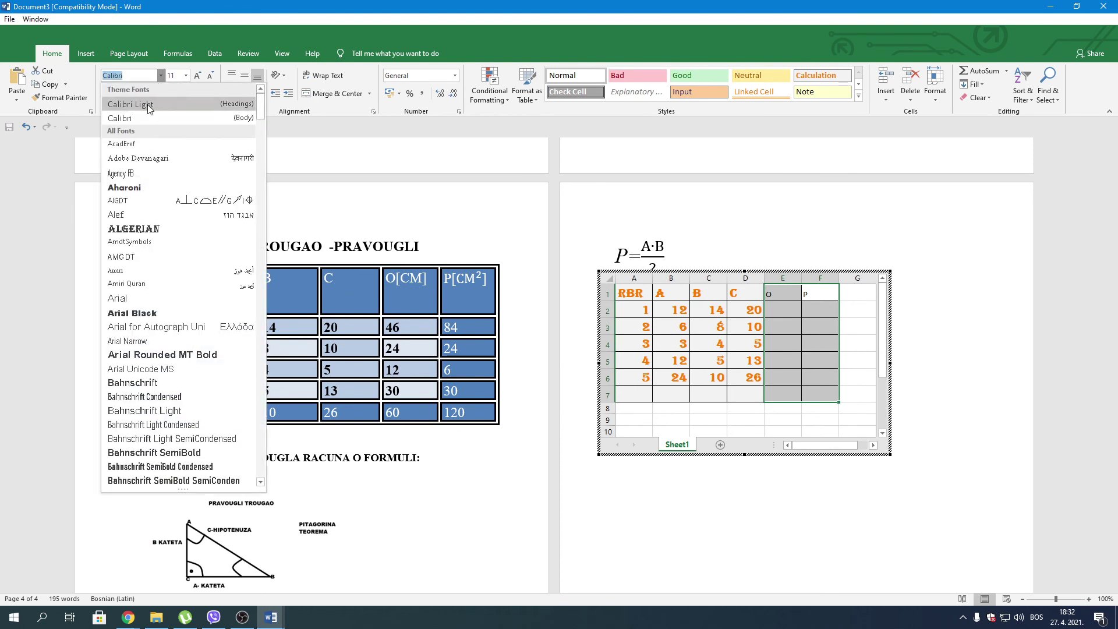
{"action": "left_click", "coordinate": [134, 229]}
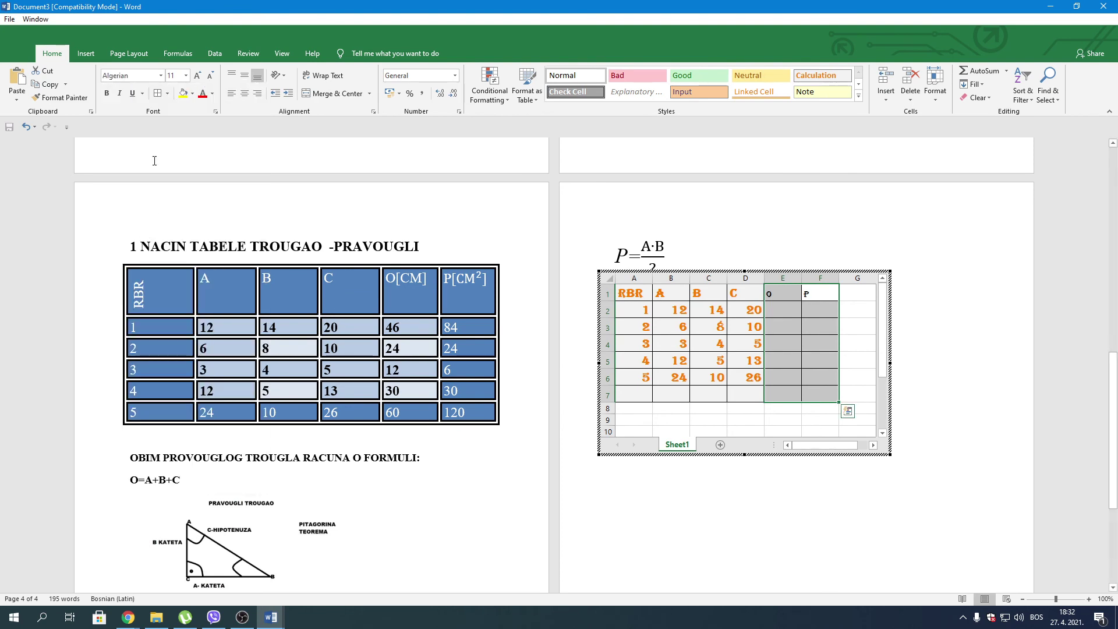
{"action": "left_click", "coordinate": [201, 80]}
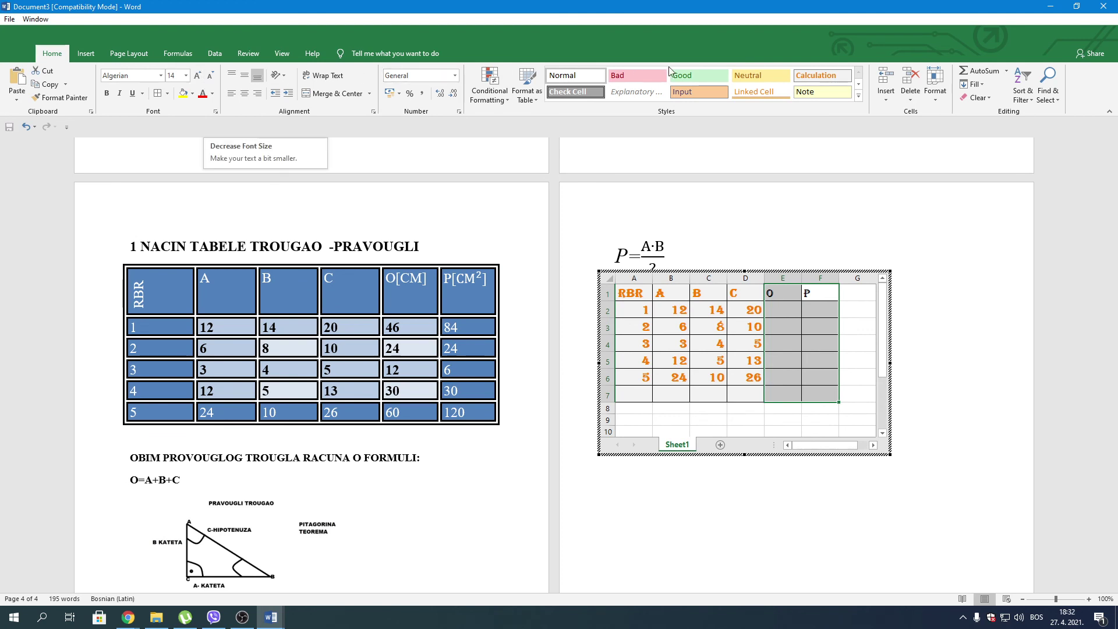
{"action": "left_click", "coordinate": [824, 77]}
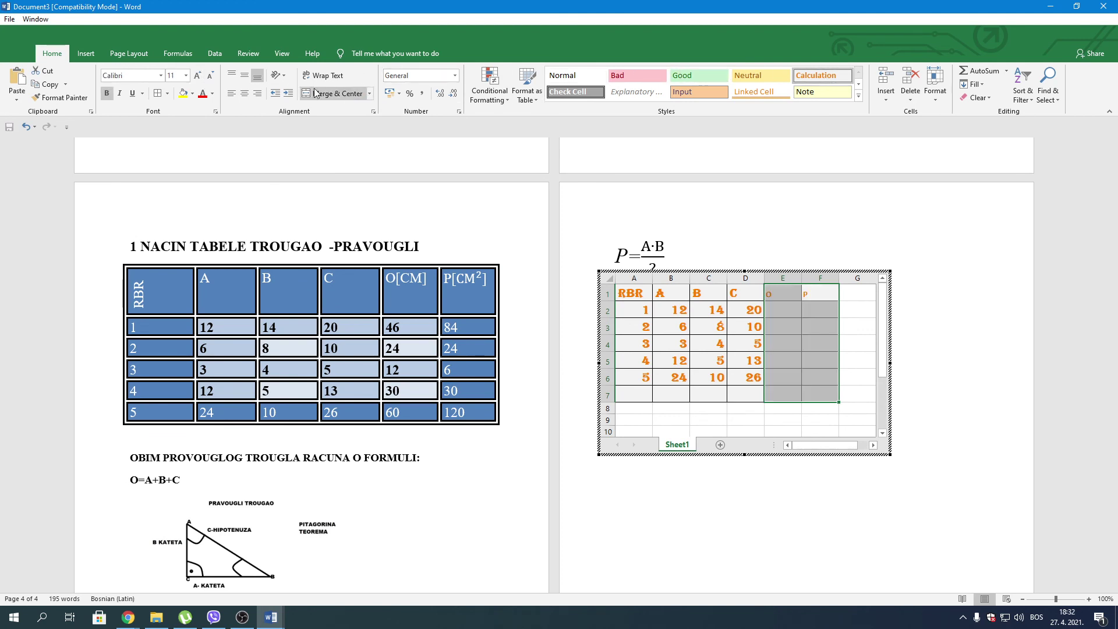
{"action": "left_click", "coordinate": [198, 76]}
{"action": "left_click", "coordinate": [198, 75]}
{"action": "left_click", "coordinate": [198, 76]}
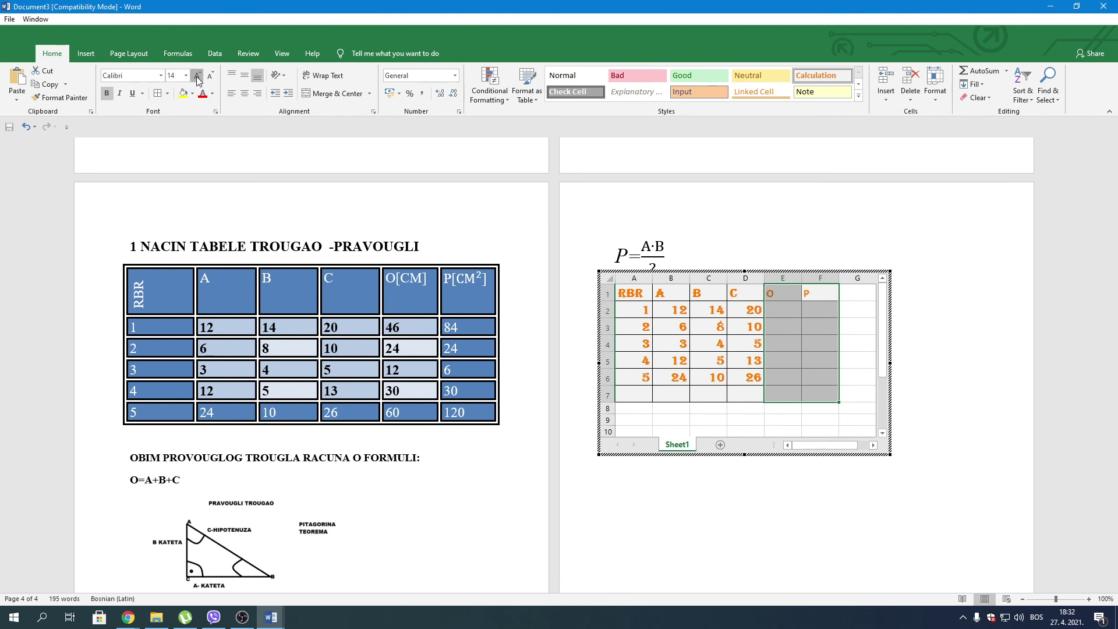
{"action": "left_click", "coordinate": [161, 77]}
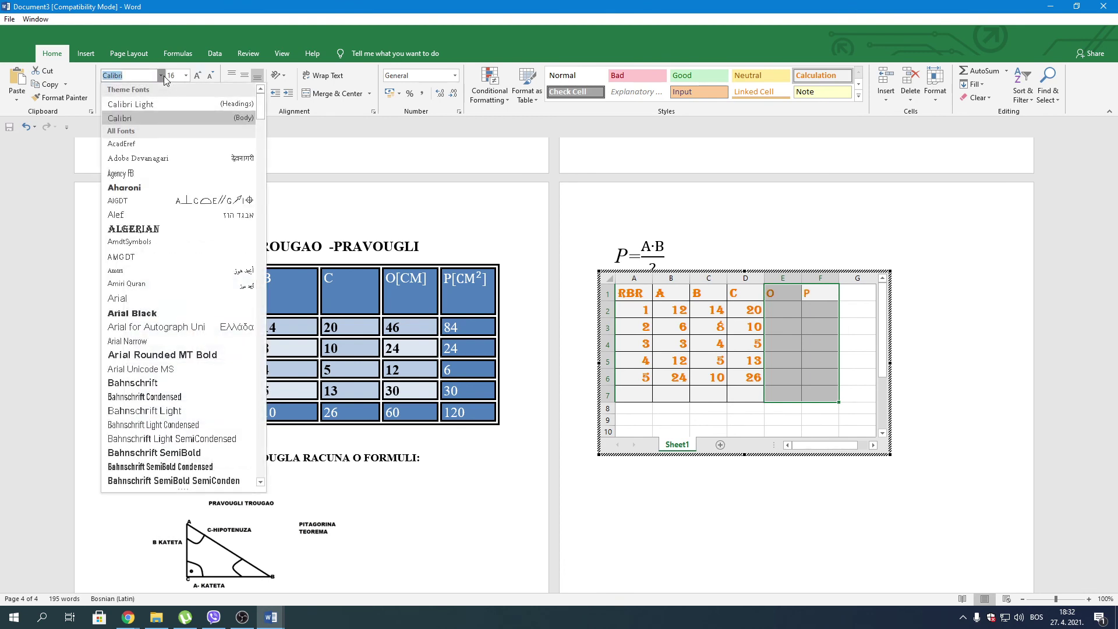
{"action": "left_click", "coordinate": [156, 221]}
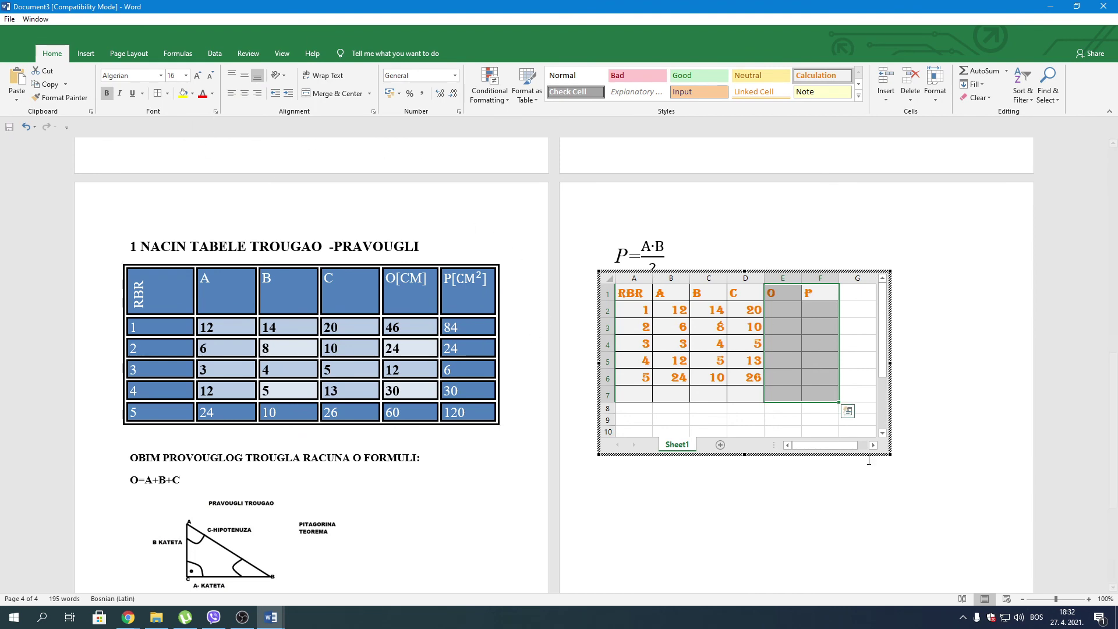
{"action": "left_click", "coordinate": [868, 526]}
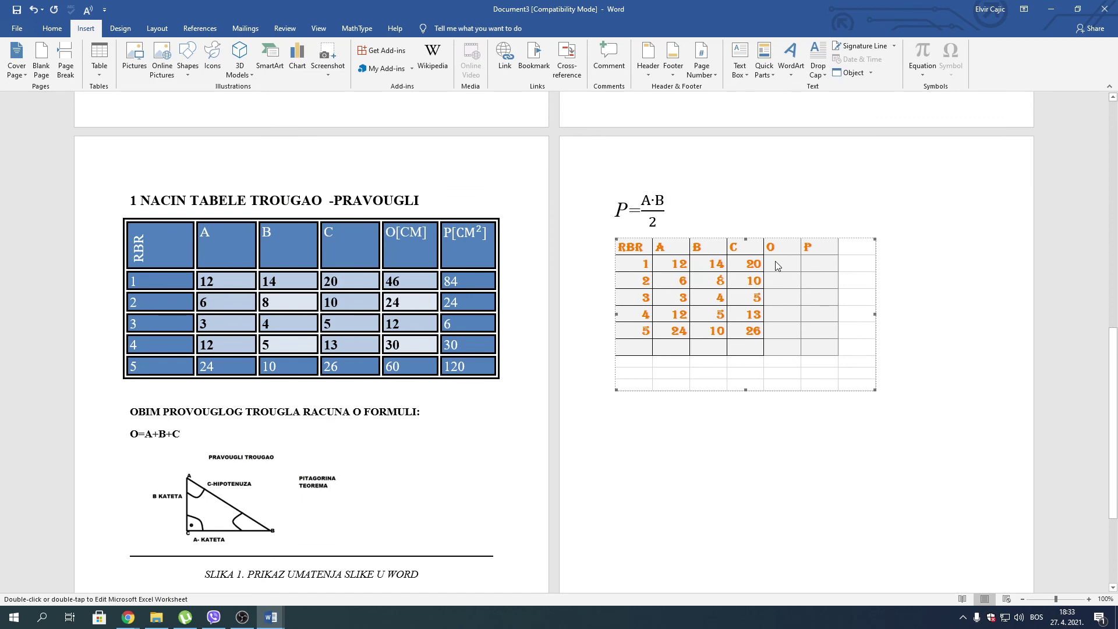
Add the heading 'TABELA U EXCELU' on a new line below the area formula
{"action": "left_click", "coordinate": [749, 234]}
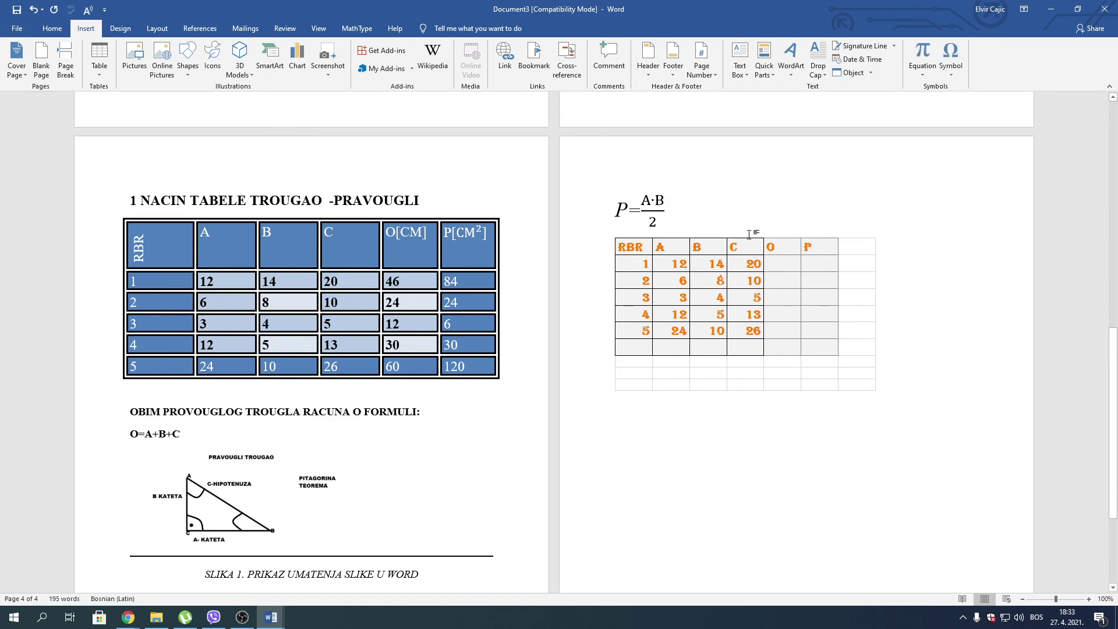
{"action": "key", "text": "Return"}
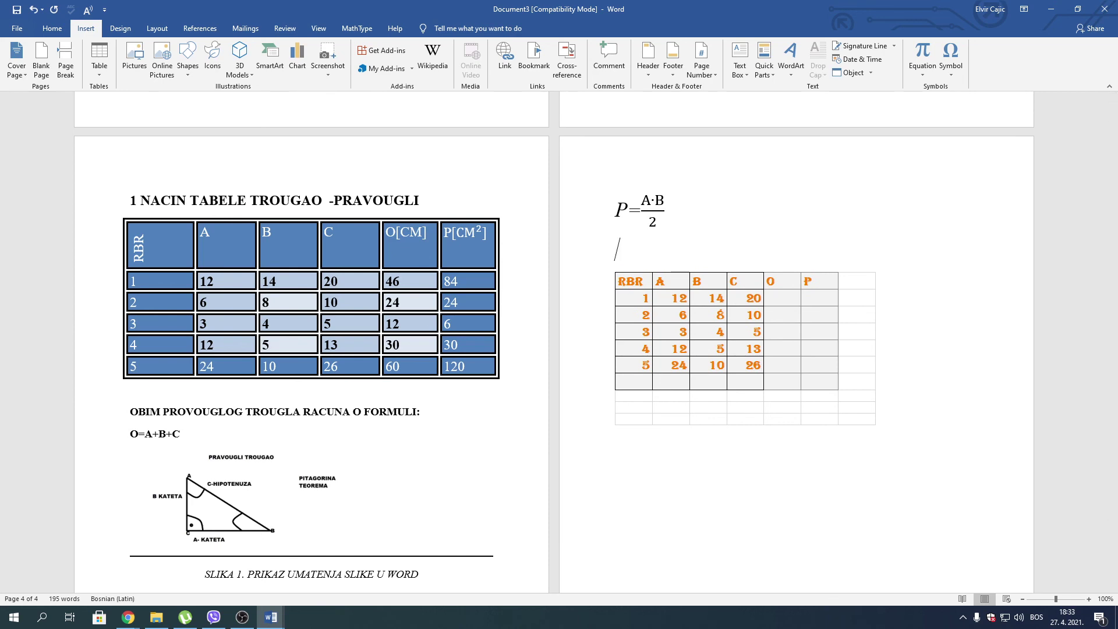
{"action": "type", "text": "TABELA U EX"}
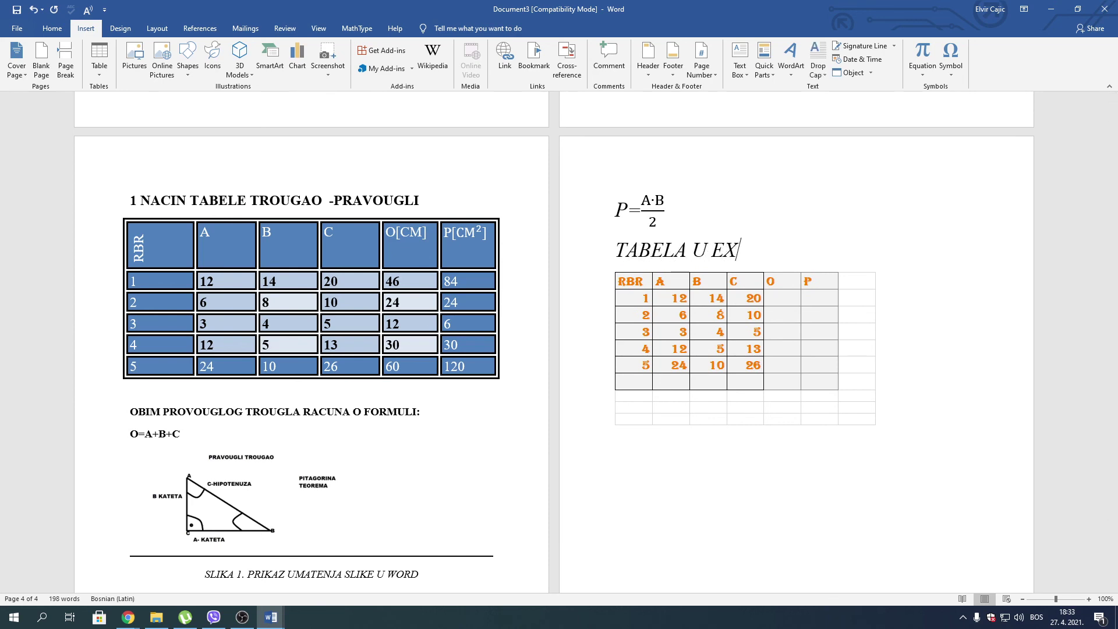
{"action": "type", "text": "CELU"}
{"action": "right_click", "coordinate": [781, 299]}
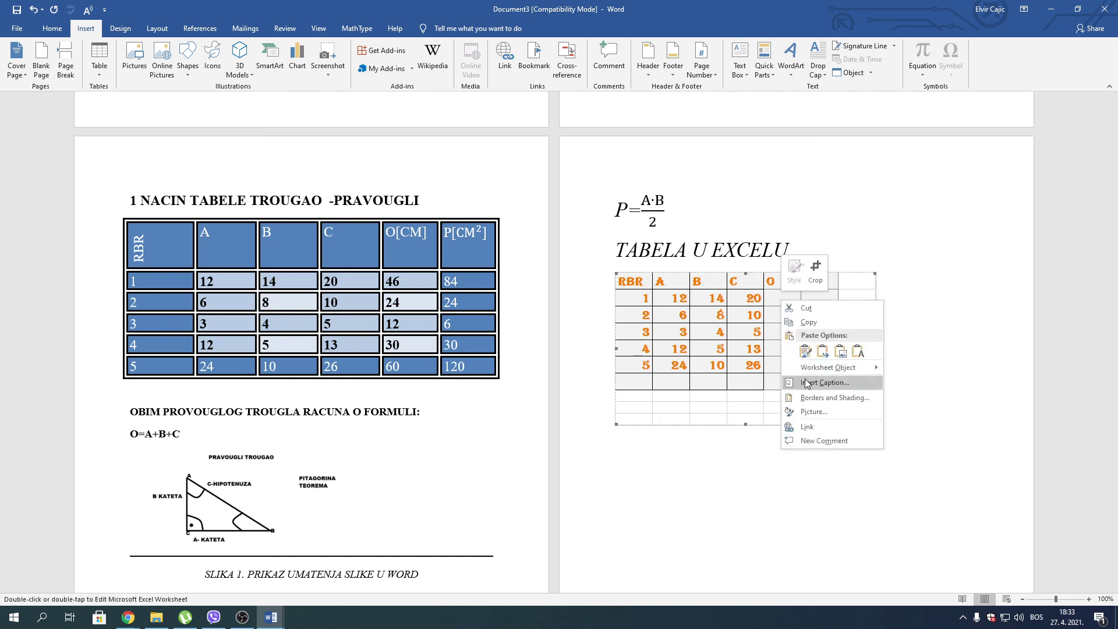
Enter =B2+C2+D2 in E2 and fill it down to E6, giving 46, 24, 12, 30, 60
{"action": "left_click", "coordinate": [903, 370]}
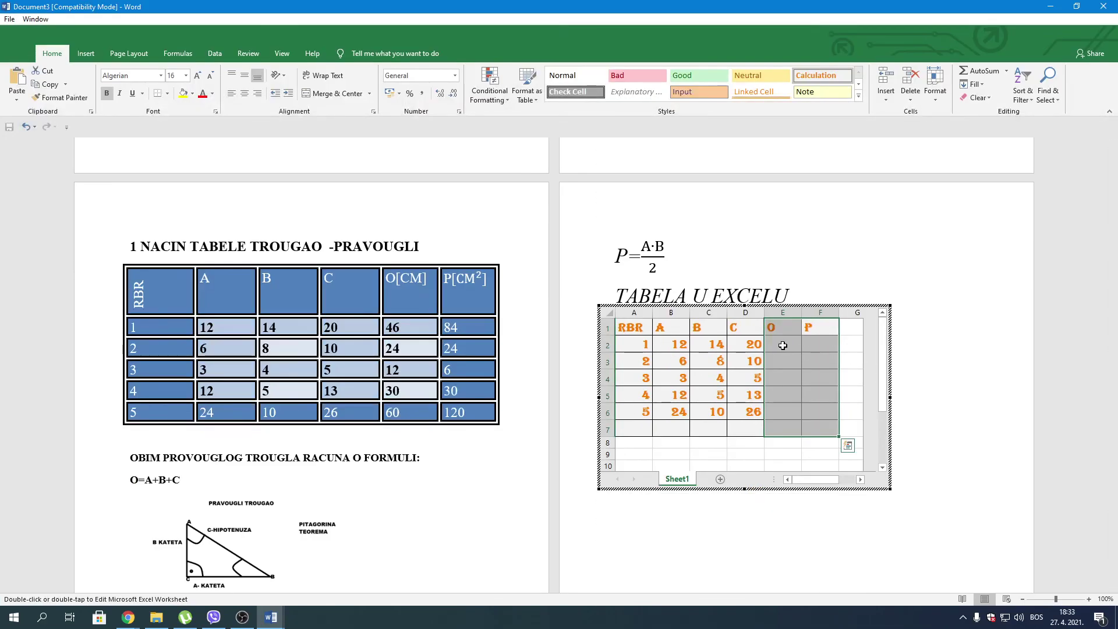
{"action": "left_click", "coordinate": [783, 346]}
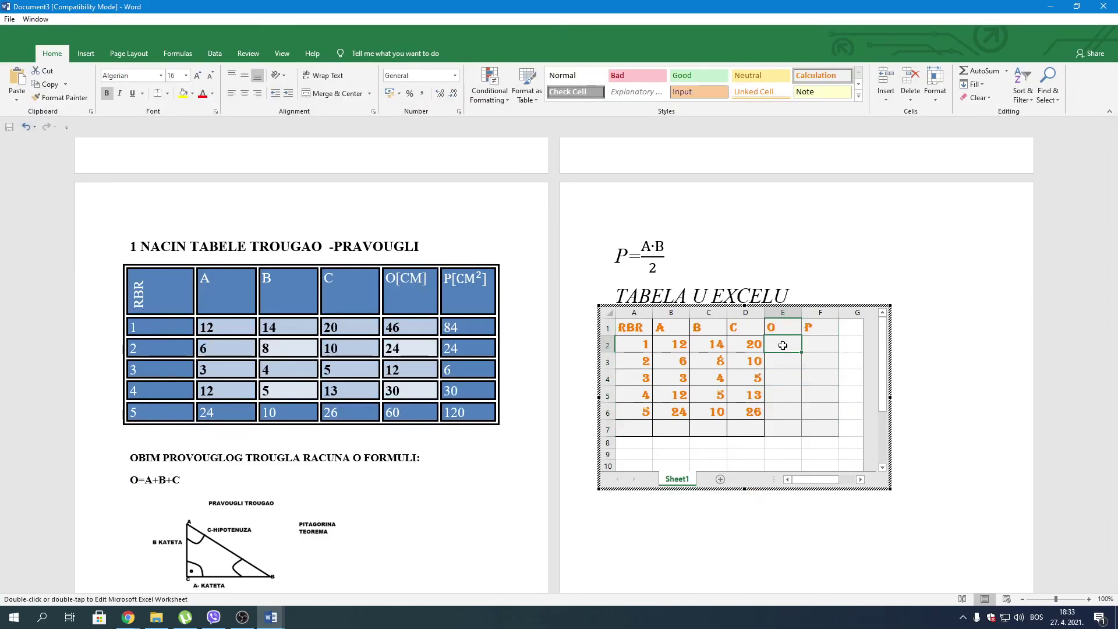
{"action": "type", "text": "="}
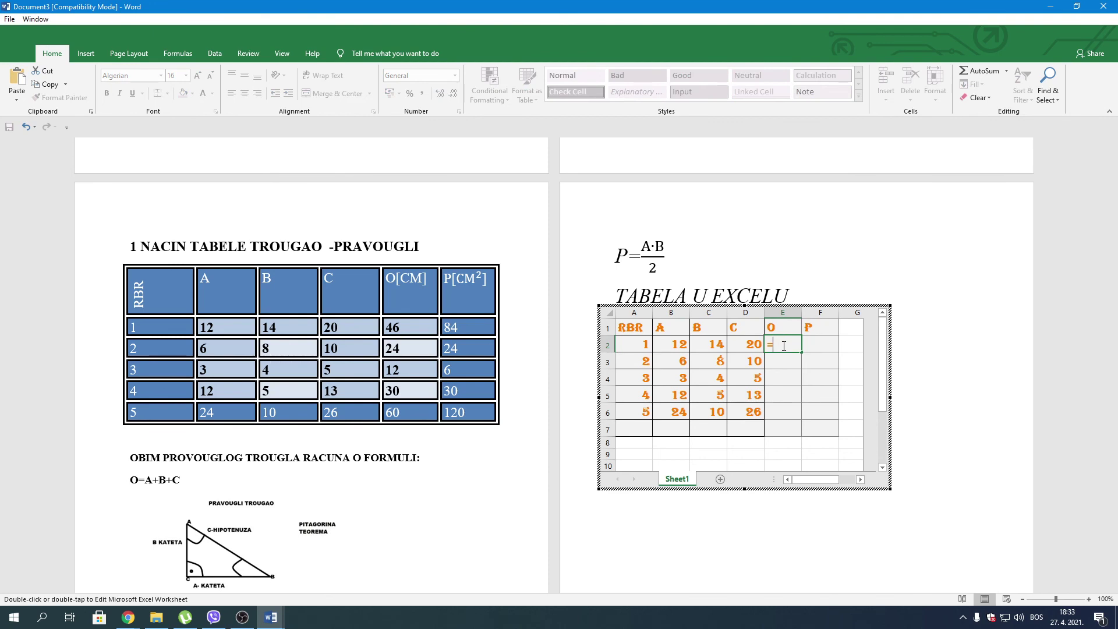
{"action": "left_click", "coordinate": [678, 345]}
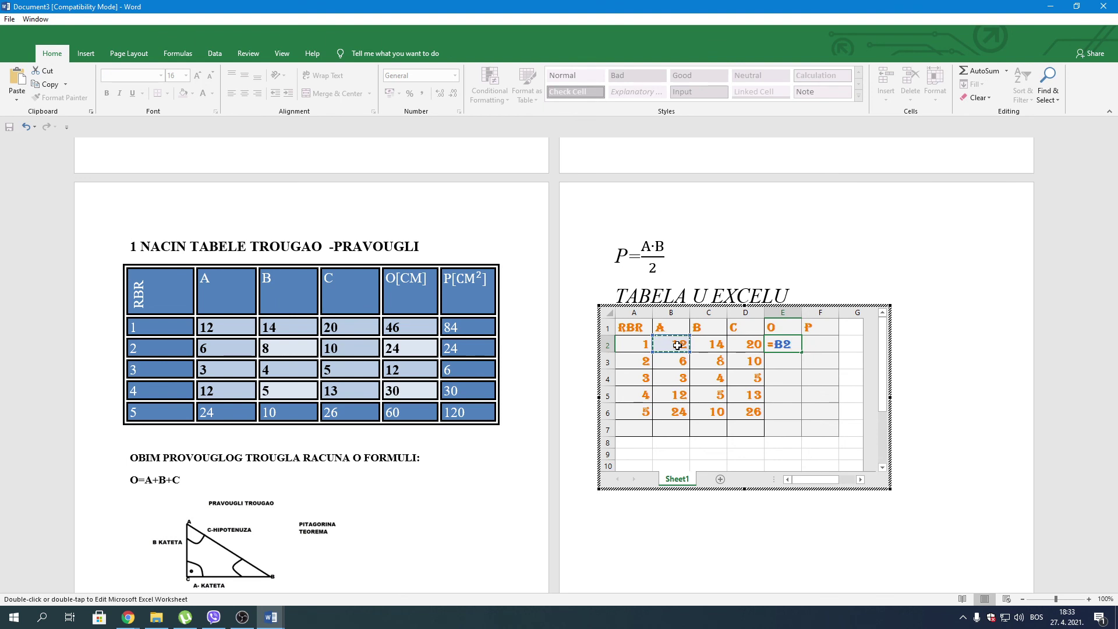
{"action": "type", "text": "+"}
{"action": "left_click", "coordinate": [708, 347]}
{"action": "type", "text": "+"}
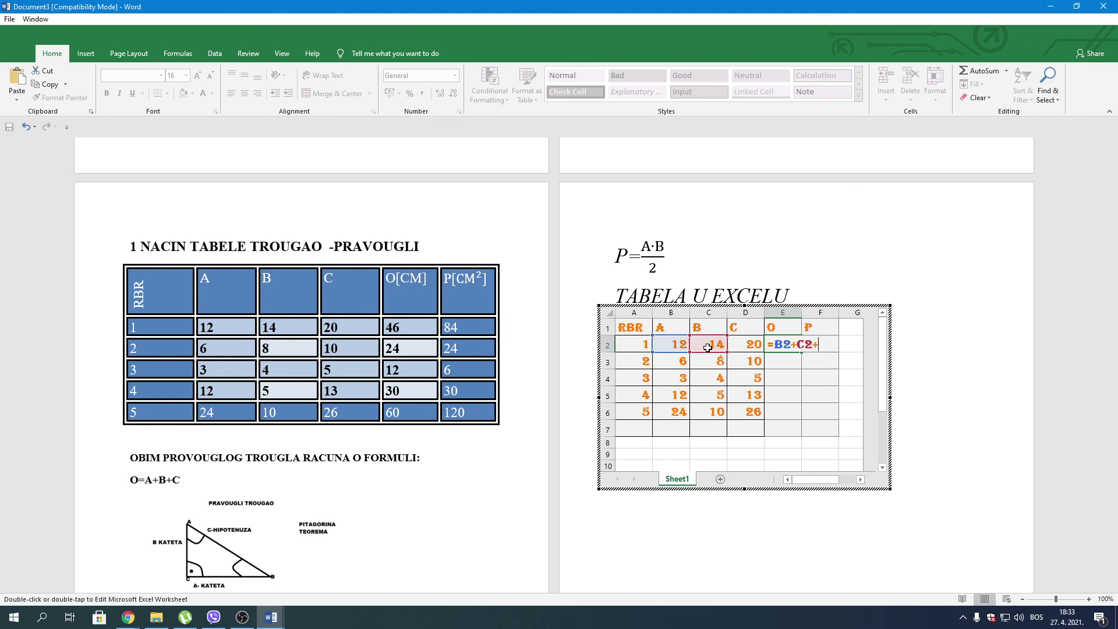
{"action": "left_click", "coordinate": [745, 346]}
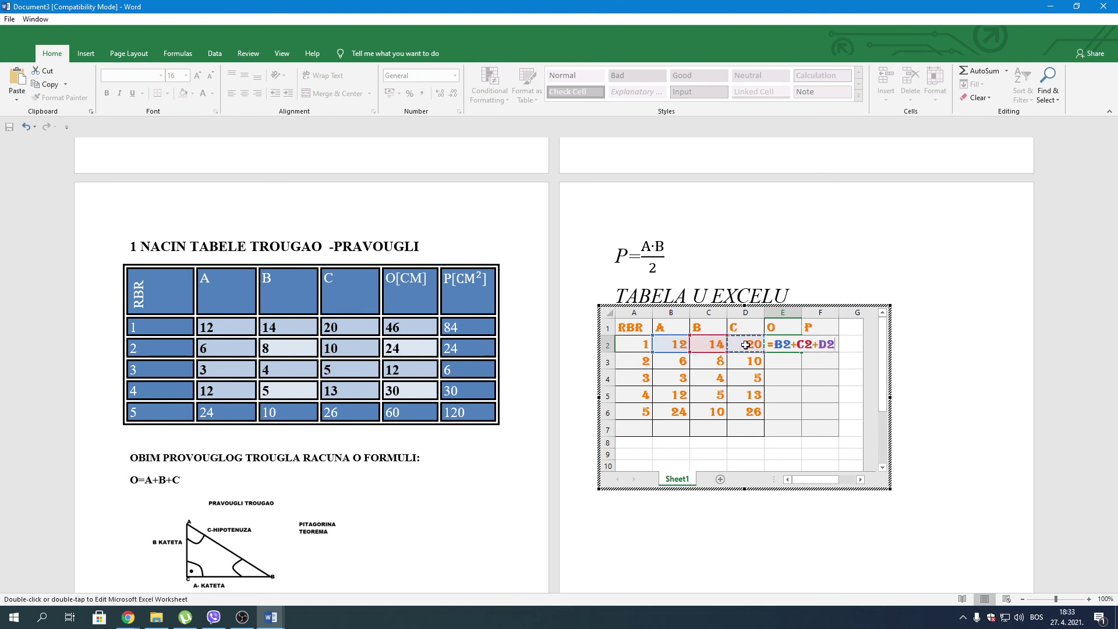
{"action": "key", "text": "Return"}
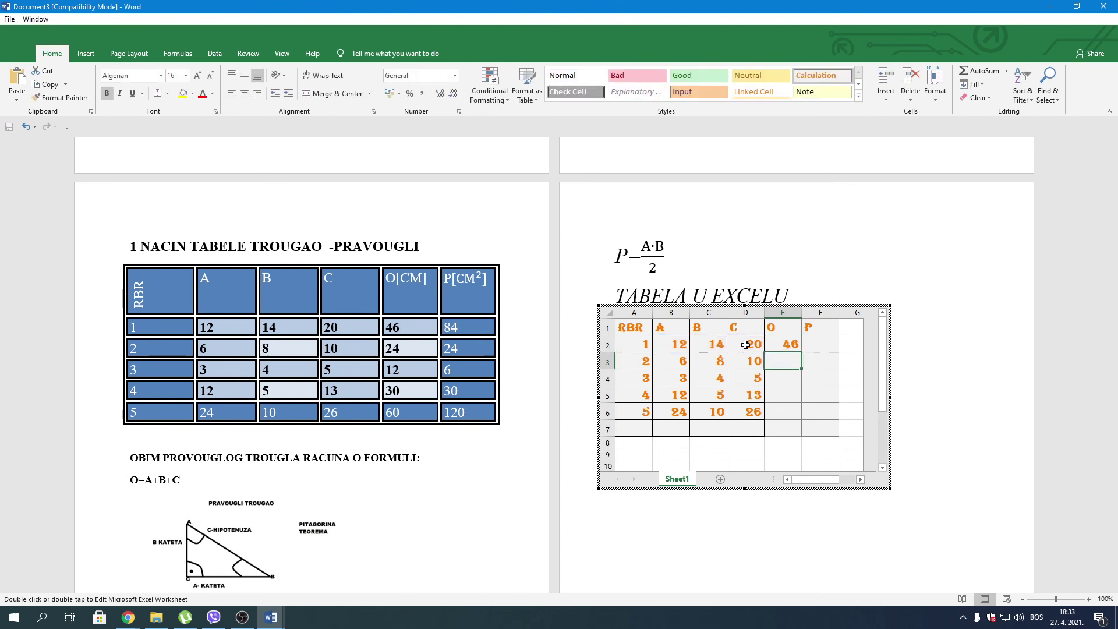
{"action": "left_click", "coordinate": [784, 345]}
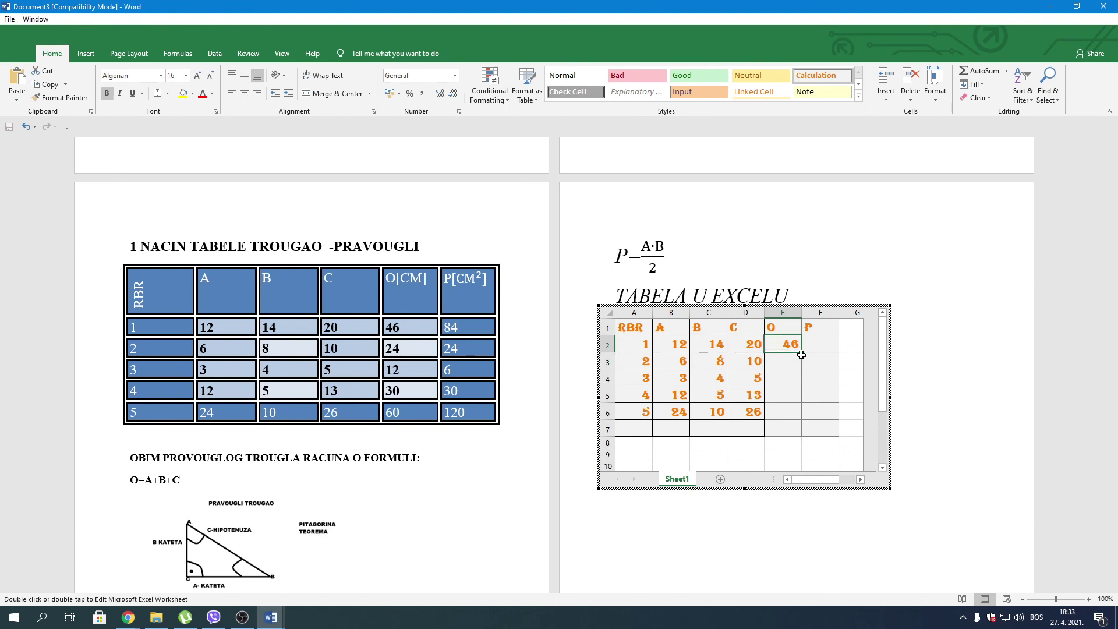
{"action": "left_click_drag", "start_coordinate": [802, 352], "coordinate": [804, 414]}
{"action": "left_click_drag", "start_coordinate": [801, 424], "coordinate": [800, 424]}
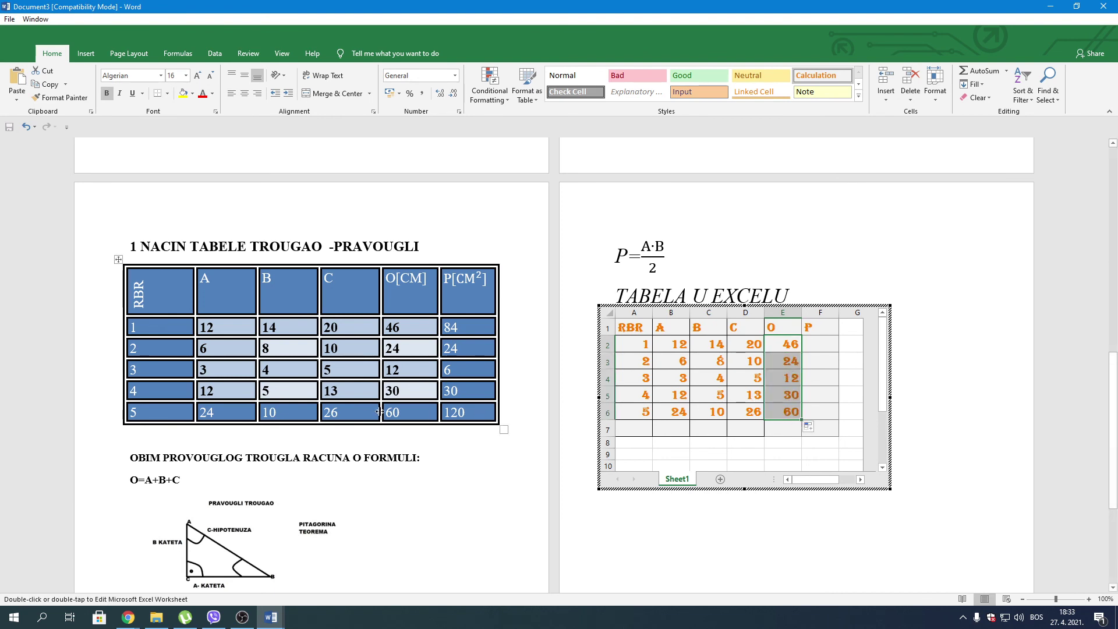
Enter the area formula =(B2*C2)/2 in cell F2
{"action": "left_click", "coordinate": [813, 346]}
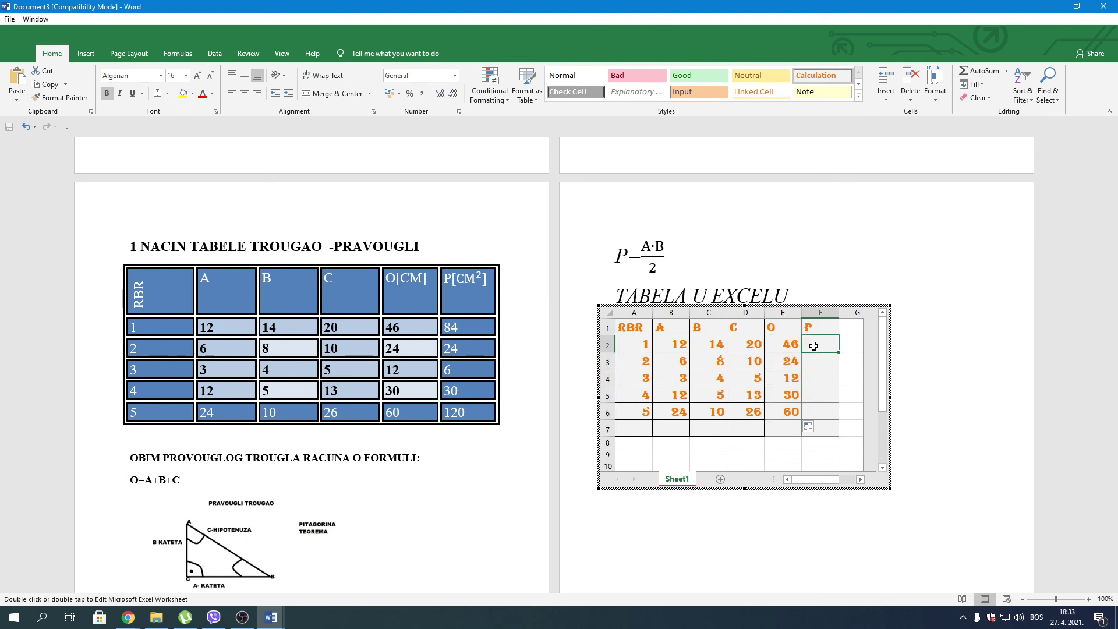
{"action": "type", "text": "="}
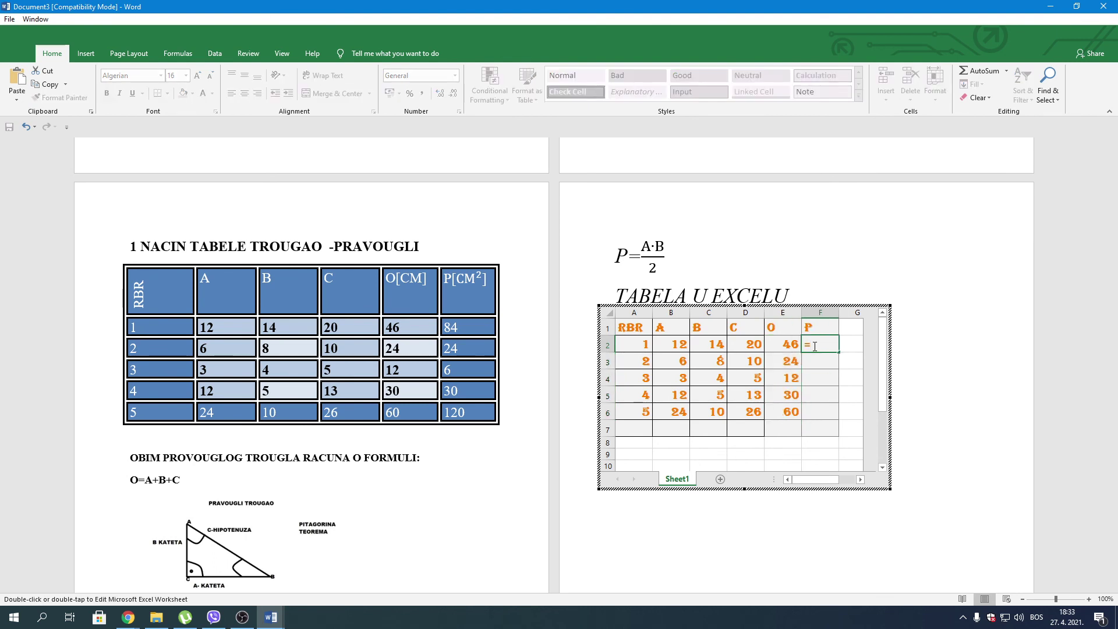
{"action": "left_click", "coordinate": [681, 347]}
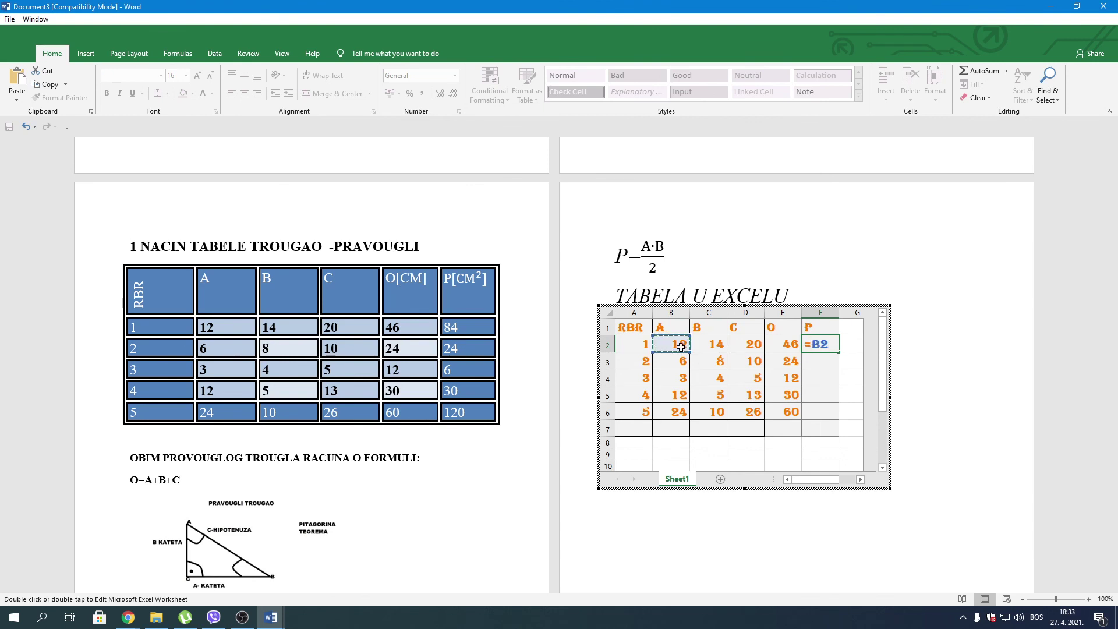
{"action": "key", "text": "BackSpace"}
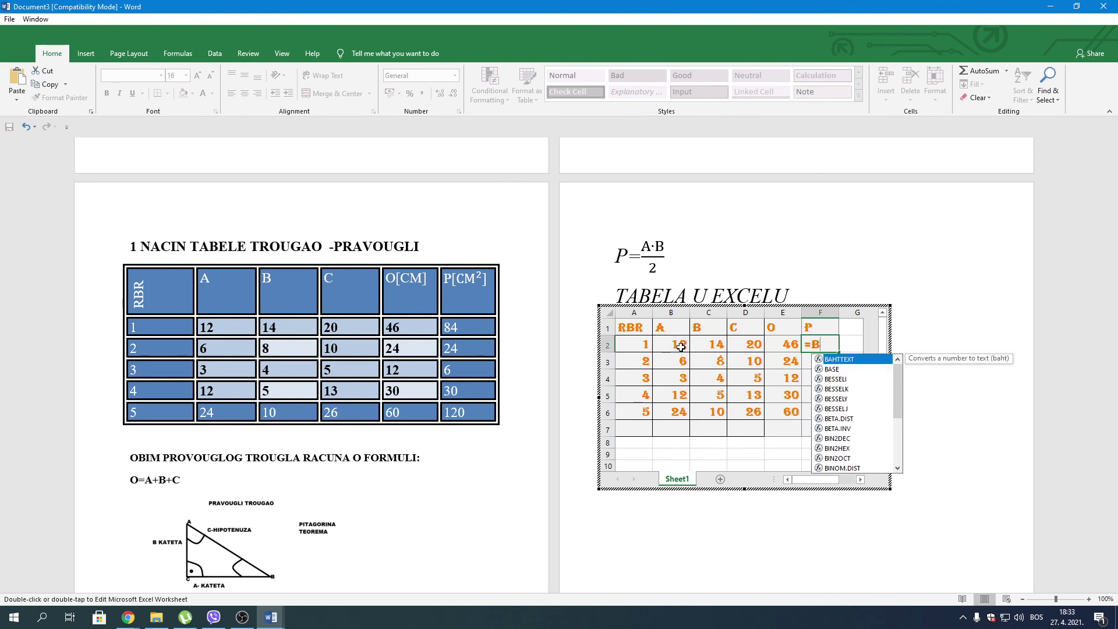
{"action": "key", "text": "BackSpace"}
{"action": "type", "text": "("}
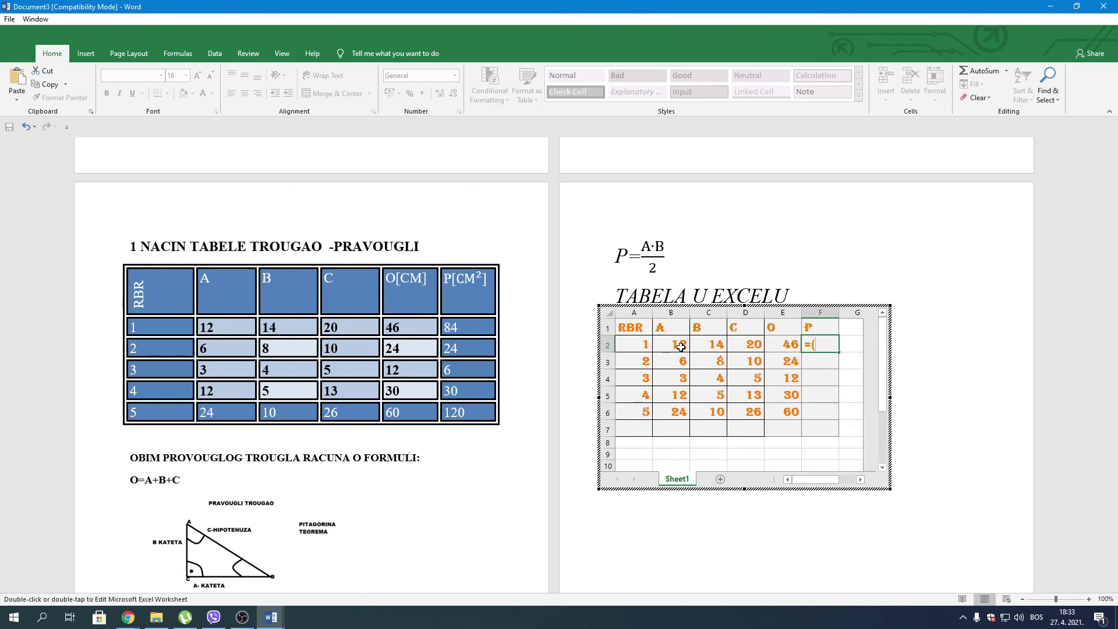
{"action": "left_click", "coordinate": [681, 347]}
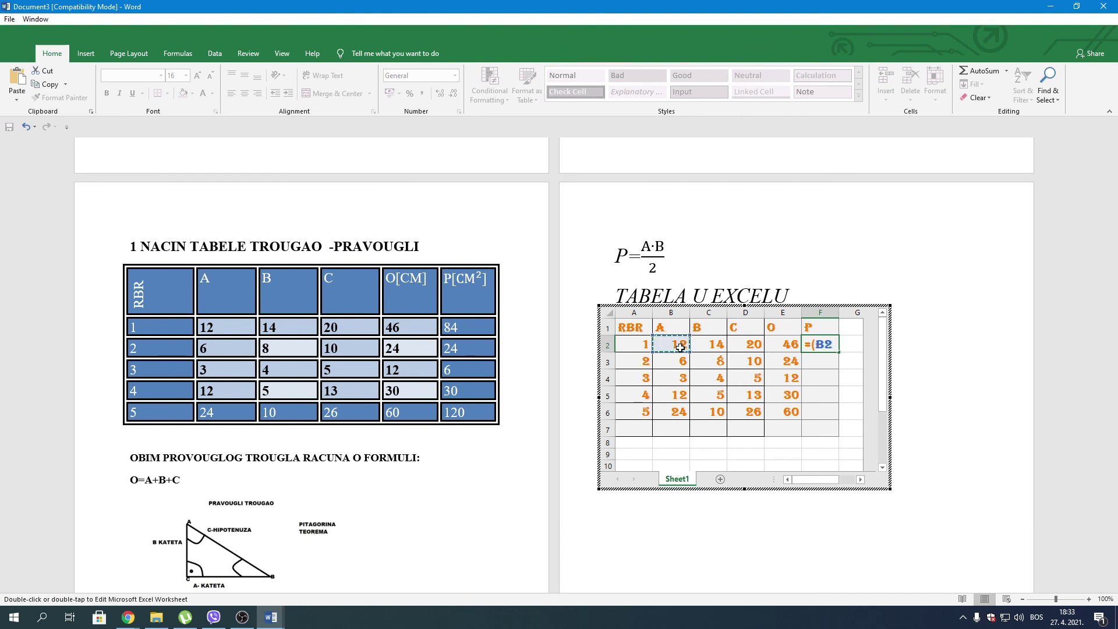
{"action": "type", "text": "*"}
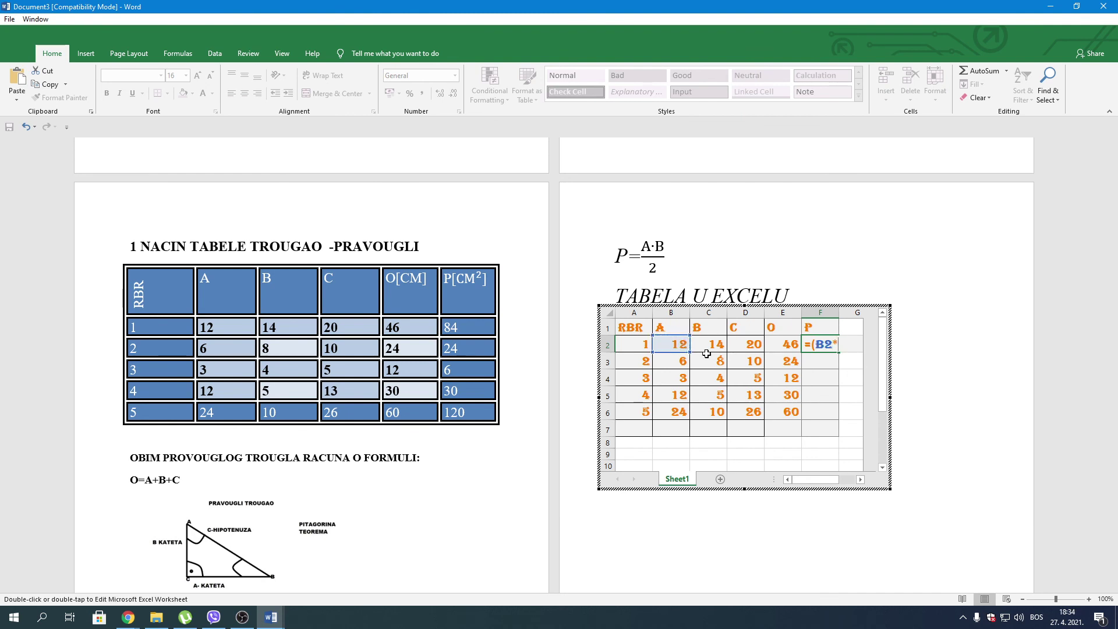
{"action": "left_click", "coordinate": [709, 347]}
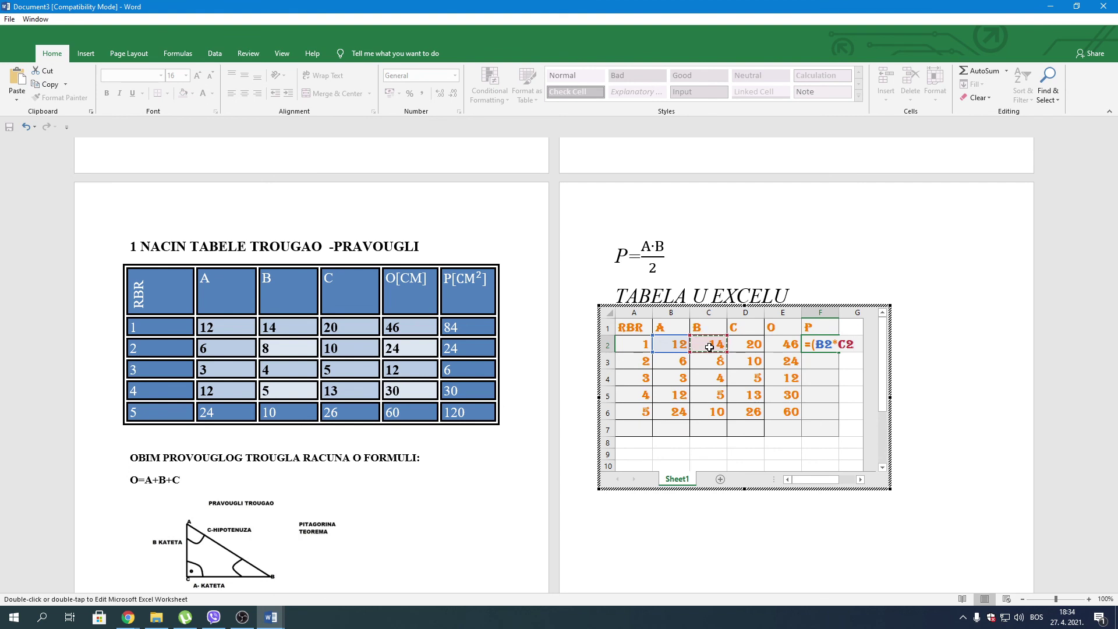
{"action": "type", "text": ")/"}
{"action": "type", "text": "2"}
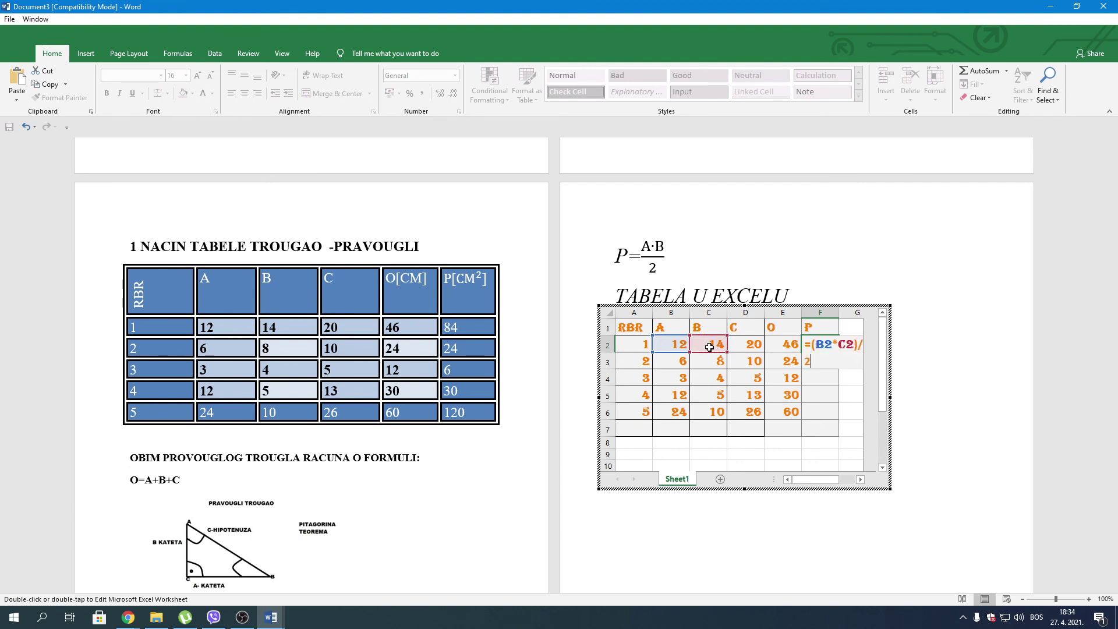
{"action": "key", "text": "Return"}
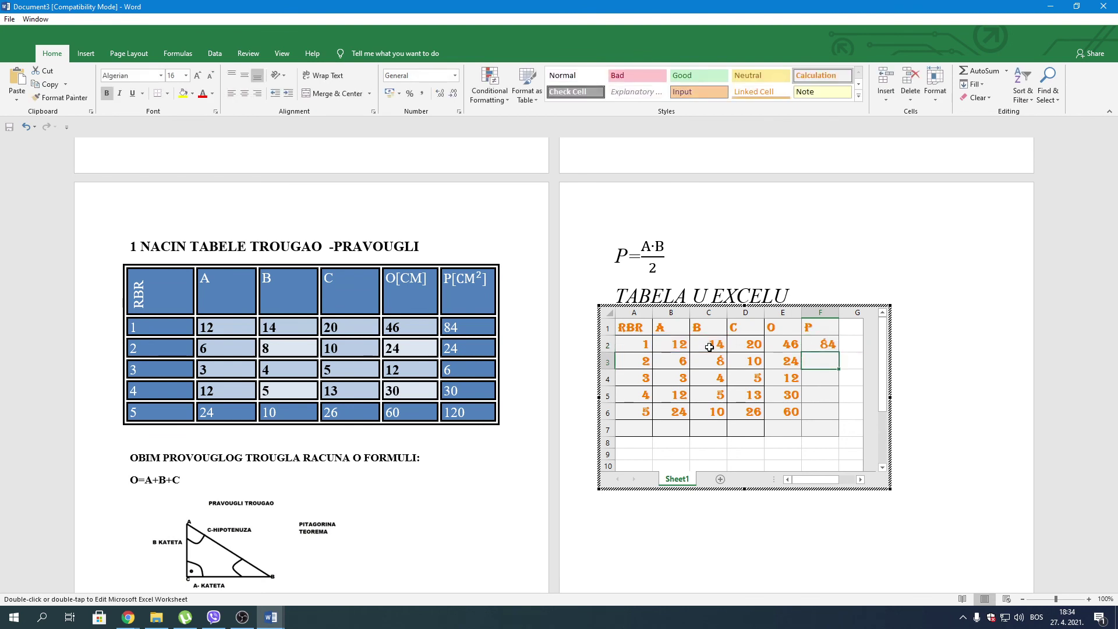
Fill the area formula down to F6 (84, 24, 6, 30, 120) and return to the page
{"action": "left_click", "coordinate": [823, 343]}
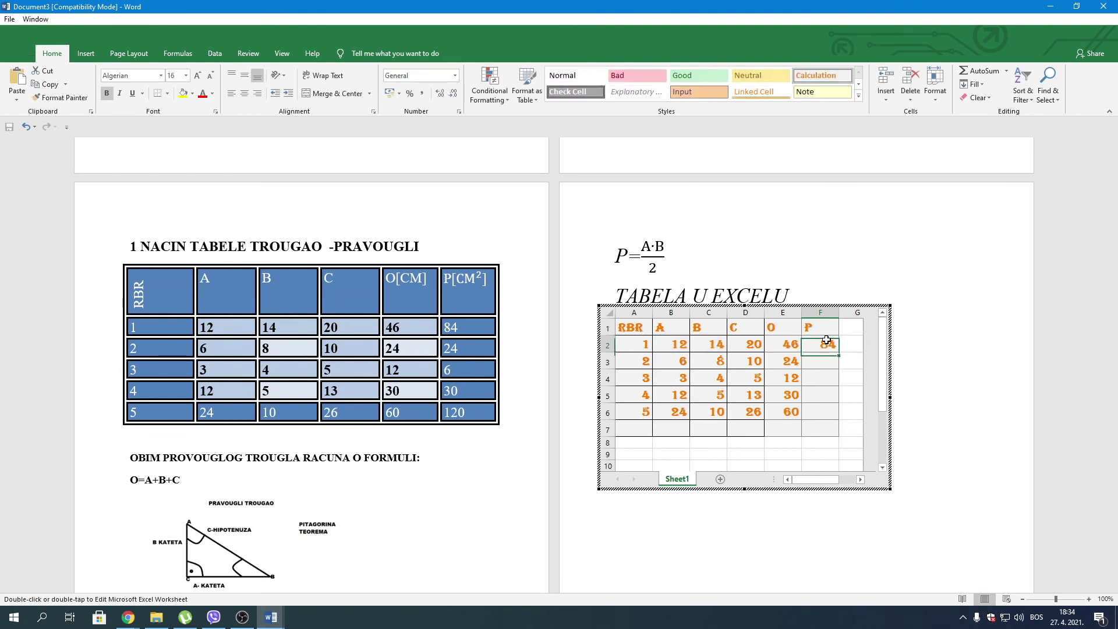
{"action": "left_click_drag", "start_coordinate": [837, 352], "coordinate": [838, 419]}
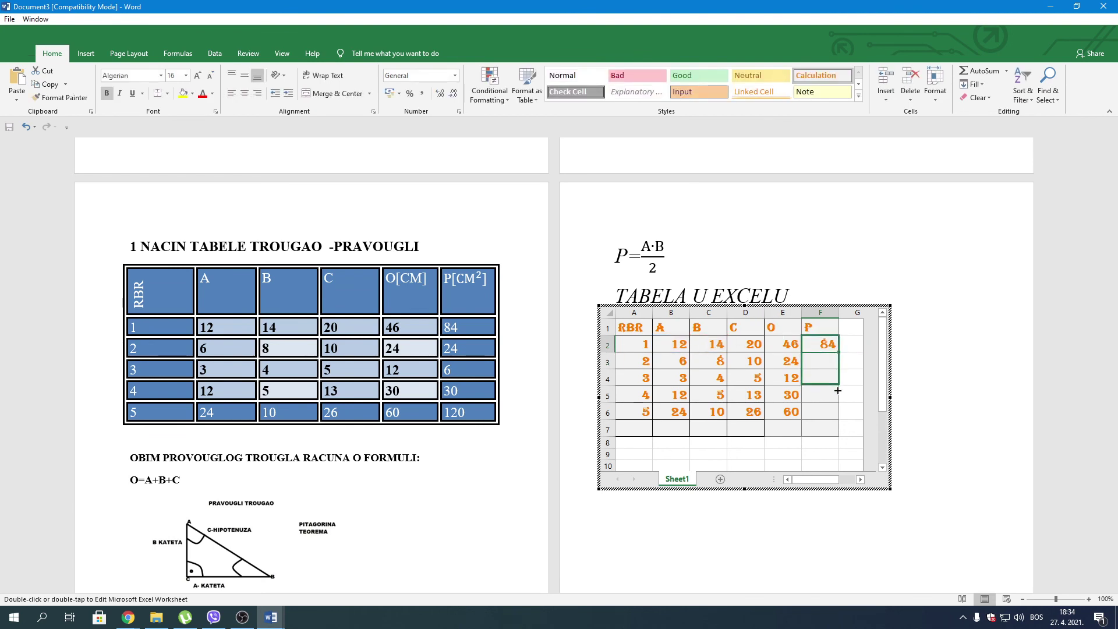
{"action": "left_click", "coordinate": [971, 361]}
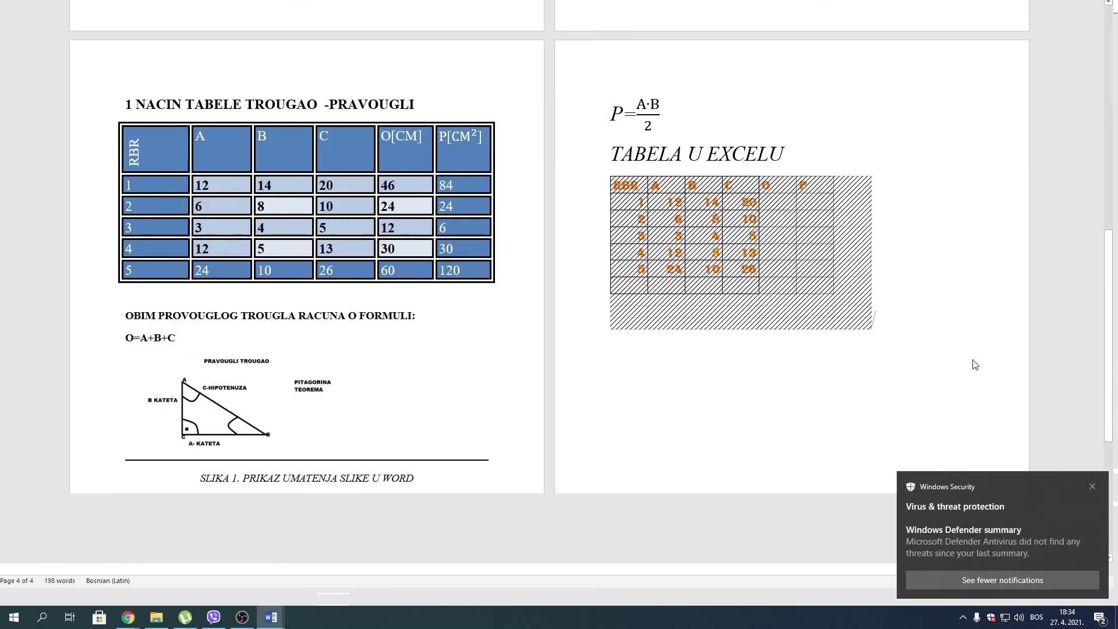
{"action": "left_click", "coordinate": [1092, 485]}
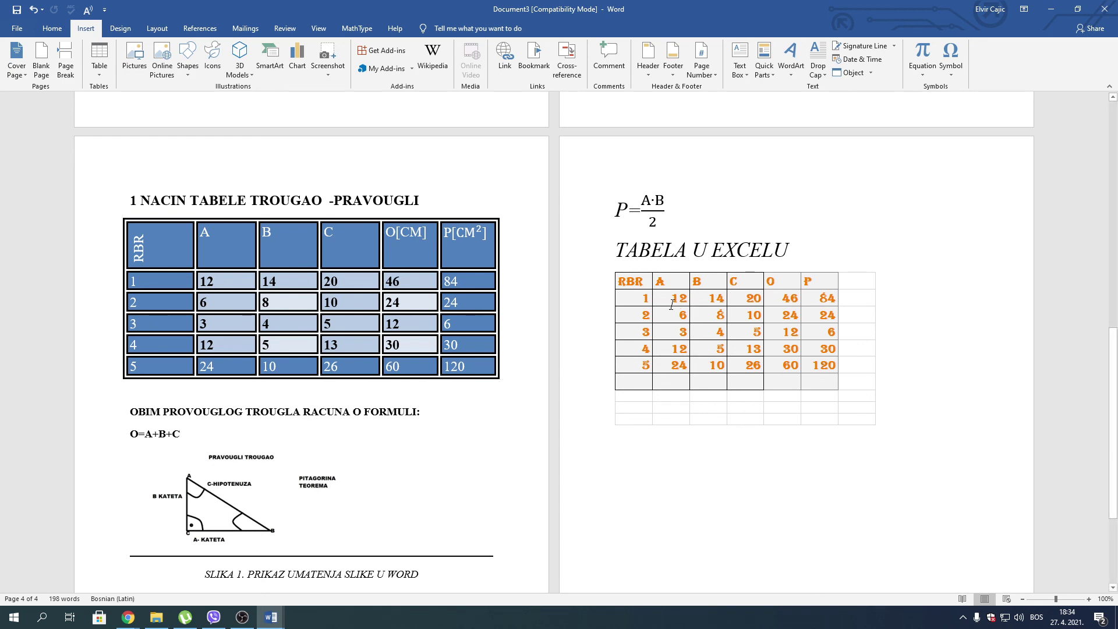
Shorten the embedded worksheet frame to hide the empty rows below the table
{"action": "left_click", "coordinate": [793, 328]}
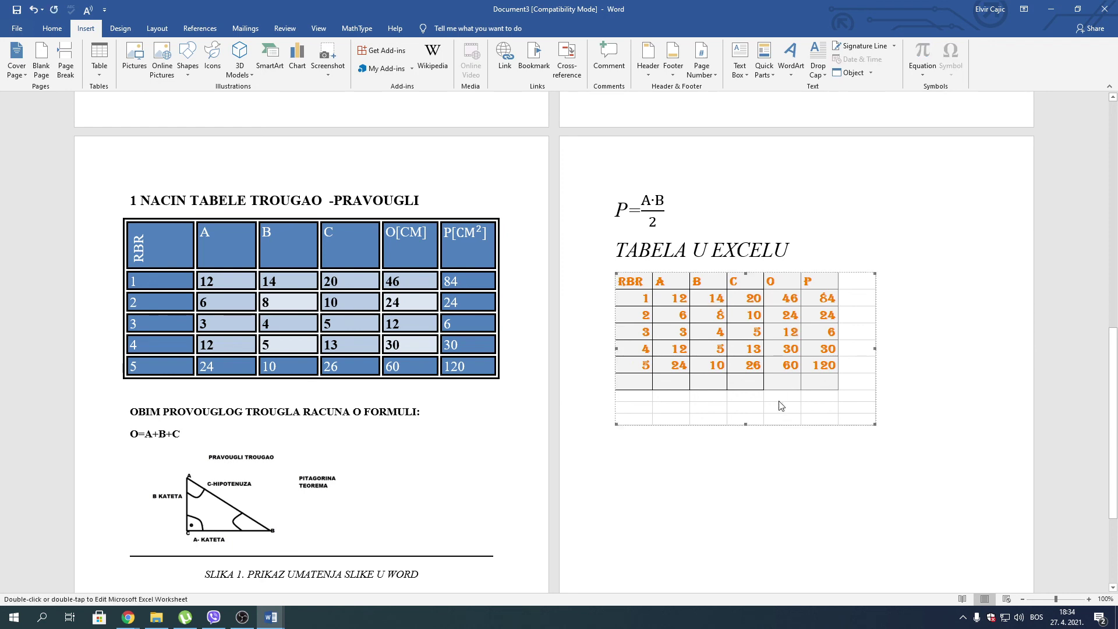
{"action": "right_click", "coordinate": [746, 348]}
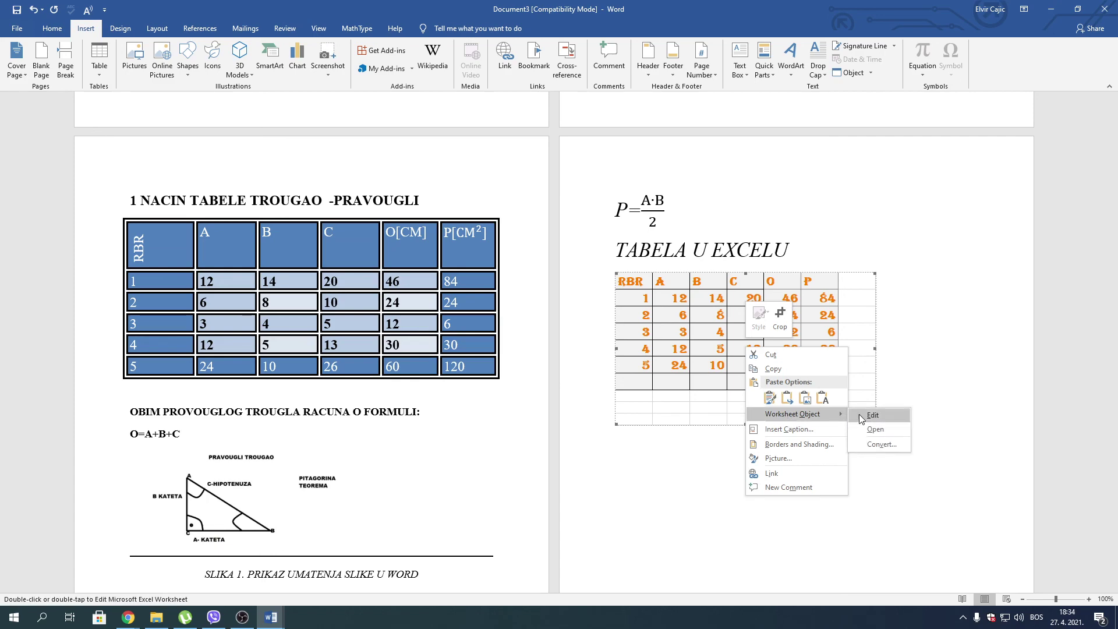
{"action": "left_click", "coordinate": [880, 417]}
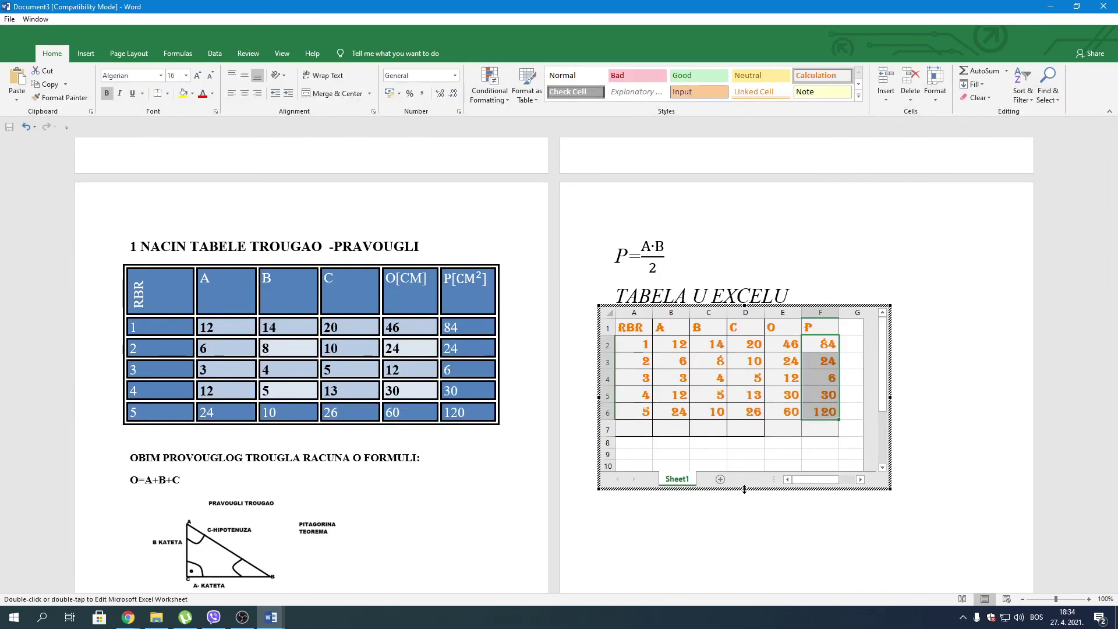
{"action": "left_click_drag", "start_coordinate": [744, 489], "coordinate": [744, 436]}
{"action": "left_click", "coordinate": [885, 368]}
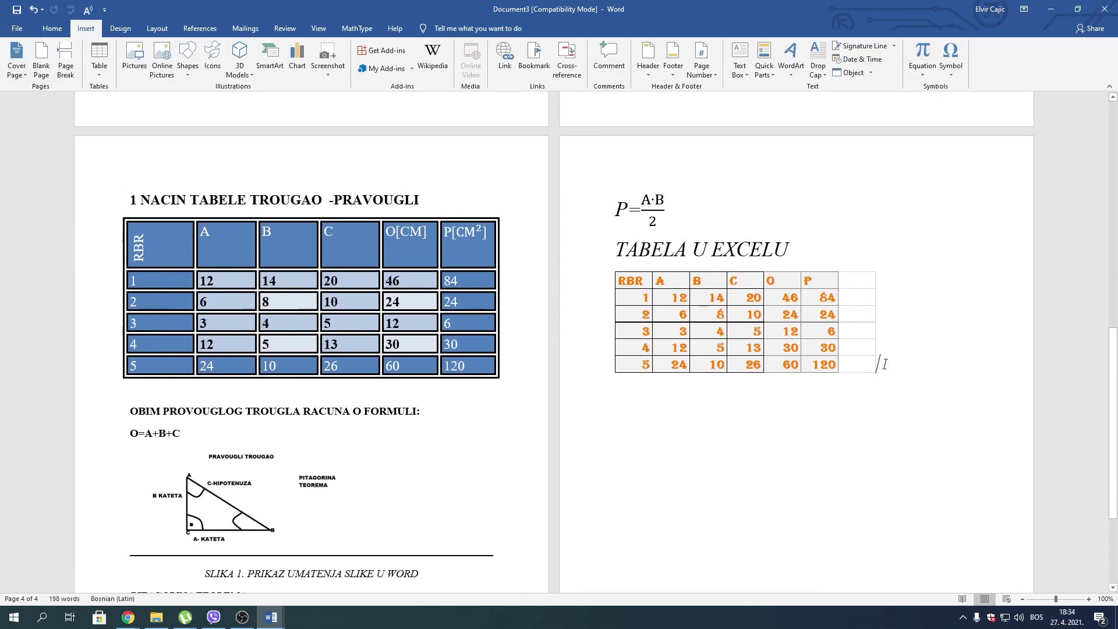
Crop the worksheet frame so it ends after column F
{"action": "left_click", "coordinate": [855, 317]}
{"action": "right_click", "coordinate": [849, 324]}
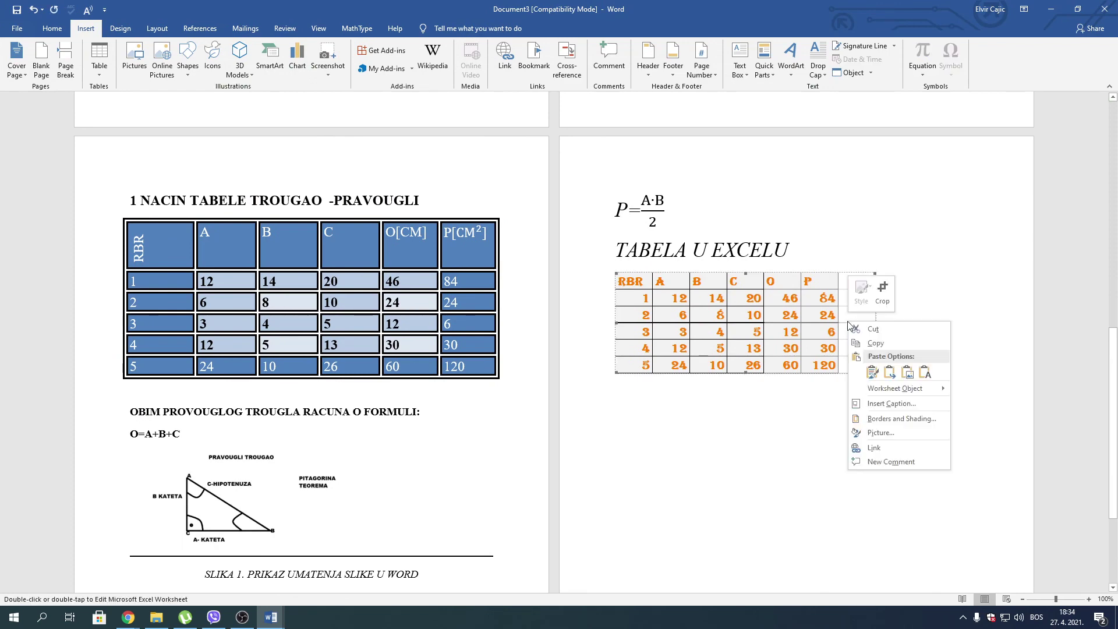
{"action": "mouse_move", "coordinate": [894, 388]}
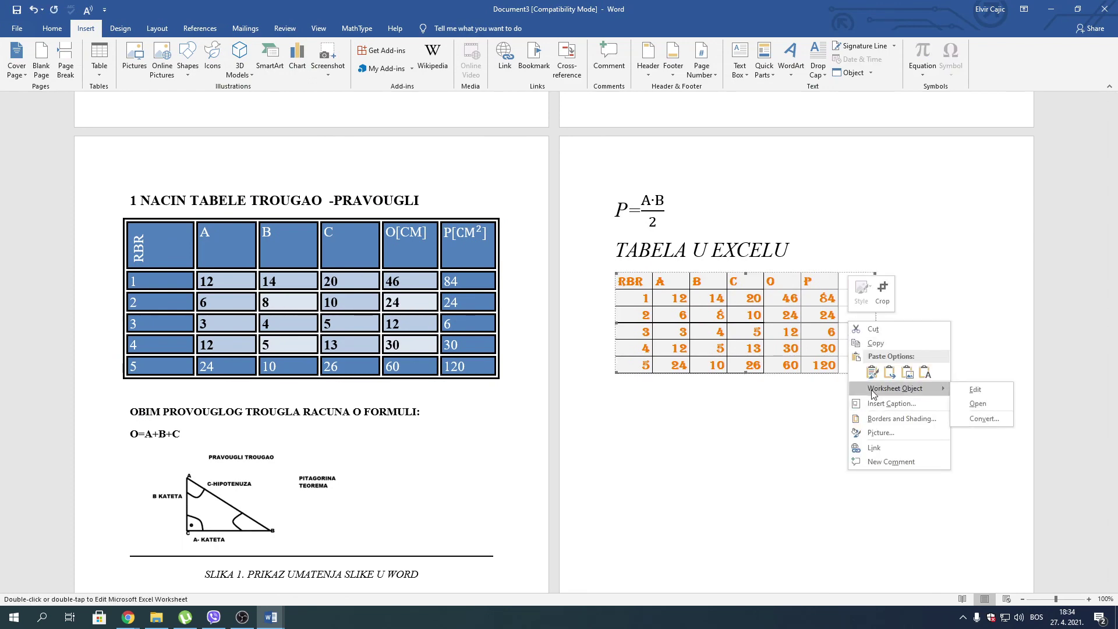
{"action": "left_click", "coordinate": [973, 389]}
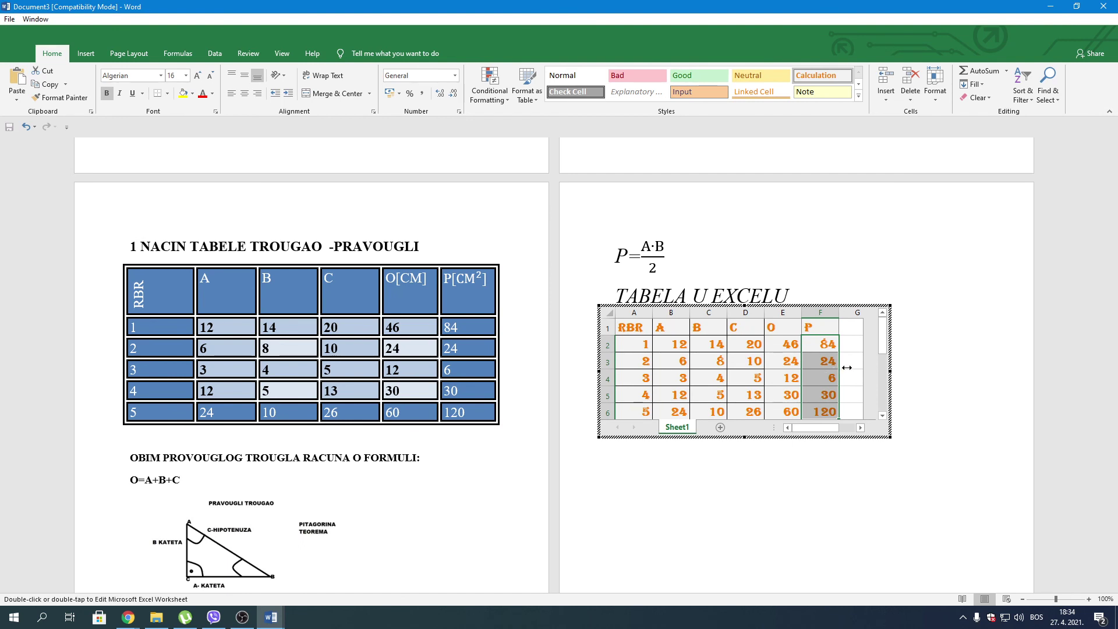
{"action": "left_click_drag", "start_coordinate": [844, 367], "coordinate": [839, 367]}
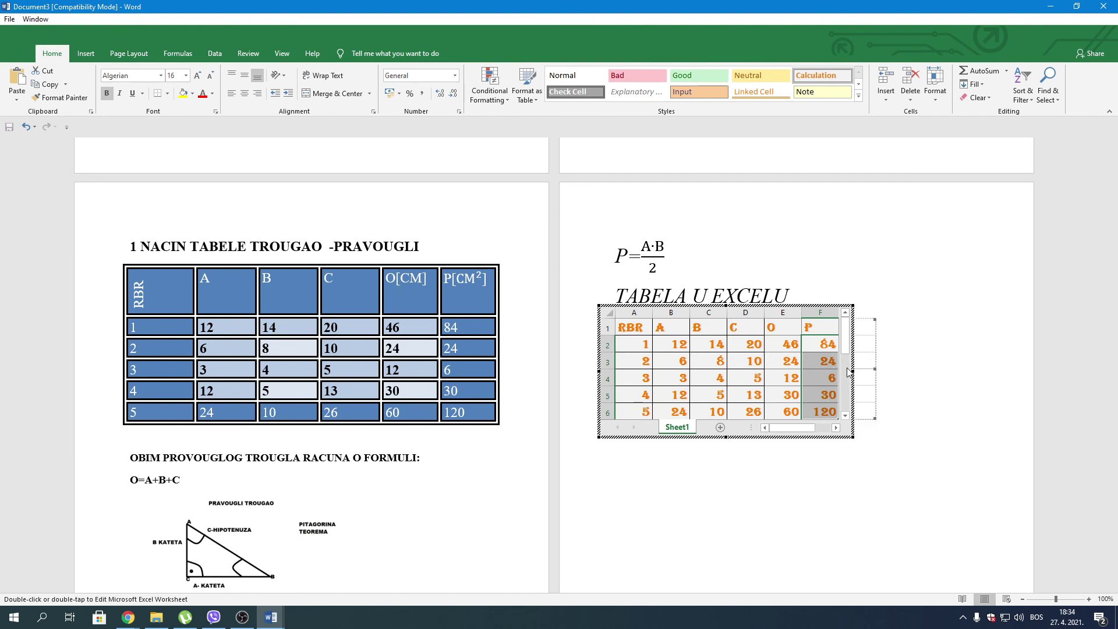
{"action": "left_click", "coordinate": [924, 387]}
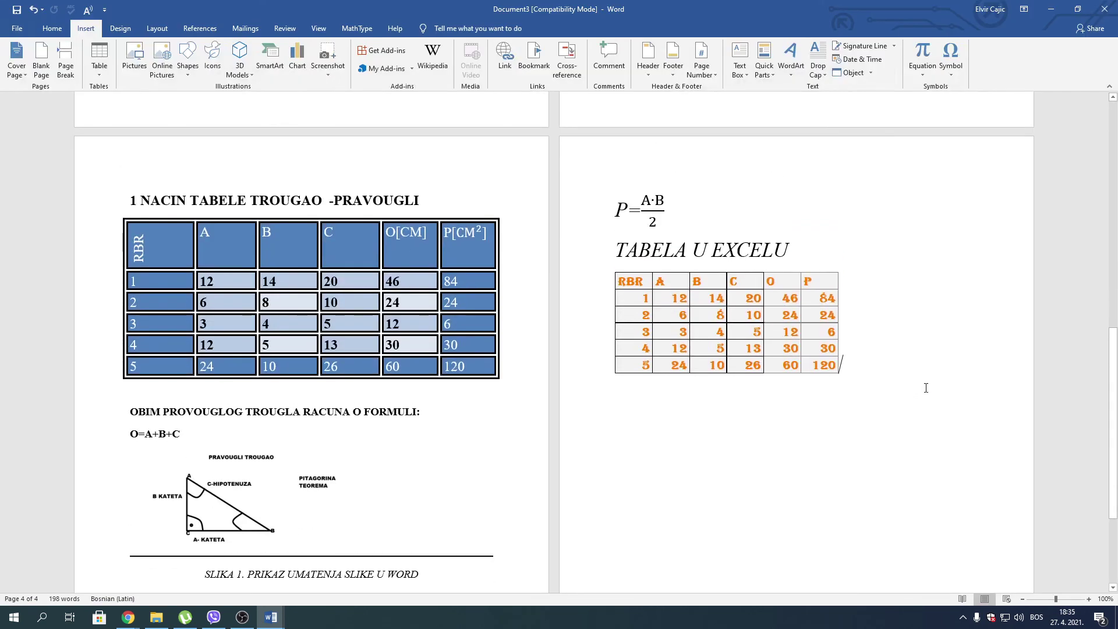
Centre the embedded Excel table on the page
{"action": "left_click", "coordinate": [781, 338]}
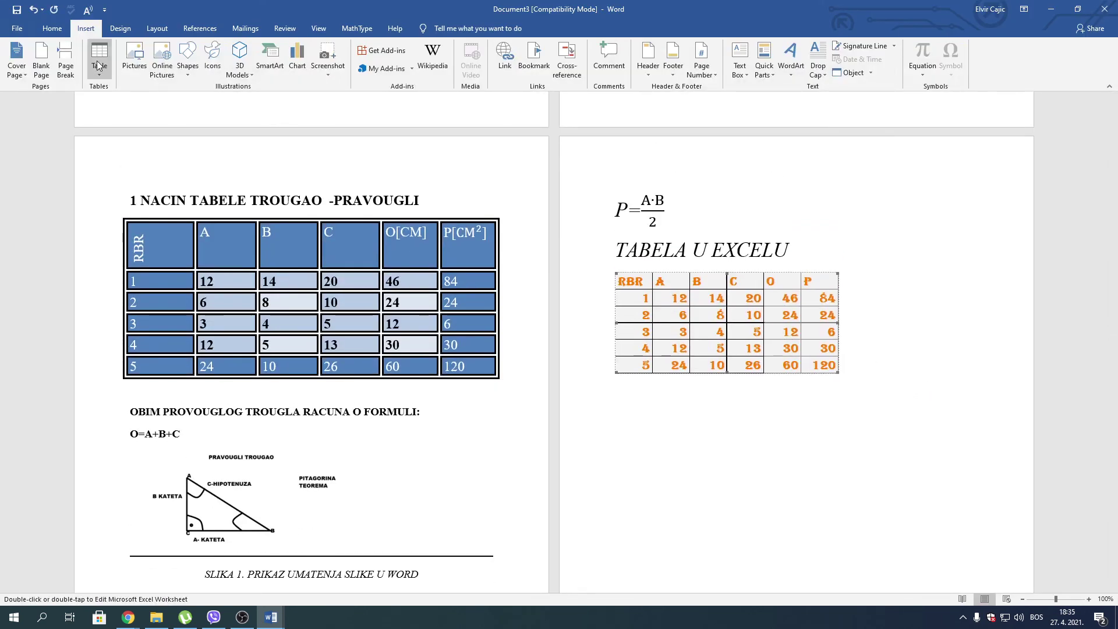
{"action": "left_click", "coordinate": [50, 31]}
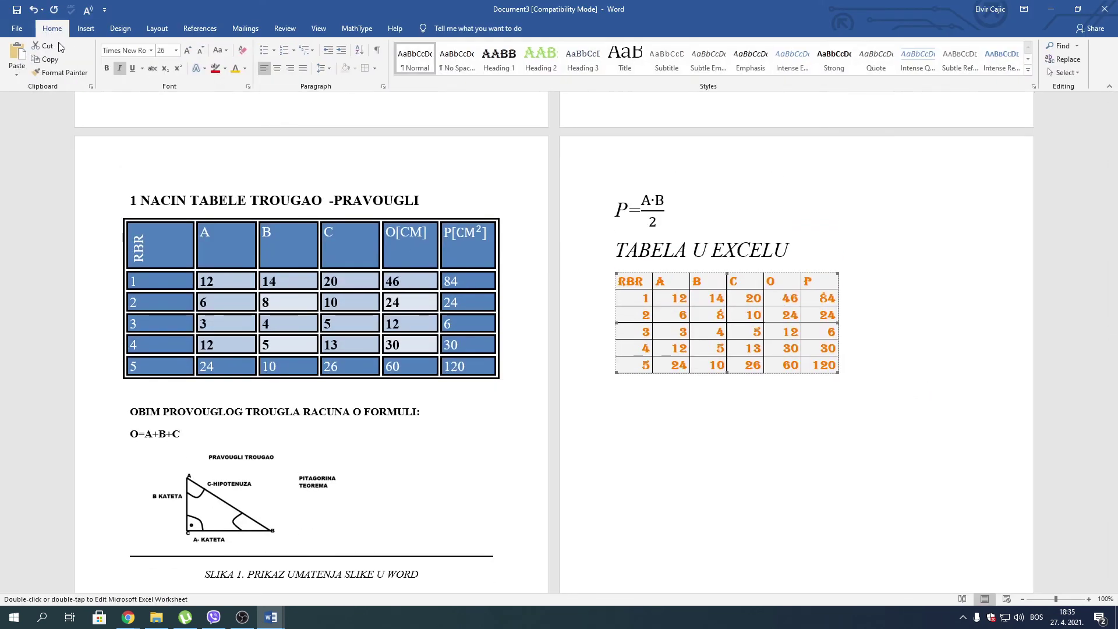
{"action": "left_click", "coordinate": [276, 69]}
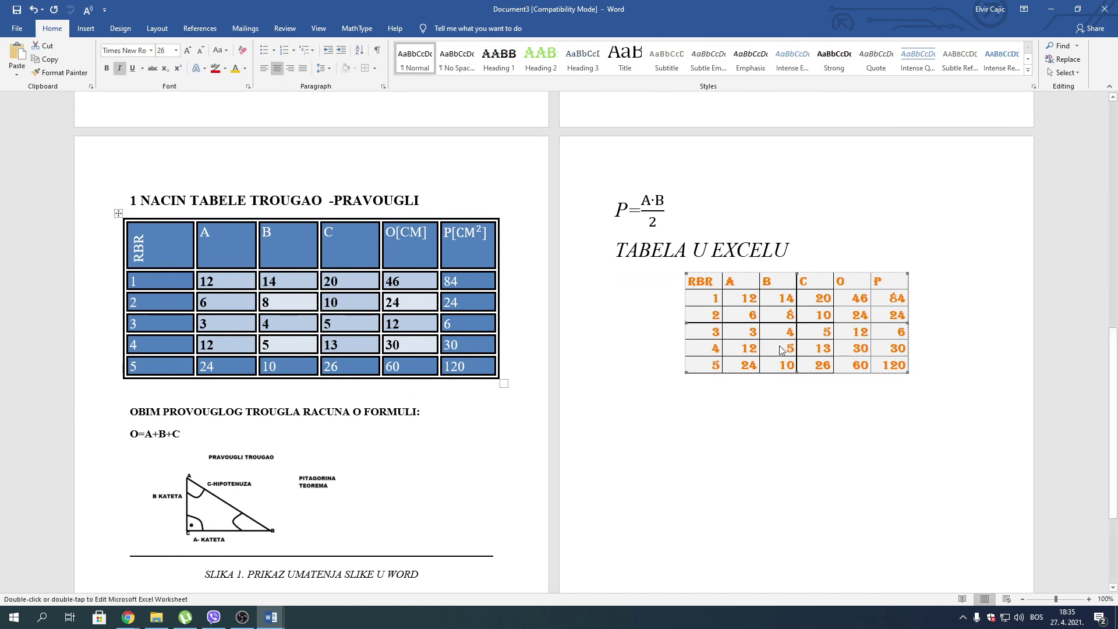
{"action": "left_click", "coordinate": [839, 252]}
Add the captions 'TABELA 1.' under the PRAVOUGLI heading and 'TABELA 2' under TABELA U EXCELU
{"action": "scroll", "coordinate": [253, 262], "scroll_direction": "down", "scroll_amount": 1}
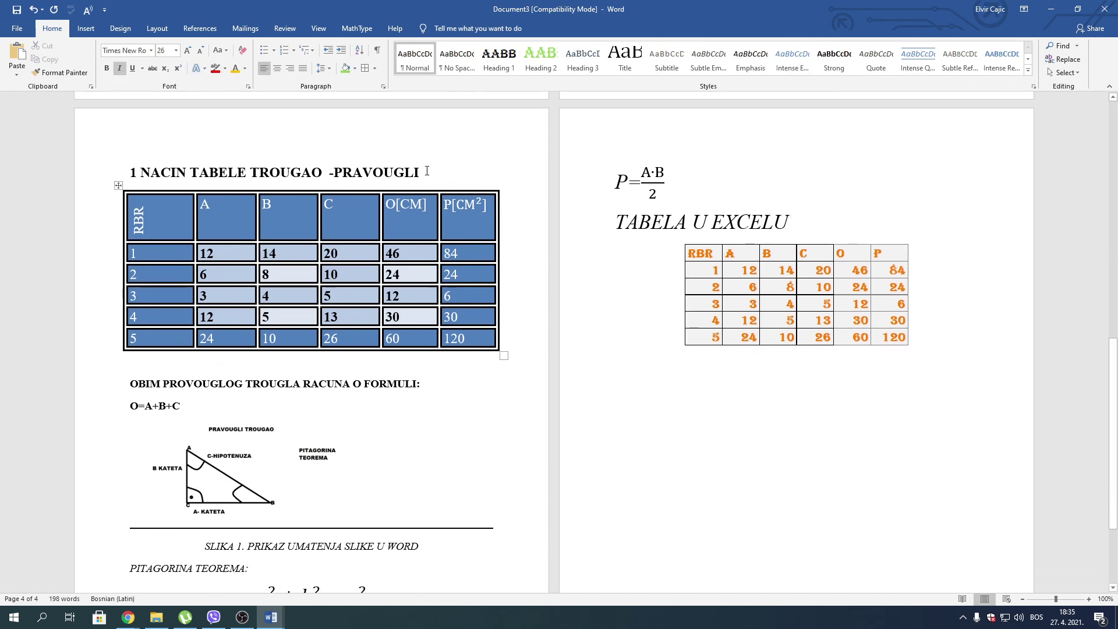
{"action": "left_click", "coordinate": [428, 171]}
{"action": "key", "text": "Return"}
{"action": "type", "text": "T"}
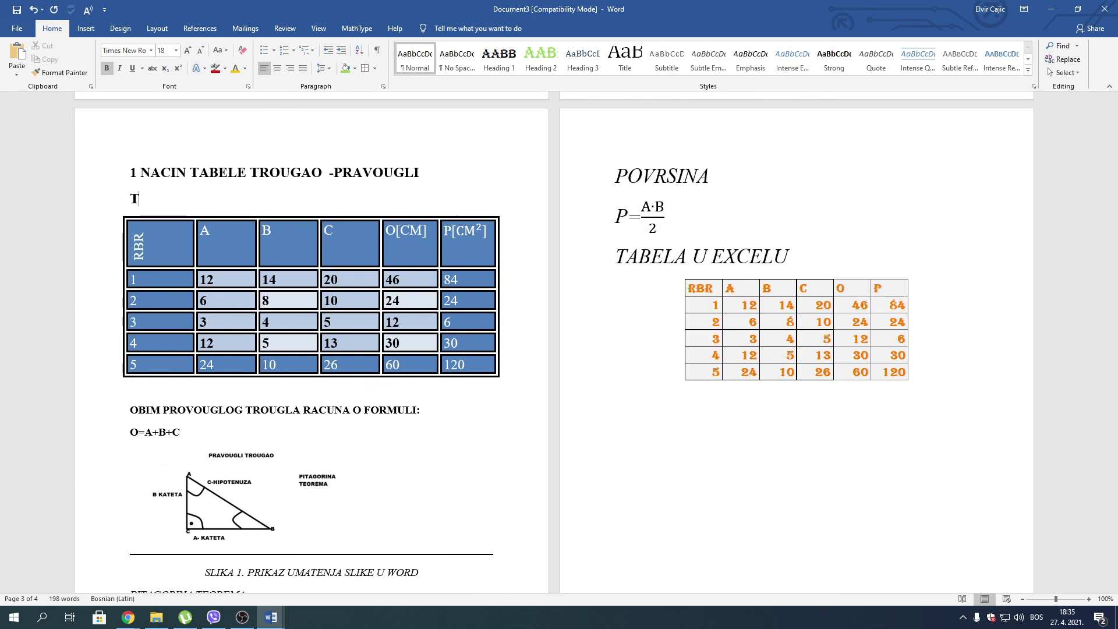
{"action": "type", "text": "ABELA "}
{"action": "type", "text": "1"}
{"action": "type", "text": "."}
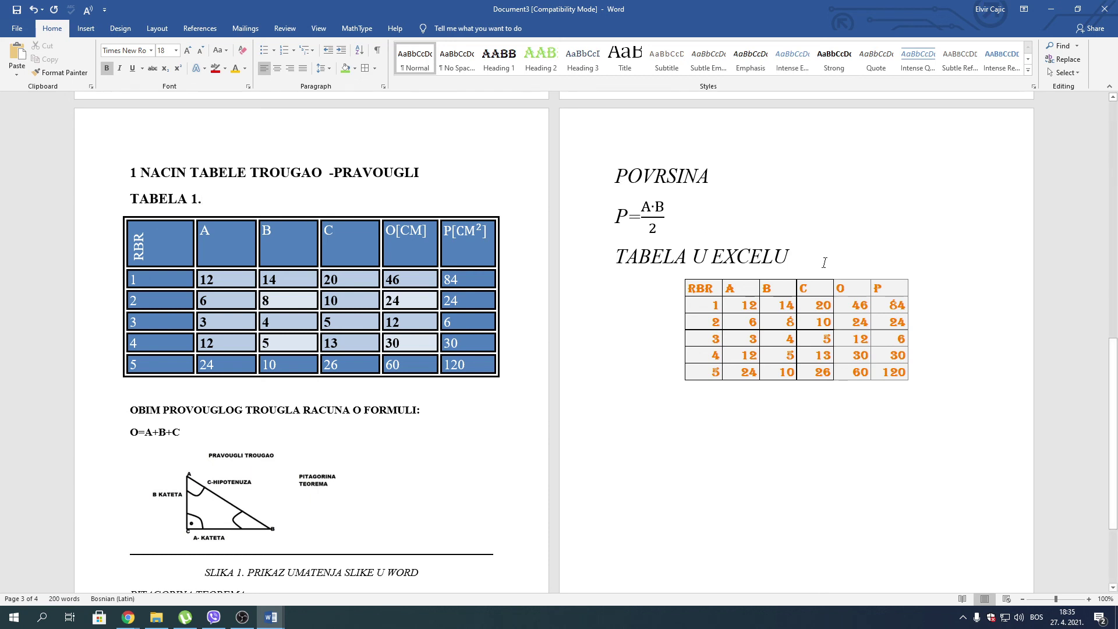
{"action": "left_click", "coordinate": [824, 262]}
{"action": "key", "text": "Return"}
{"action": "type", "text": "T"}
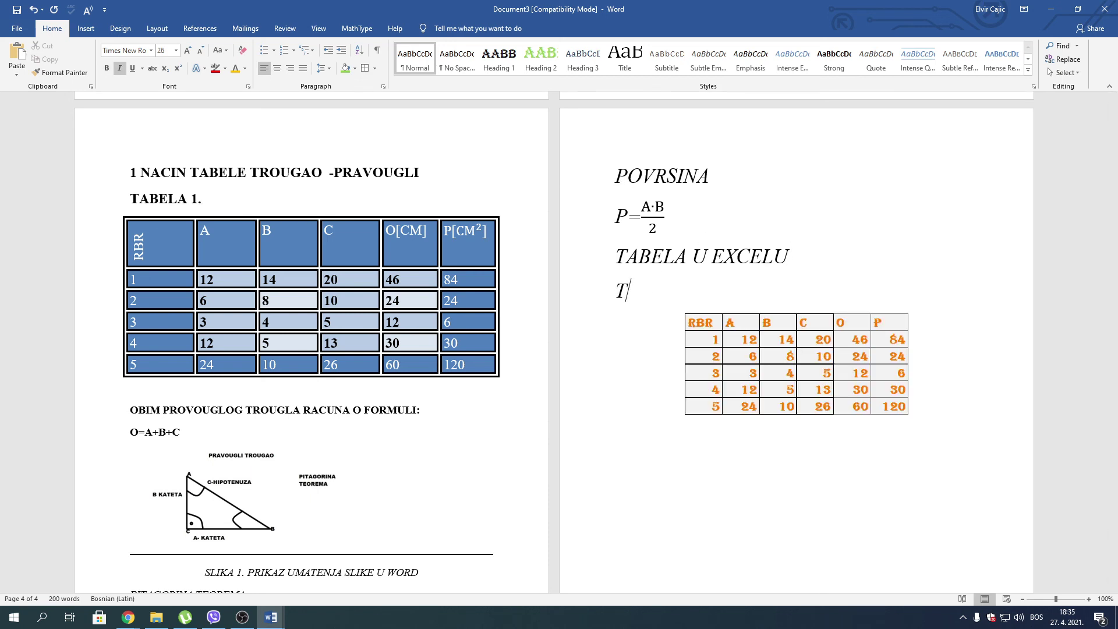
{"action": "type", "text": "ABELA 2"}
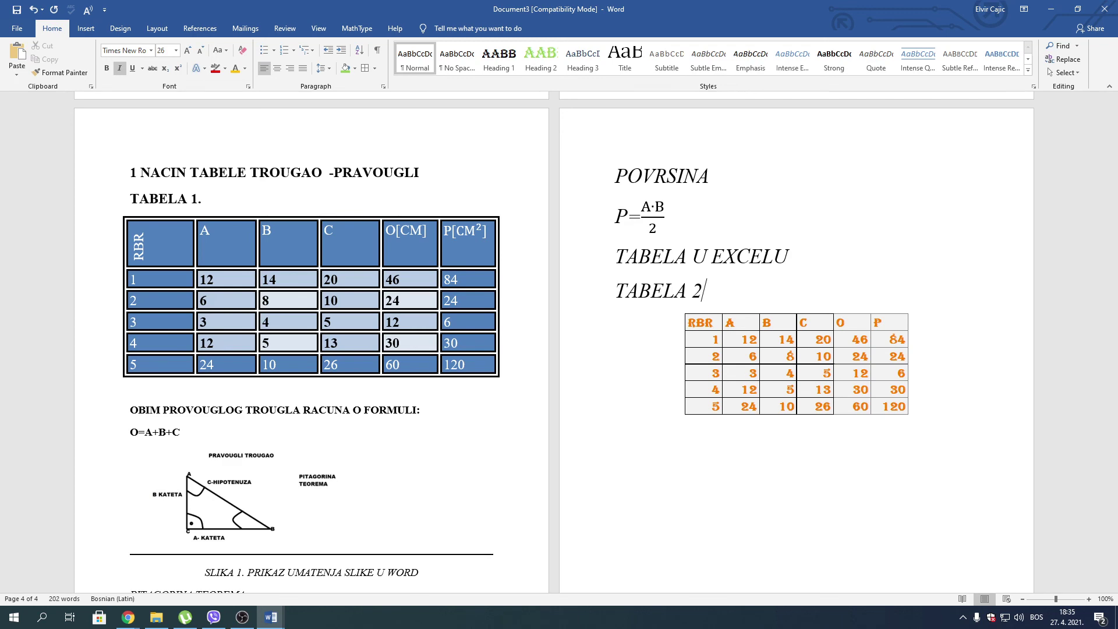
{"action": "scroll", "coordinate": [818, 386], "scroll_direction": "down", "scroll_amount": 3}
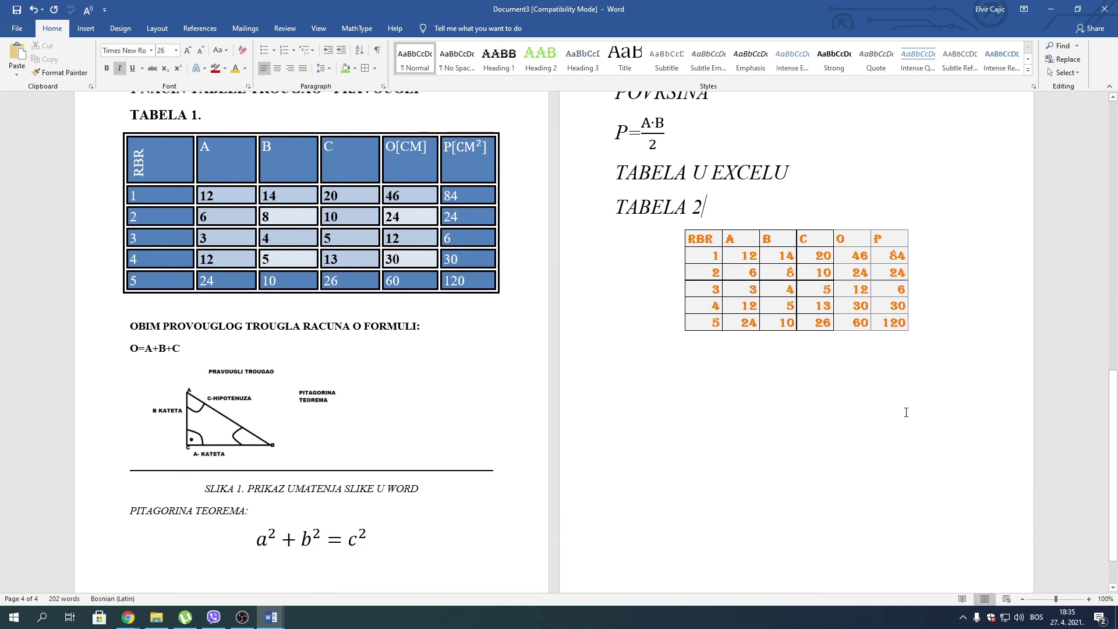
{"action": "scroll", "coordinate": [167, 167], "scroll_direction": "up", "scroll_amount": 6}
{"action": "scroll", "coordinate": [167, 168], "scroll_direction": "down", "scroll_amount": 3}
{"action": "scroll", "coordinate": [175, 204], "scroll_direction": "down", "scroll_amount": 4}
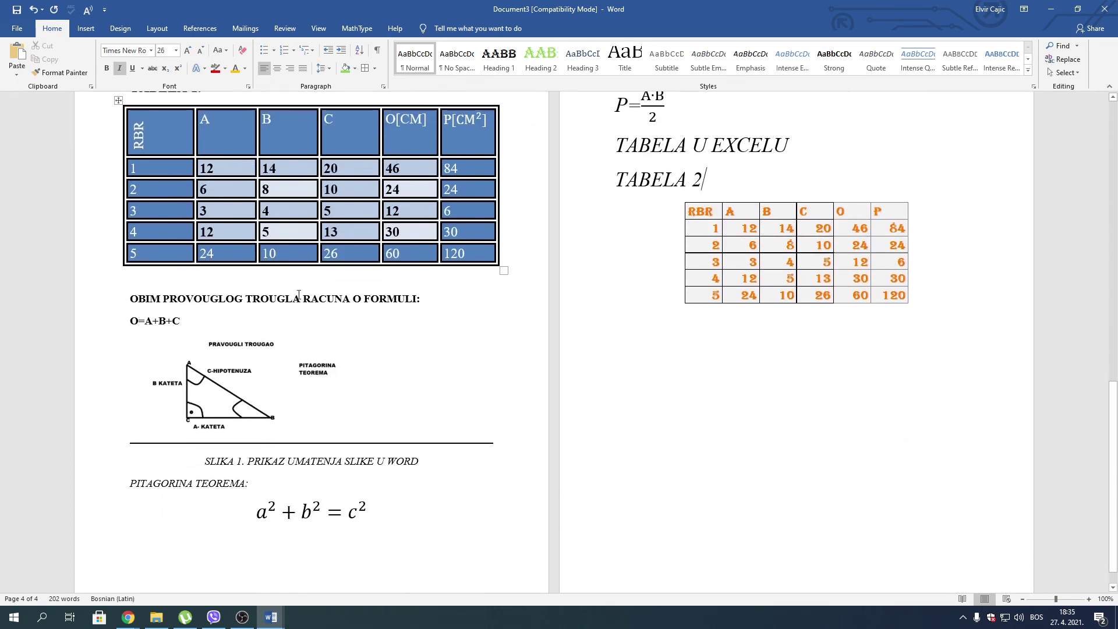
{"action": "scroll", "coordinate": [204, 262], "scroll_direction": "down", "scroll_amount": 2}
{"action": "scroll", "coordinate": [245, 313], "scroll_direction": "up", "scroll_amount": 4}
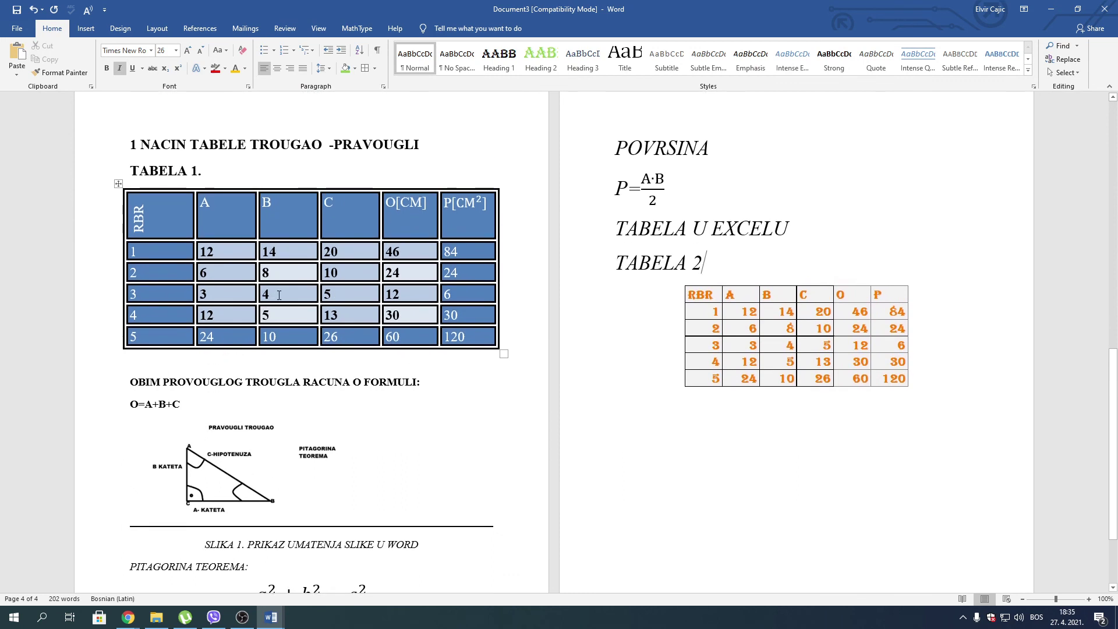
{"action": "left_click", "coordinate": [923, 408]}
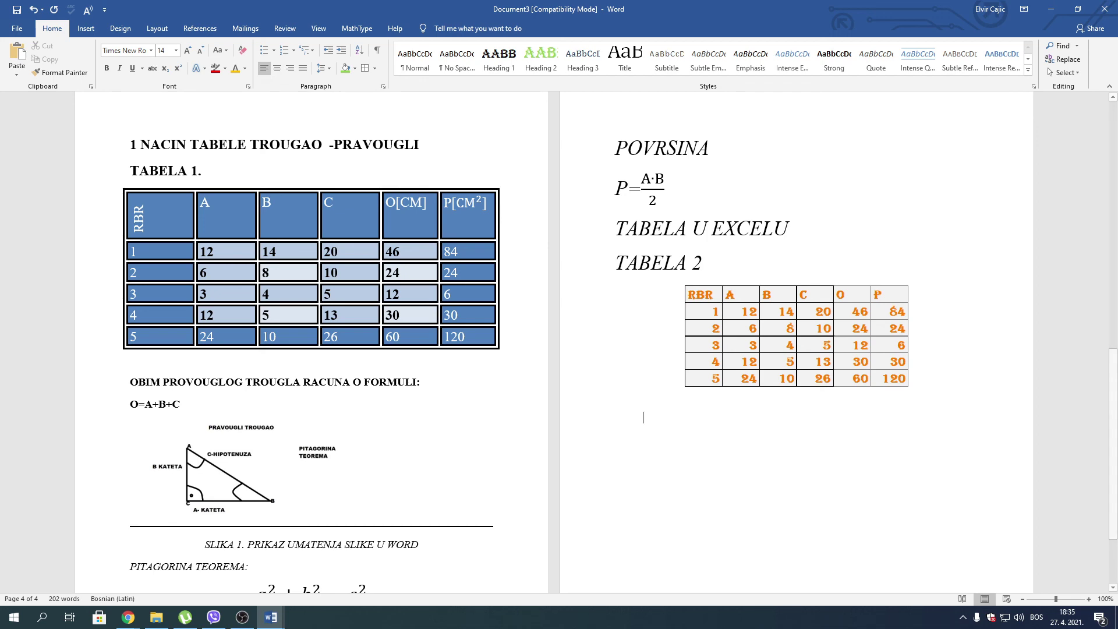
{"action": "scroll", "coordinate": [923, 407], "scroll_direction": "up", "scroll_amount": 1}
{"action": "scroll", "coordinate": [923, 406], "scroll_direction": "up", "scroll_amount": 5}
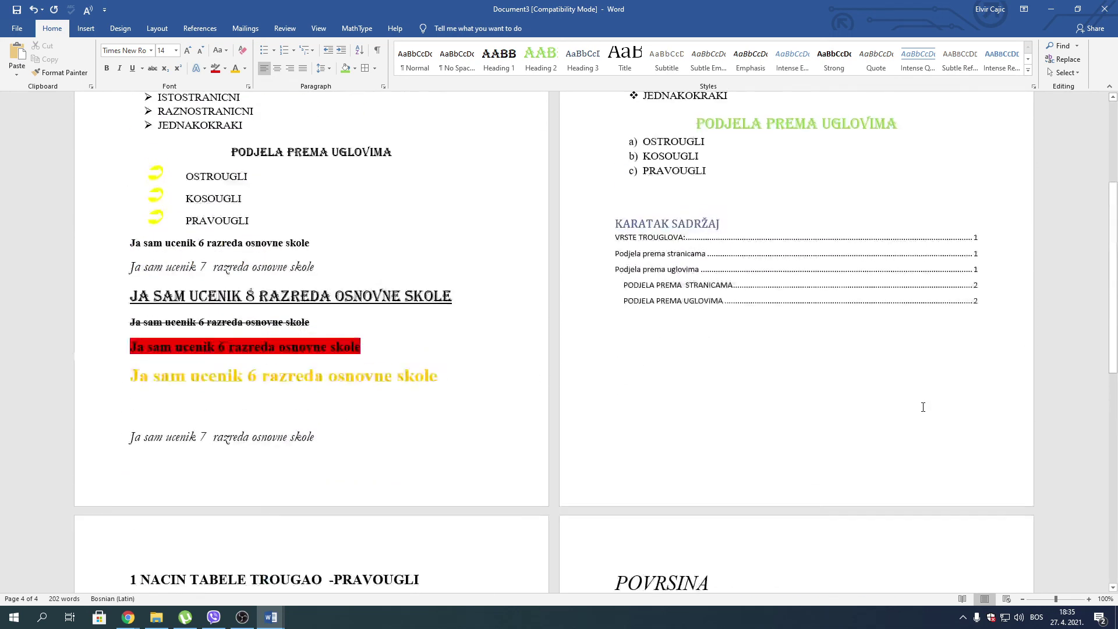
{"action": "scroll", "coordinate": [923, 407], "scroll_direction": "up", "scroll_amount": 3}
{"action": "scroll", "coordinate": [923, 407], "scroll_direction": "up", "scroll_amount": 1}
{"action": "scroll", "coordinate": [923, 407], "scroll_direction": "down", "scroll_amount": 3}
{"action": "scroll", "coordinate": [923, 406], "scroll_direction": "down", "scroll_amount": 4}
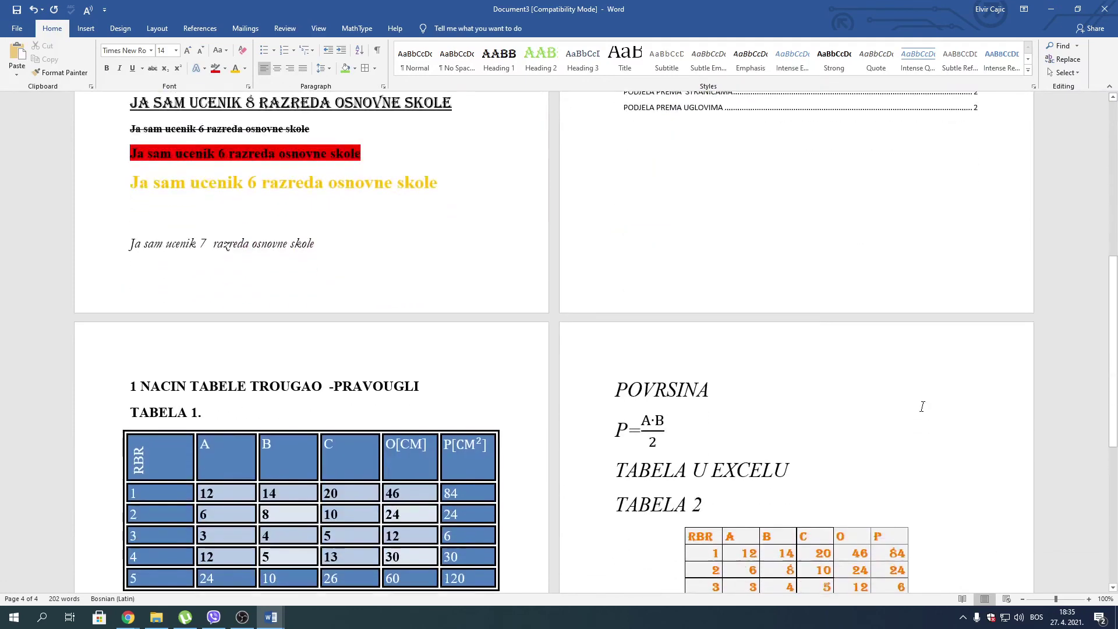
{"action": "scroll", "coordinate": [923, 406], "scroll_direction": "down", "scroll_amount": 2}
{"action": "scroll", "coordinate": [874, 460], "scroll_direction": "down", "scroll_amount": 5}
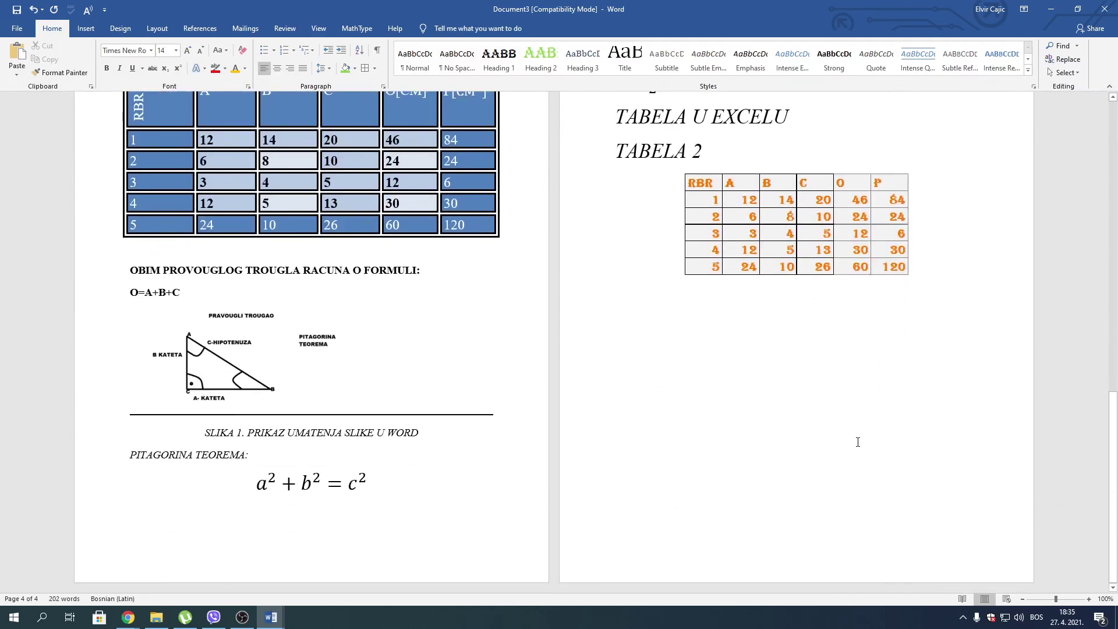
Type the homework note 'DZ DA SVE SA OVOG VIDEO MATERIJALA ODRADITE SAMOSTALNO KOD KUCE…' below the table
{"action": "type", "text": "DZ"}
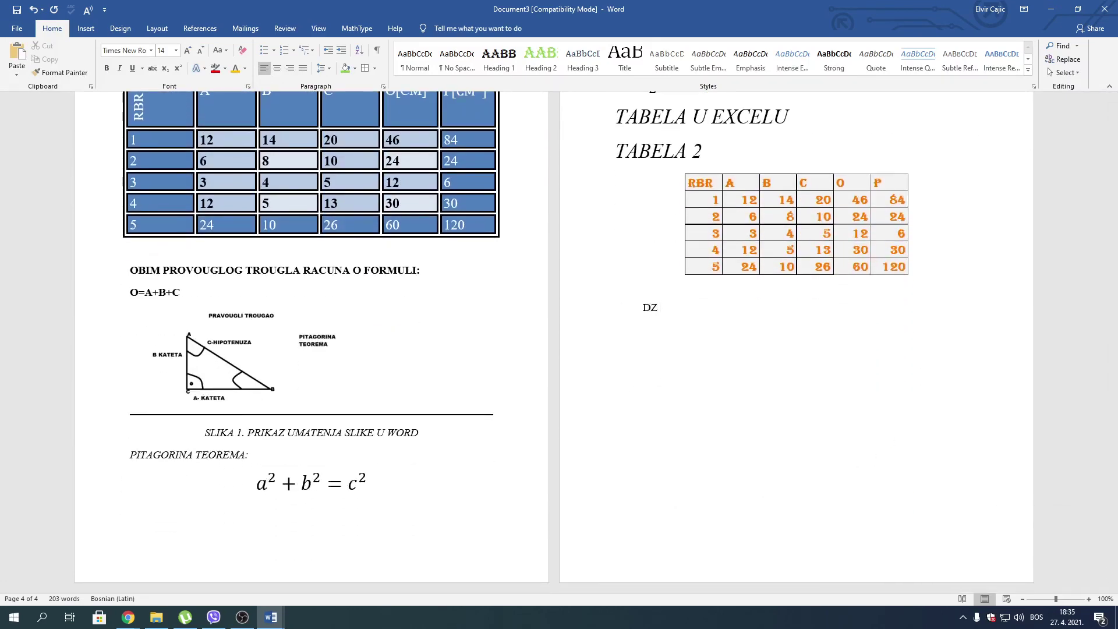
{"action": "type", "text": " DA SVE SA O"}
{"action": "type", "text": "VOG VIDEO MAT"}
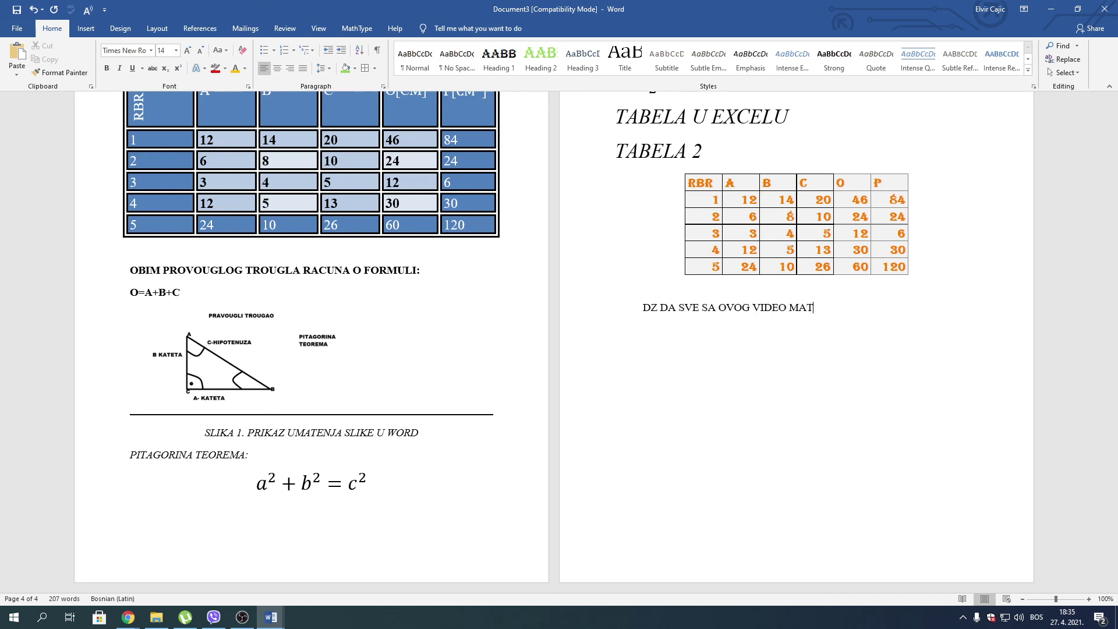
{"action": "type", "text": "ERIJALA OD"}
{"action": "type", "text": "RADITE SAMOST"}
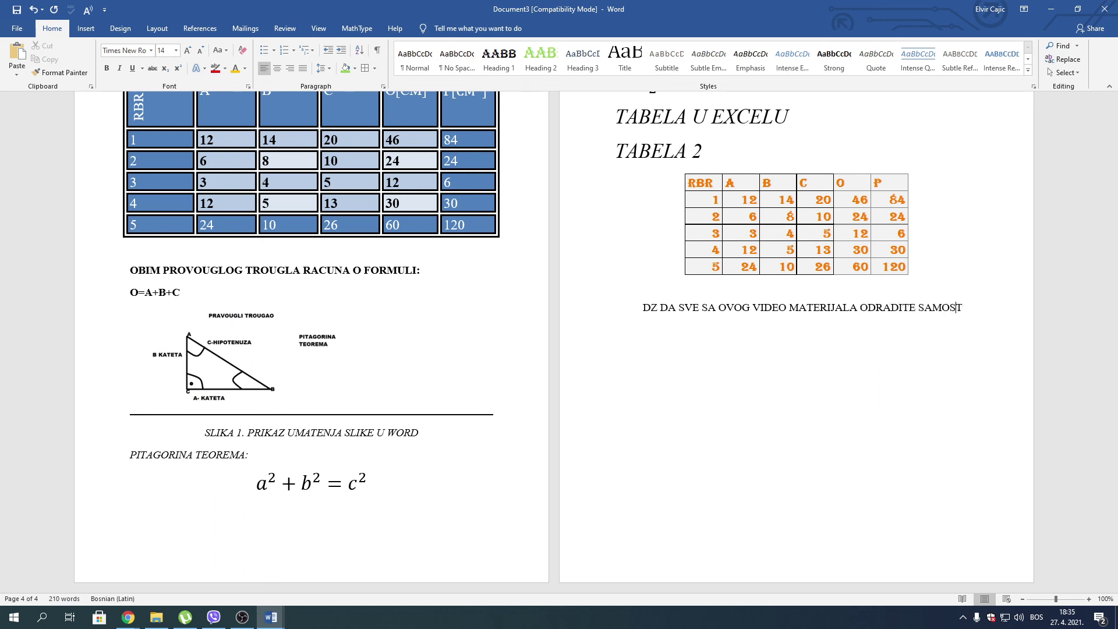
{"action": "type", "text": "ALNO KOD KUCE "}
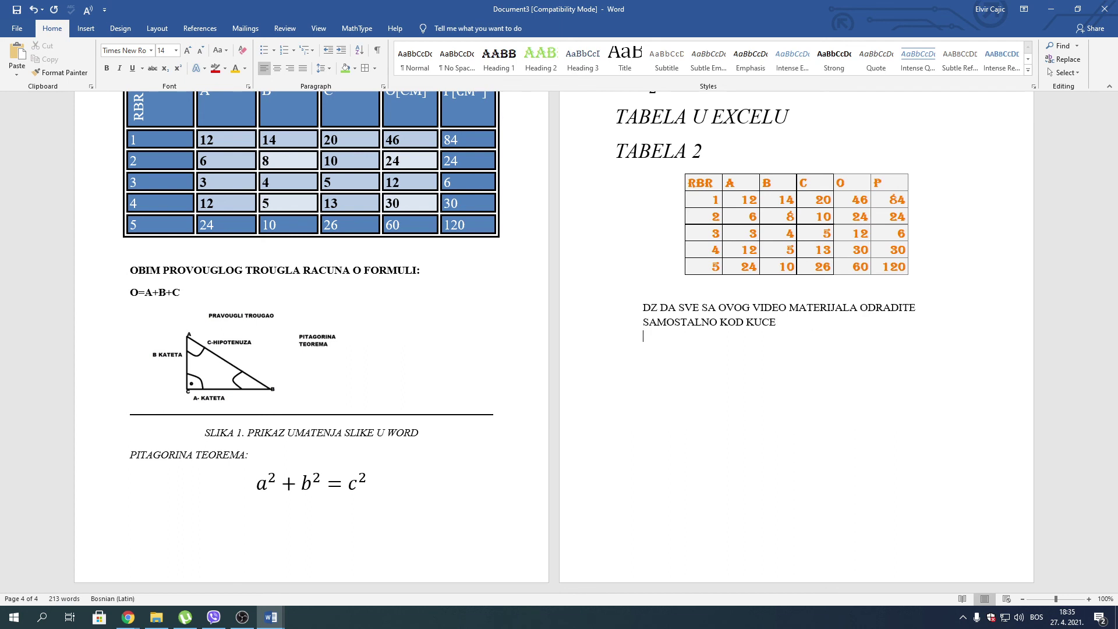
{"action": "type", "text": "UMJESTO TRO"}
{"action": "type", "text": "UGAO VRSTE"}
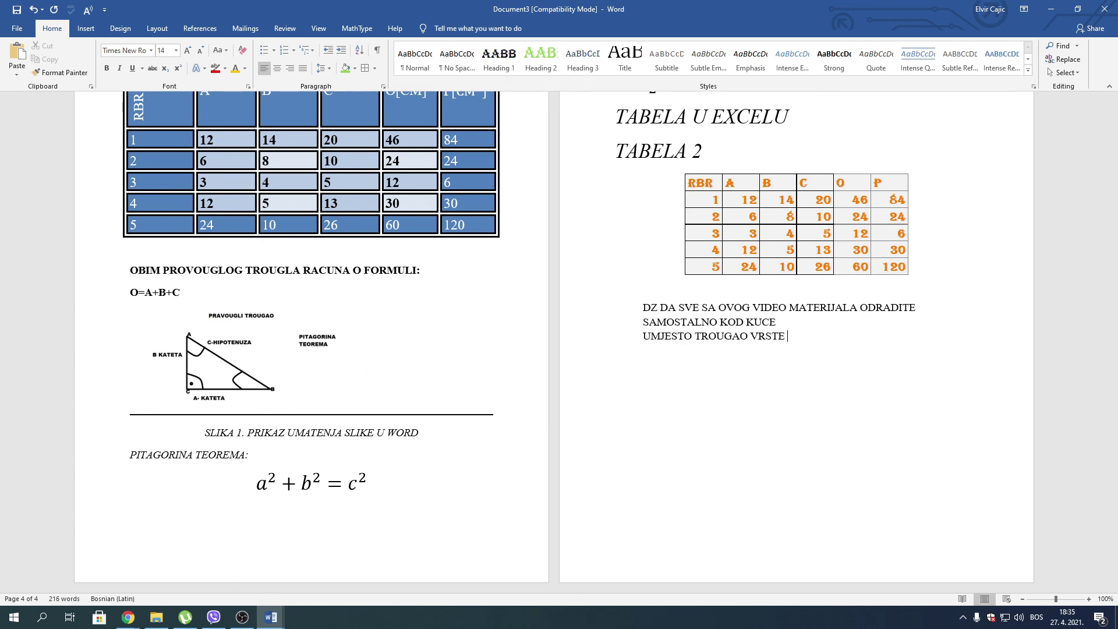
{"action": "type", "text": " CET"}
{"action": "type", "text": "VE"}
{"action": "type", "text": "RC"}
{"action": "key", "text": "alt+Tab"}
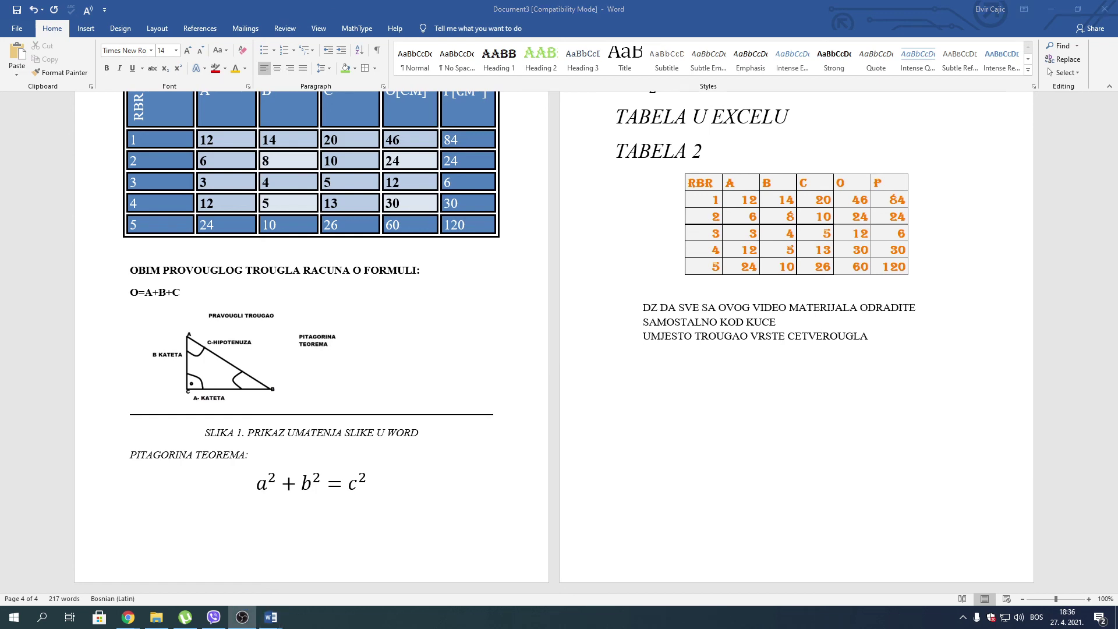